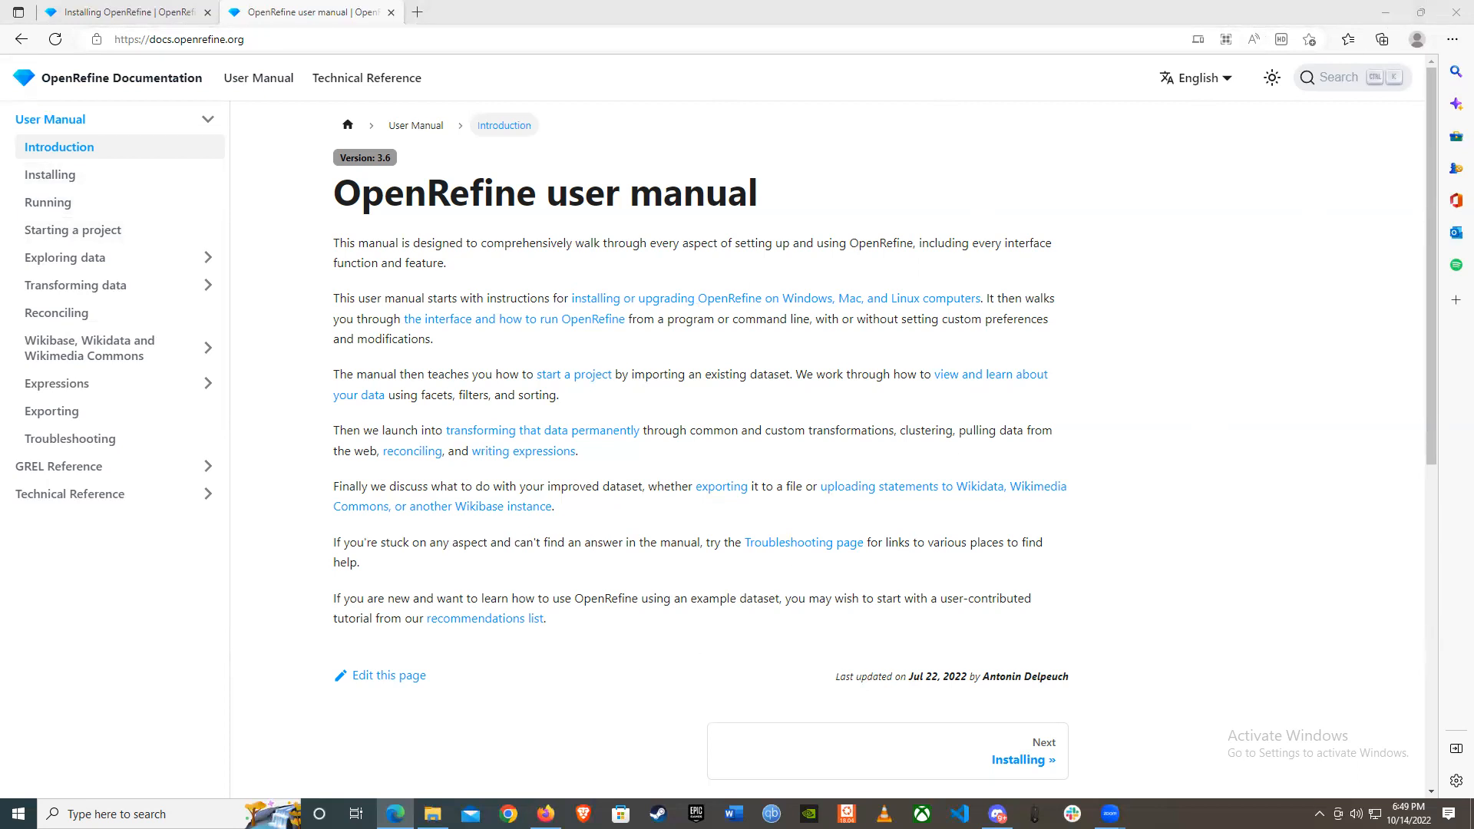
Step: Switch to Firefox and look over the OpenRefine for Ecologists schedule, its Introduction lesson and the OpenRefine download page
mouse_move(545, 812)
click(545, 744)
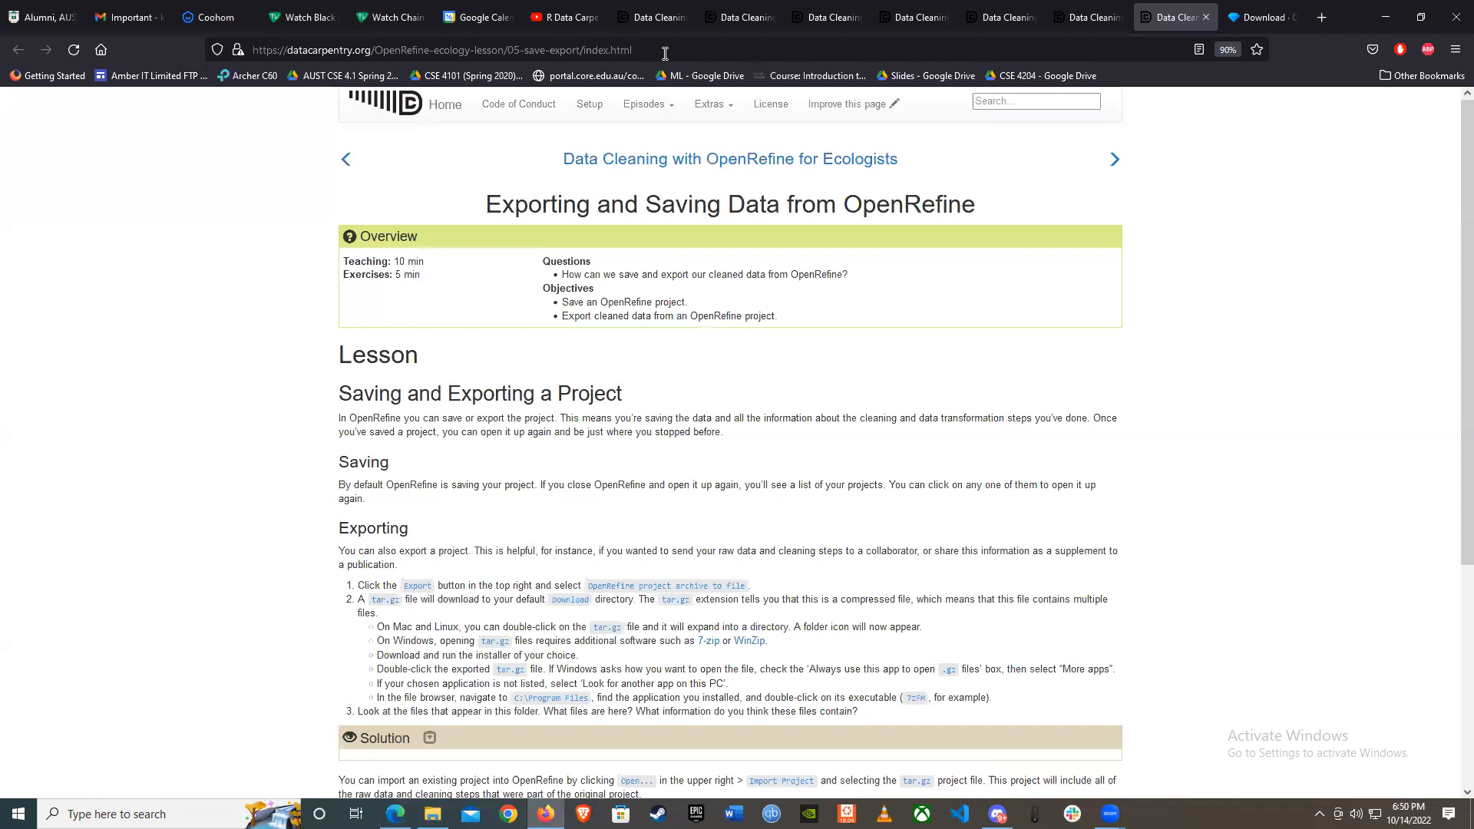
key(ctrl+8)
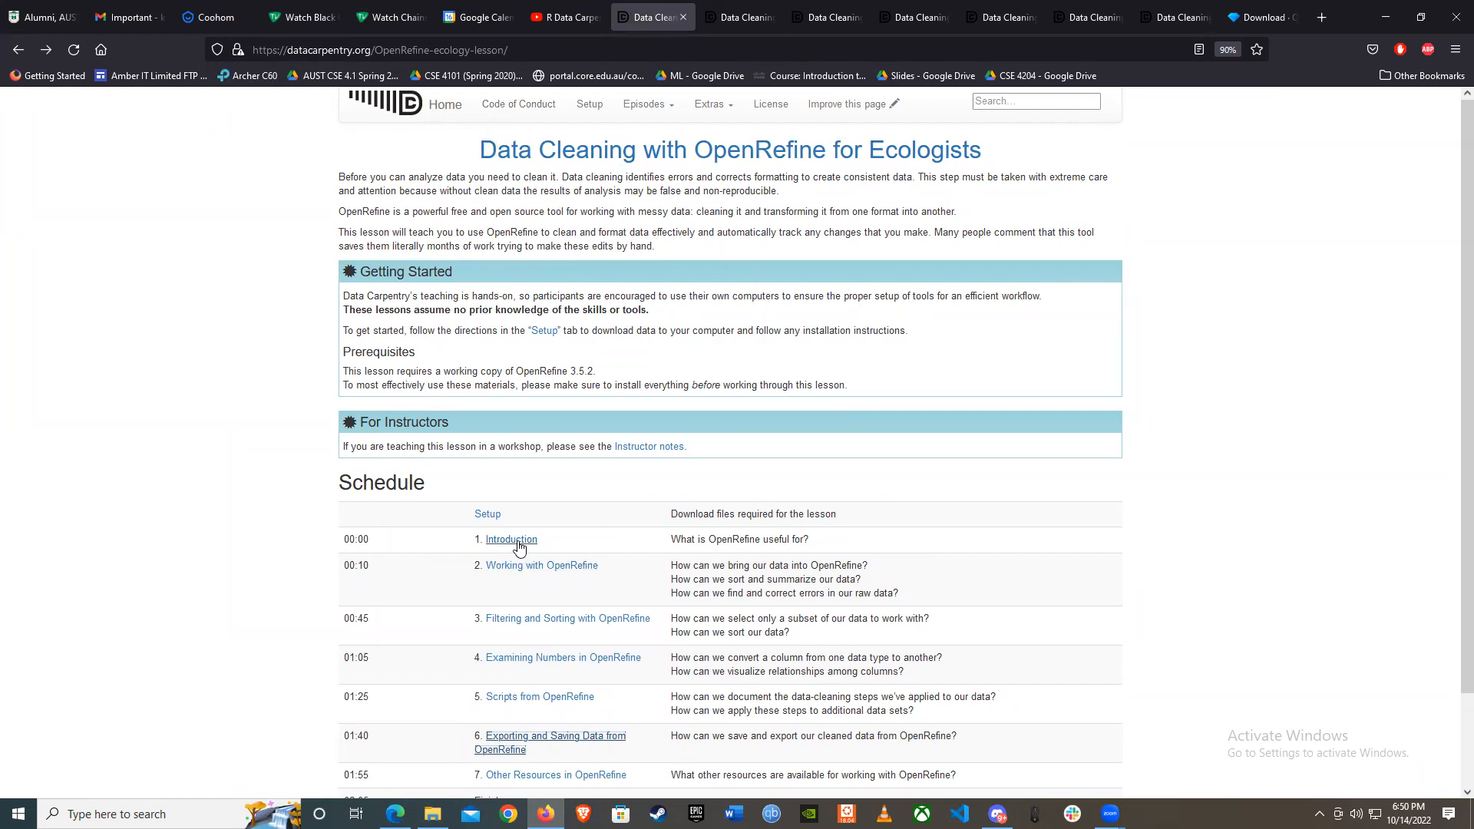
click(747, 29)
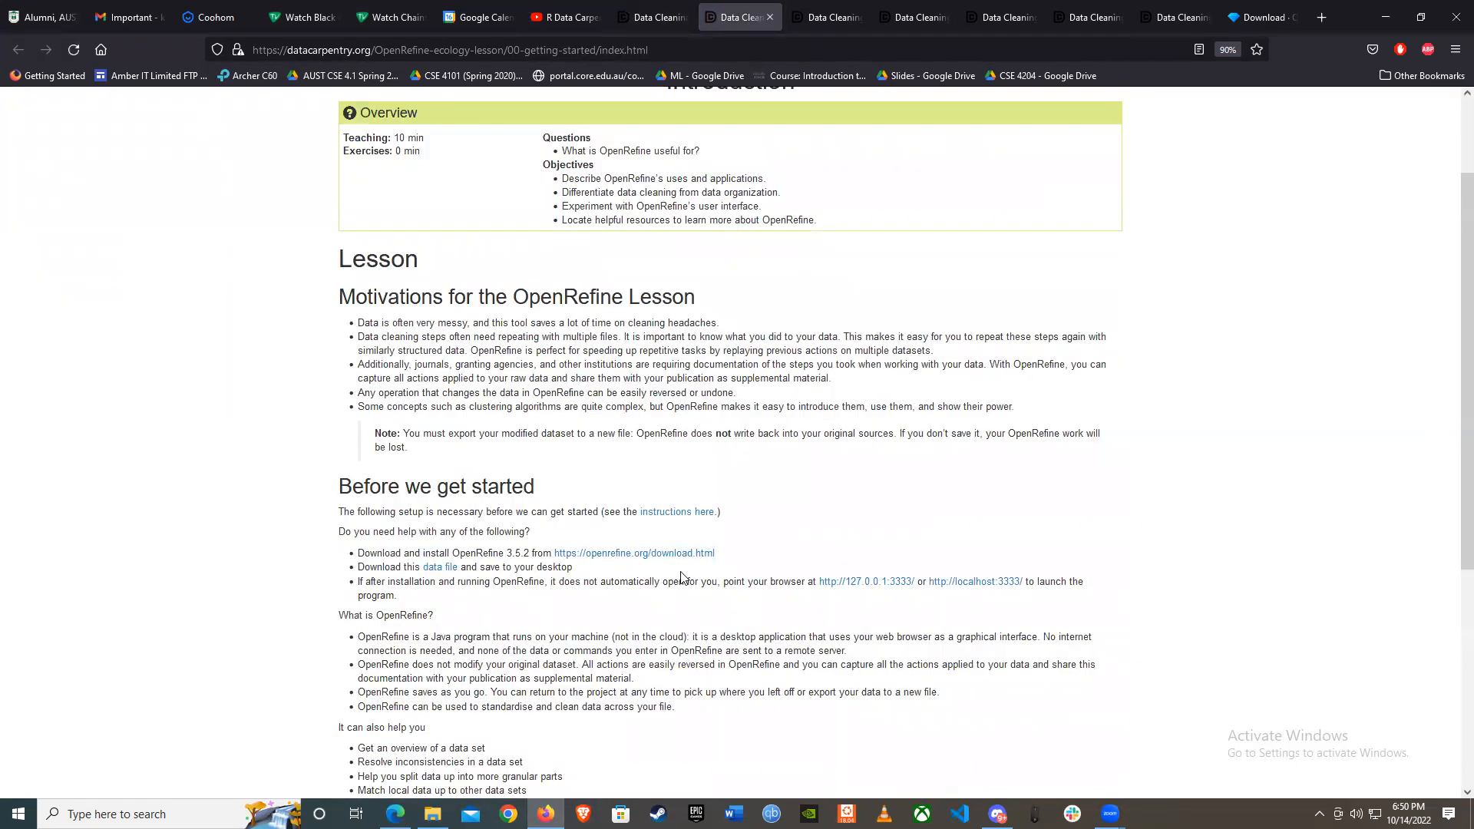
click(1263, 23)
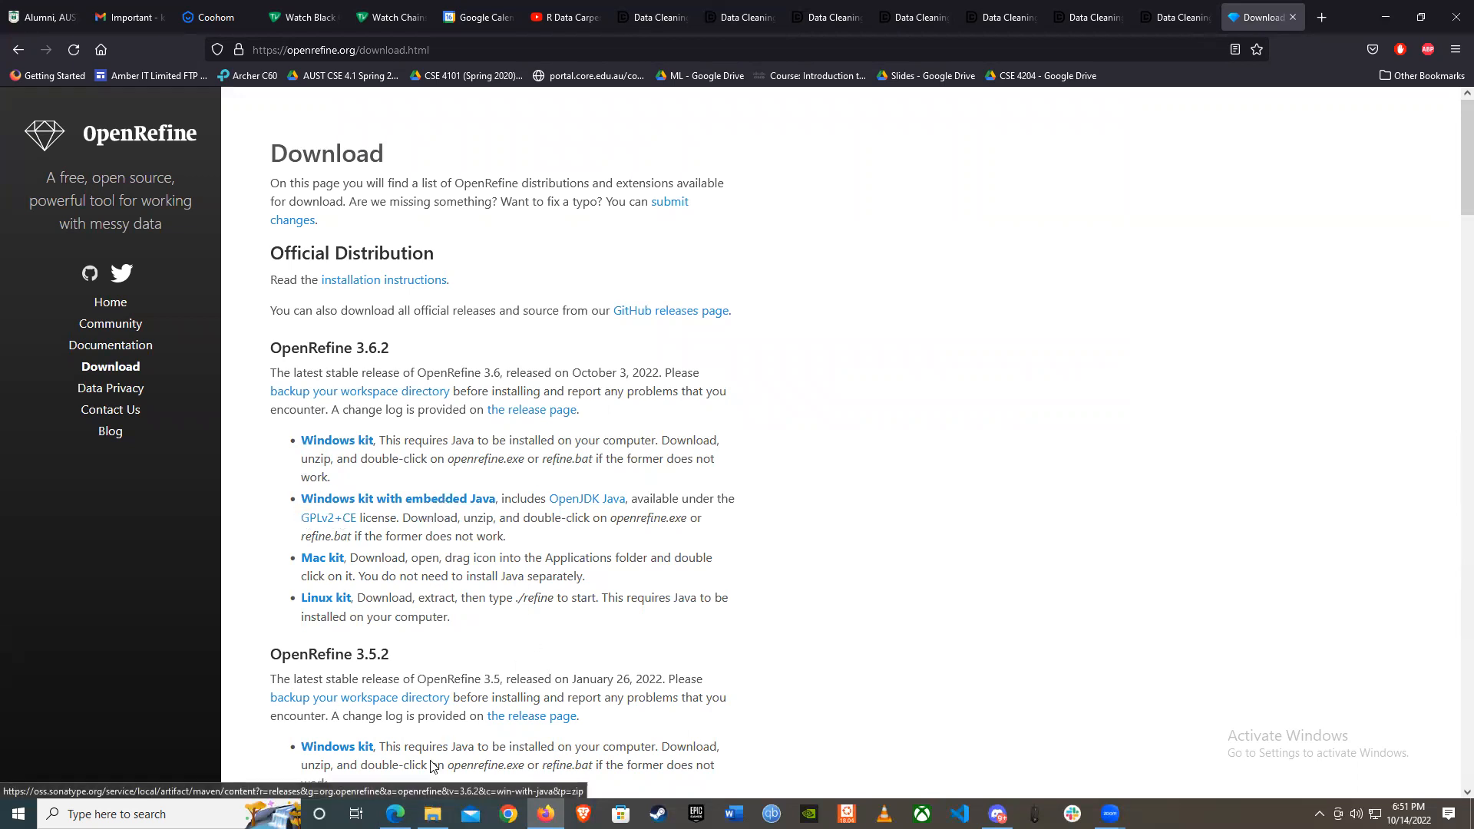
Step: Switch to File Explorer and inspect the CSE713 folder and the contents of its extracted openrefine-3.6.2 folder
click(433, 814)
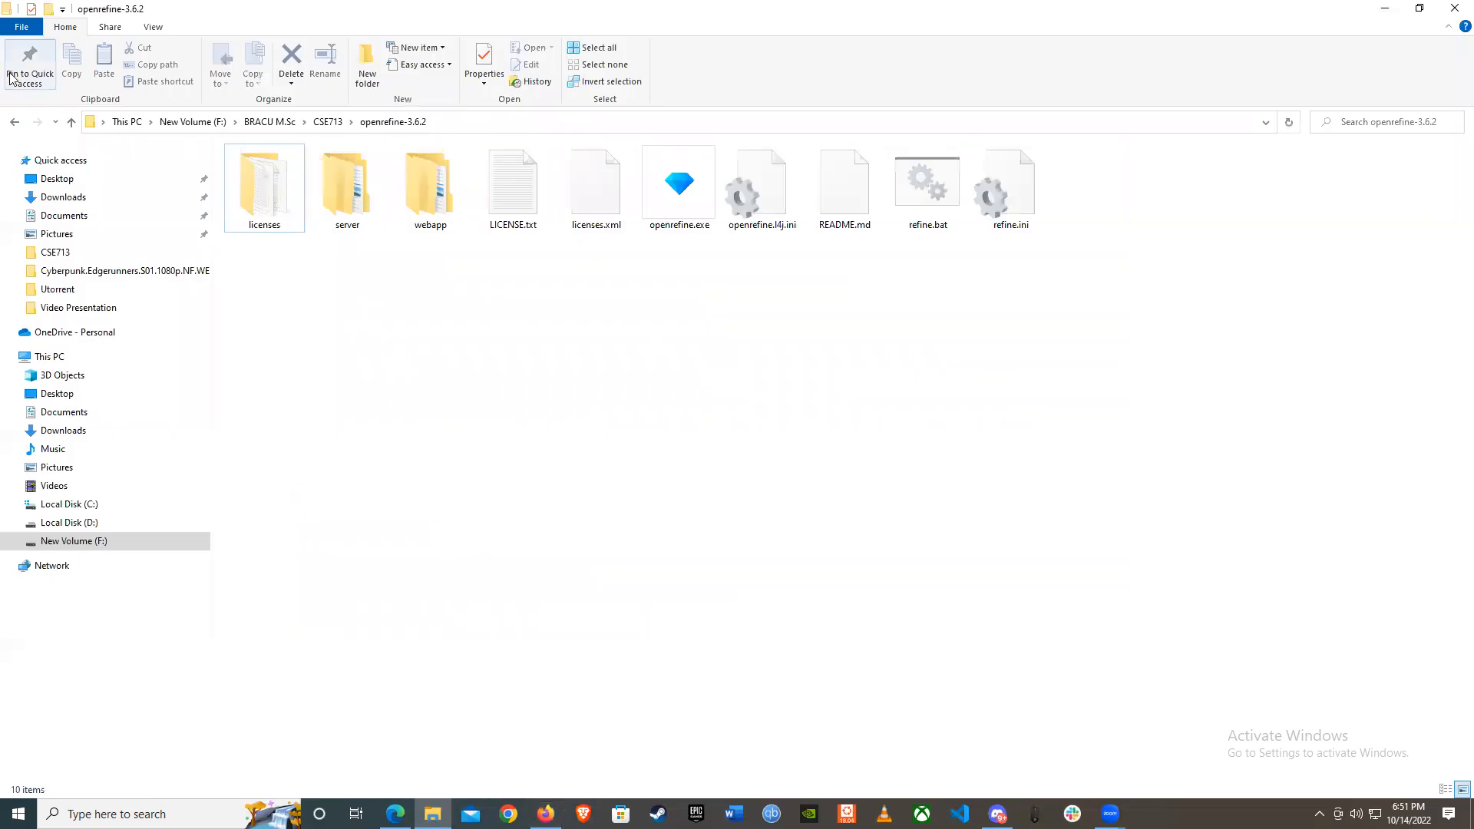
click(14, 121)
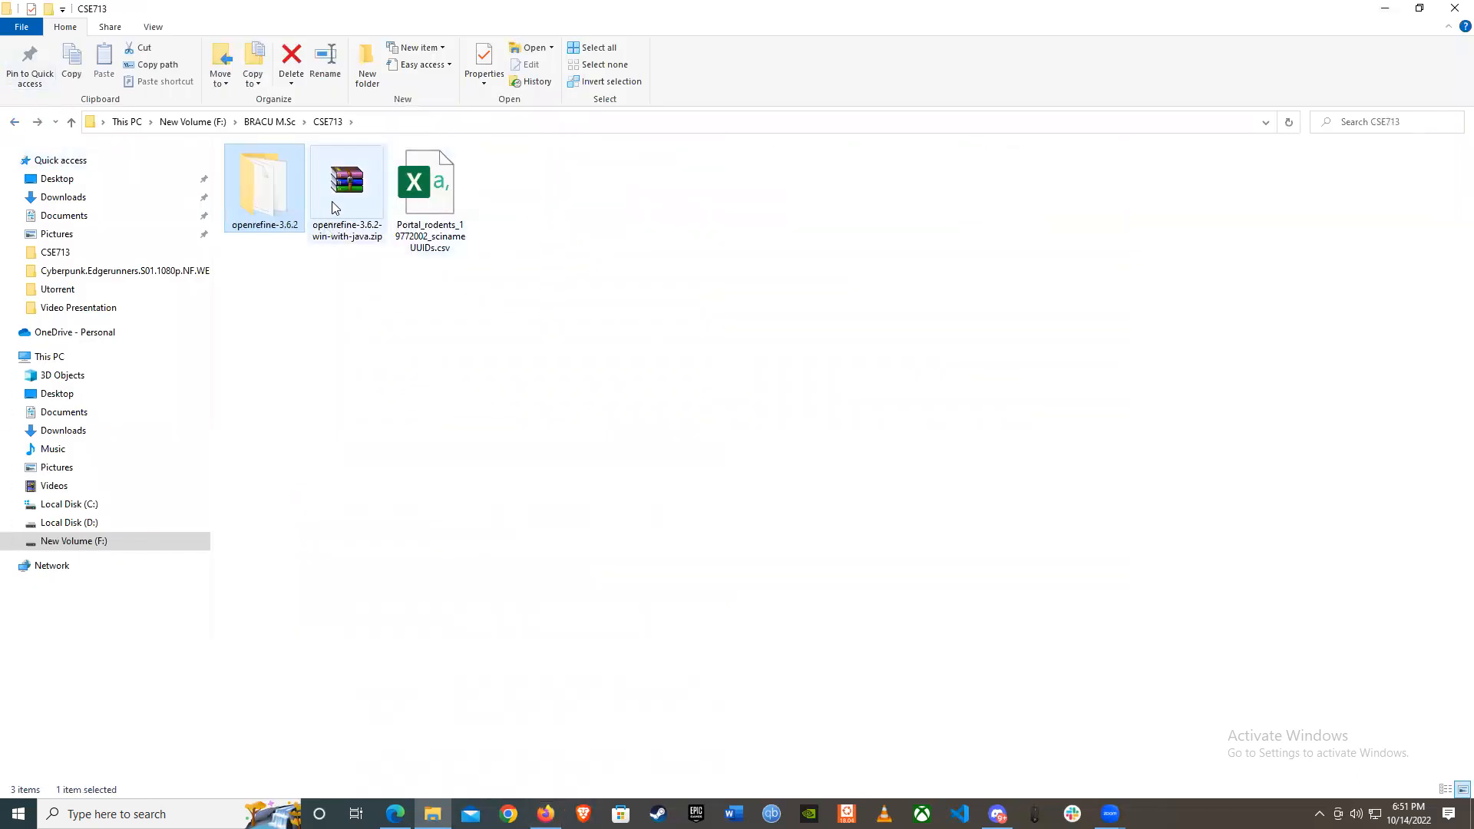
double_click(263, 217)
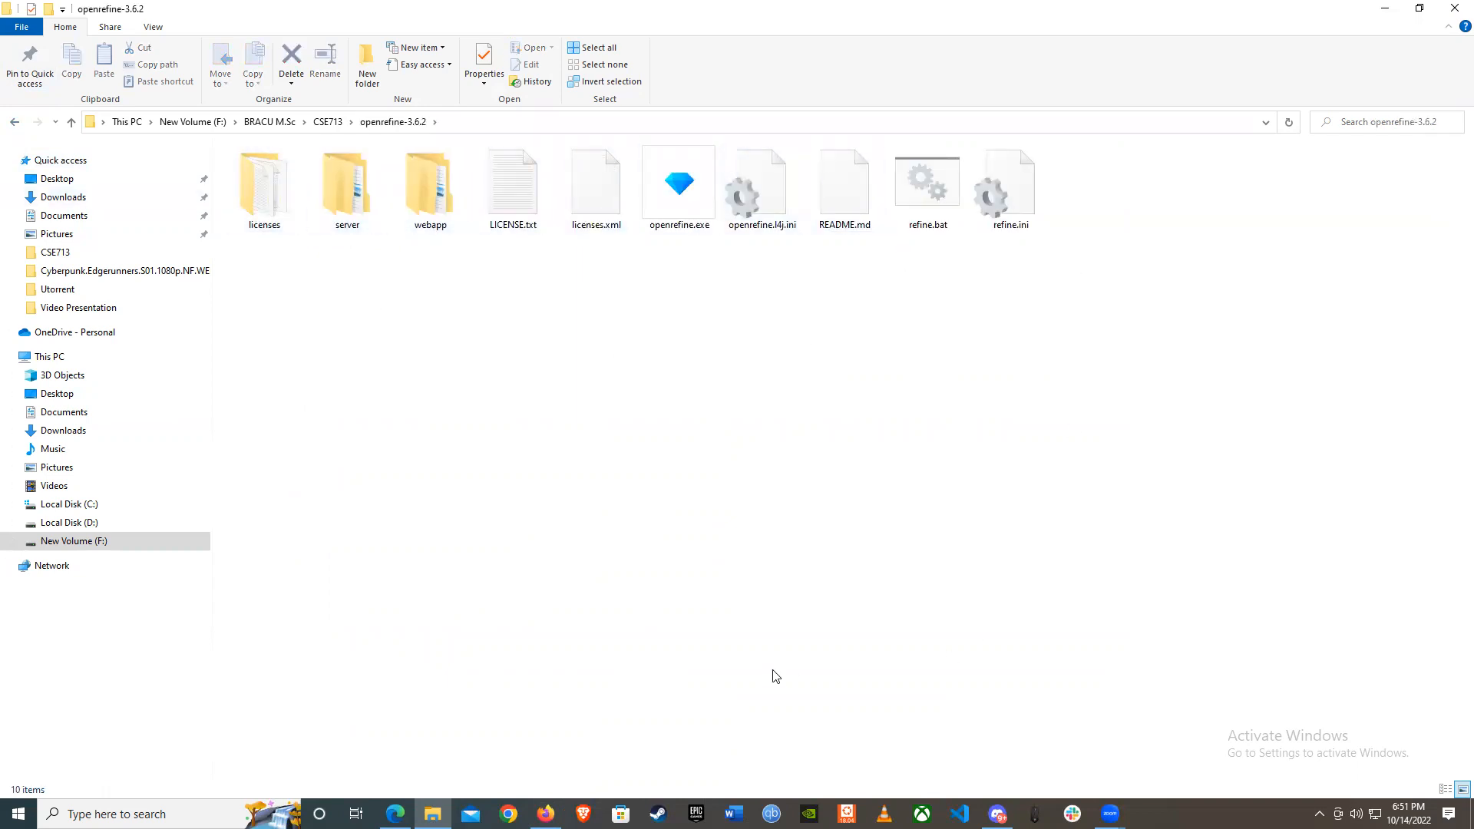
click(14, 123)
click(14, 123)
click(37, 121)
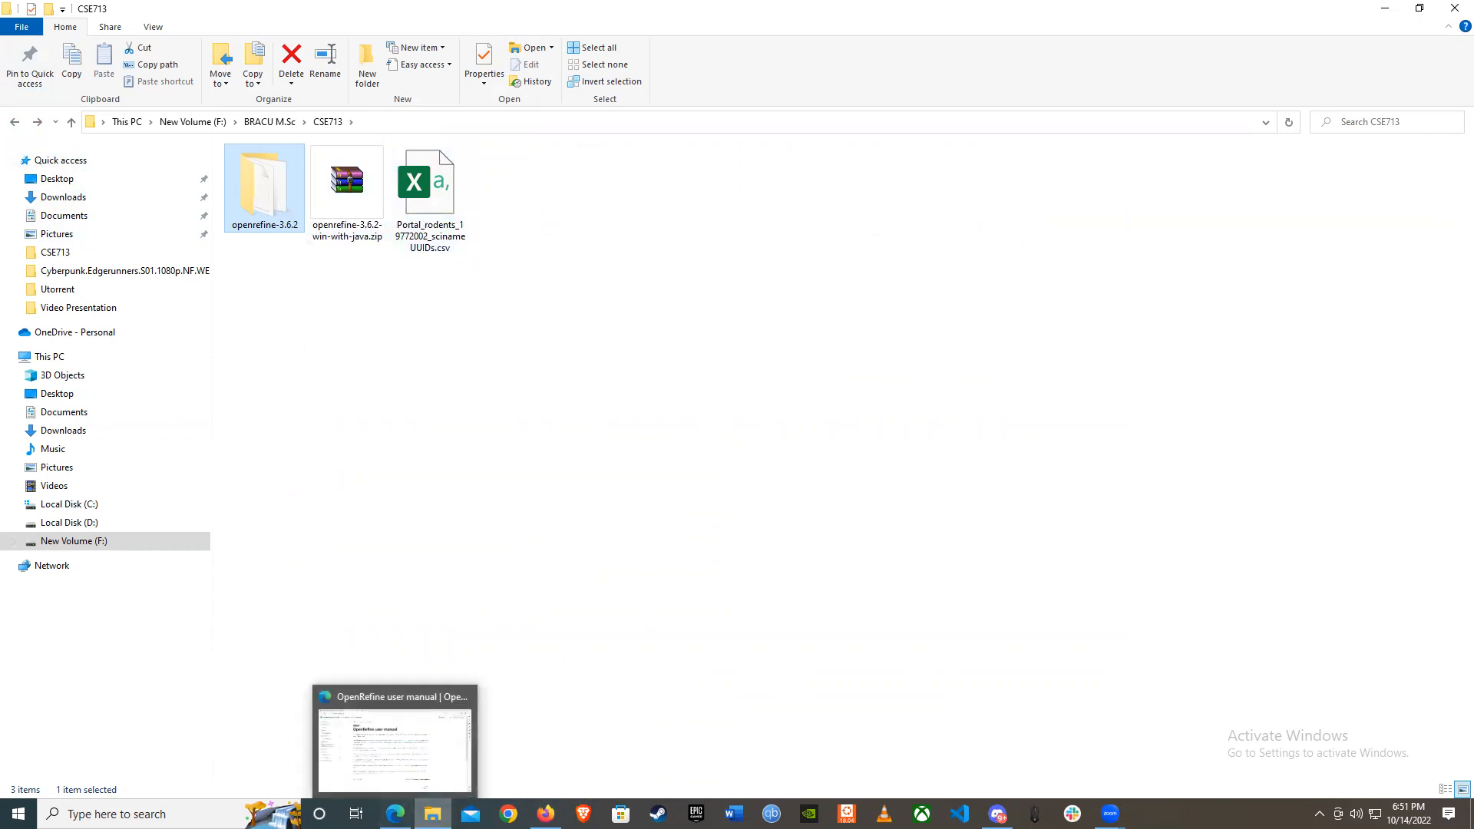
Step: Return to Firefox and review the OpenRefine download page and the setup notes in the Introduction lesson
click(545, 814)
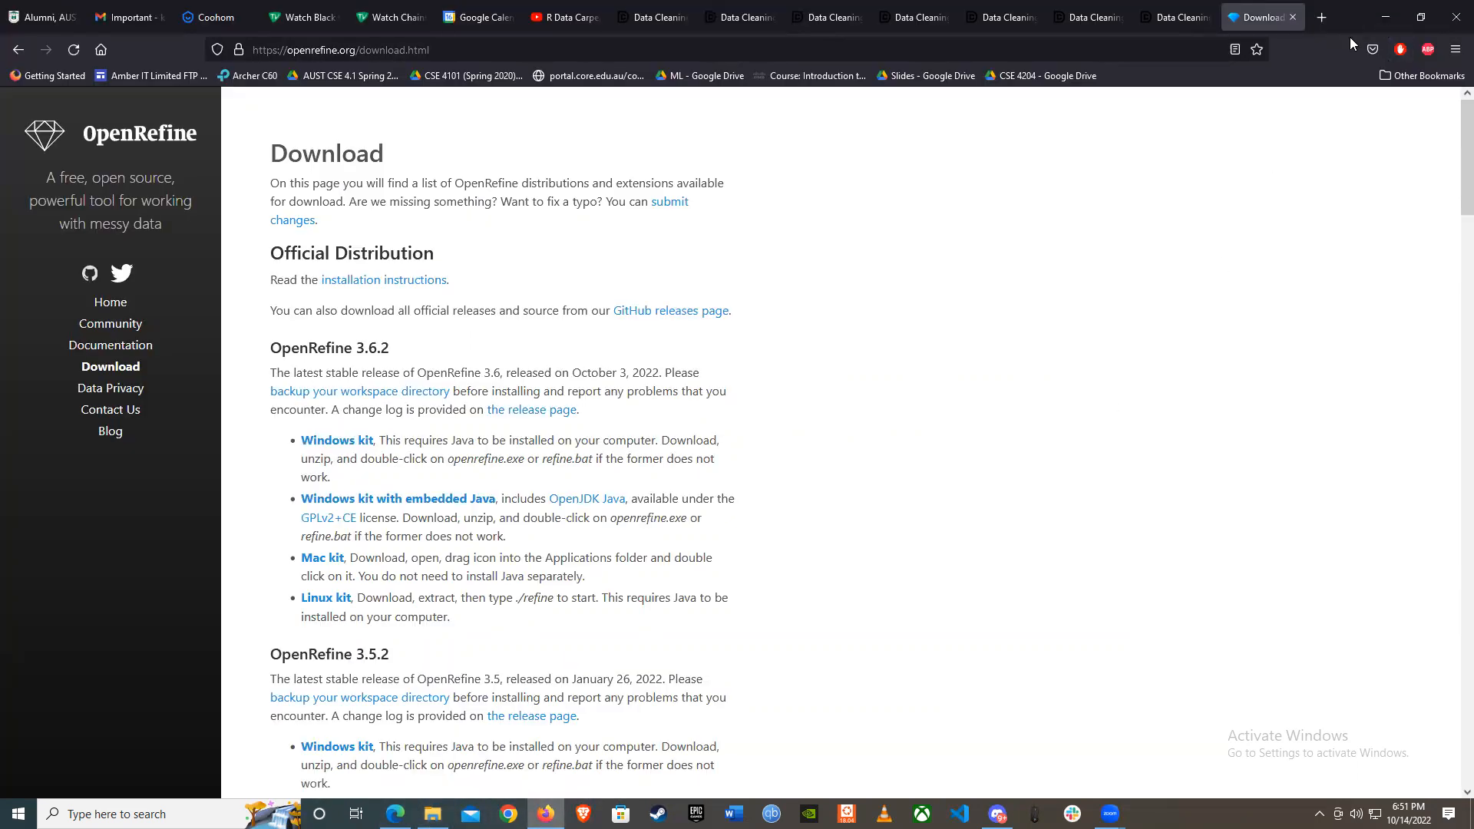
drag(1349, 36, 1128, 100)
click(1126, 100)
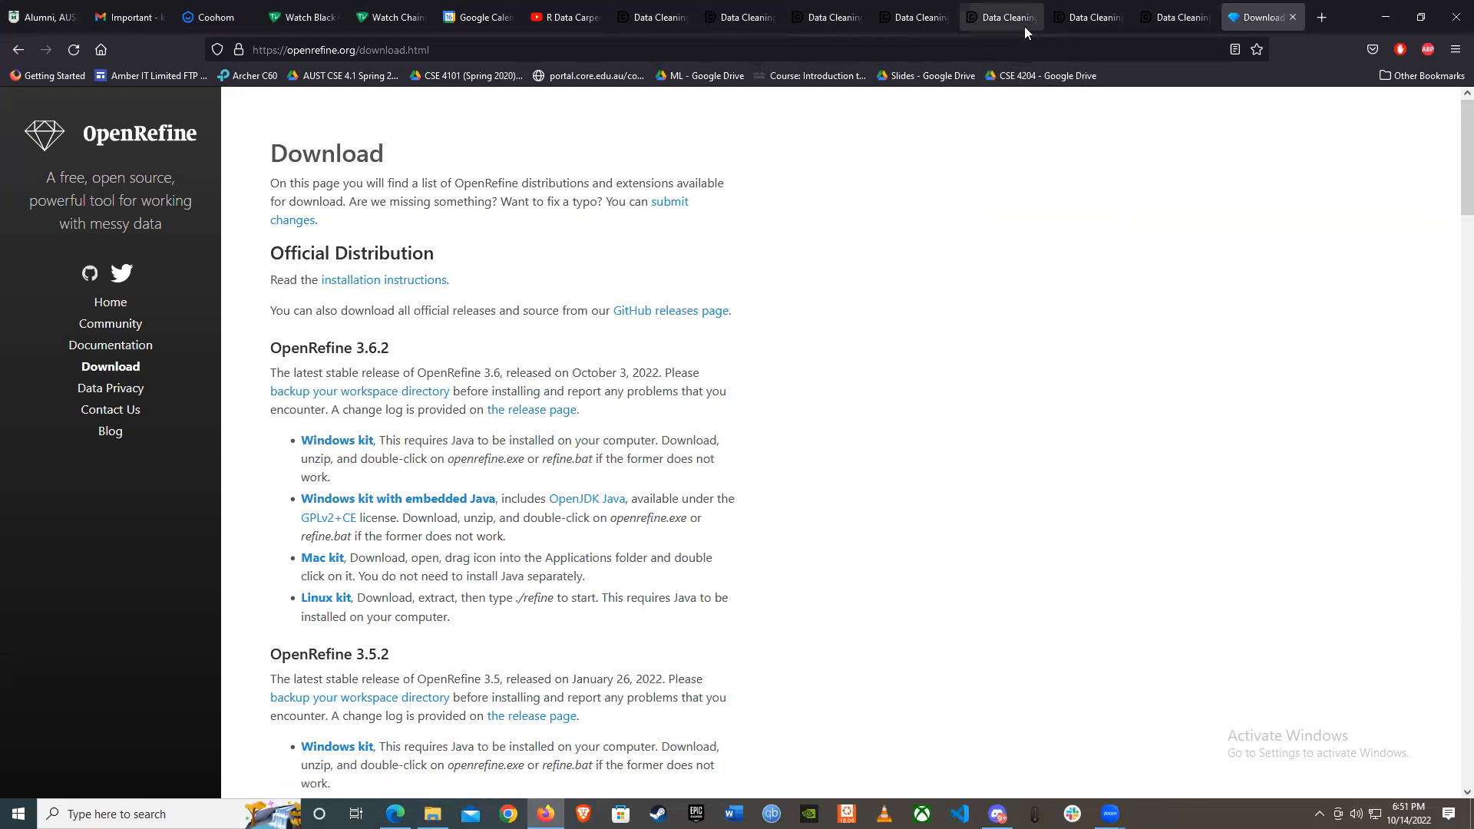
click(747, 23)
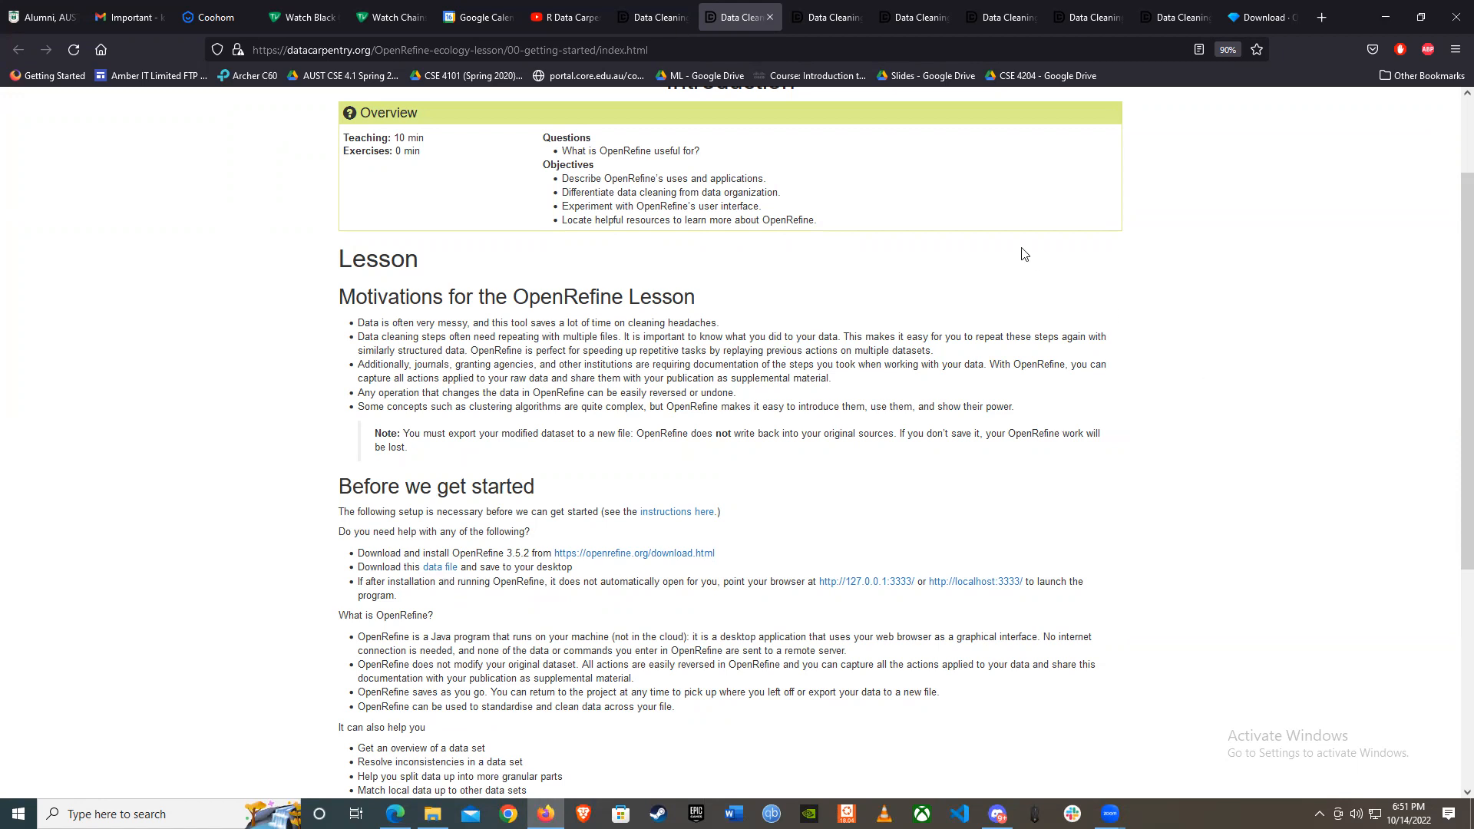
Step: Launch openrefine.exe from the openrefine-3.6.2 folder and highlight the local address 127.0.0.1:3333 in the browser
click(1382, 17)
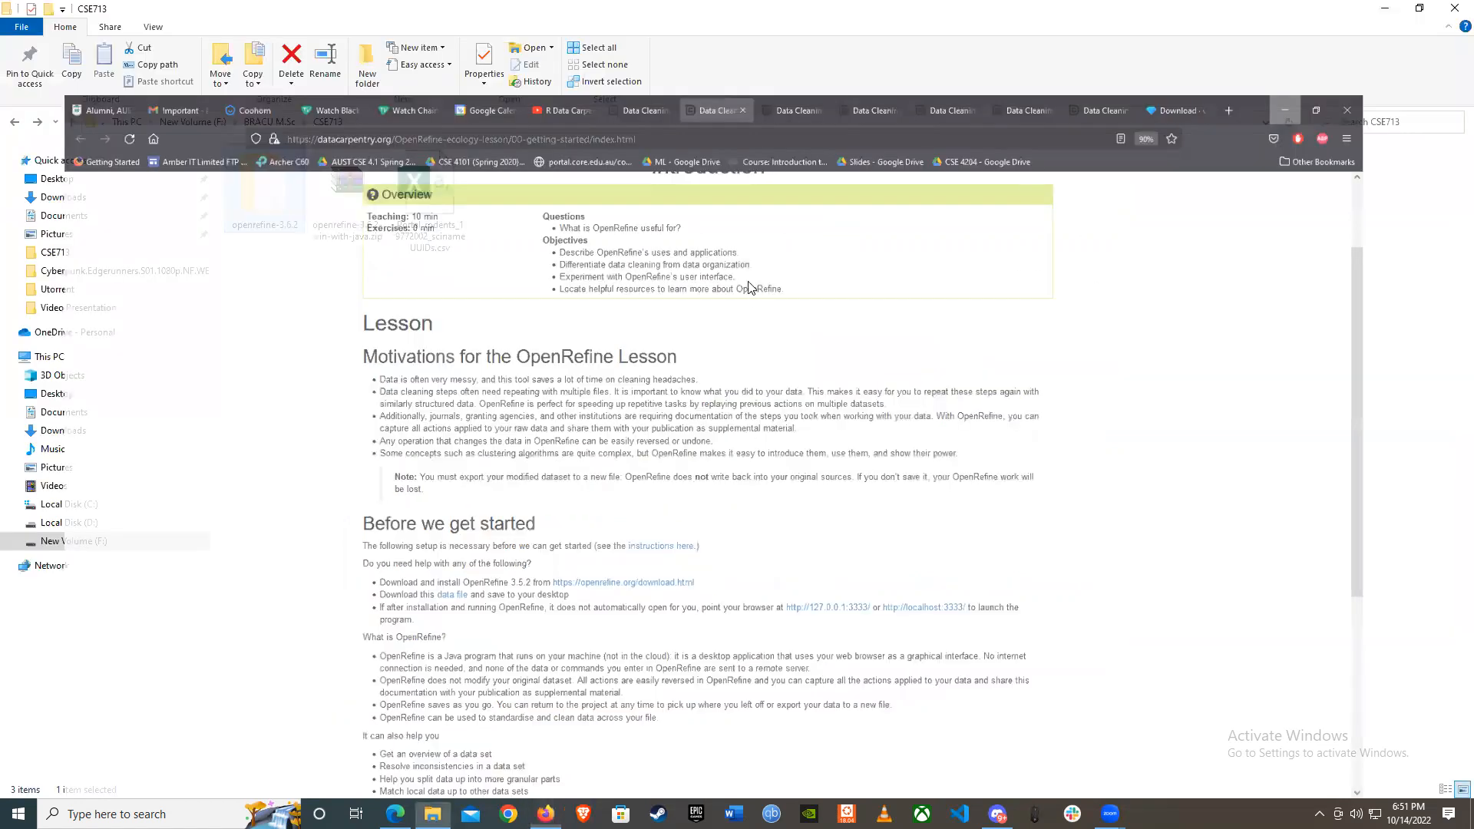
double_click(238, 189)
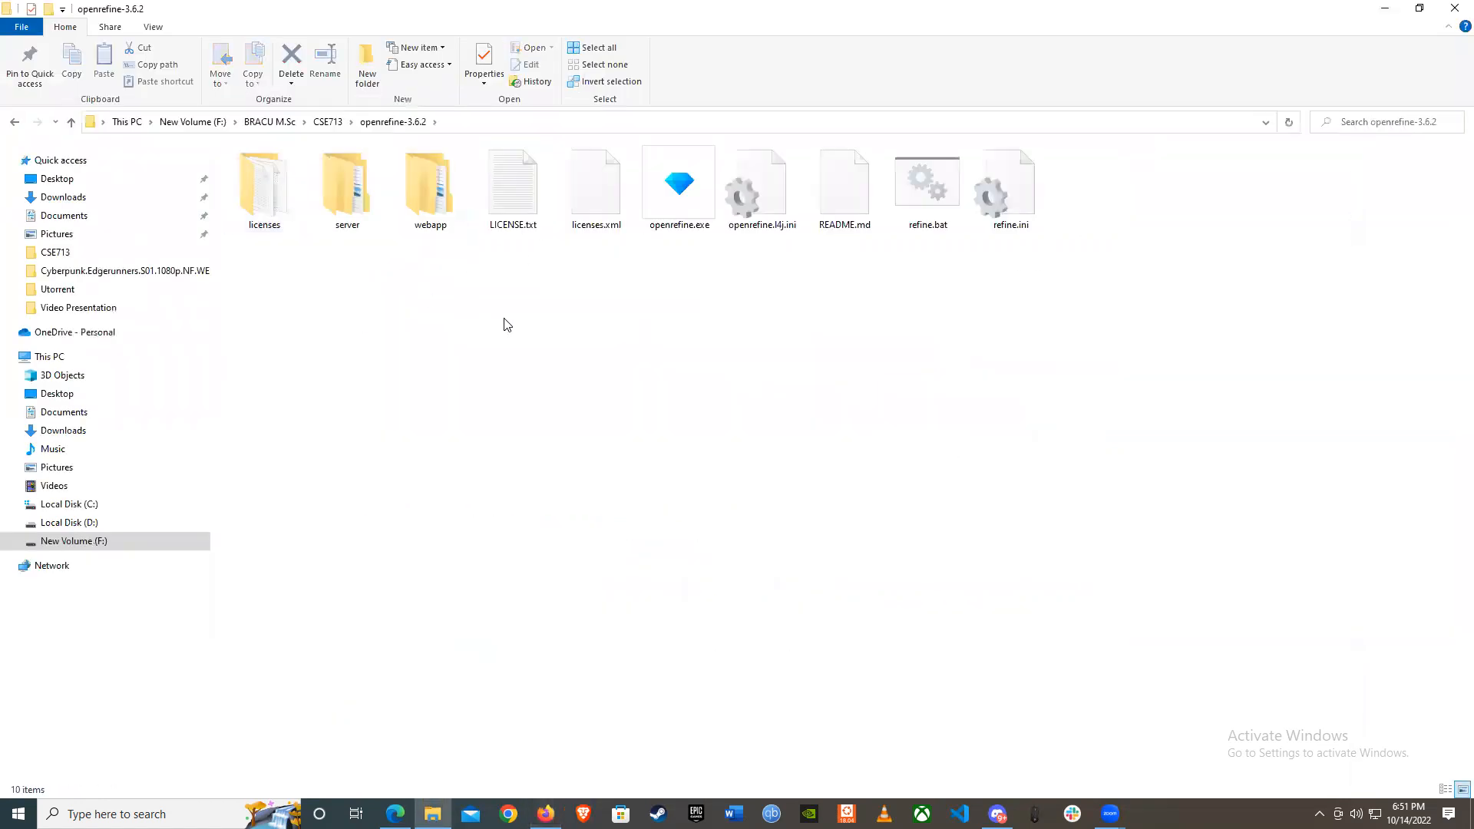
click(680, 206)
double_click(681, 207)
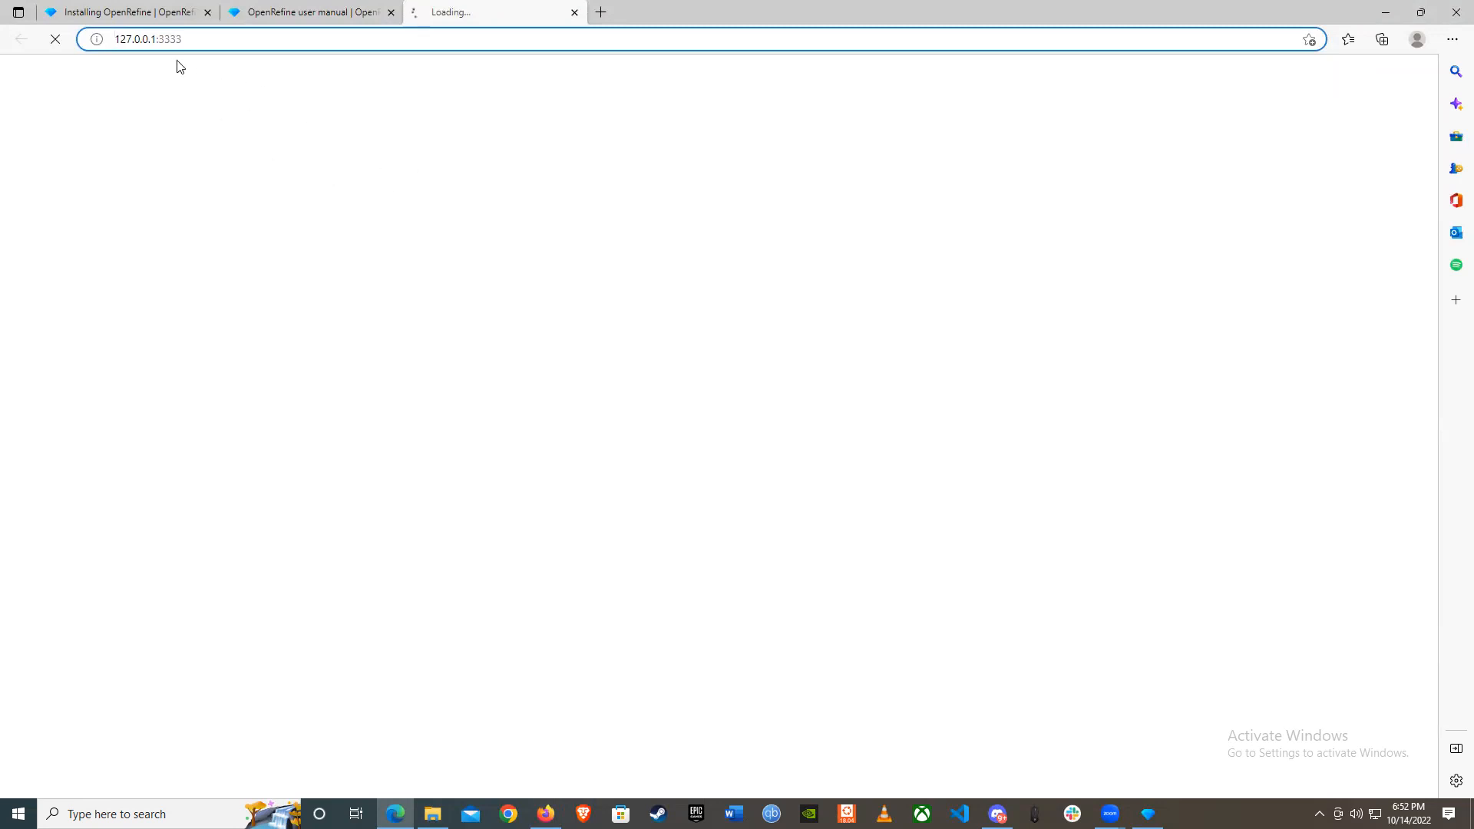
drag(189, 39, 159, 40)
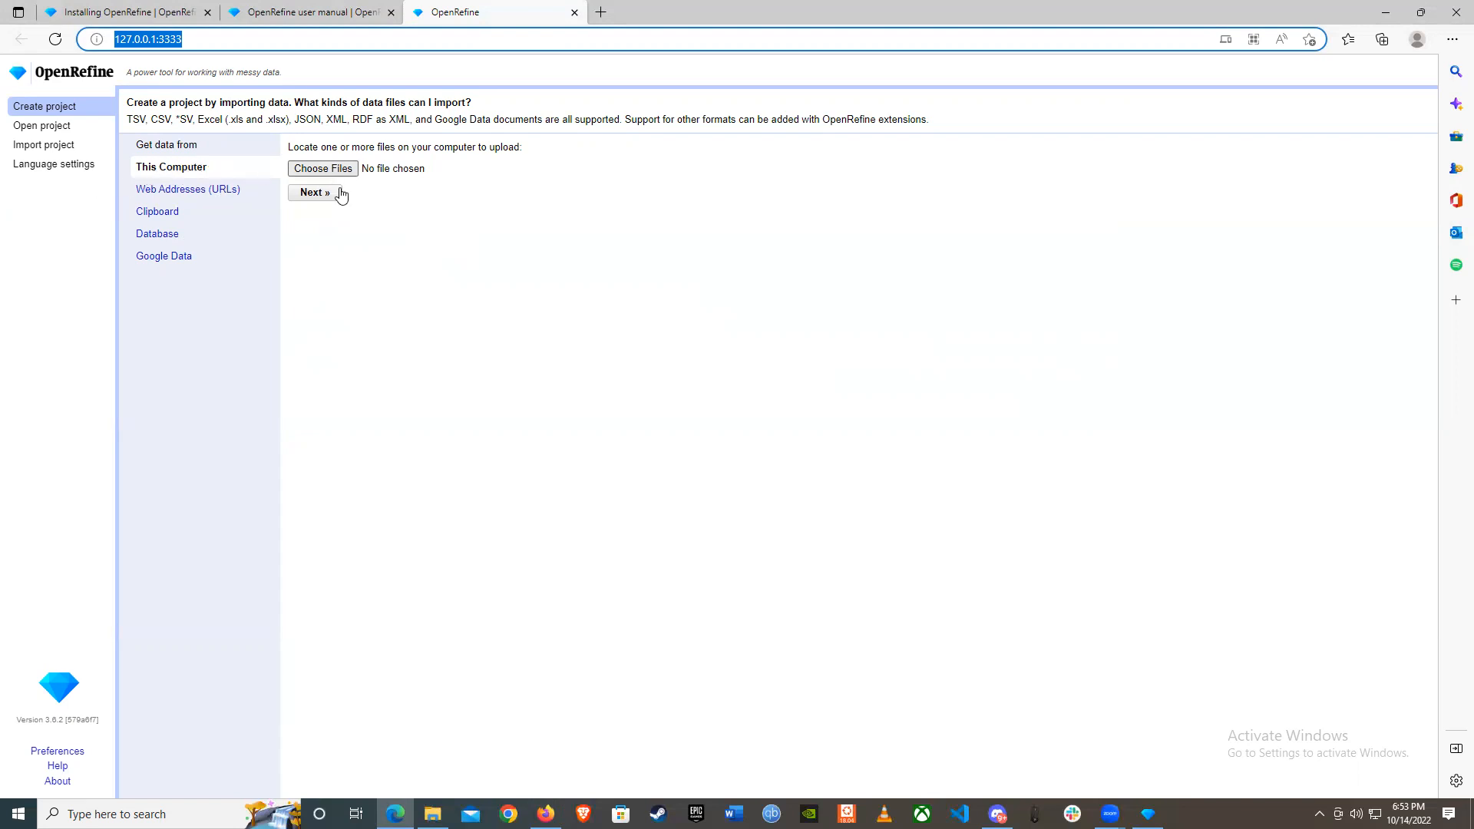
Step: Upload the Portal_rodents_19772002_scinameUUIDs.csv file from the CSE713 folder as the new project's data
click(322, 169)
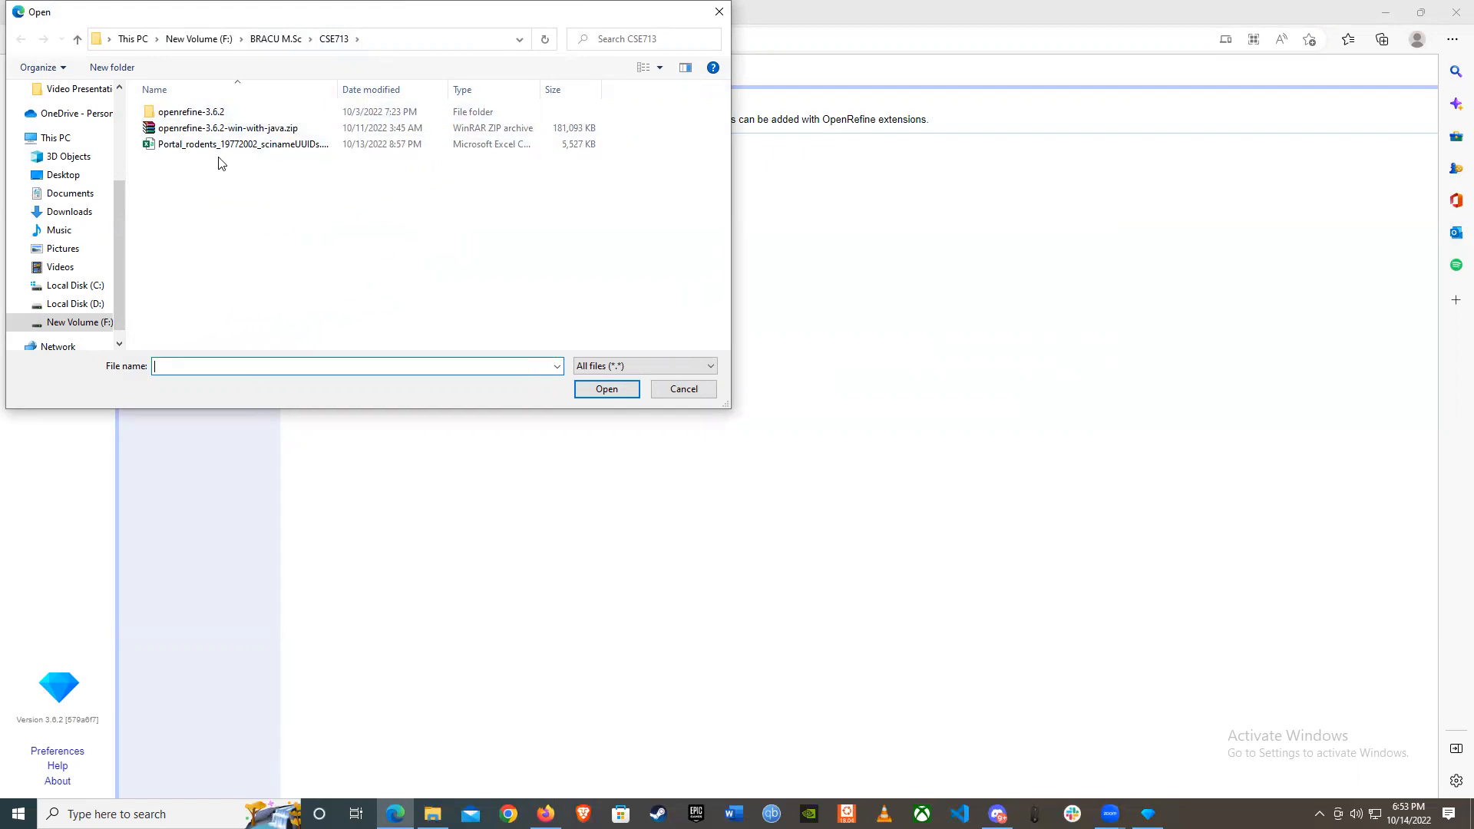
double_click(265, 147)
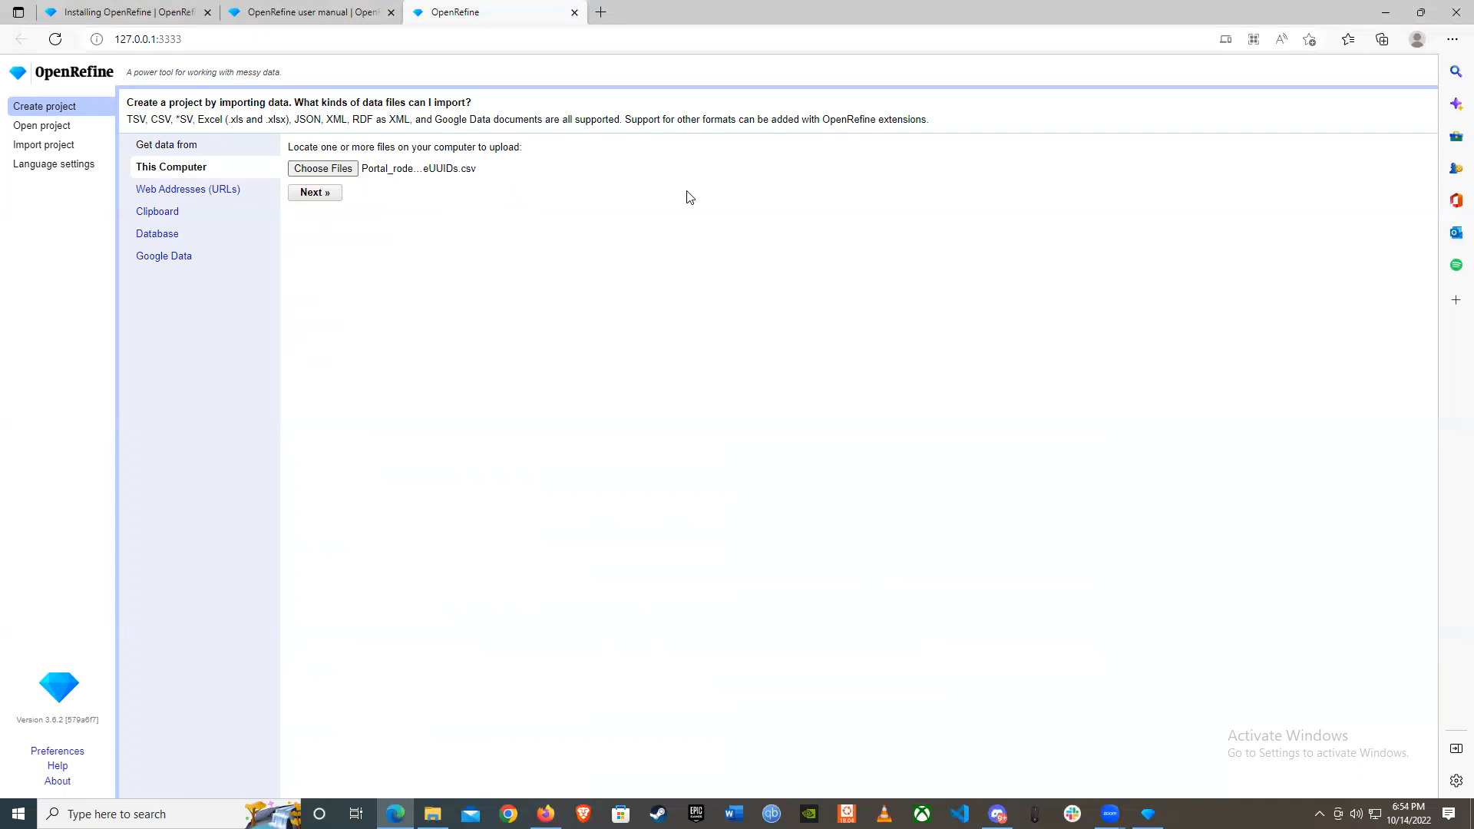
click(321, 193)
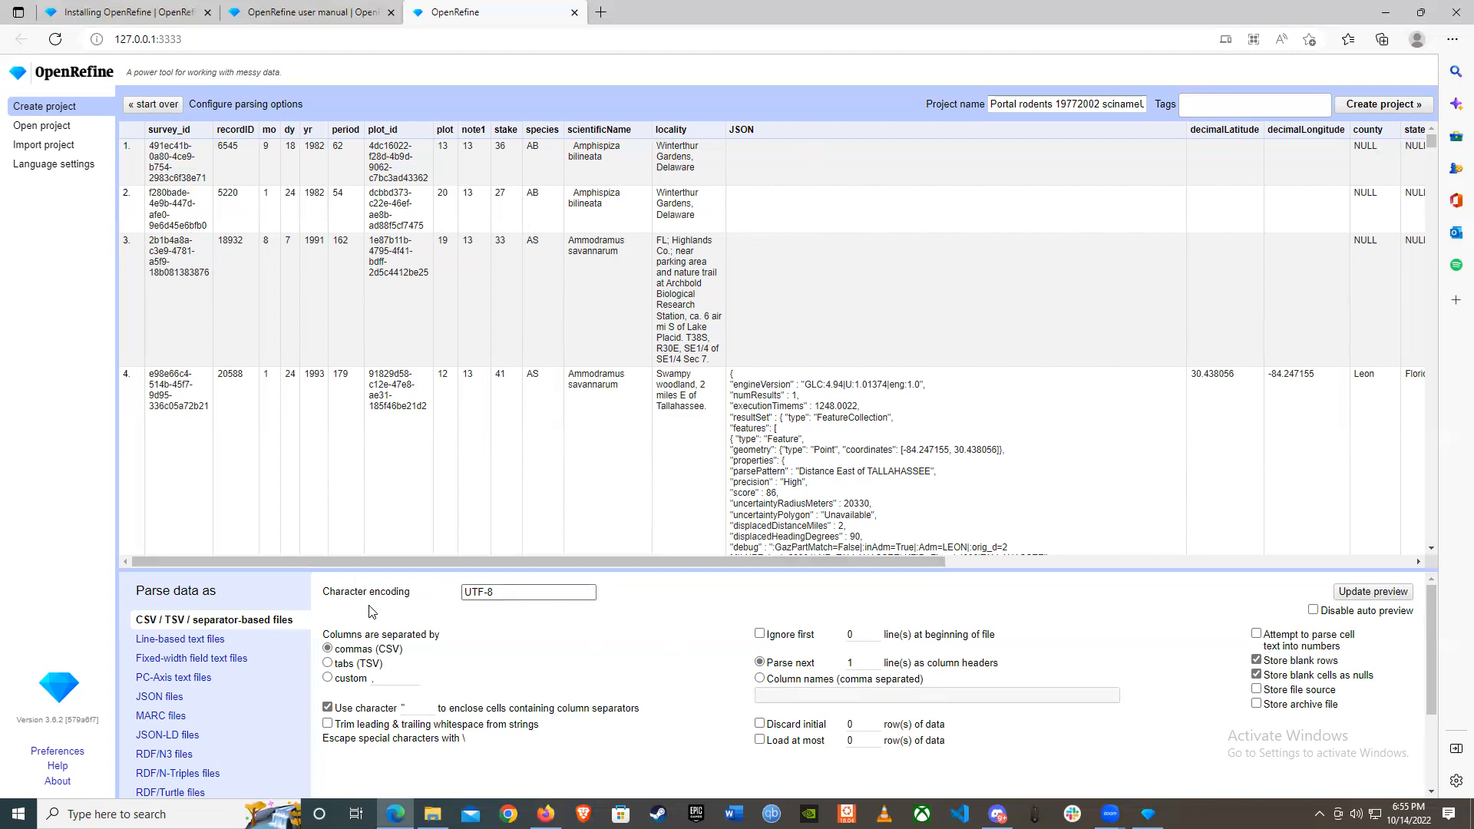
Step: View the available character encodings without choosing one, and try a custom column separator before returning to commas (CSV)
click(519, 594)
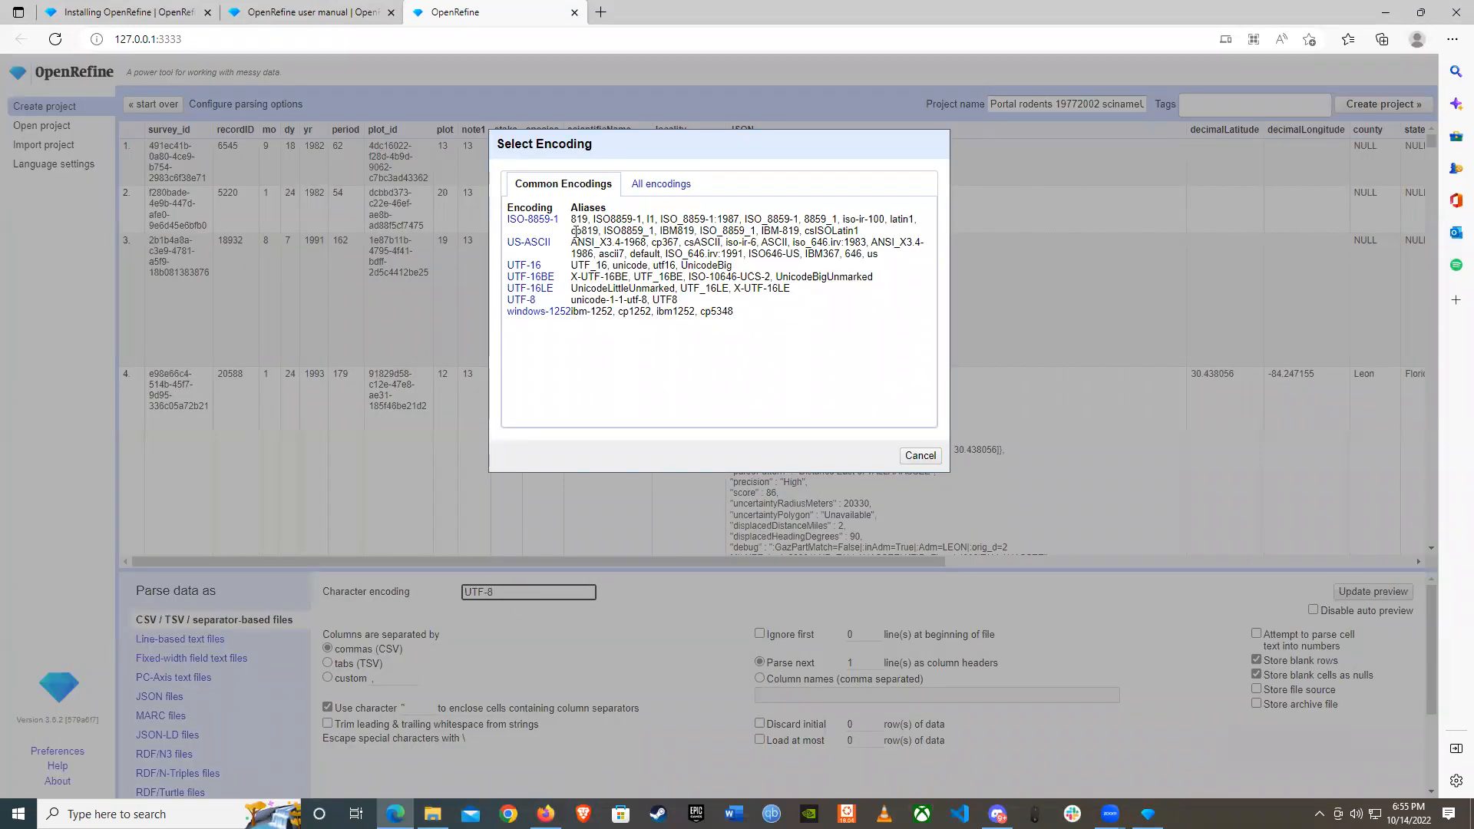
click(923, 458)
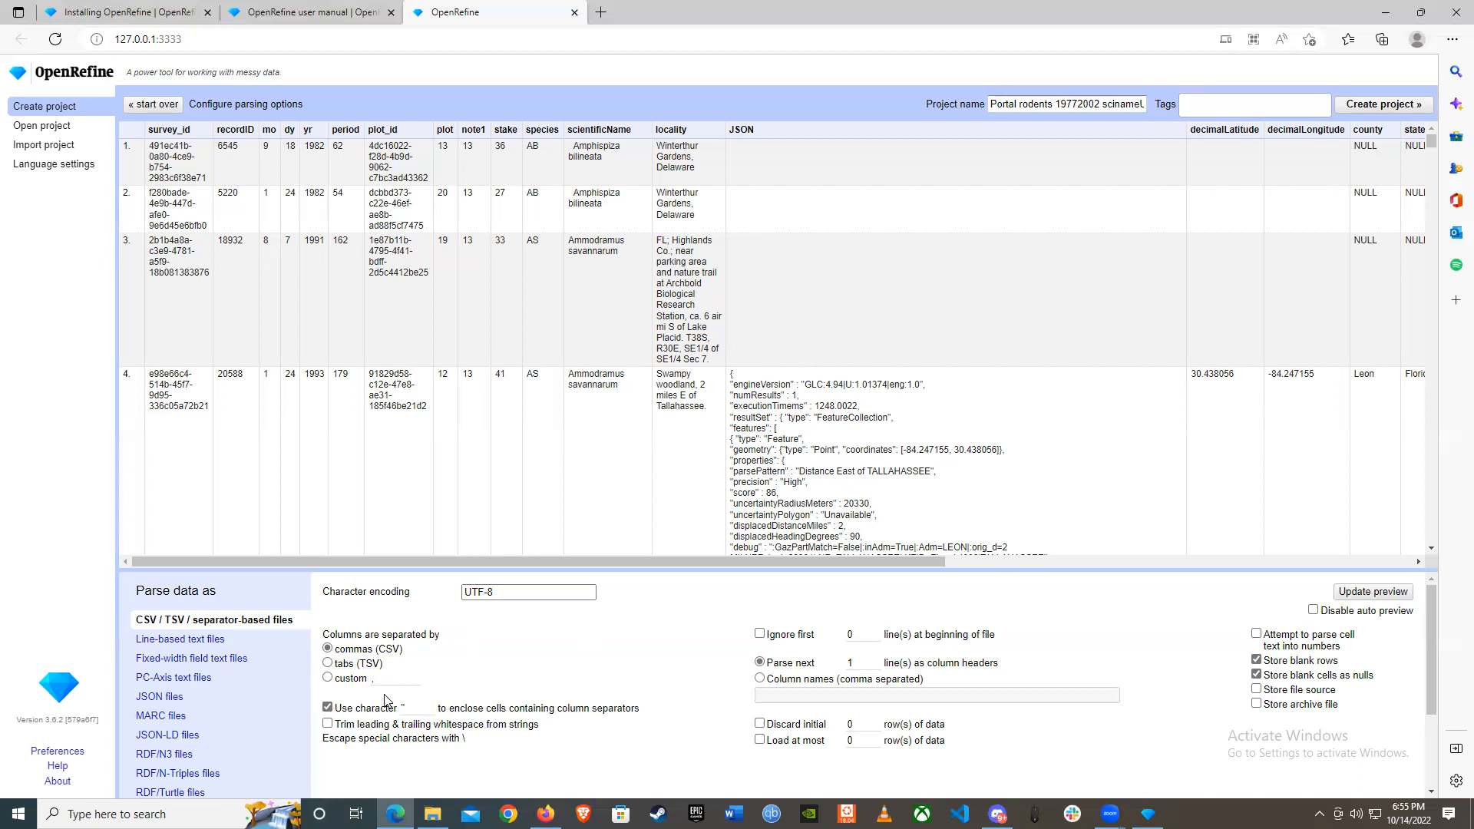
click(328, 679)
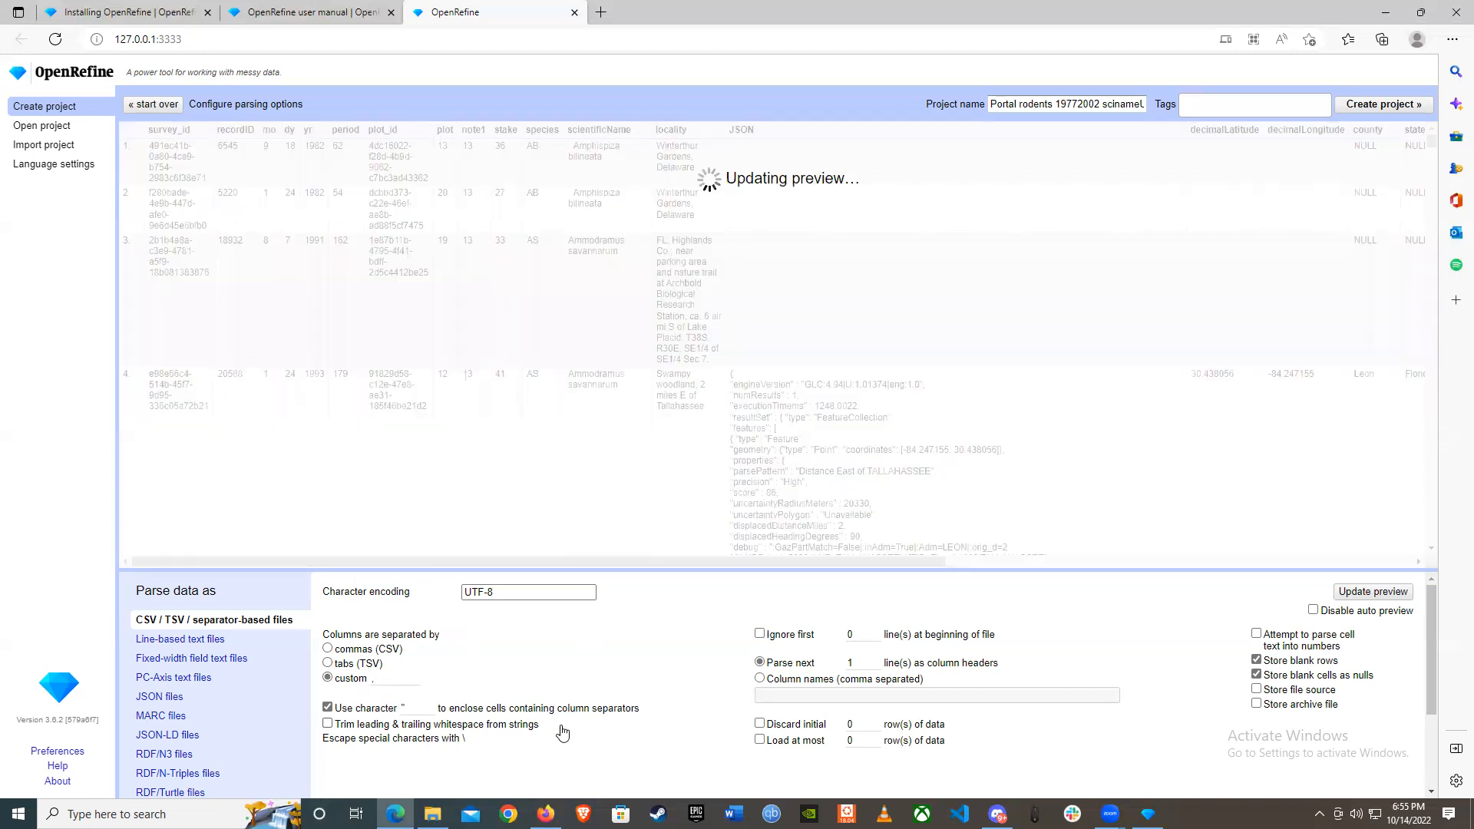
click(385, 681)
key(BackSpace)
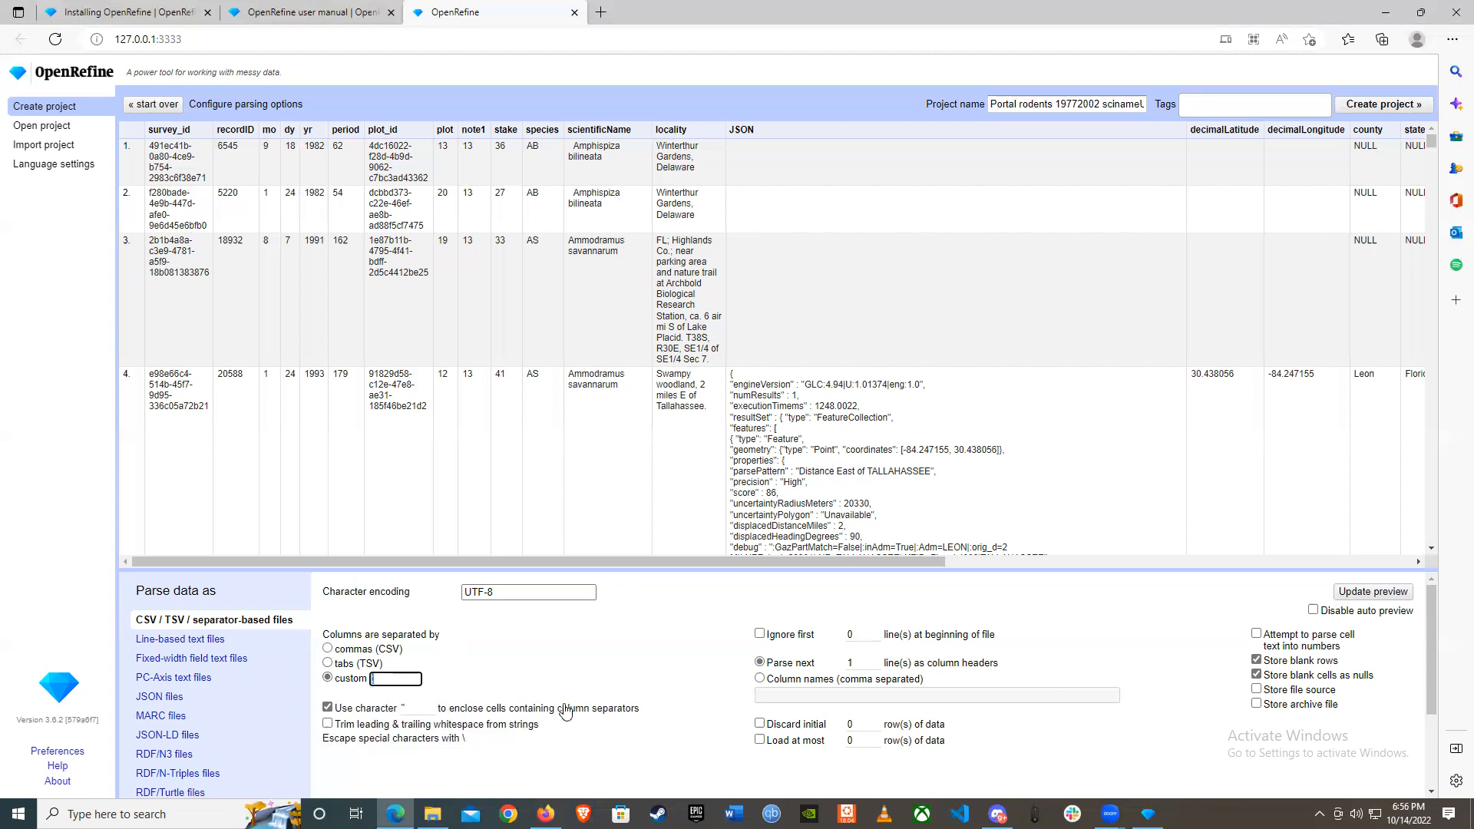
click(328, 648)
Step: Look at the column header line setting and try the option to discard initial data rows, leaving both as they were
double_click(852, 666)
click(858, 665)
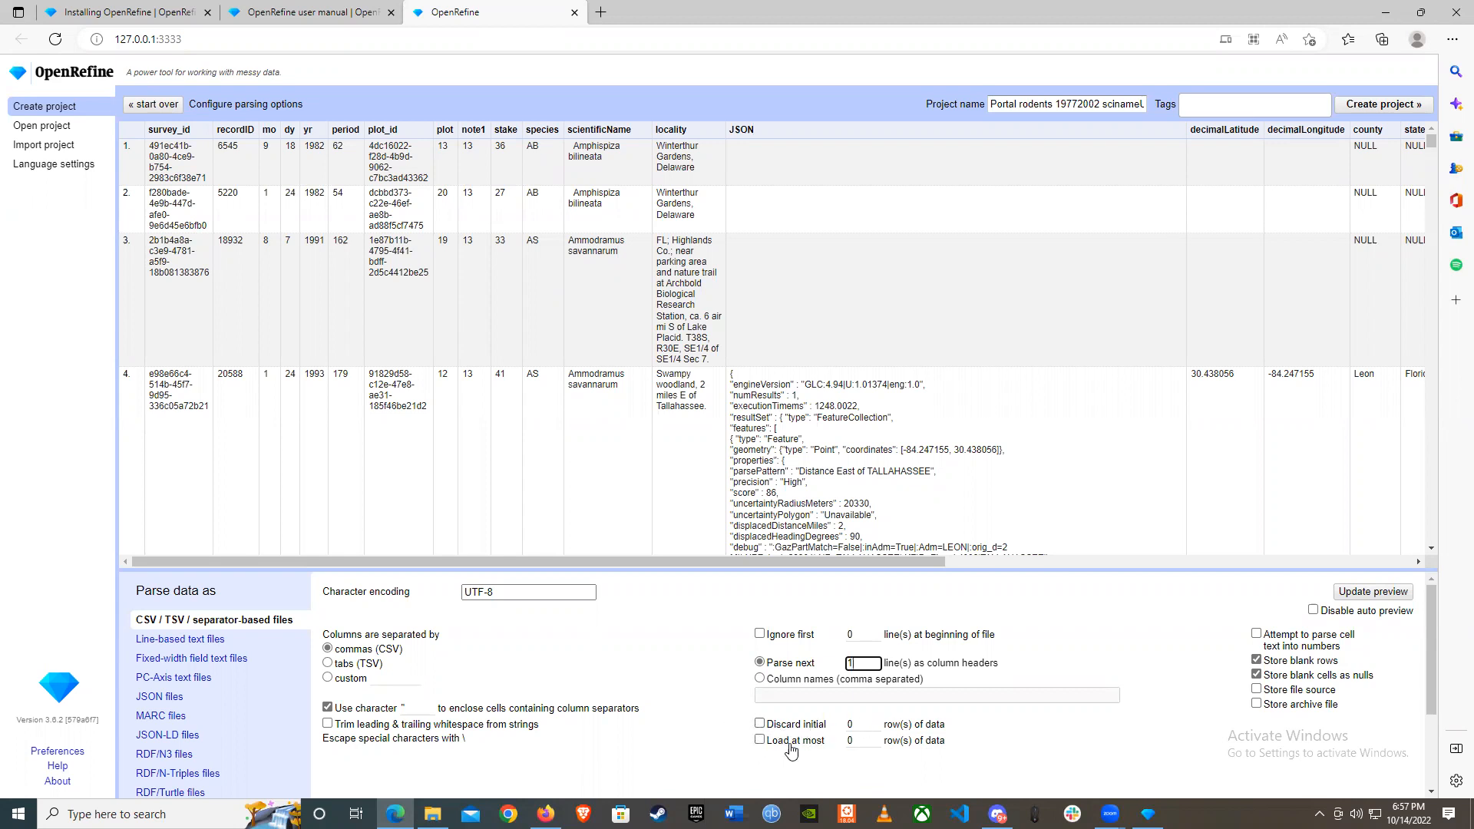
click(760, 723)
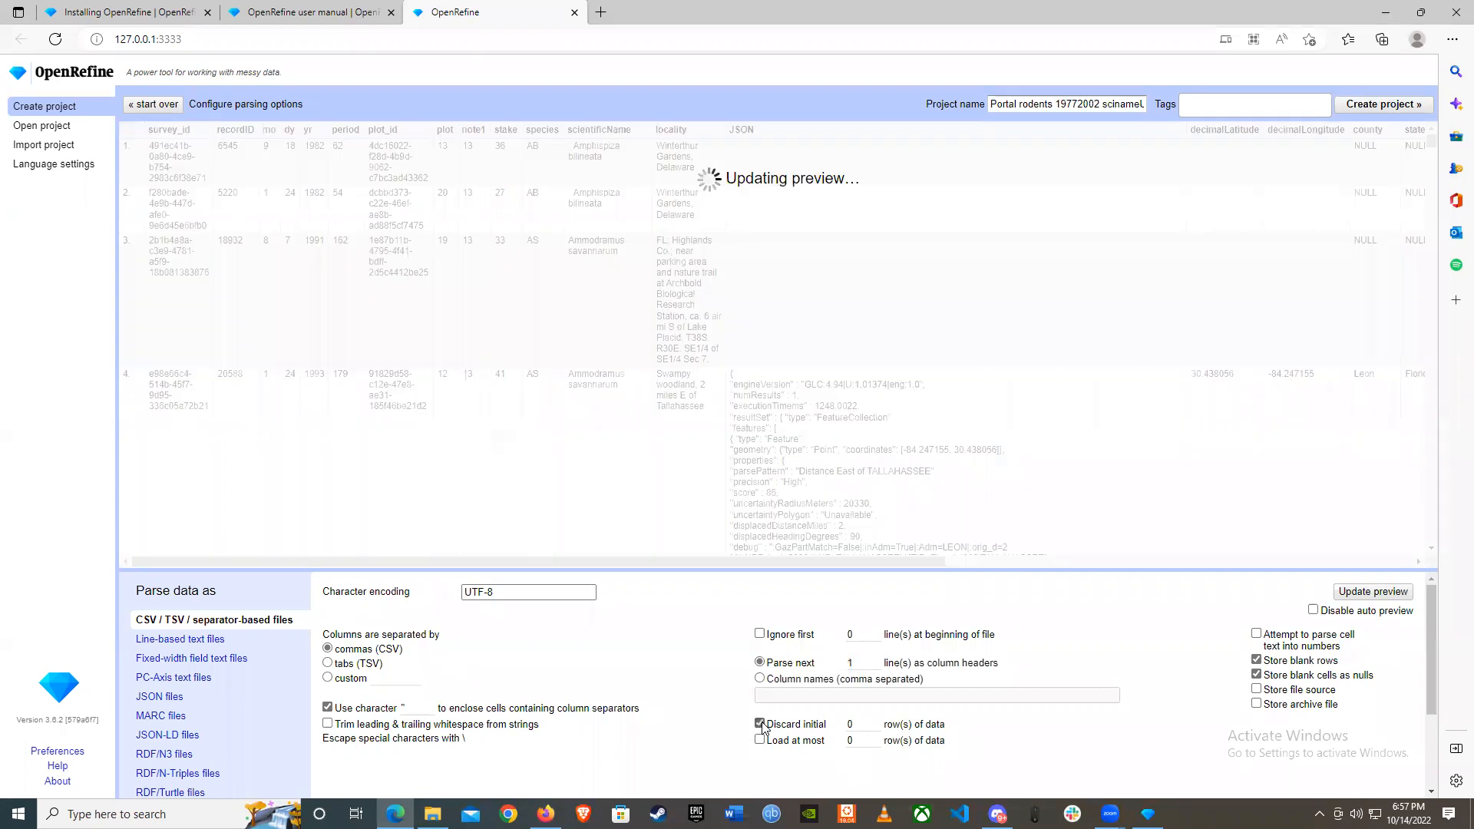
click(761, 724)
double_click(849, 725)
click(977, 733)
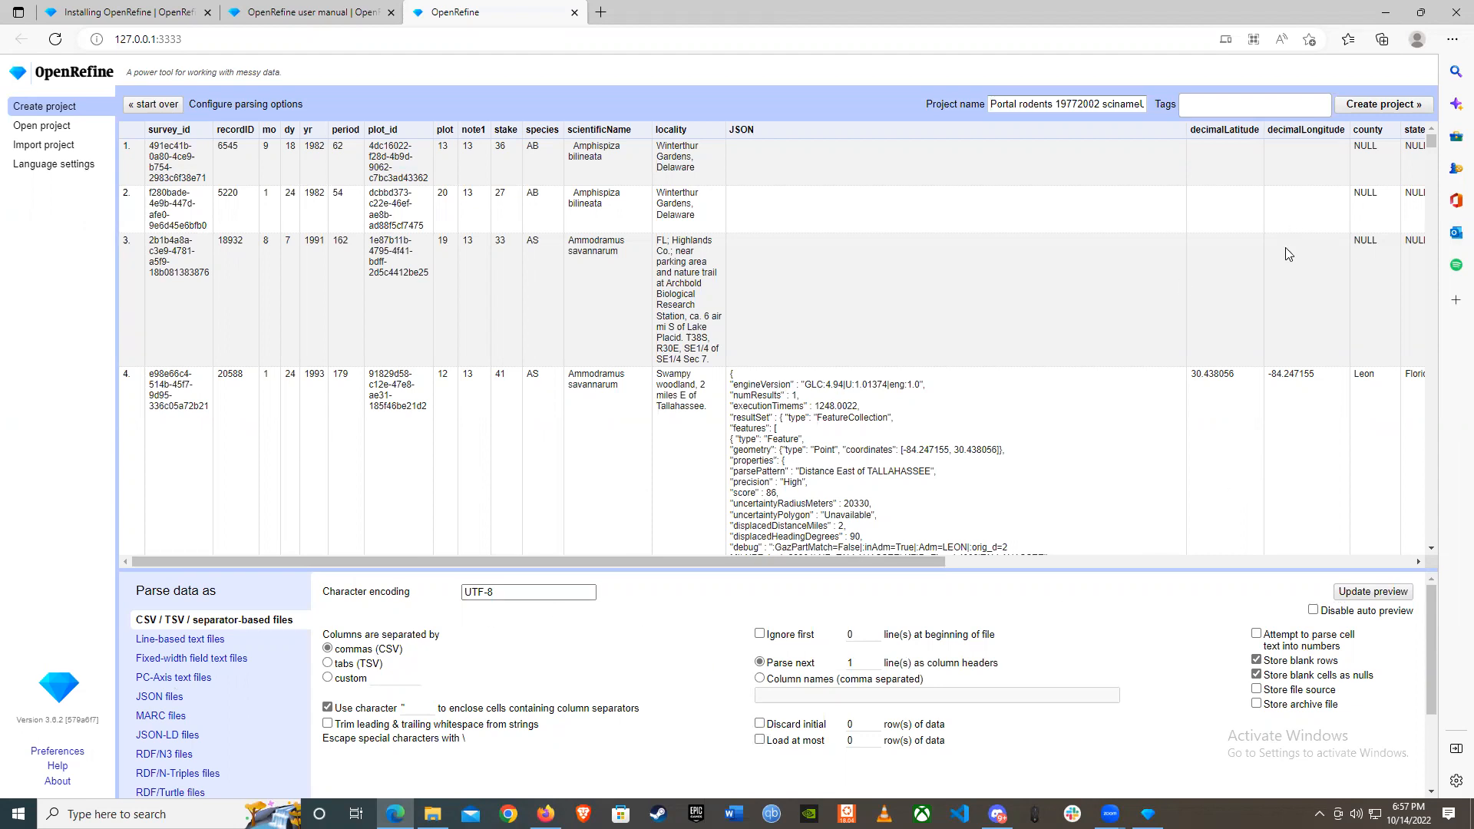
Step: Create the project from the previewed rodent data with the current parsing options
scroll(364, 656, down, 1)
scroll(363, 657, up, 1)
click(1380, 105)
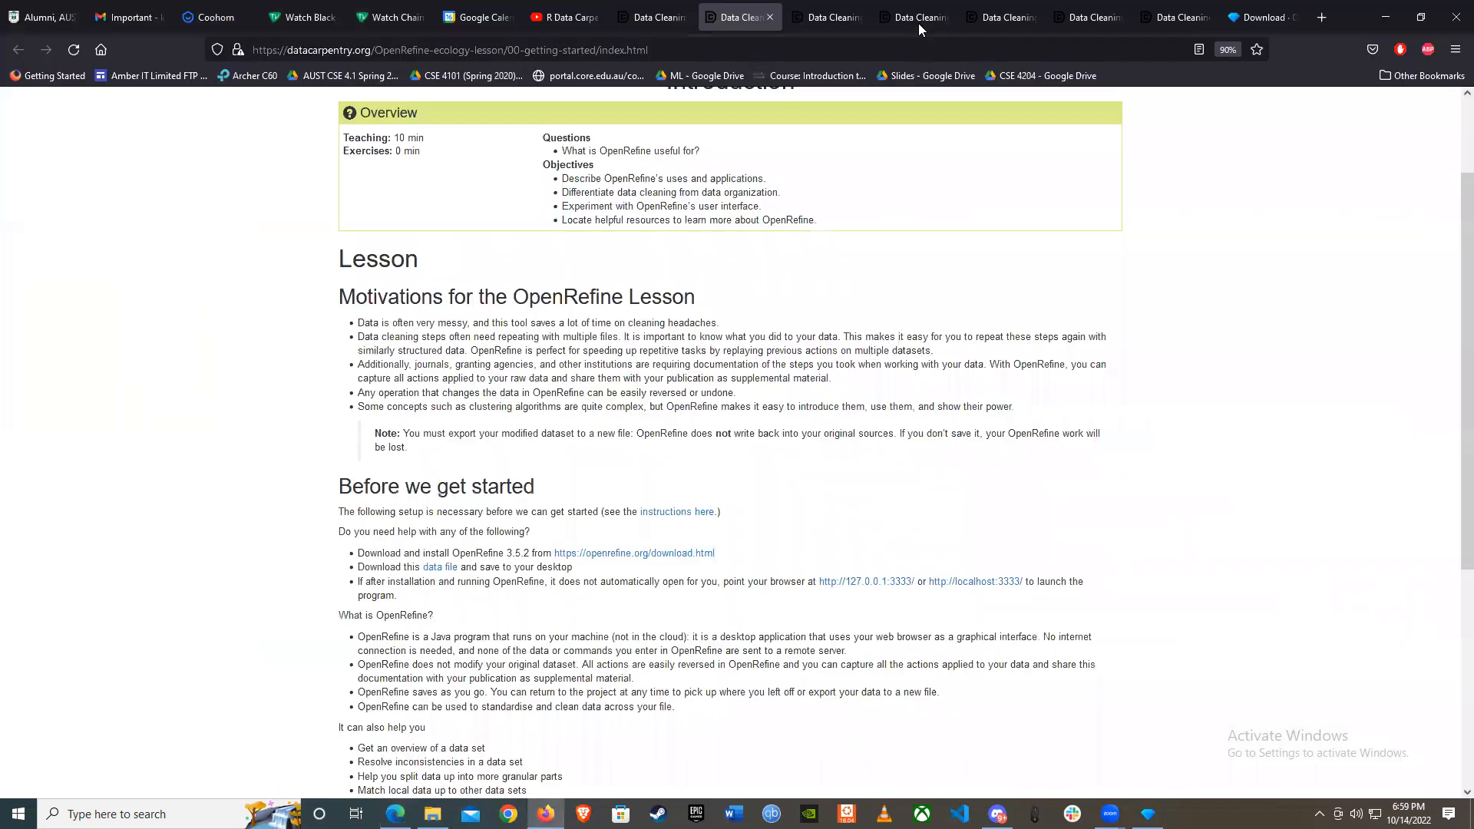
Step: Find the Introduction lesson among the open lesson pages and read its "What is OpenRefine?" section and list of uses
click(919, 25)
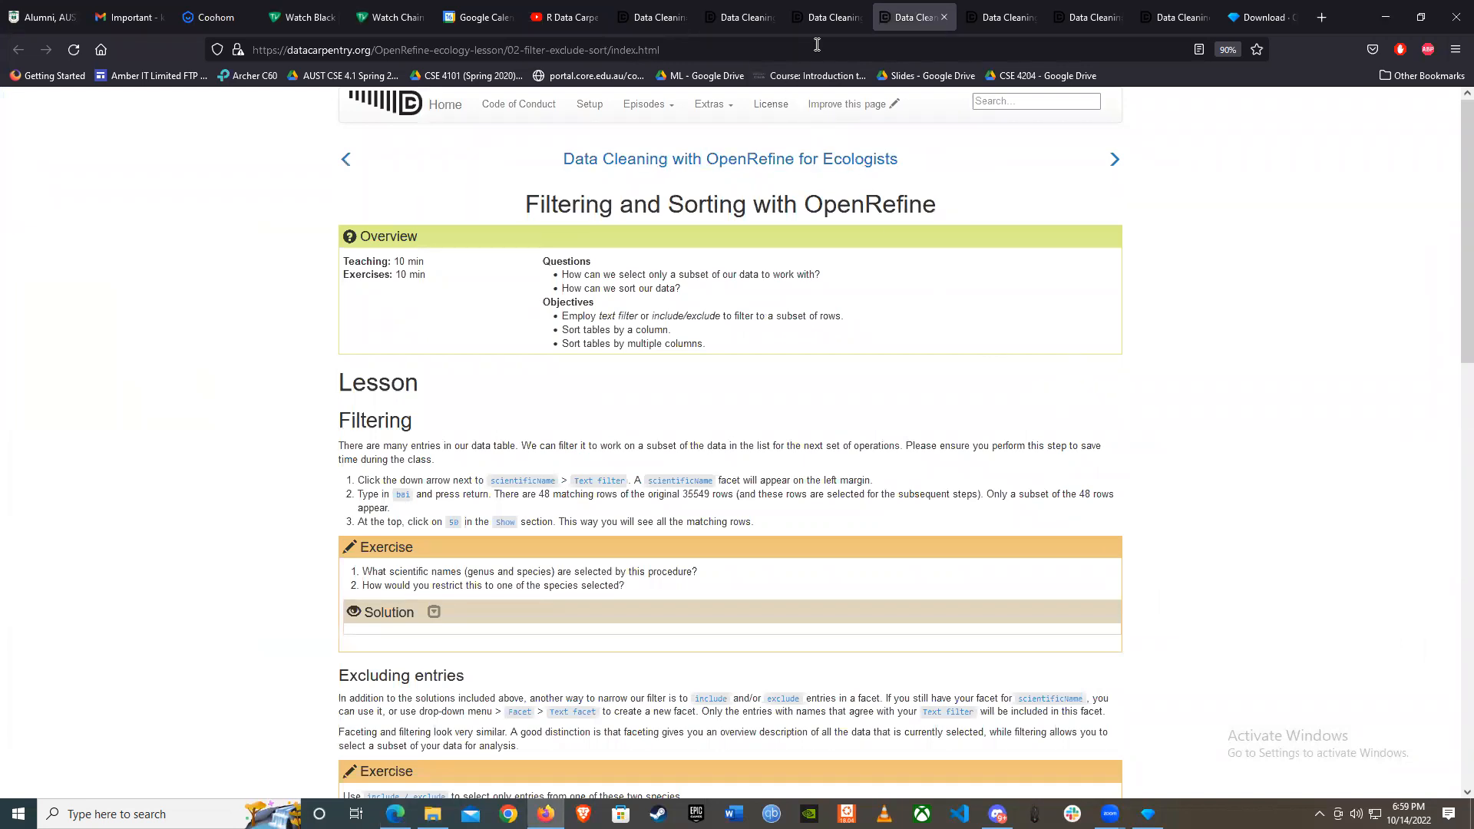
click(835, 26)
click(745, 26)
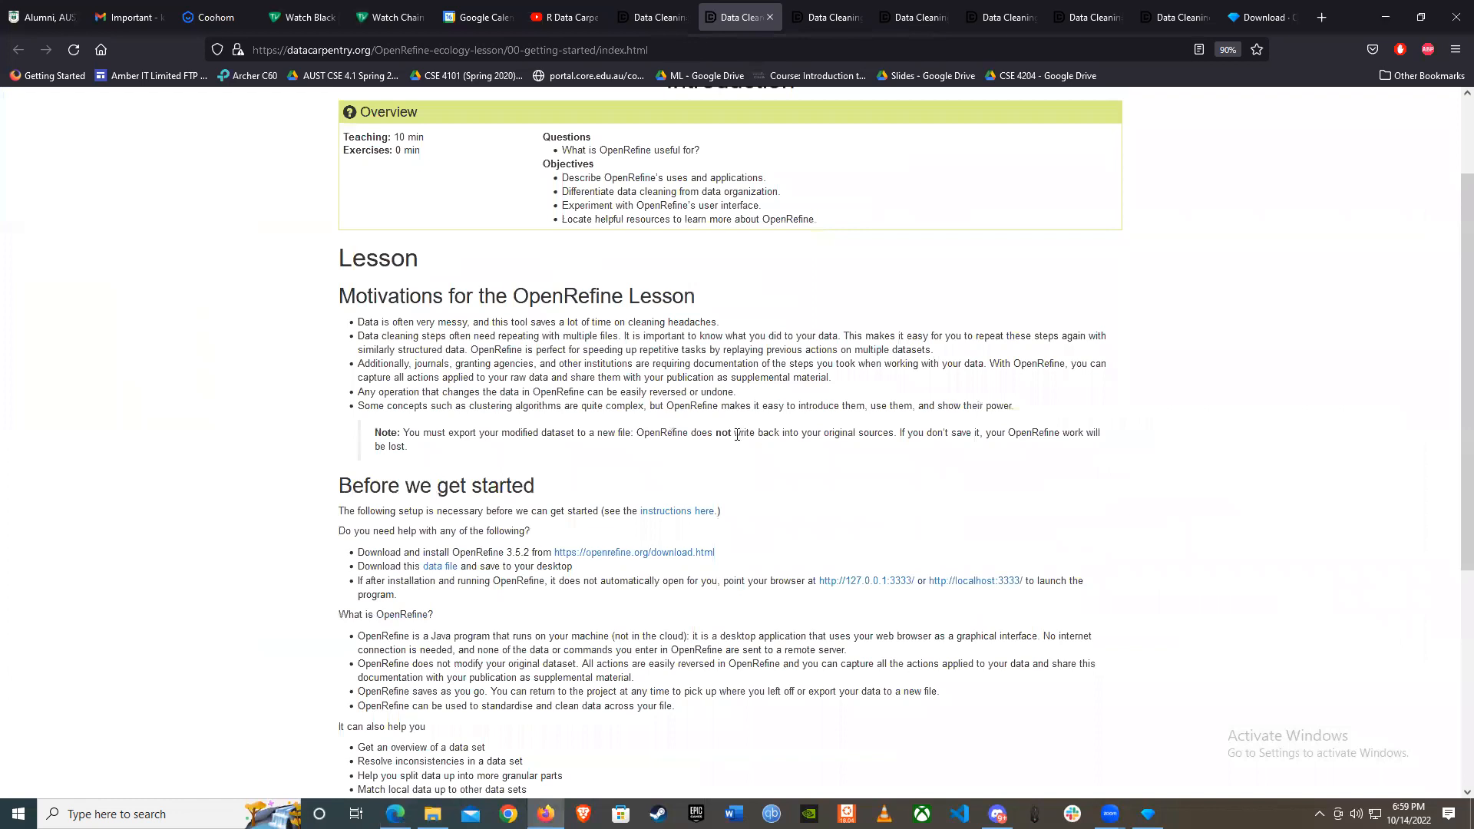
scroll(737, 439, down, 4)
scroll(582, 483, up, 2)
scroll(835, 346, up, 1)
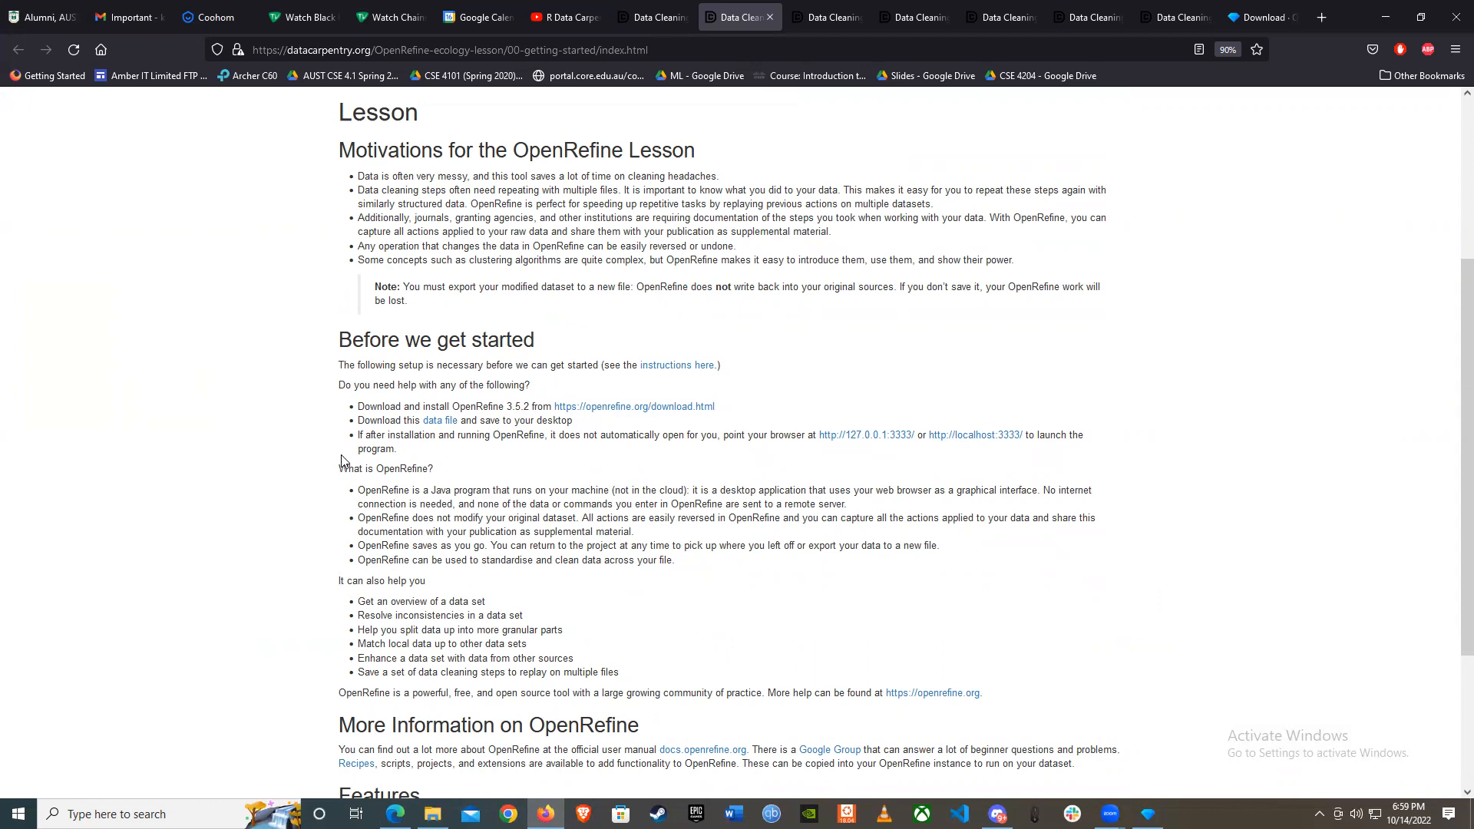
drag(340, 470, 725, 584)
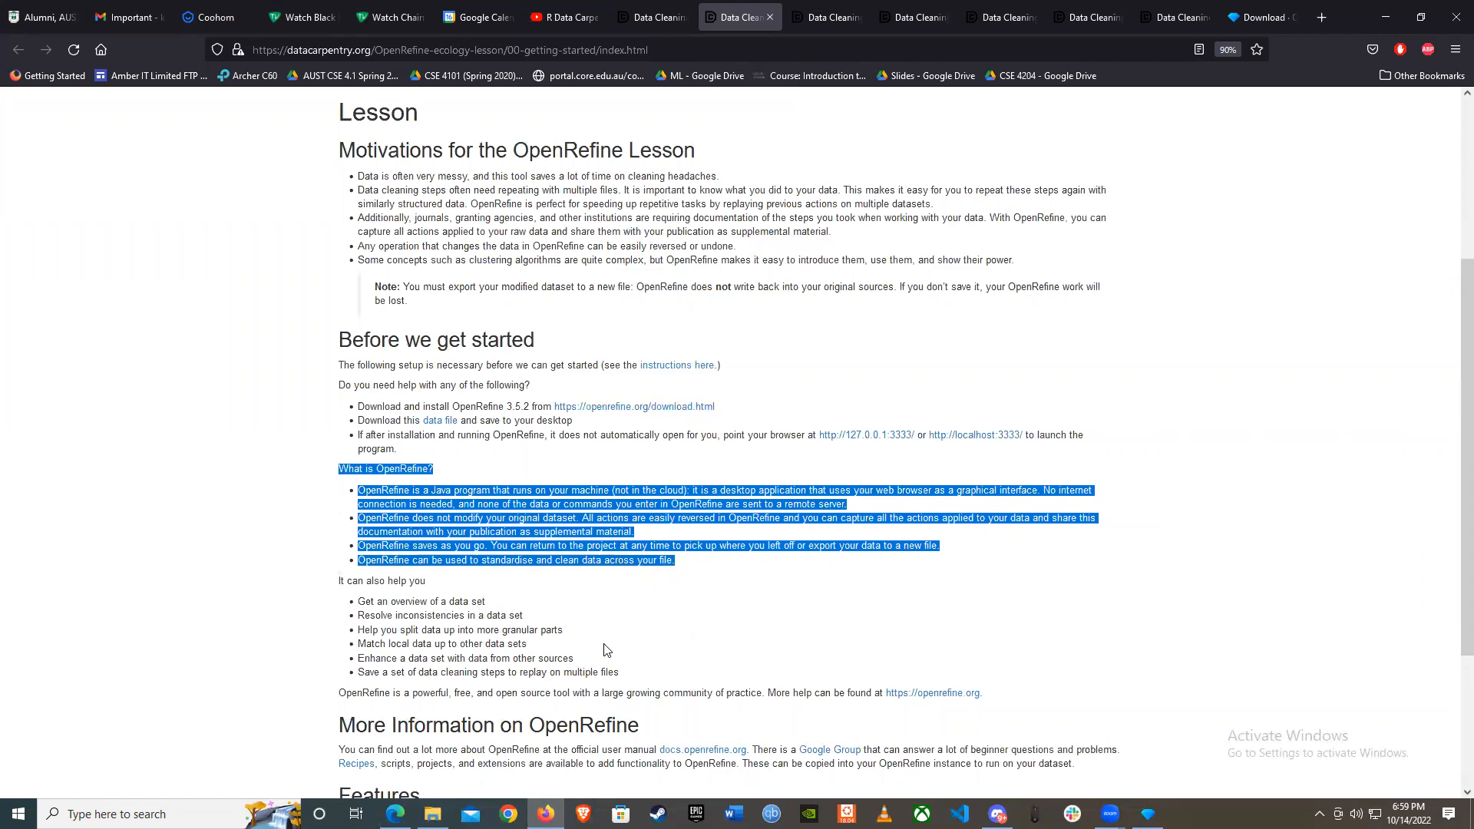
scroll(614, 641, down, 1)
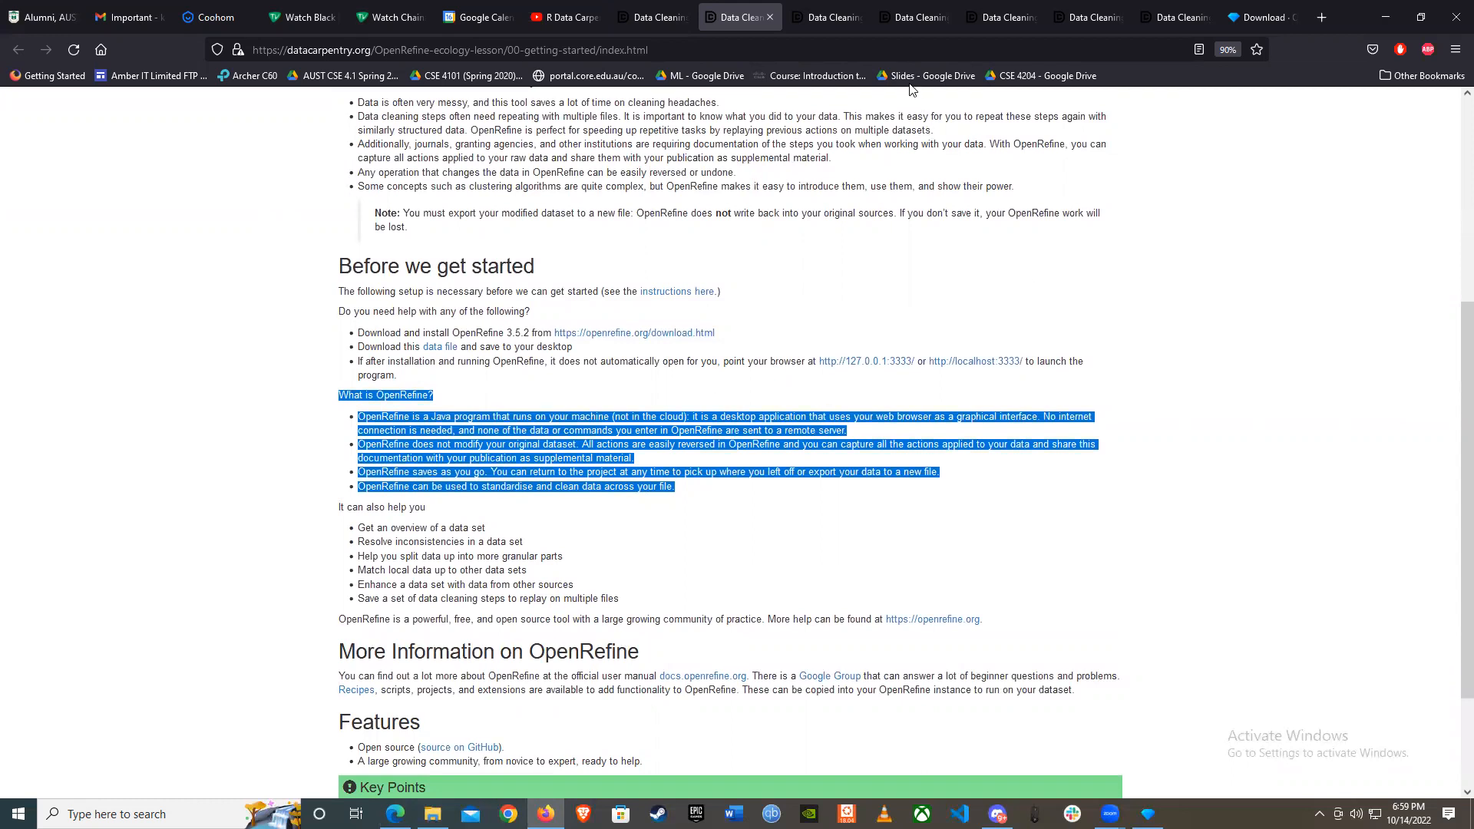
Step: Review the "Creating a Project" instructions in the Working with OpenRefine lesson
click(834, 22)
scroll(247, 394, up, 8)
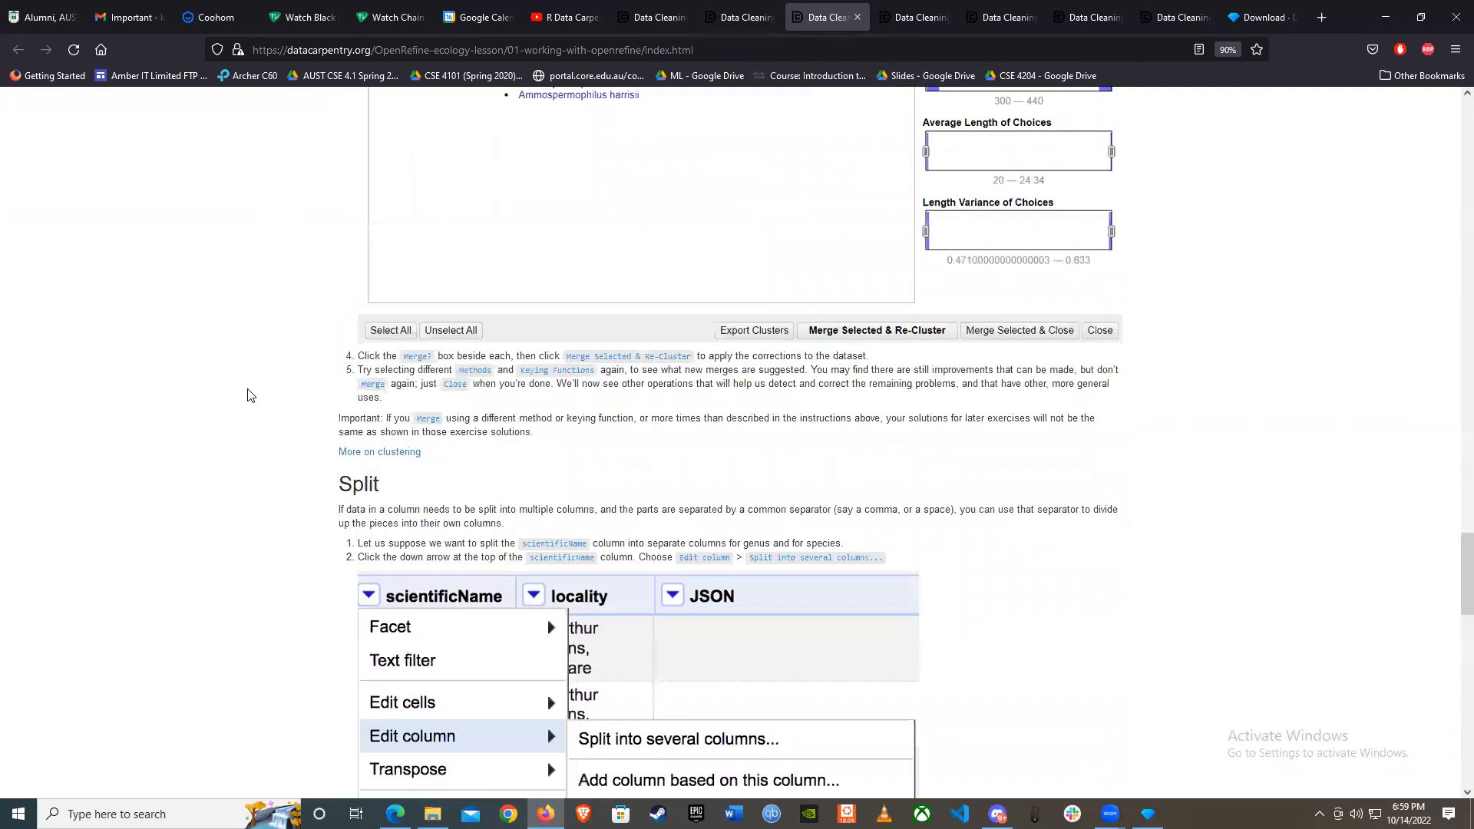
scroll(1453, 463, up, 8)
scroll(1453, 484, up, 15)
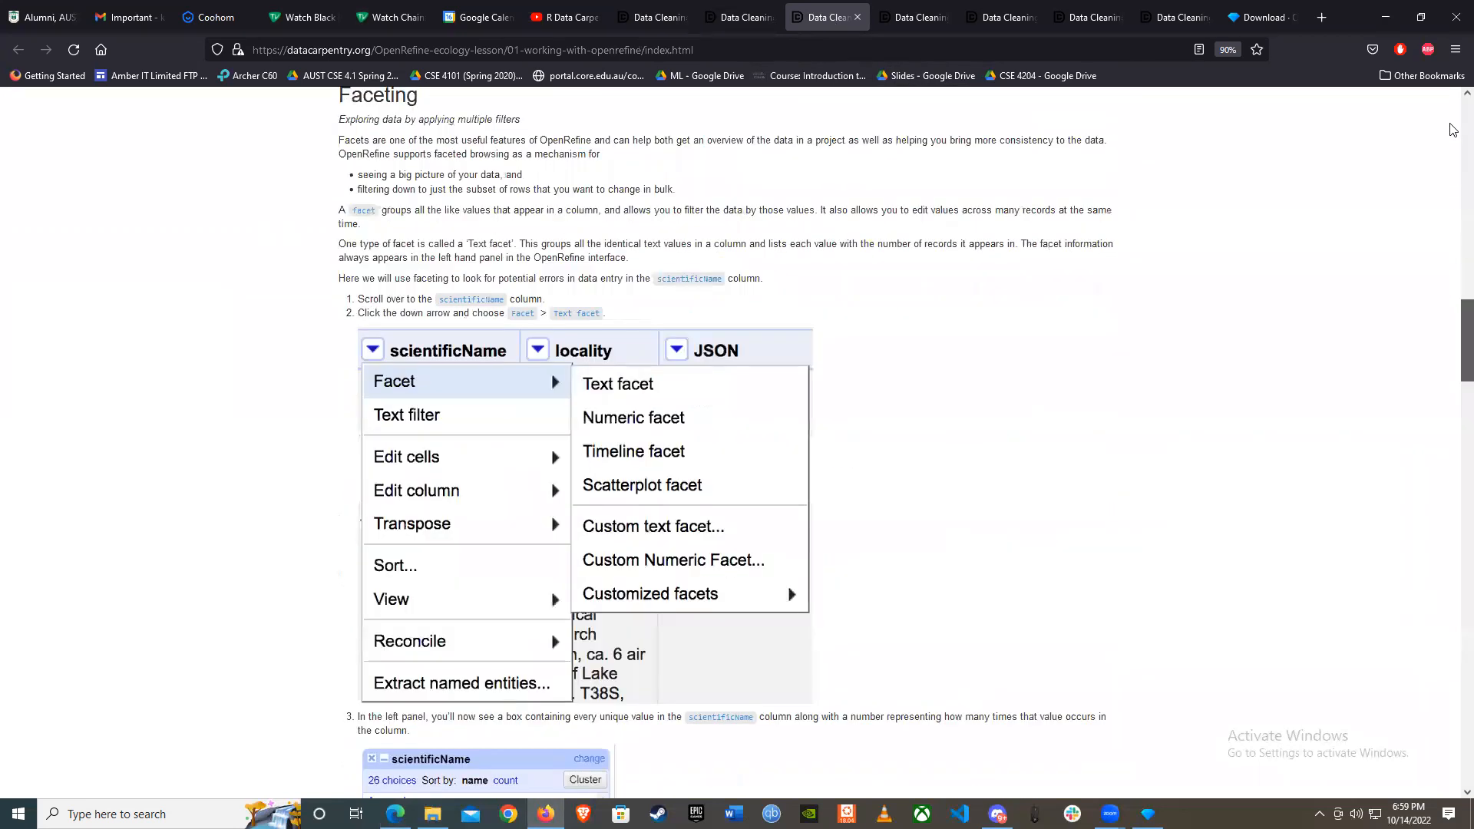
scroll(1453, 131, up, 15)
scroll(816, 371, down, 3)
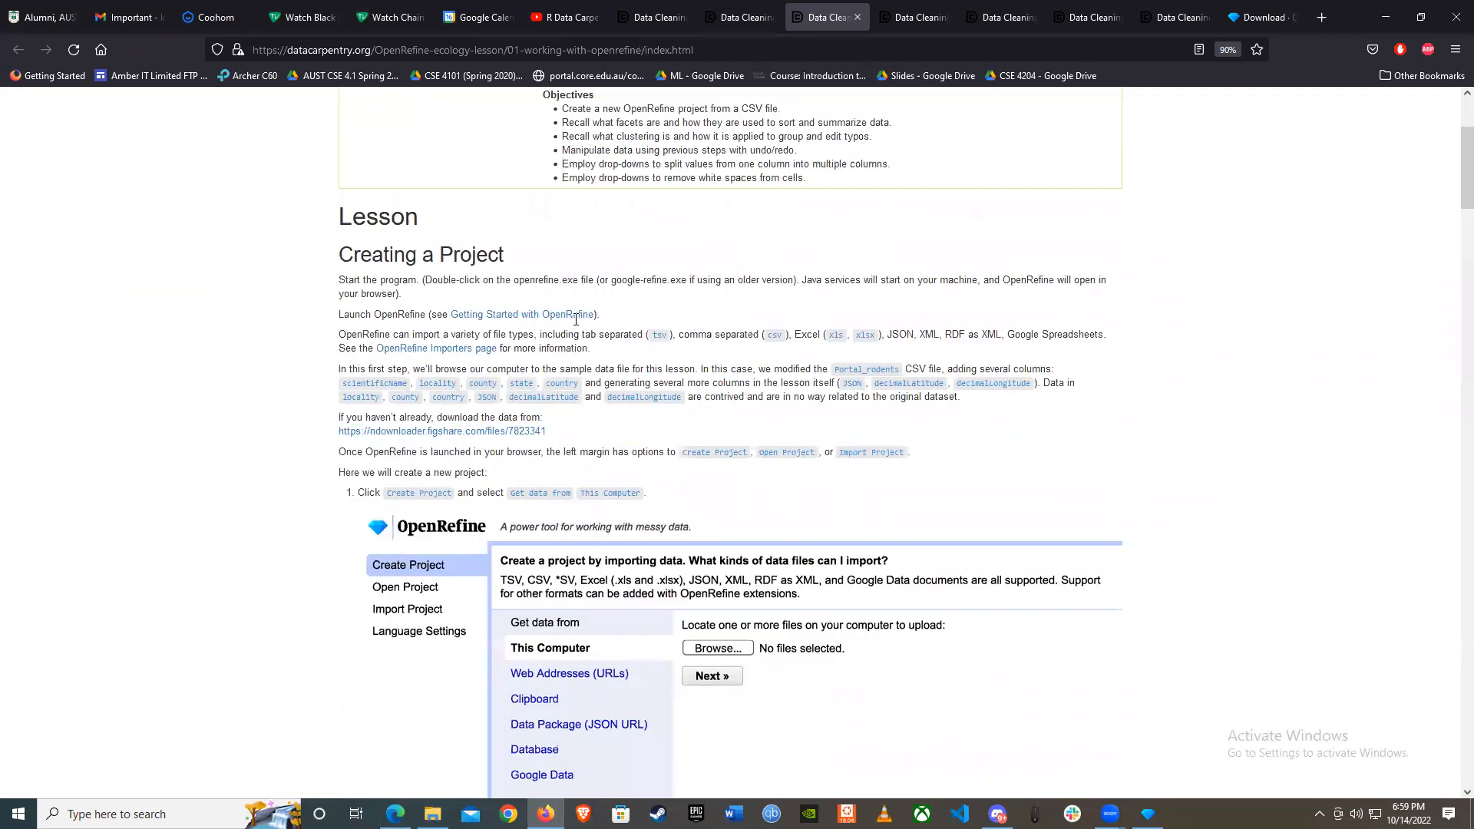
scroll(453, 307, down, 7)
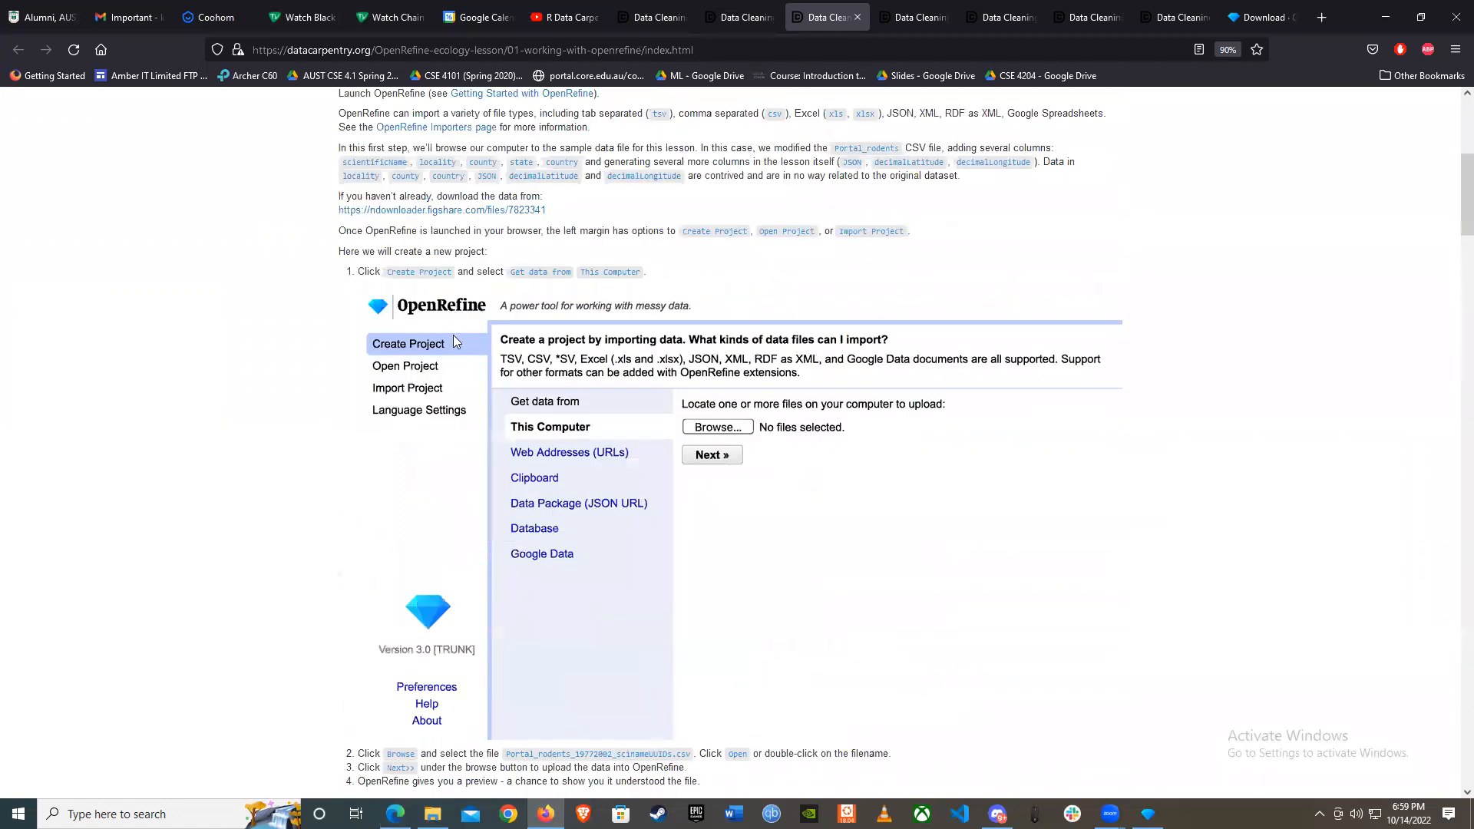
Step: Check the lesson's Faceting instructions, switch to the OpenRefine project and create a text facet on the scientificName column
scroll(453, 345, down, 8)
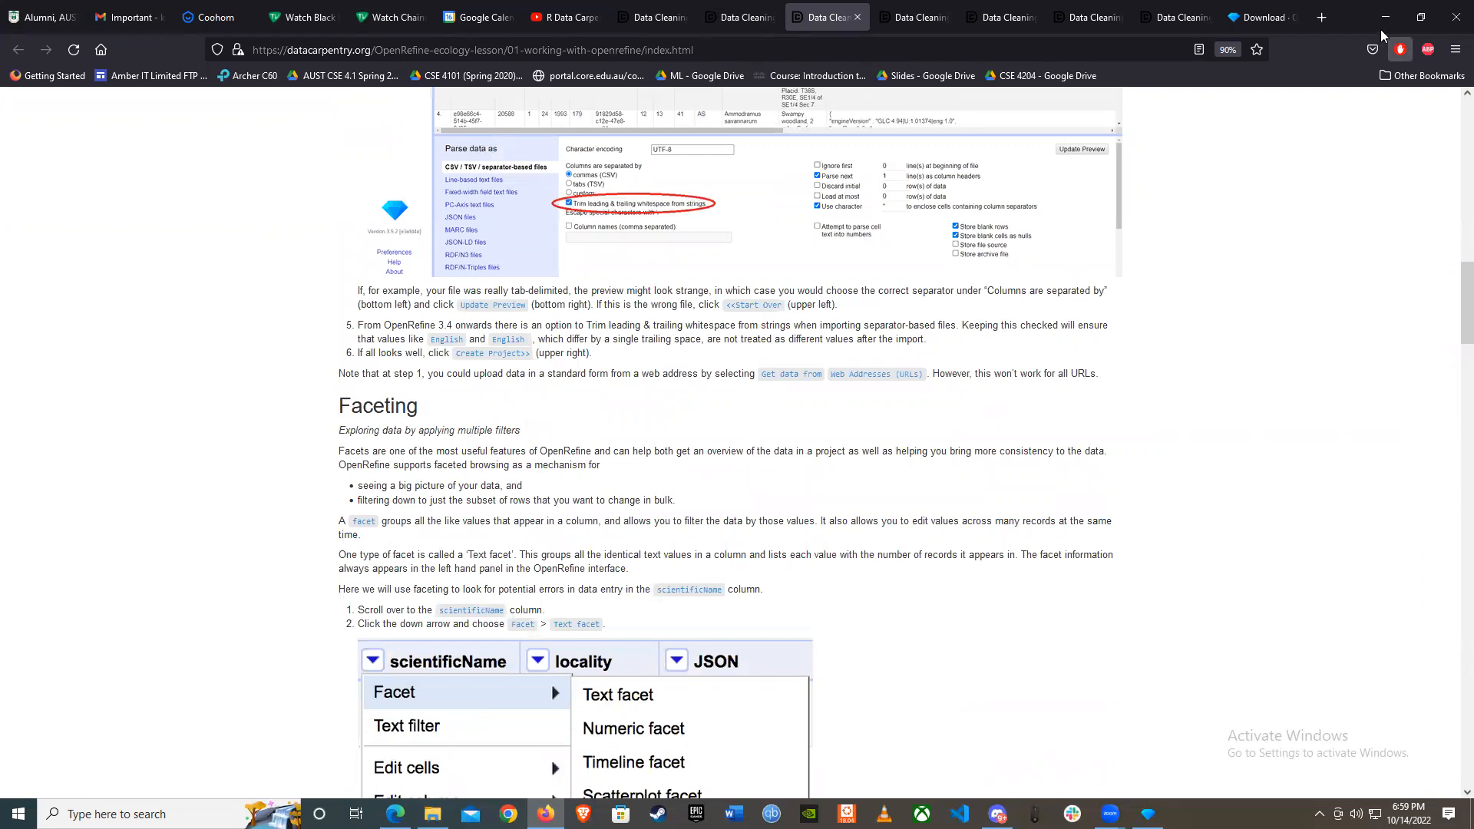
click(394, 814)
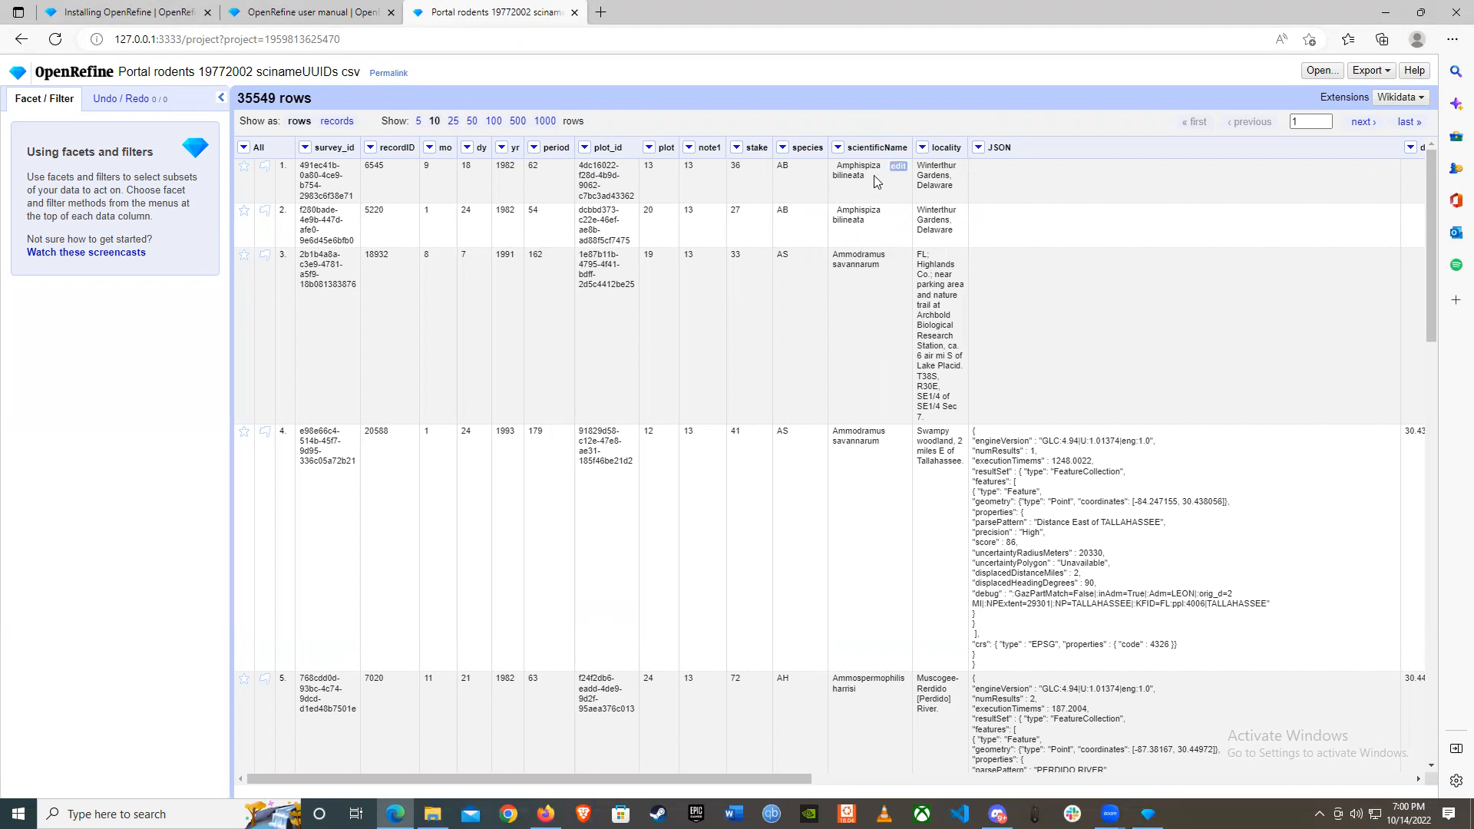
click(838, 148)
mouse_move(866, 175)
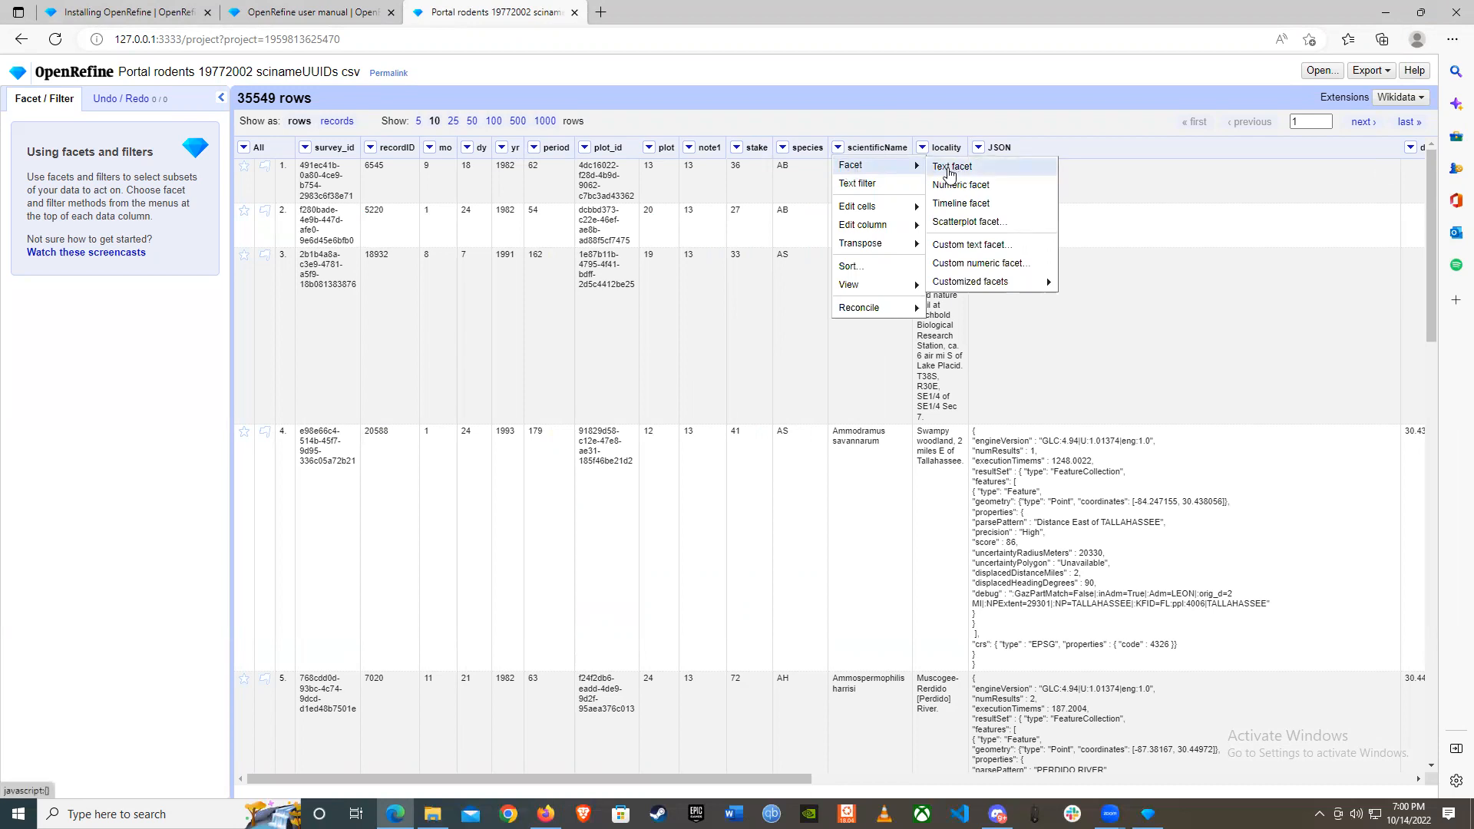
click(950, 167)
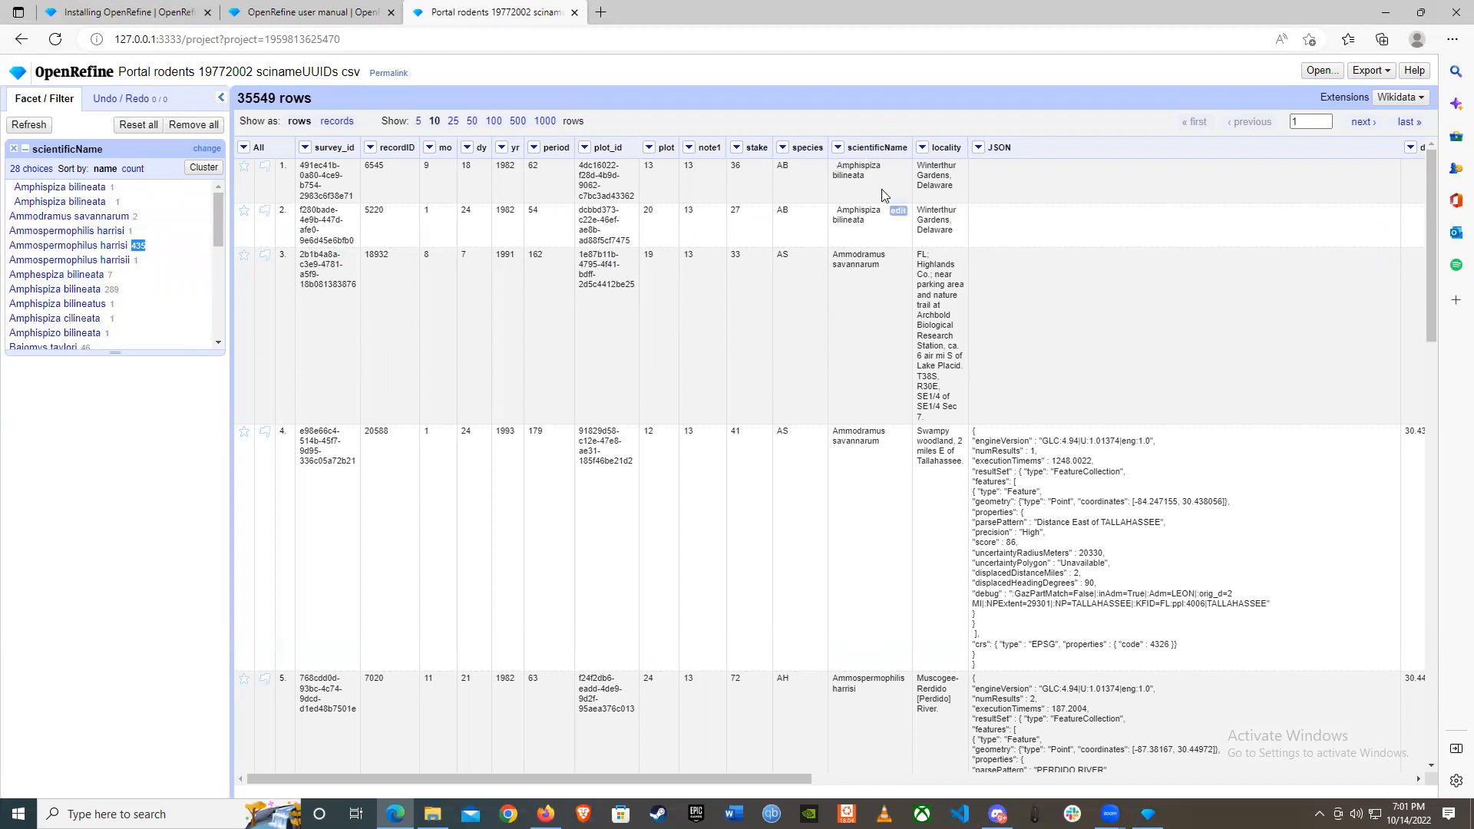
click(837, 147)
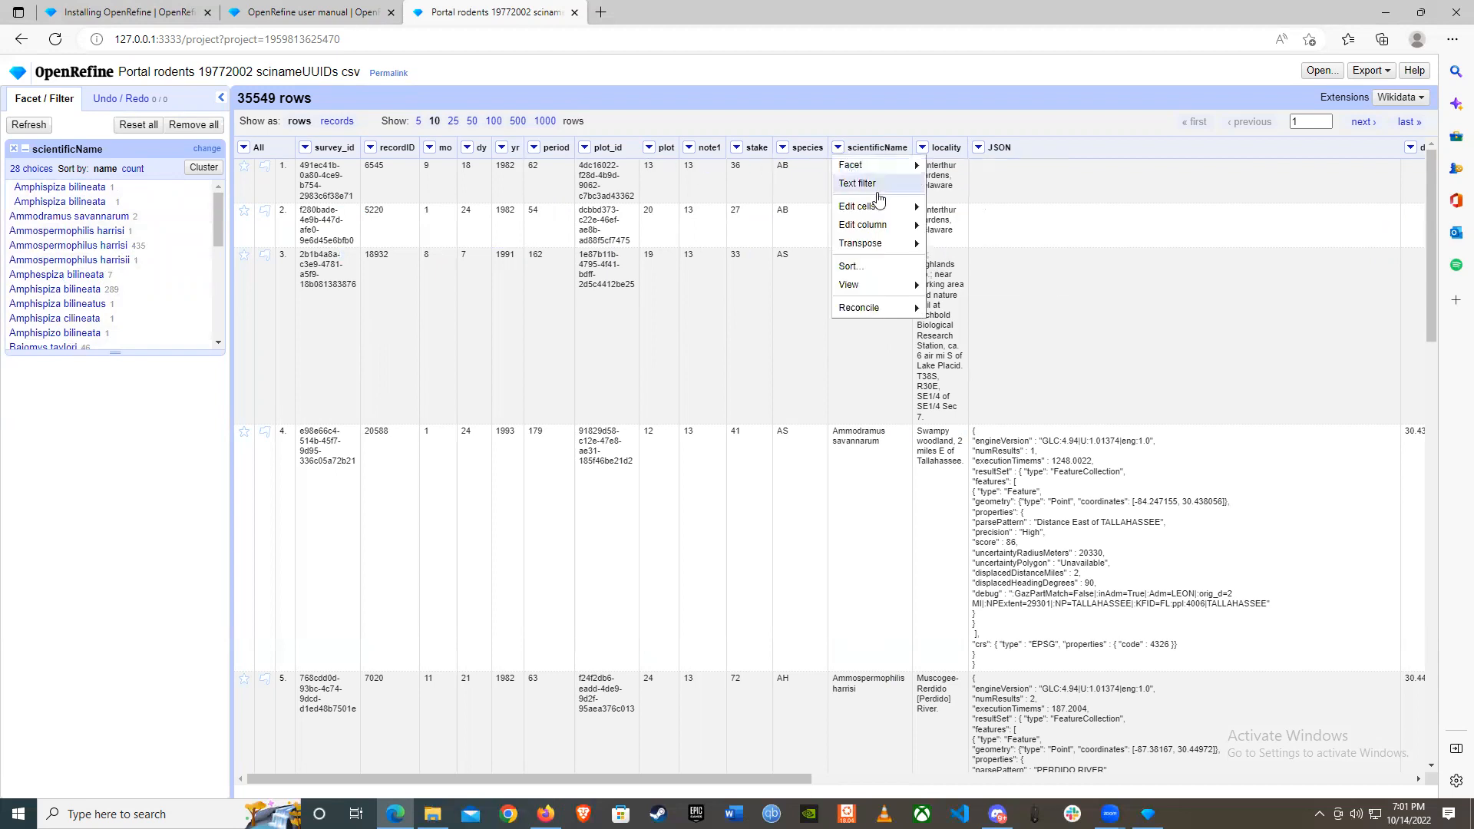
mouse_move(891, 165)
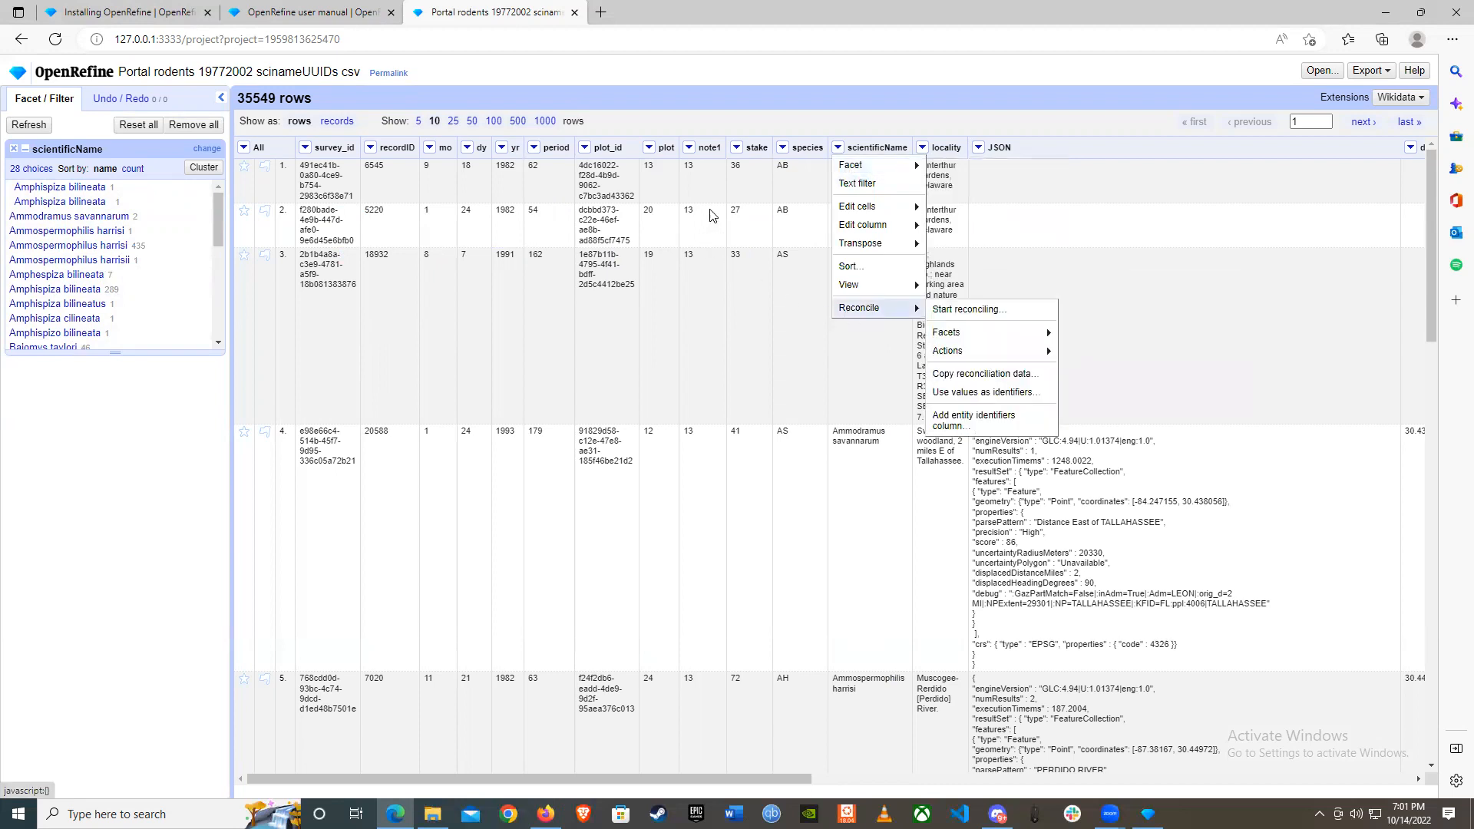
click(506, 151)
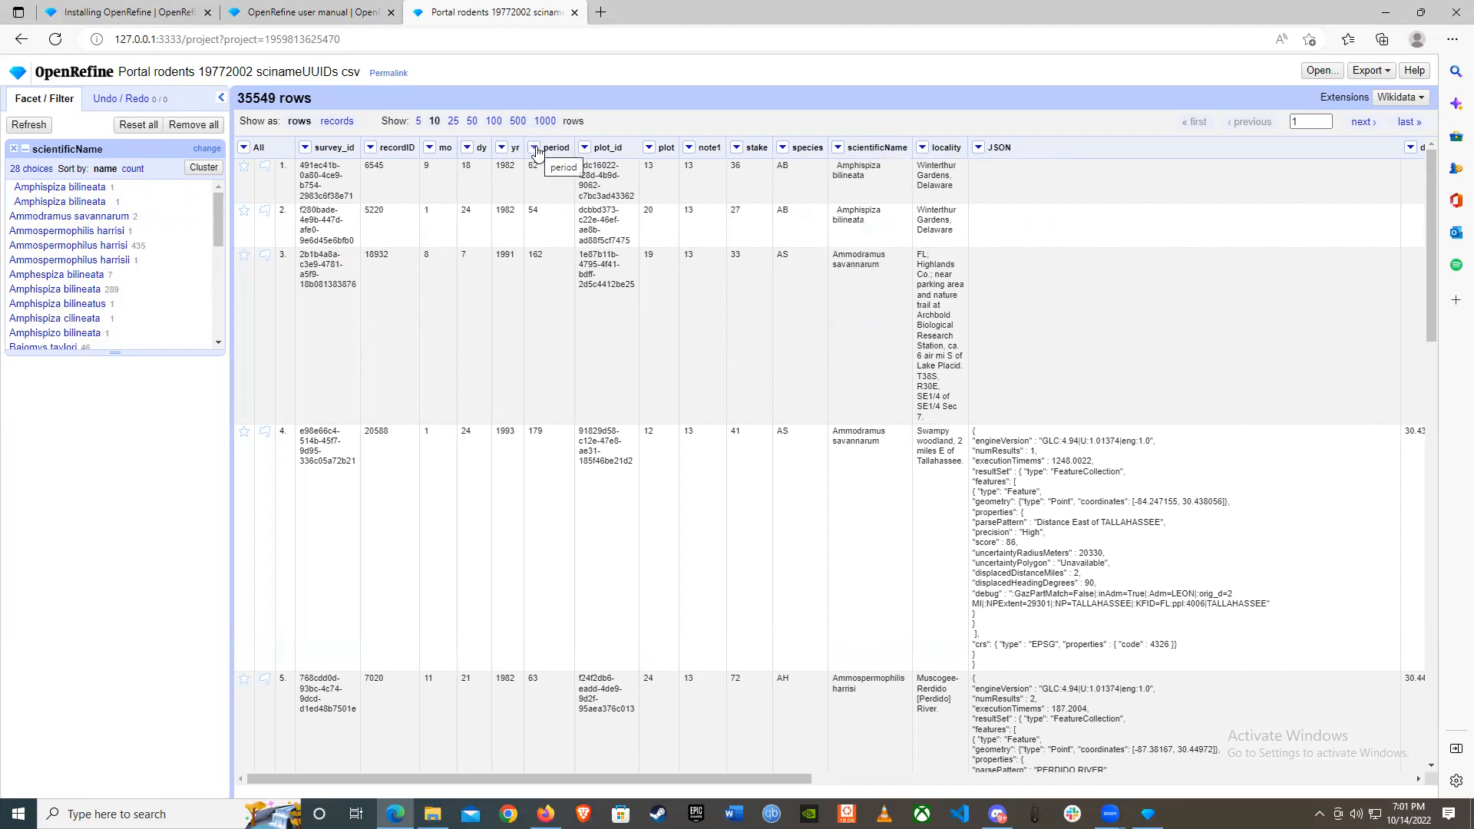
click(535, 149)
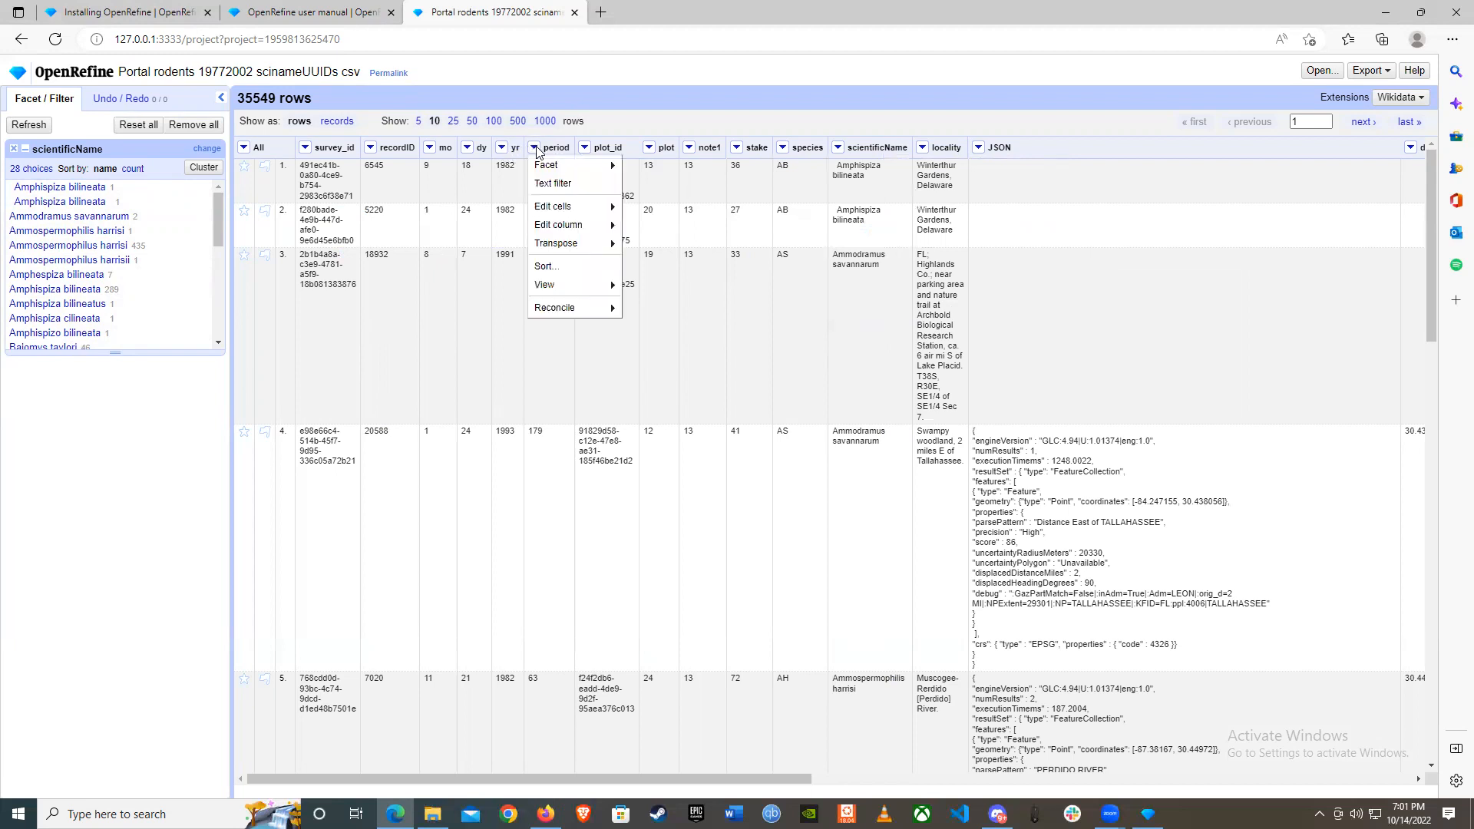
click(506, 150)
Step: Add a numeric facet on the yr column and convert that column's cells to numbers
click(504, 148)
mouse_move(538, 165)
click(624, 185)
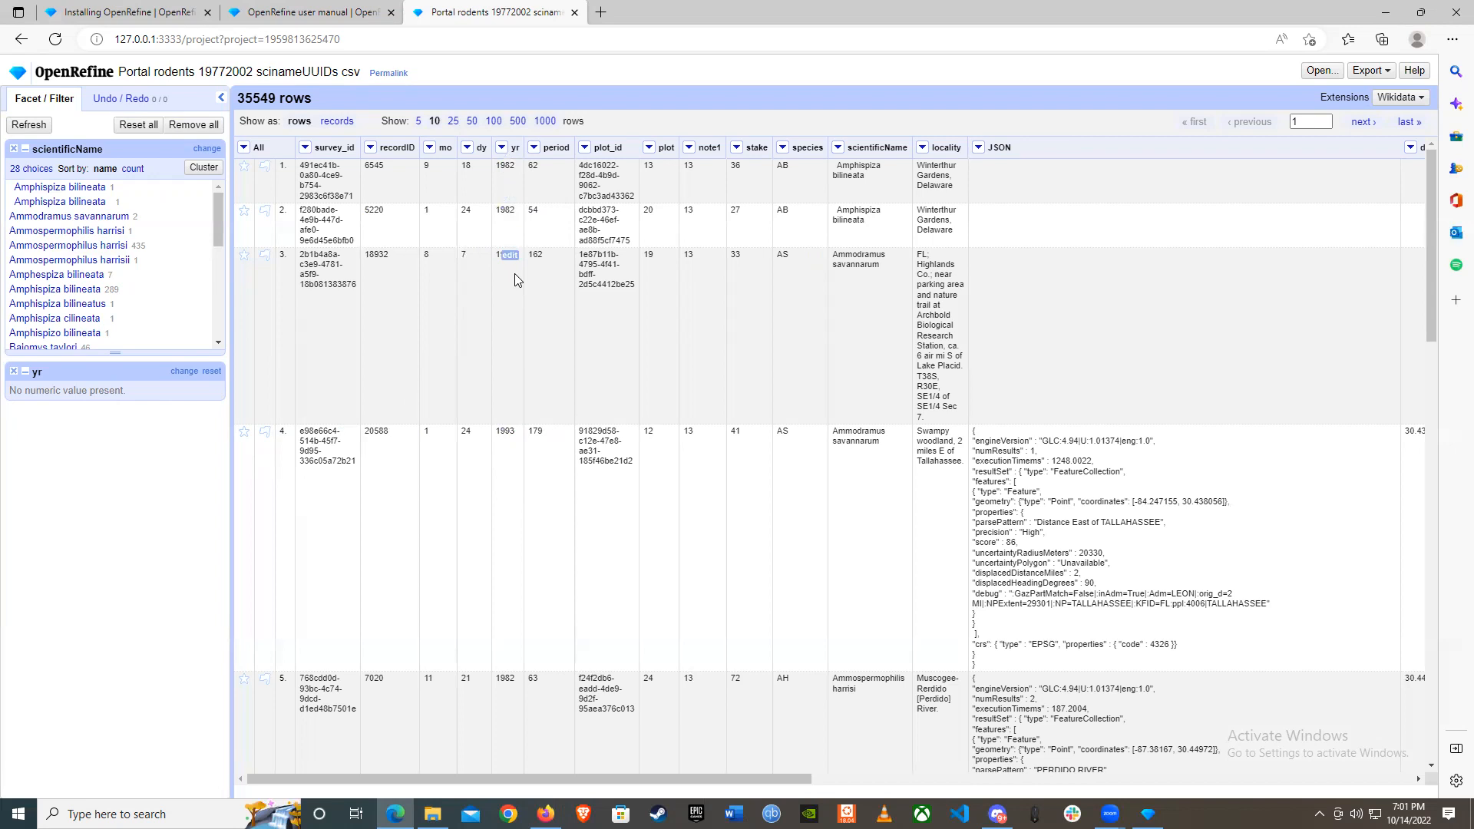
click(502, 148)
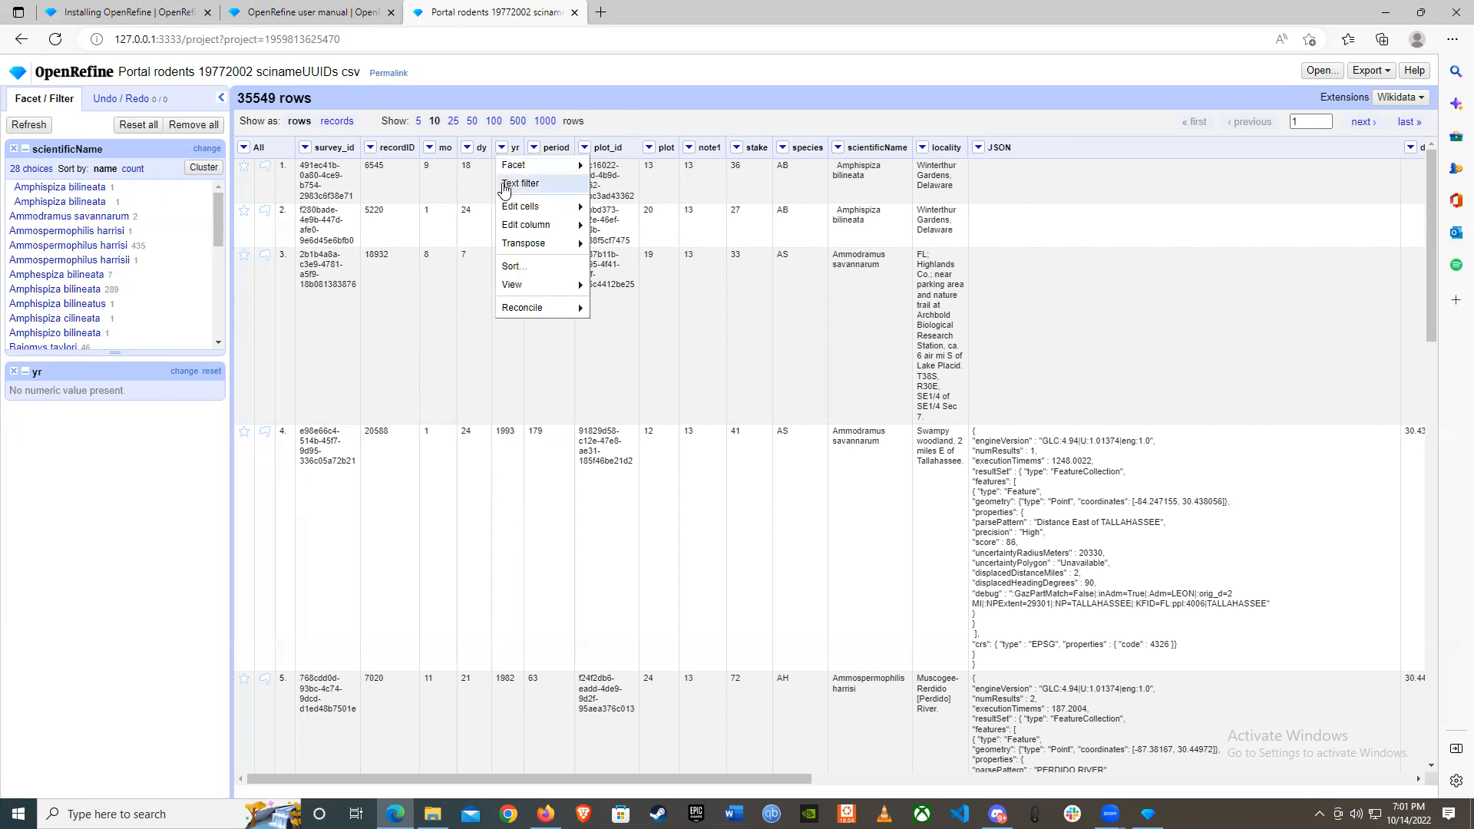
mouse_move(511, 206)
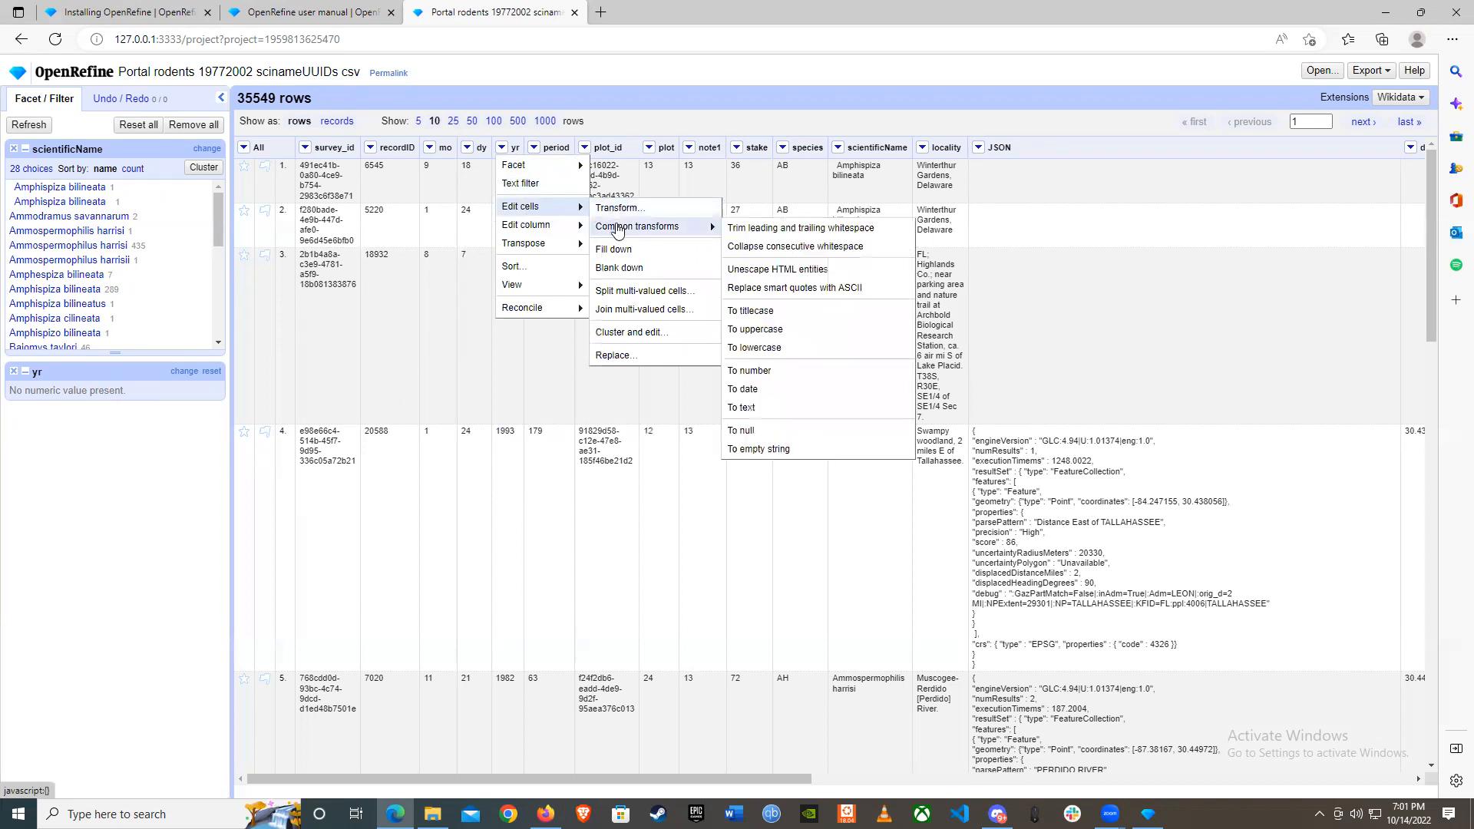
mouse_move(611, 232)
click(760, 372)
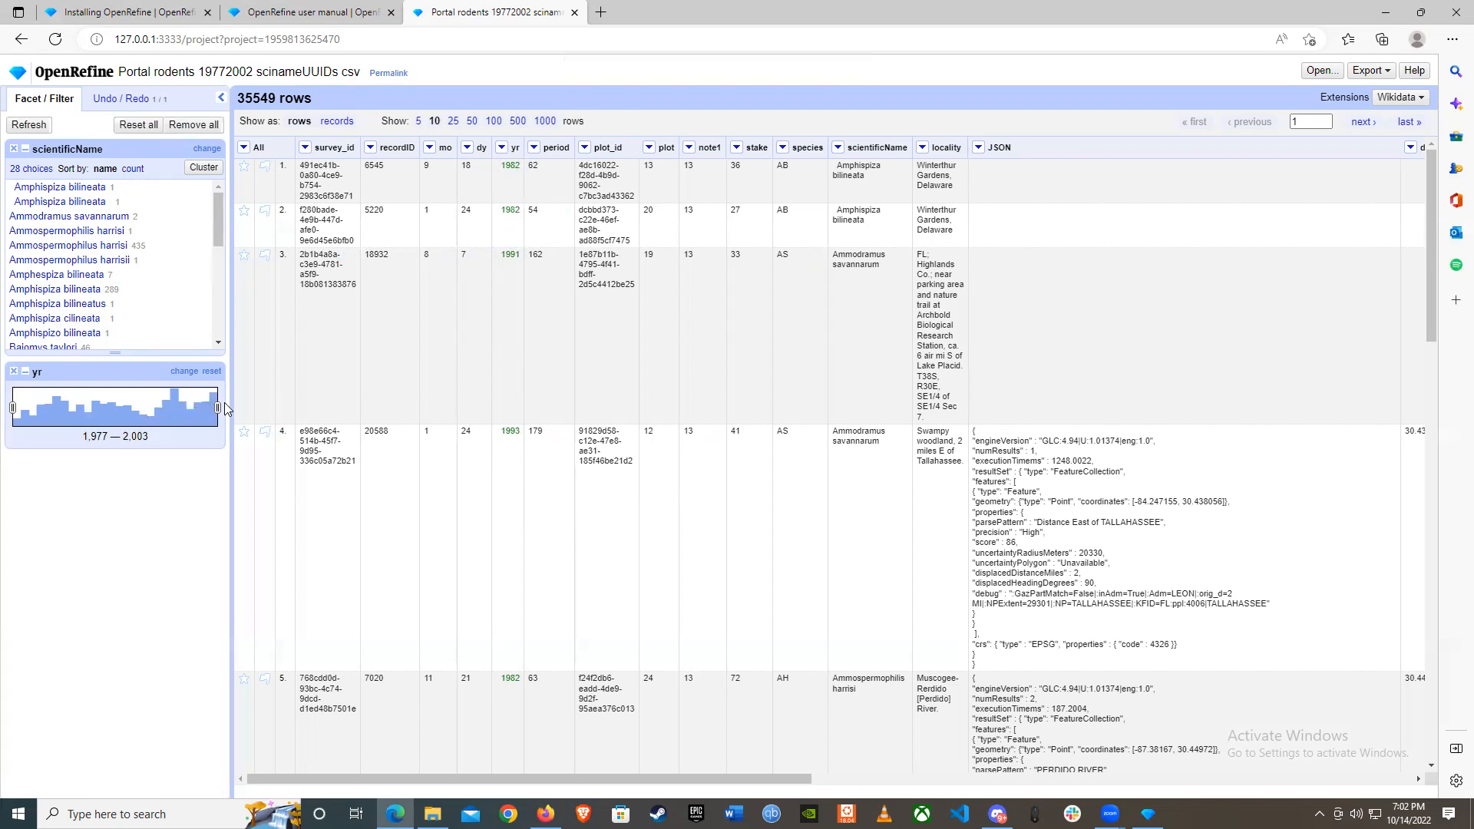
Step: Narrow the yr facet to 1991–1992 to review the matching rows, and remove that facet
drag(12, 407, 124, 407)
drag(217, 408, 127, 409)
scroll(816, 409, up, 1)
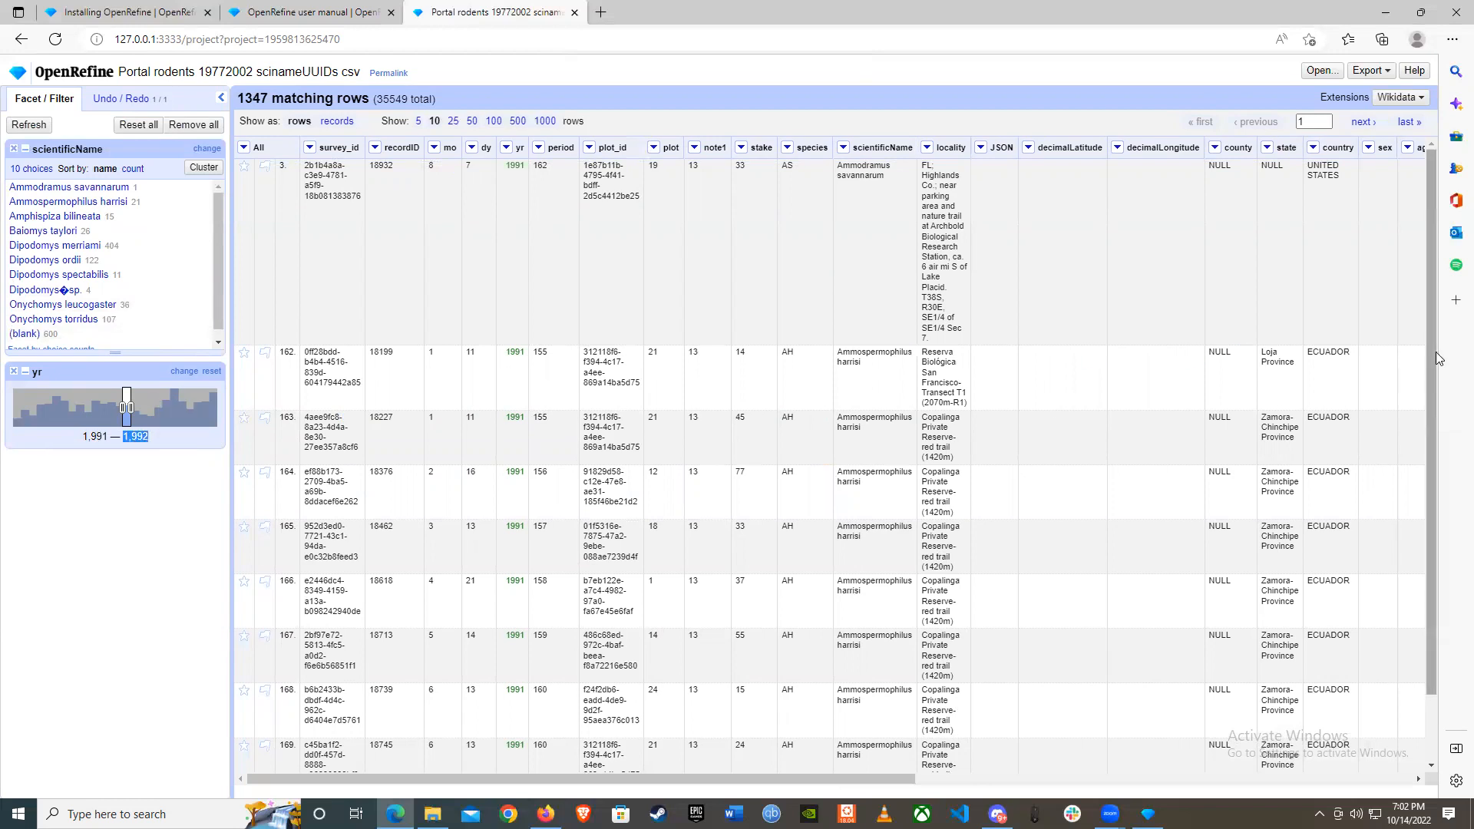
scroll(1433, 306, down, 2)
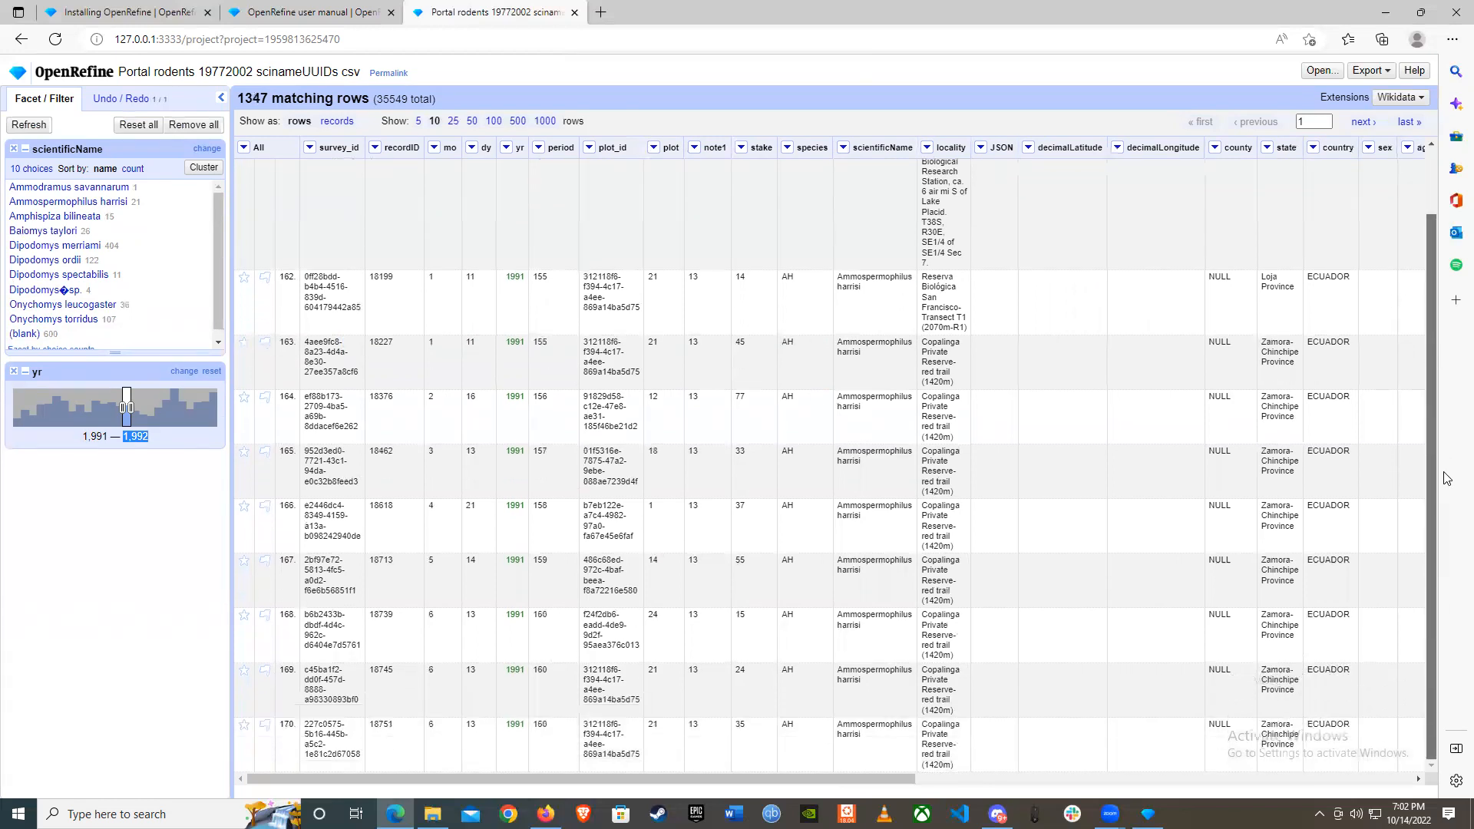
scroll(1448, 368, down, 3)
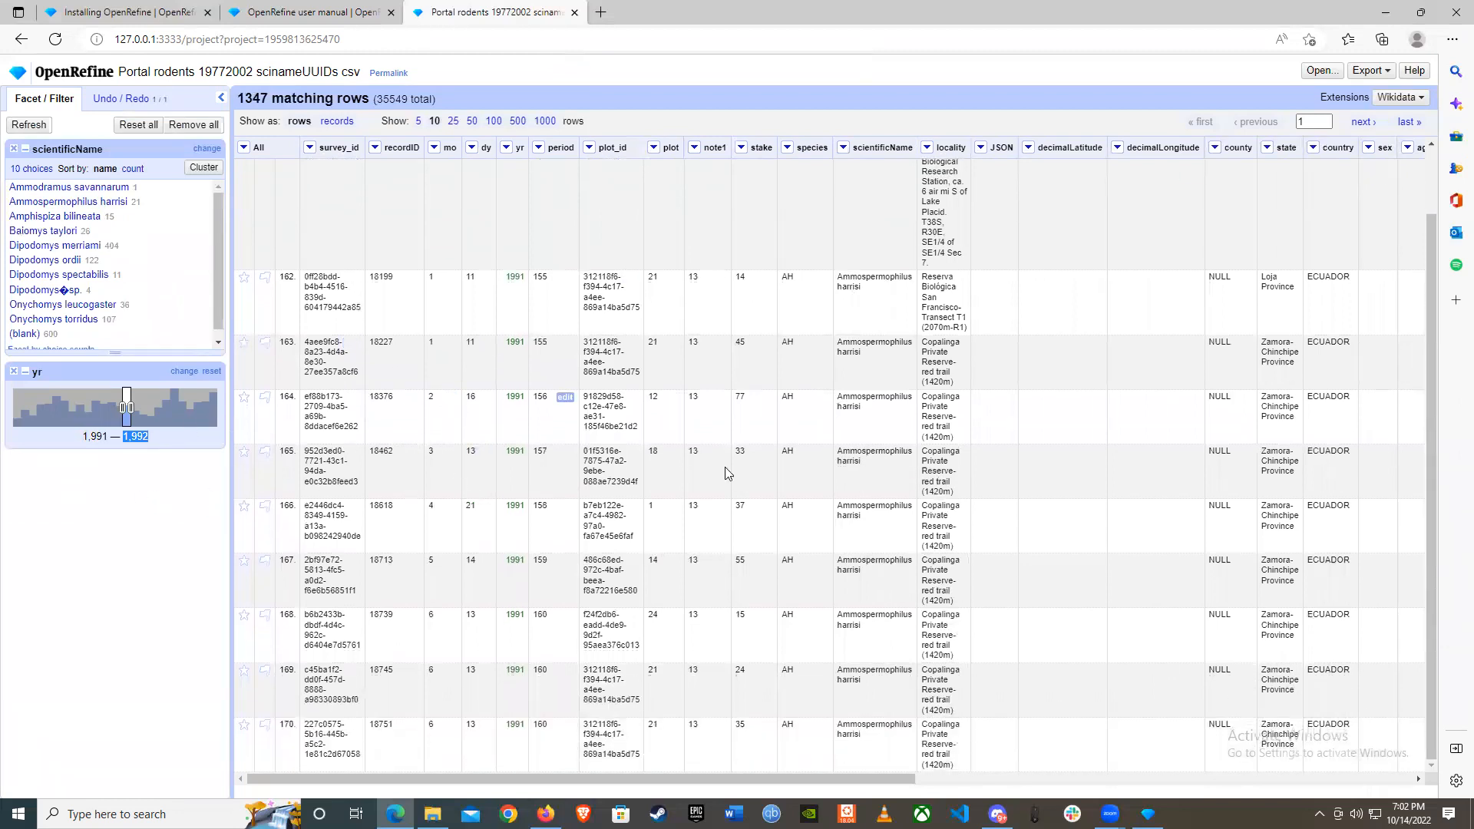
scroll(532, 563, up, 2)
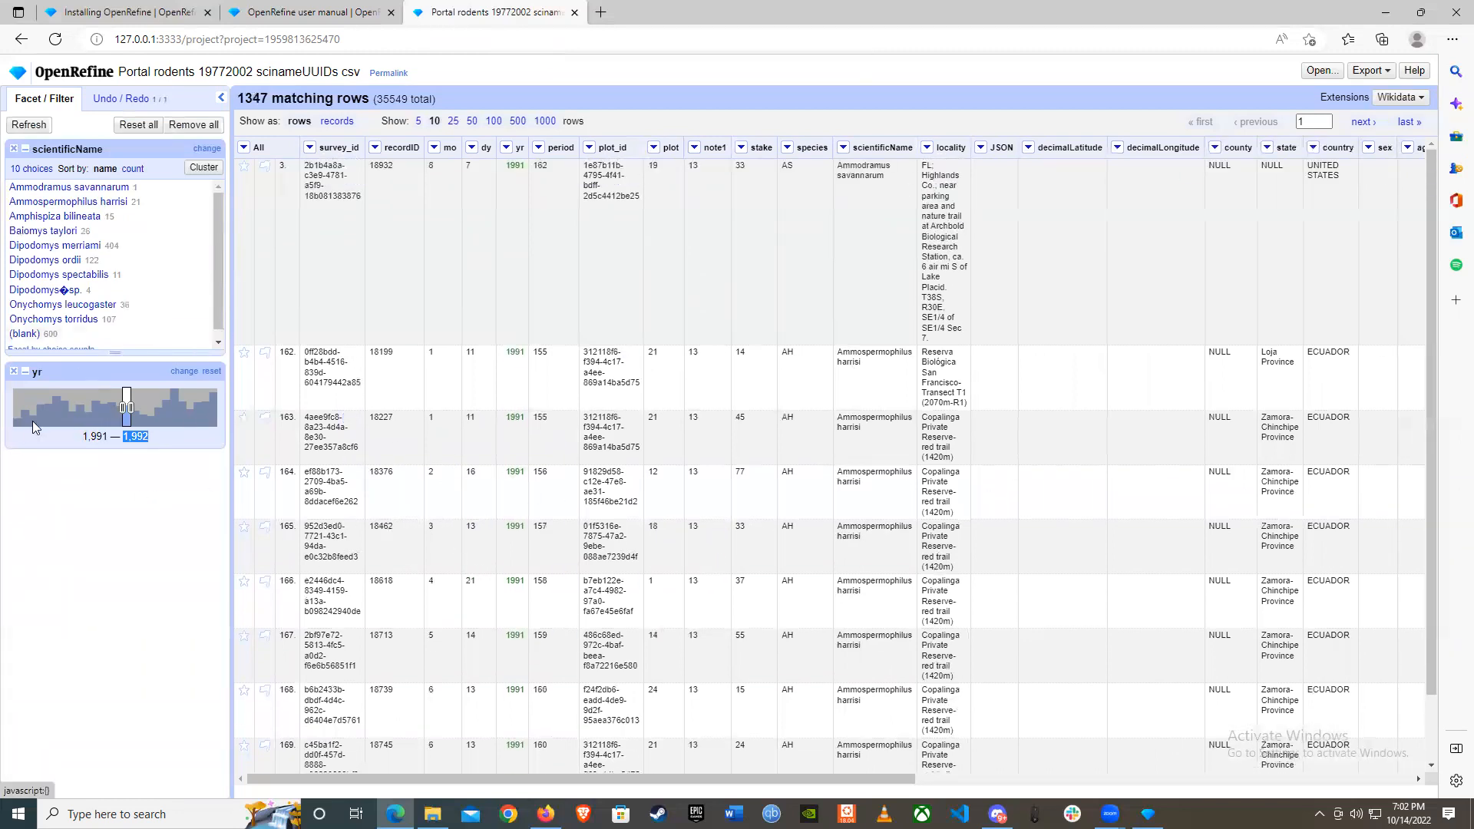
click(14, 371)
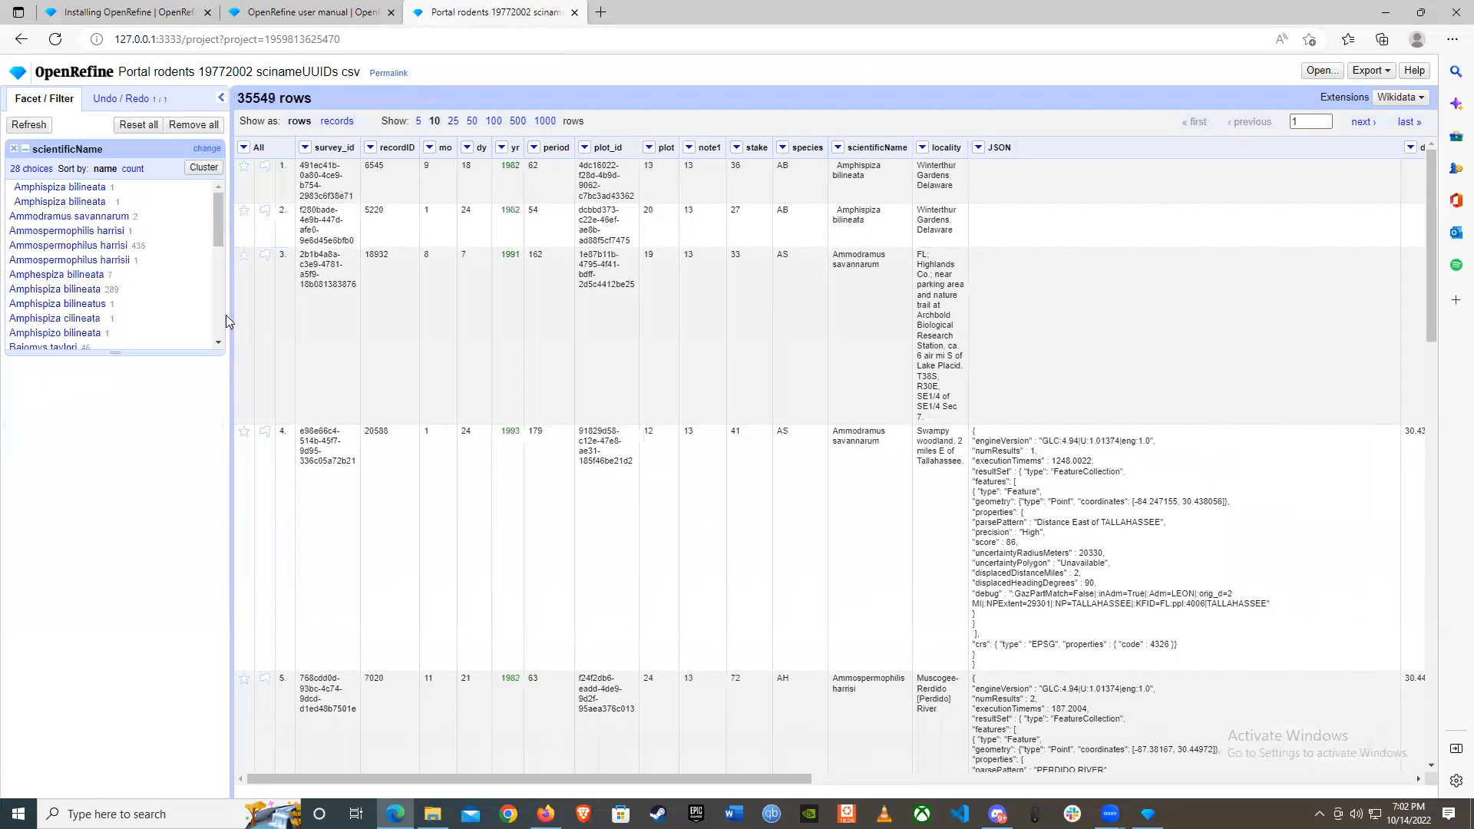
Step: Use the scientificName facet to view the rows for Amphispiza bilineata and those for the misspelled Amphespiza bilineata
scroll(218, 264, down, 3)
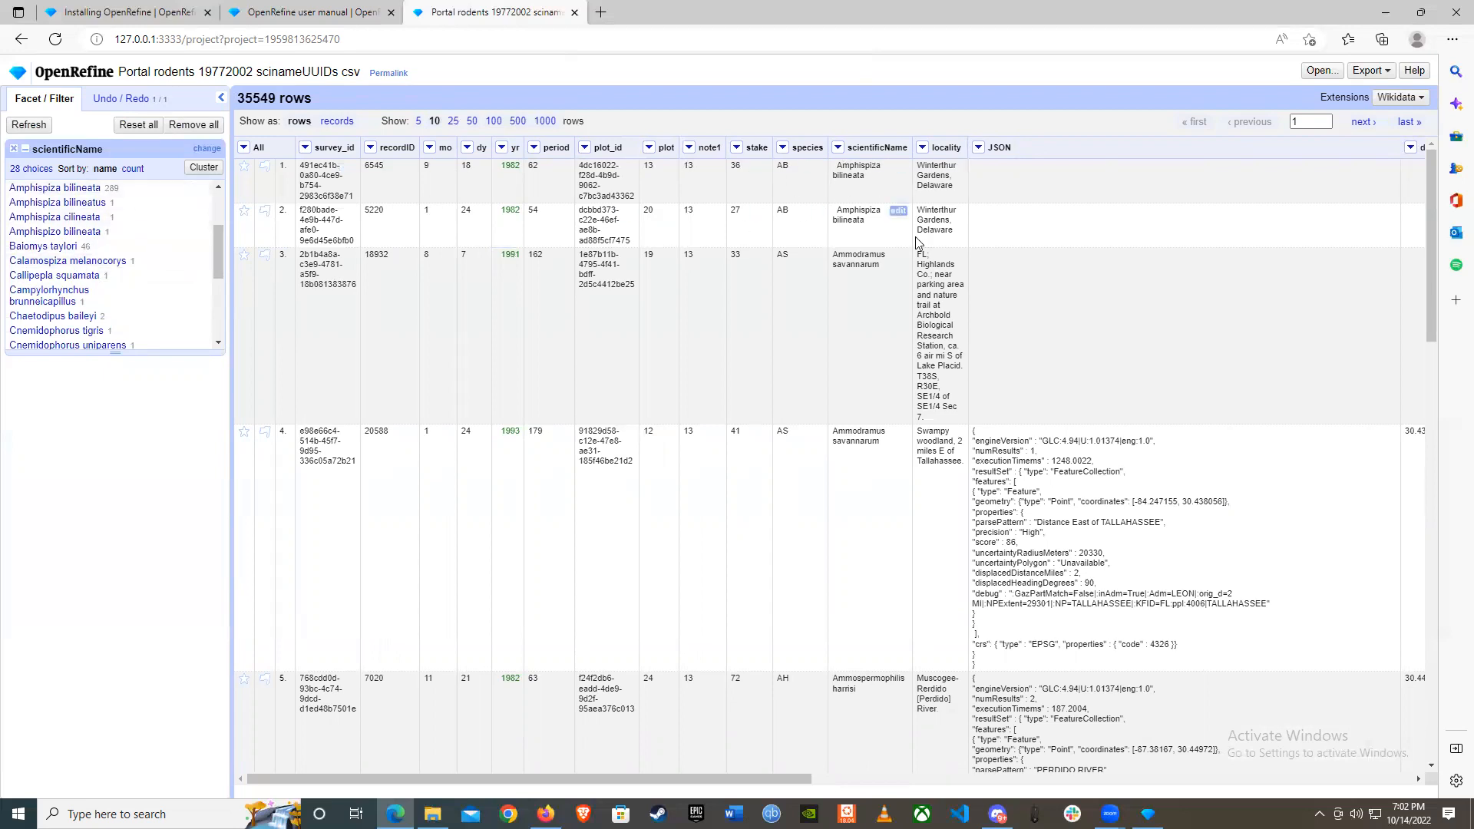
scroll(37, 285, up, 3)
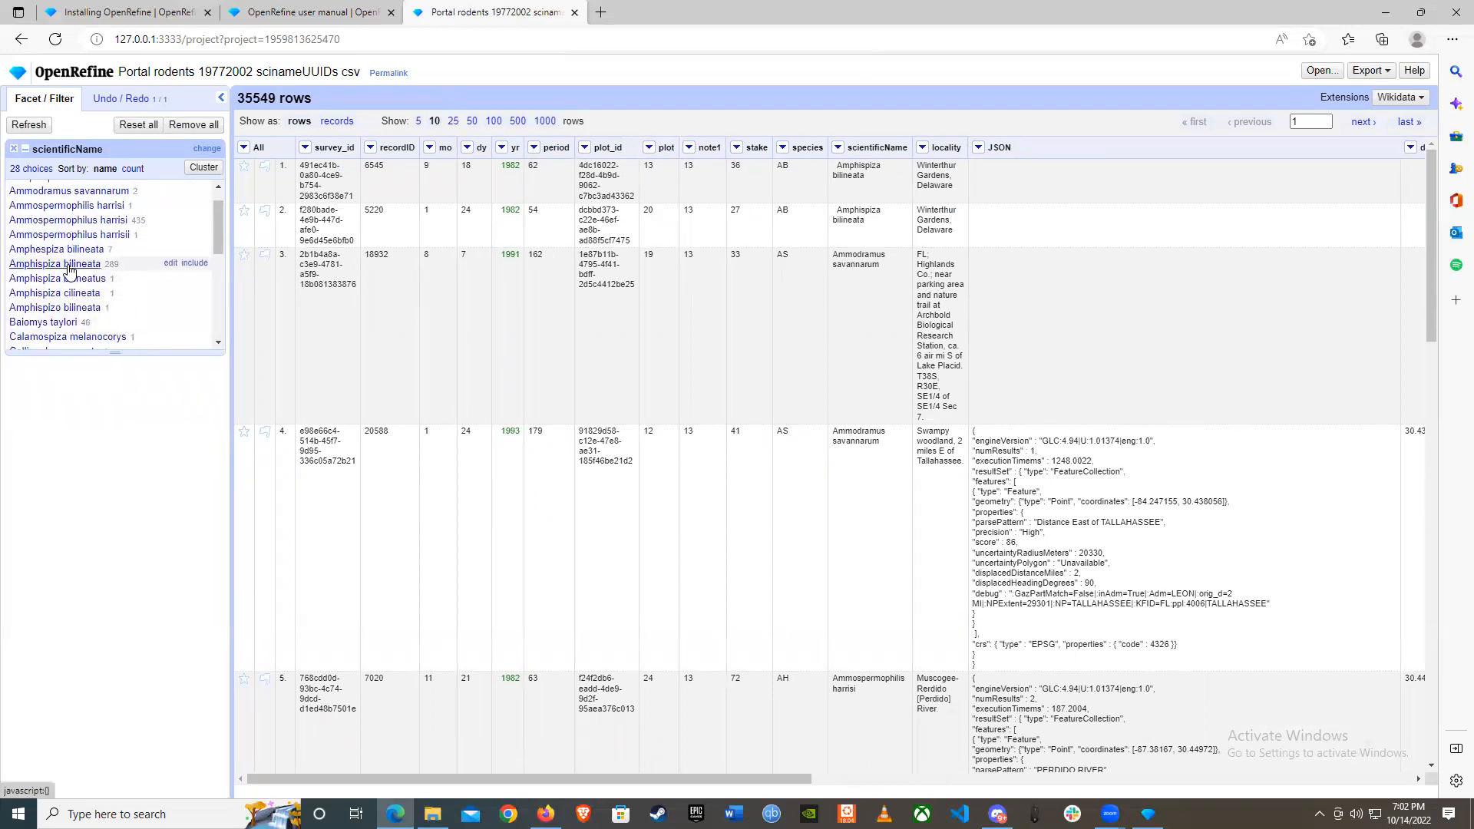
click(69, 264)
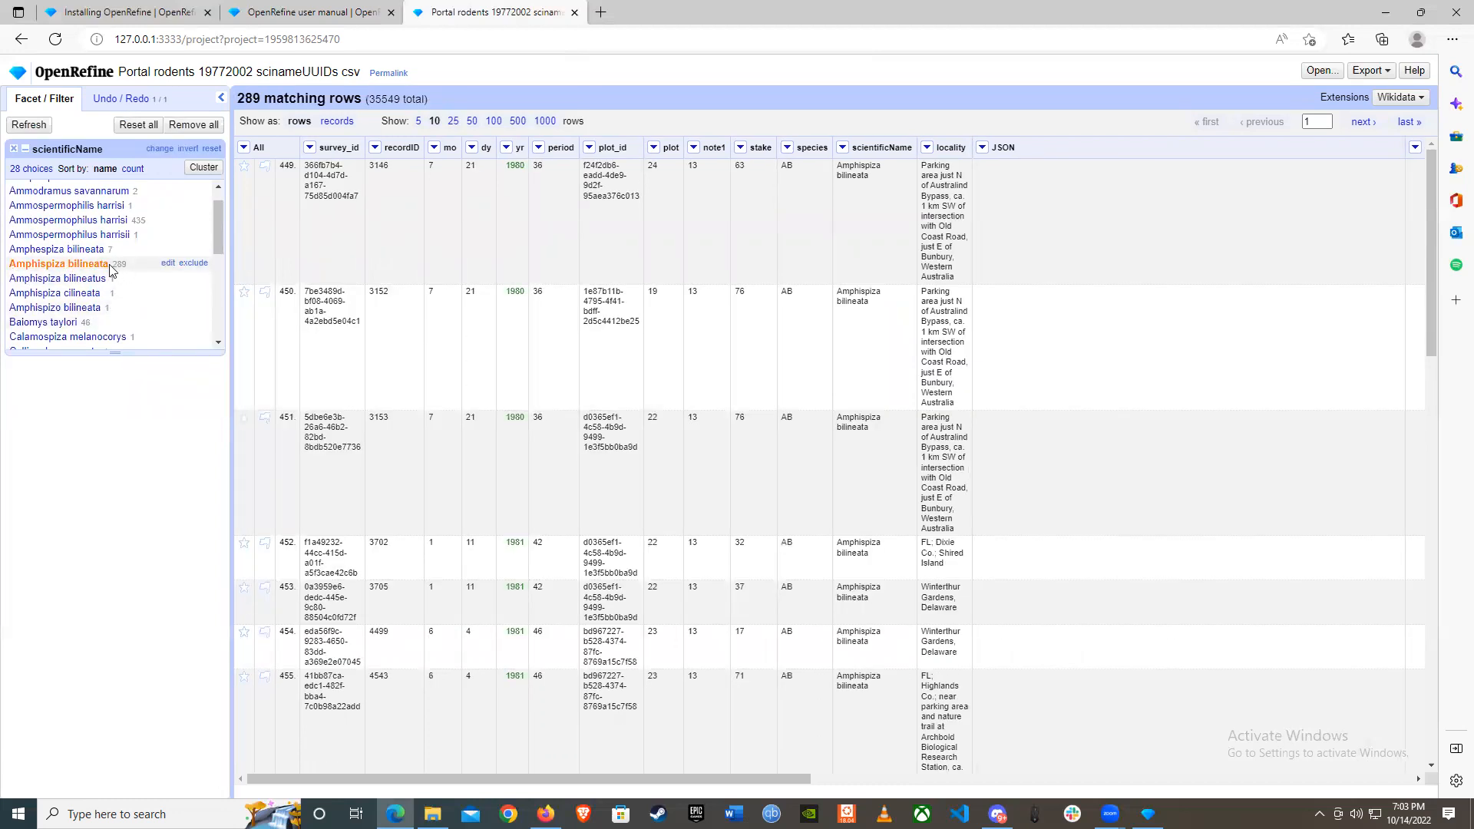
click(62, 250)
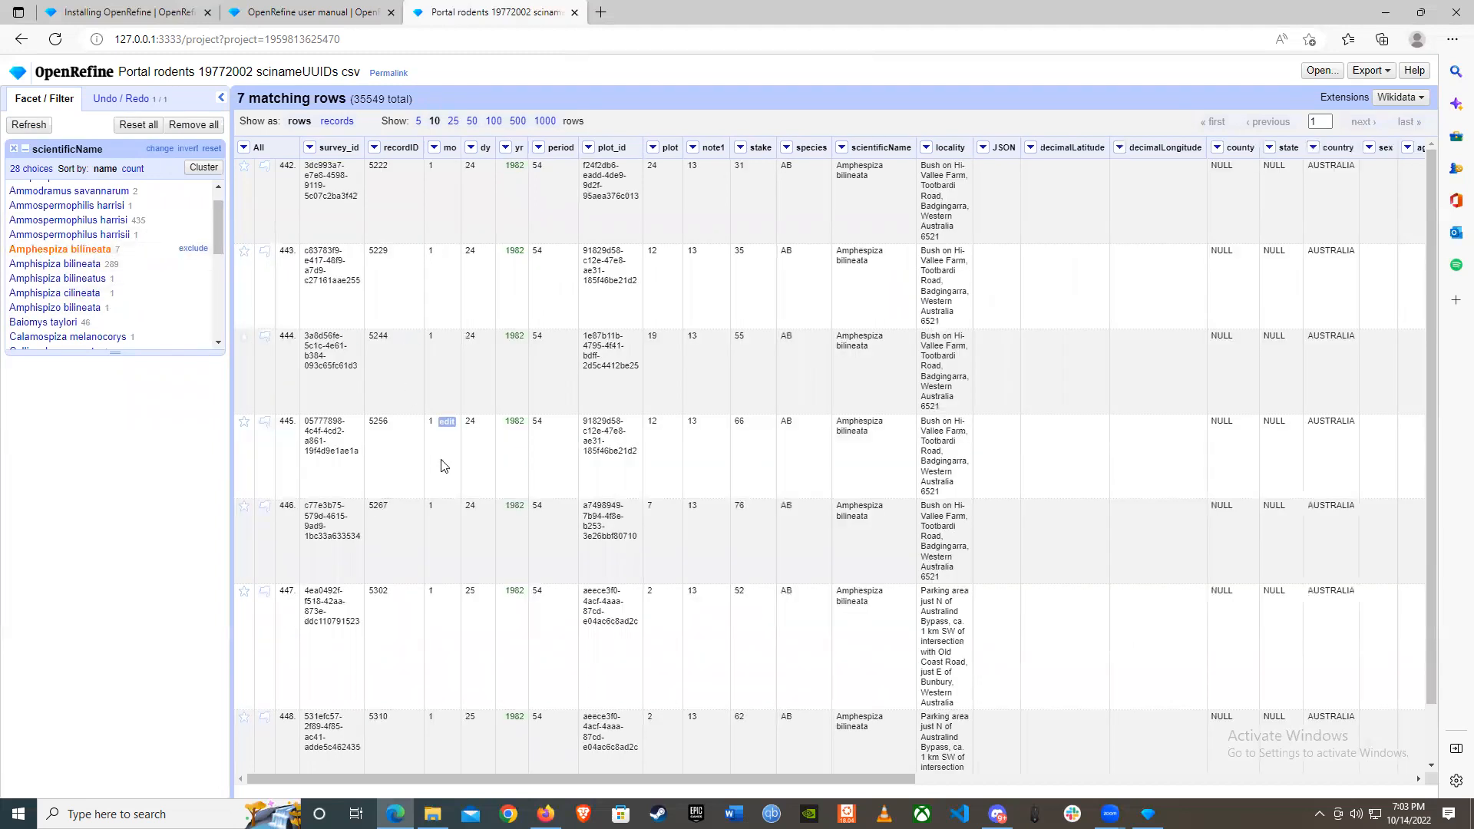
drag(1430, 654, 1396, 544)
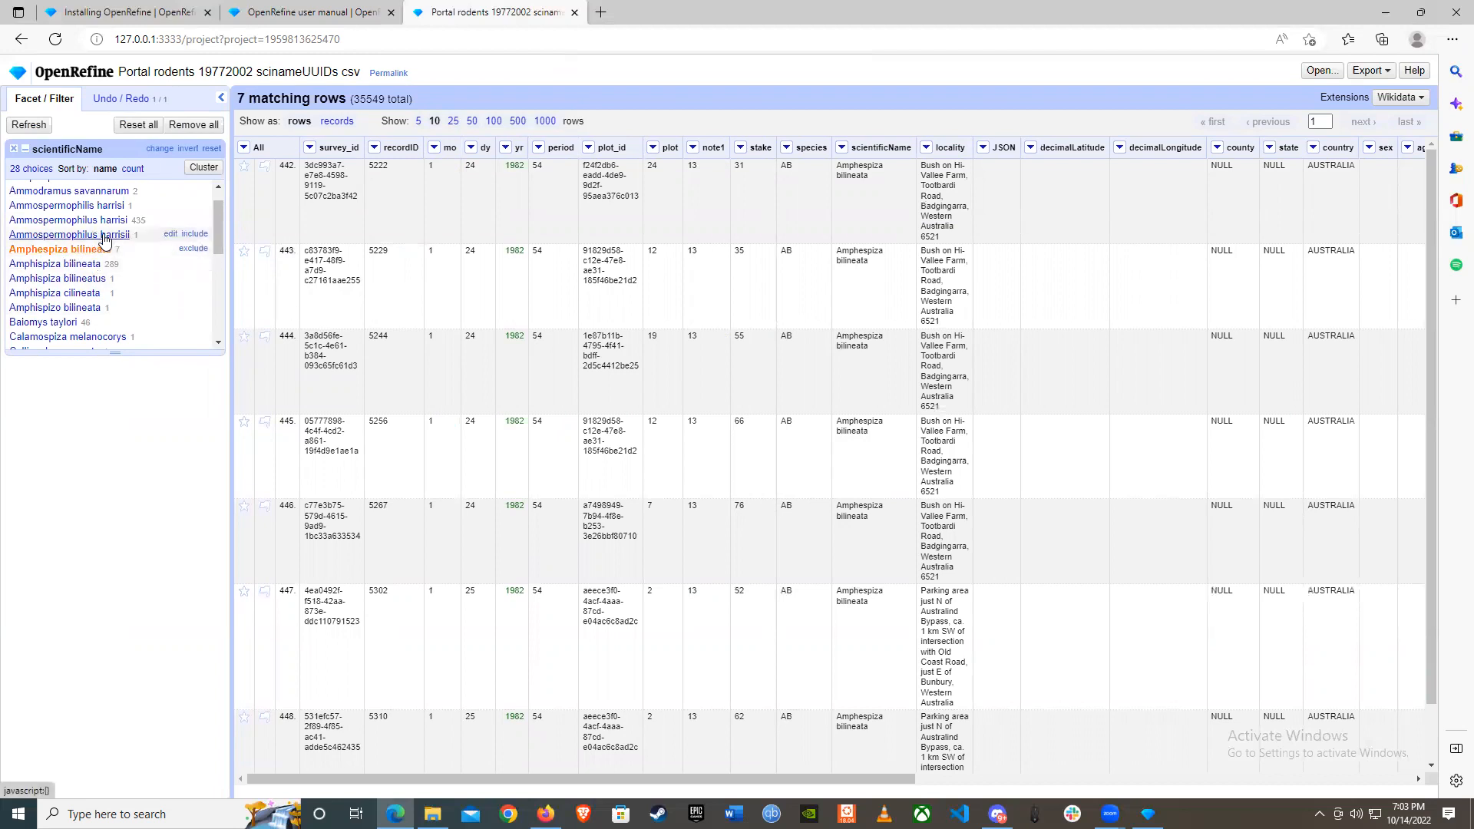
Step: Include Ammospermophilus harrisii and open its name for editing, discarding both the edit and the scientificName facet
click(194, 234)
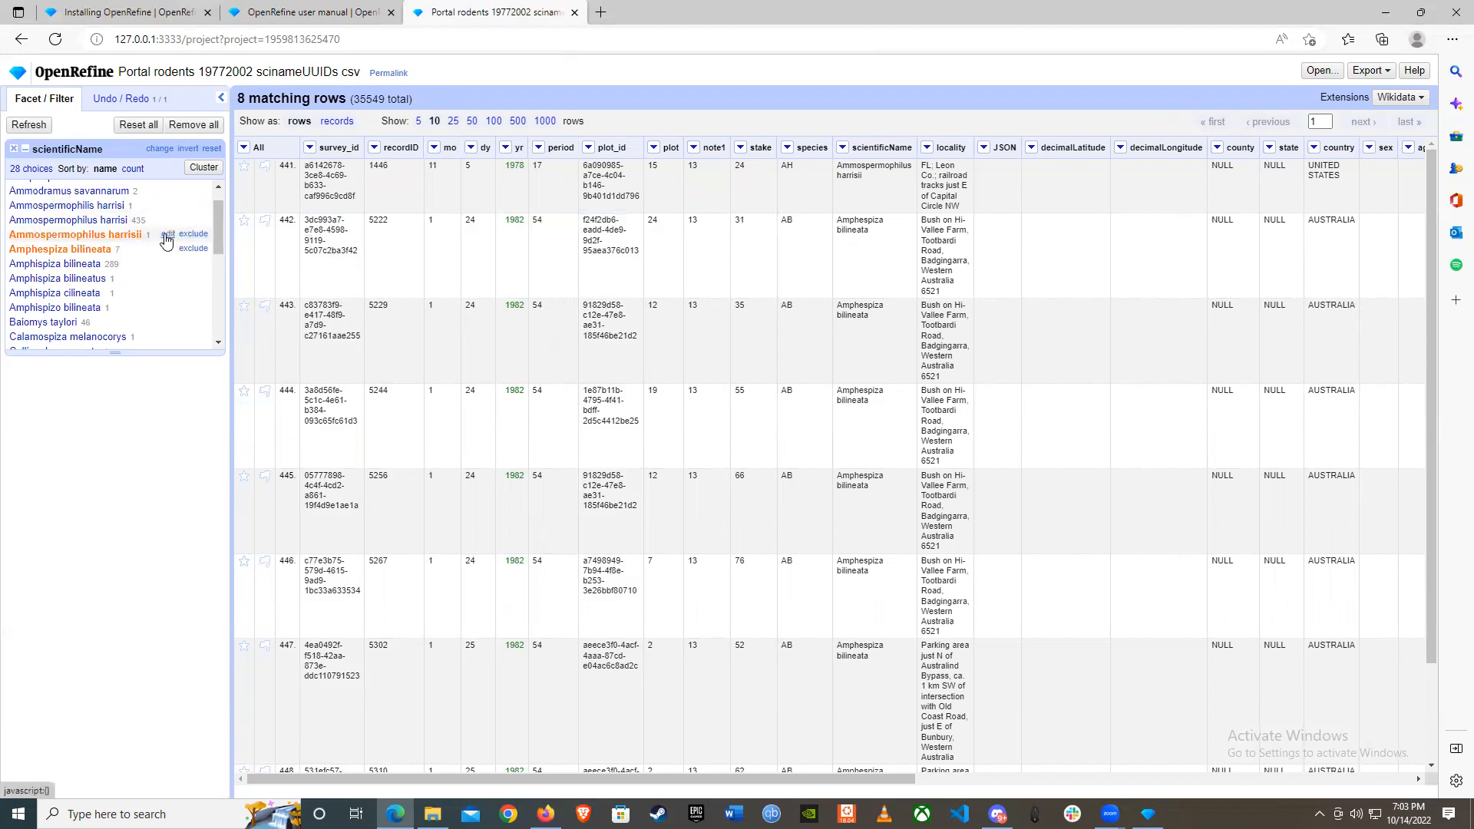
click(167, 234)
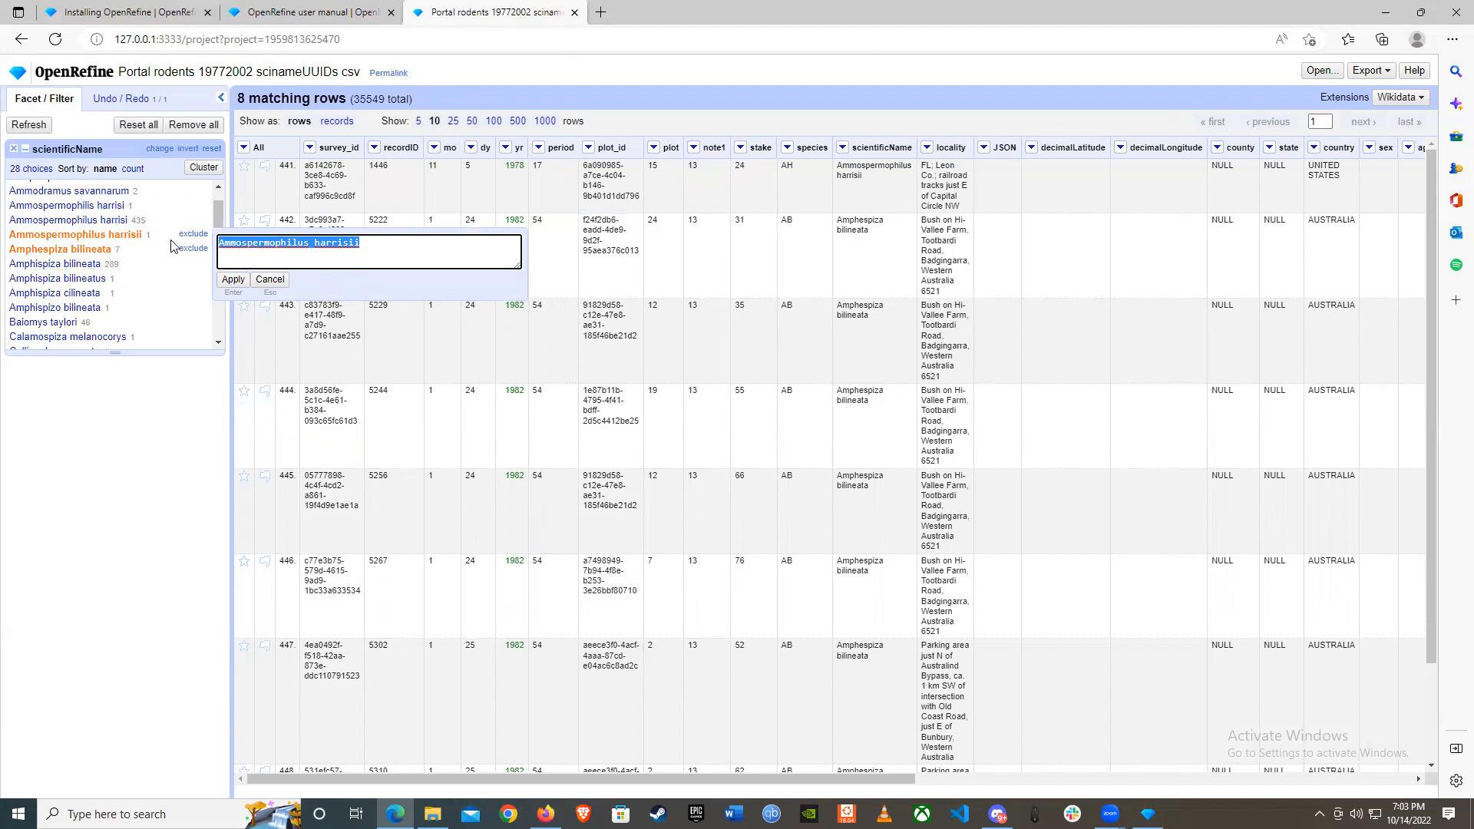
click(363, 245)
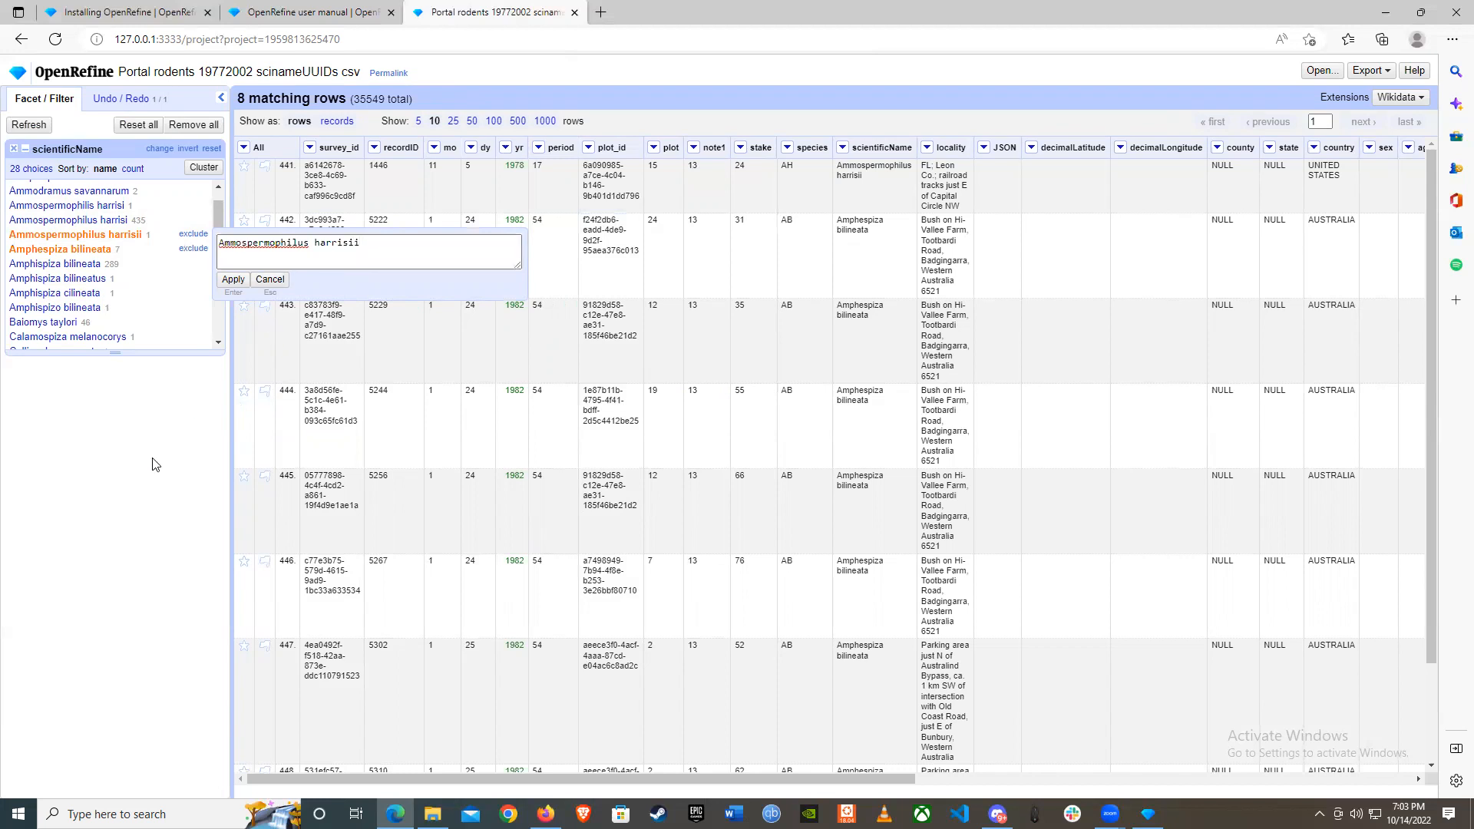
key(Escape)
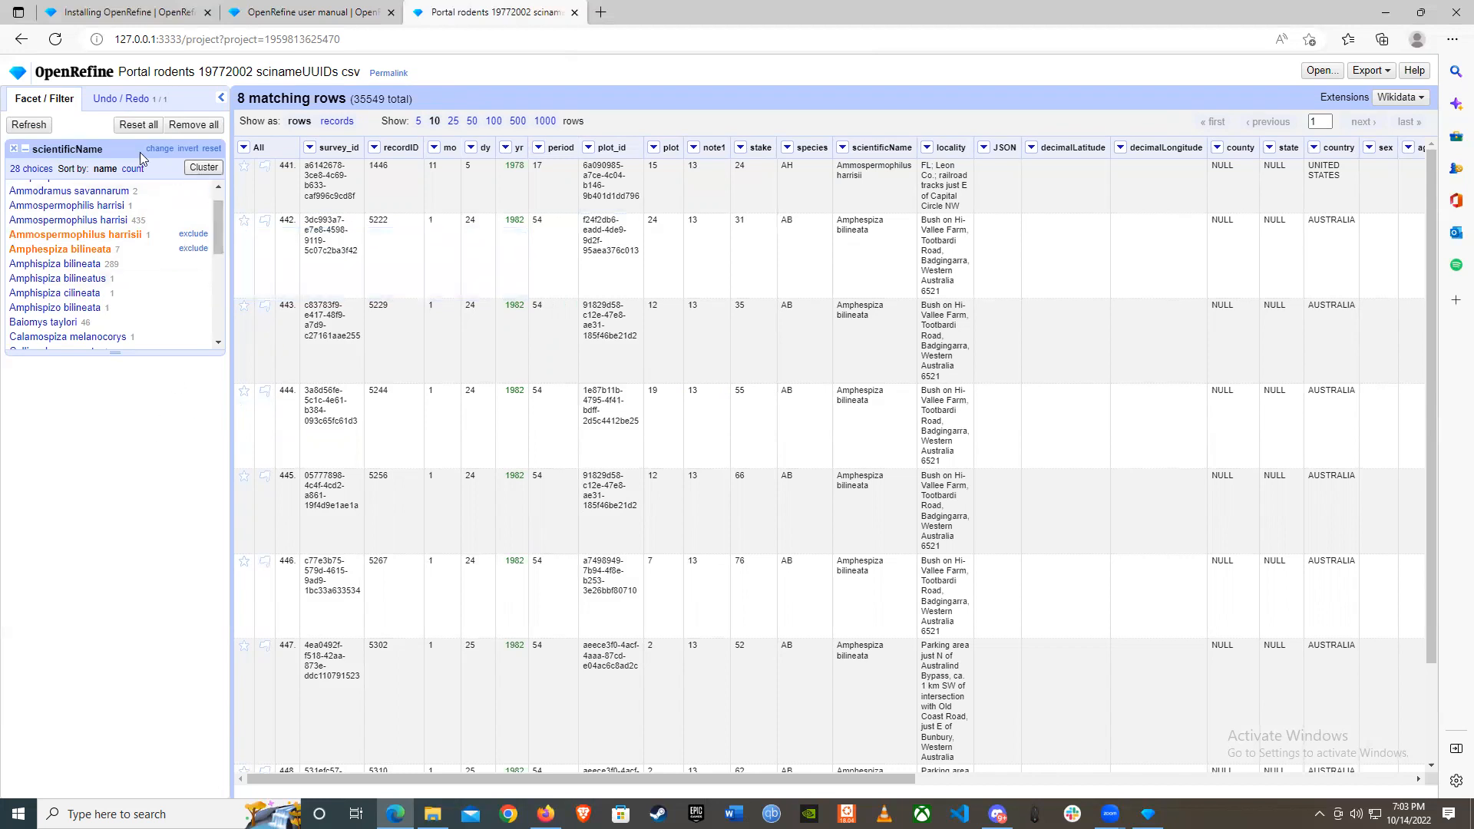
click(15, 153)
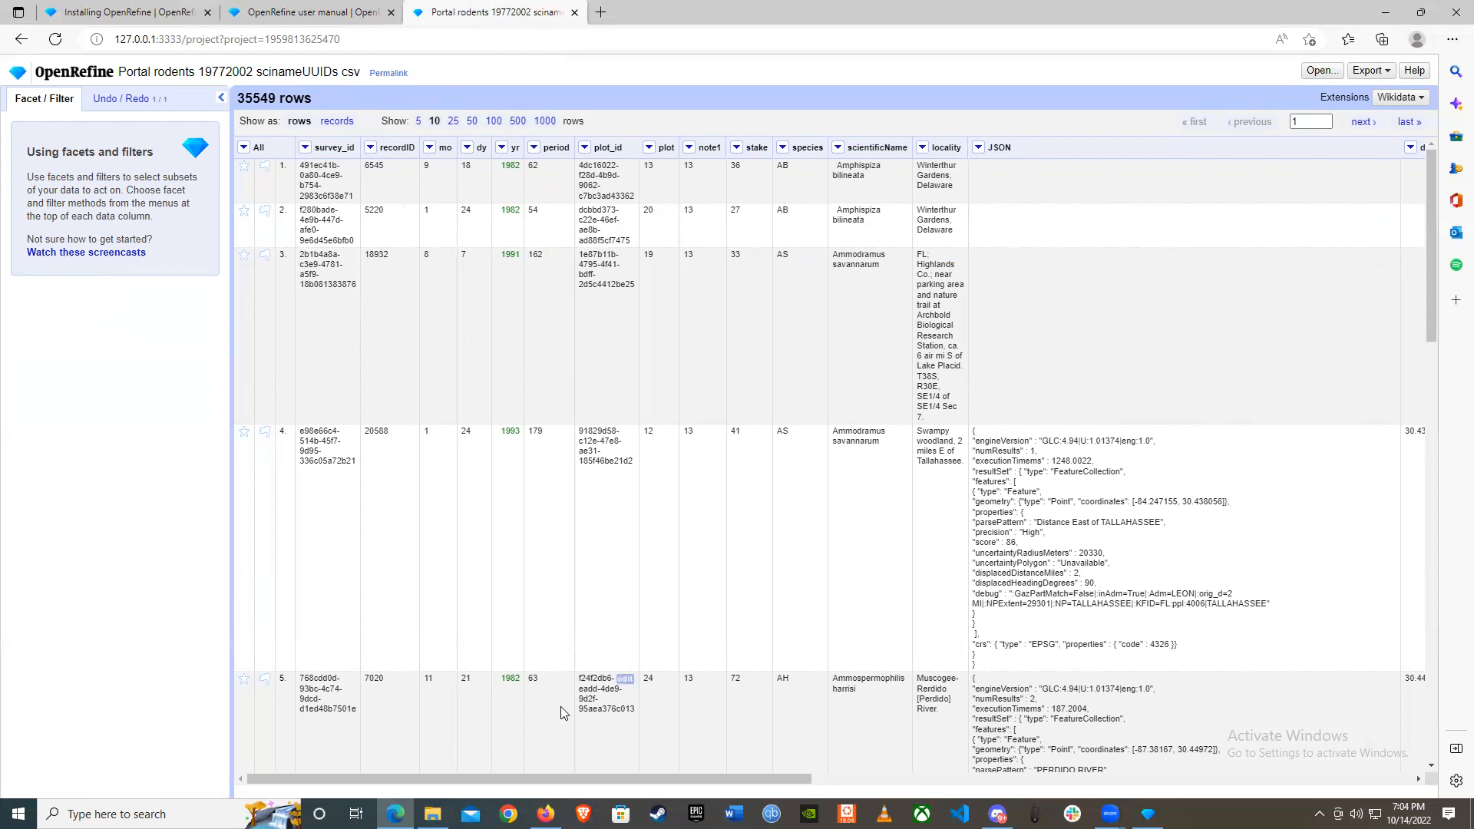
Step: Switch to the lesson page in Firefox and review the More on Facets notes, the faceting exercise and the Clustering instructions
click(545, 814)
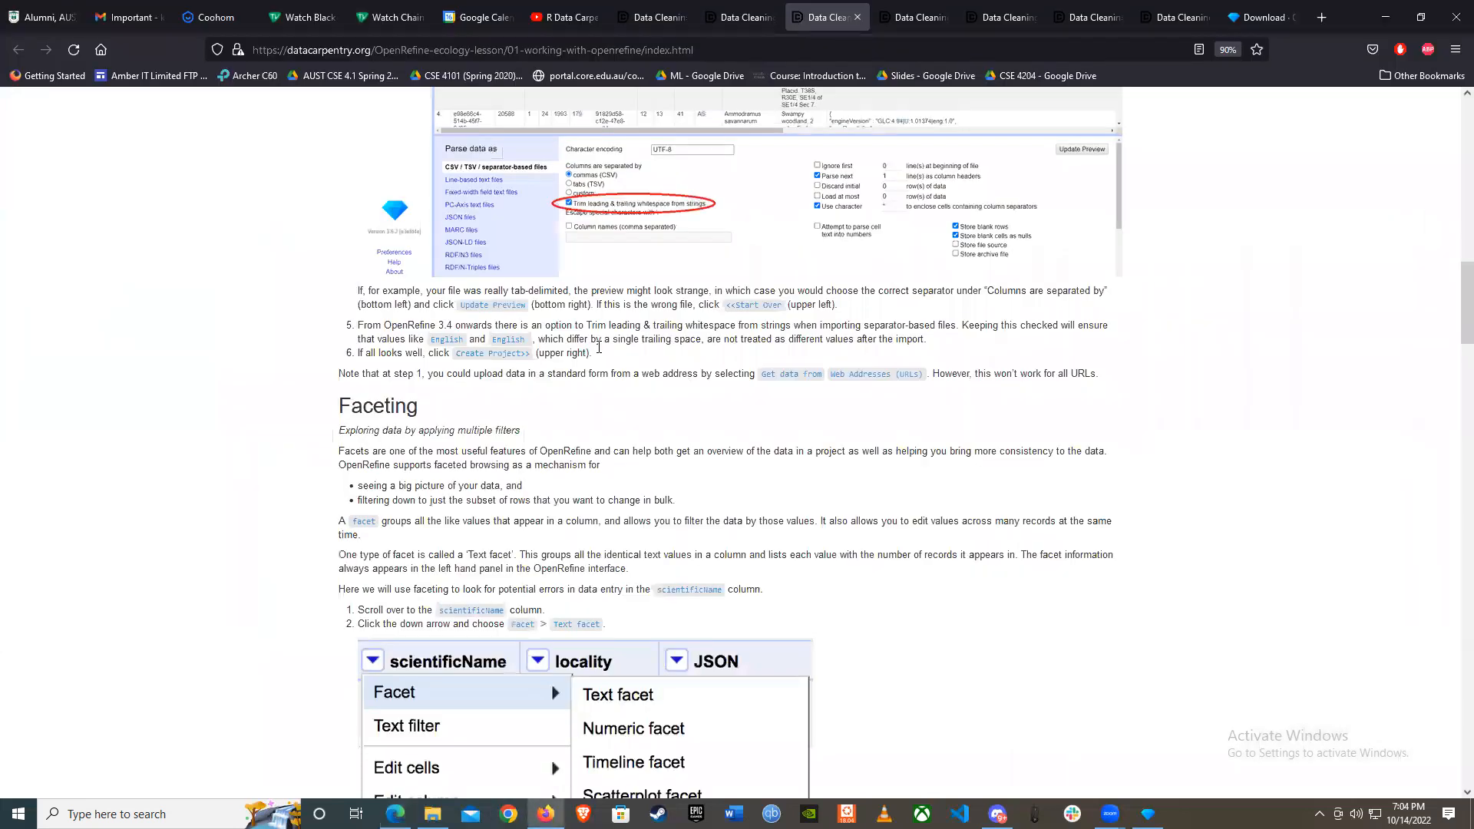
scroll(482, 381, down, 8)
scroll(482, 382, down, 5)
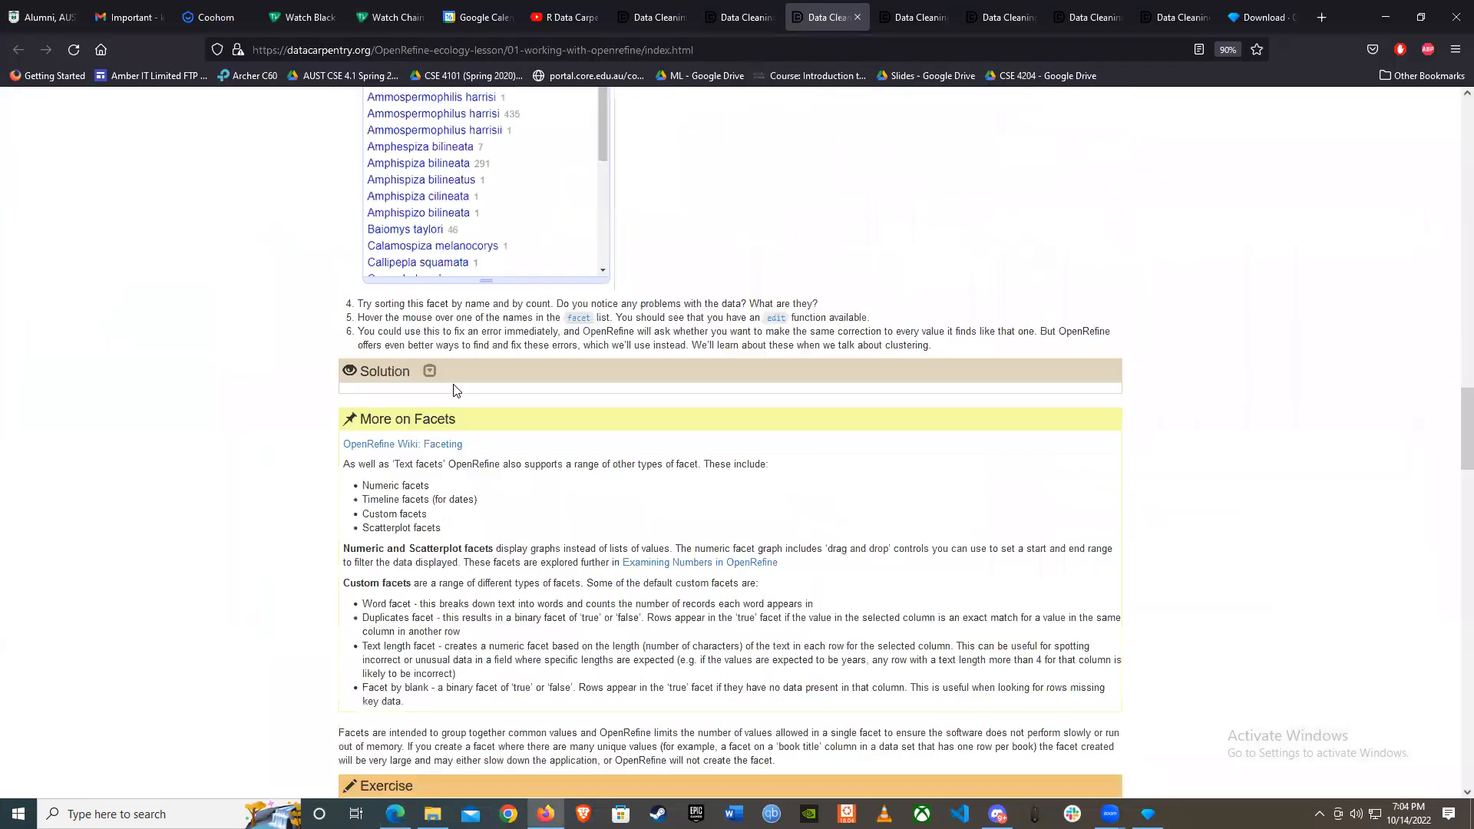
scroll(533, 373, down, 3)
scroll(533, 373, down, 2)
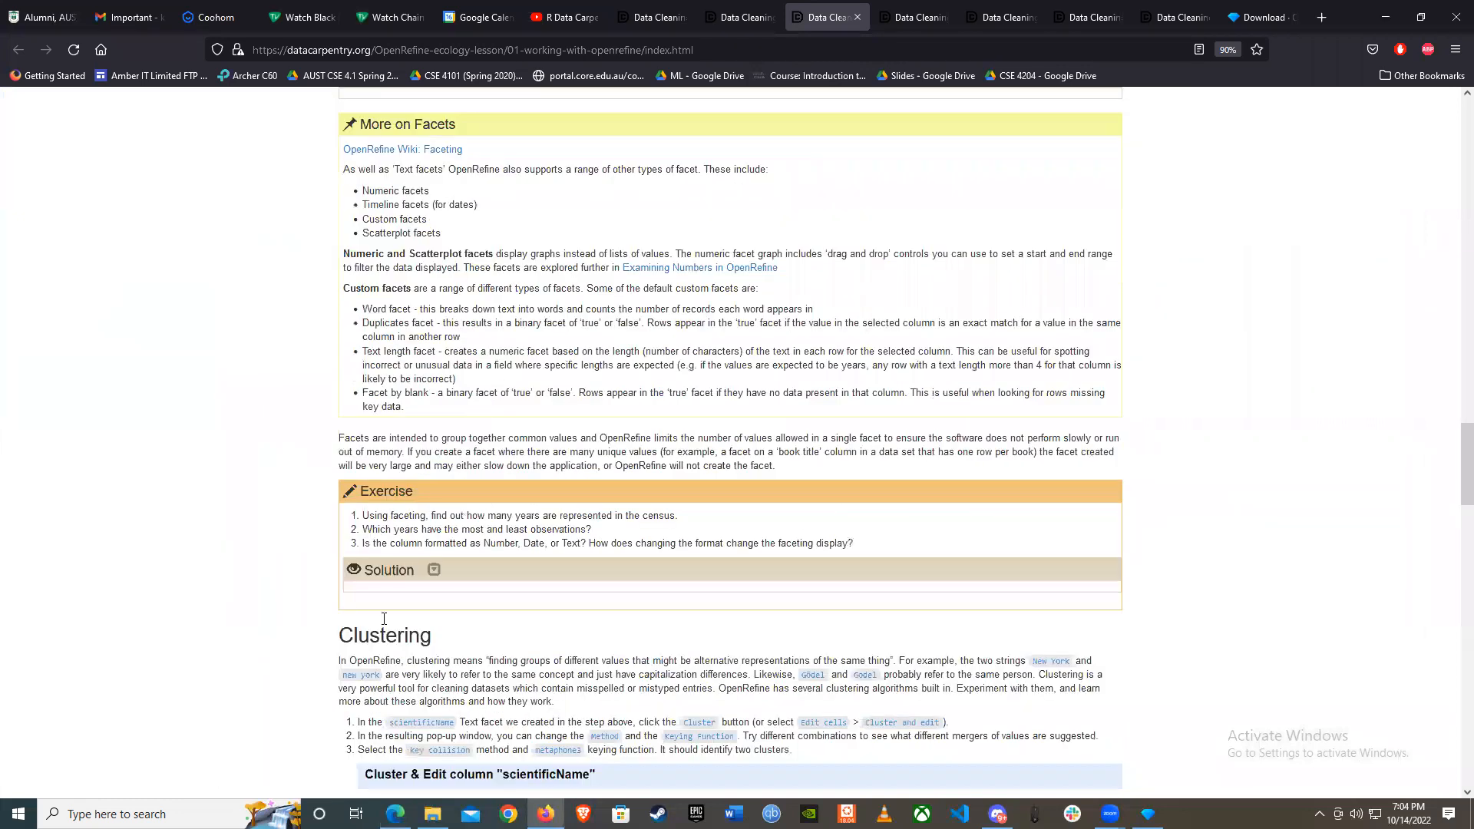
mouse_move(997, 814)
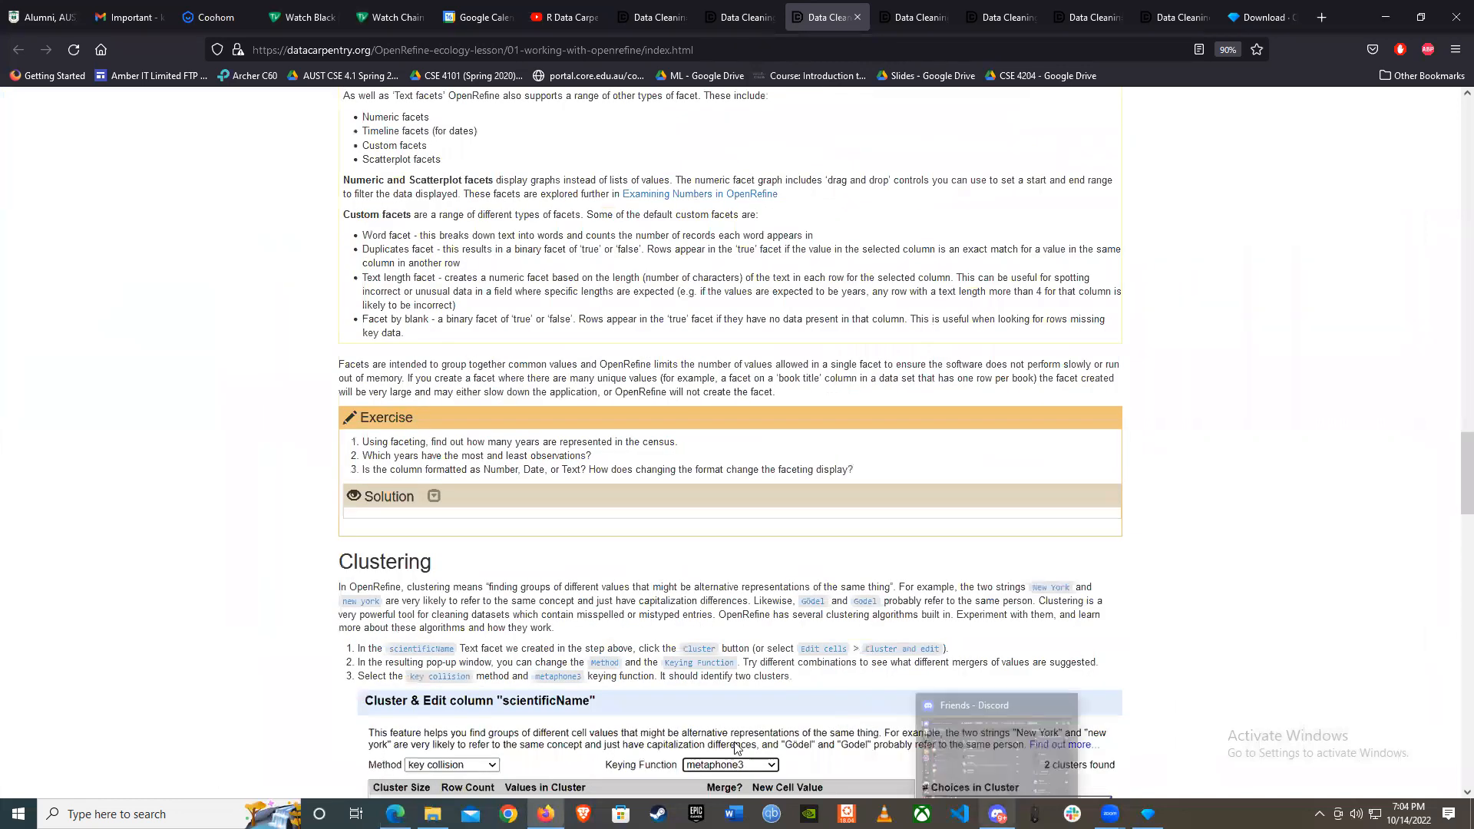
Step: Return to the OpenRefine project in Edge and create a text facet on the scientificName column for clustering
mouse_move(395, 813)
click(417, 741)
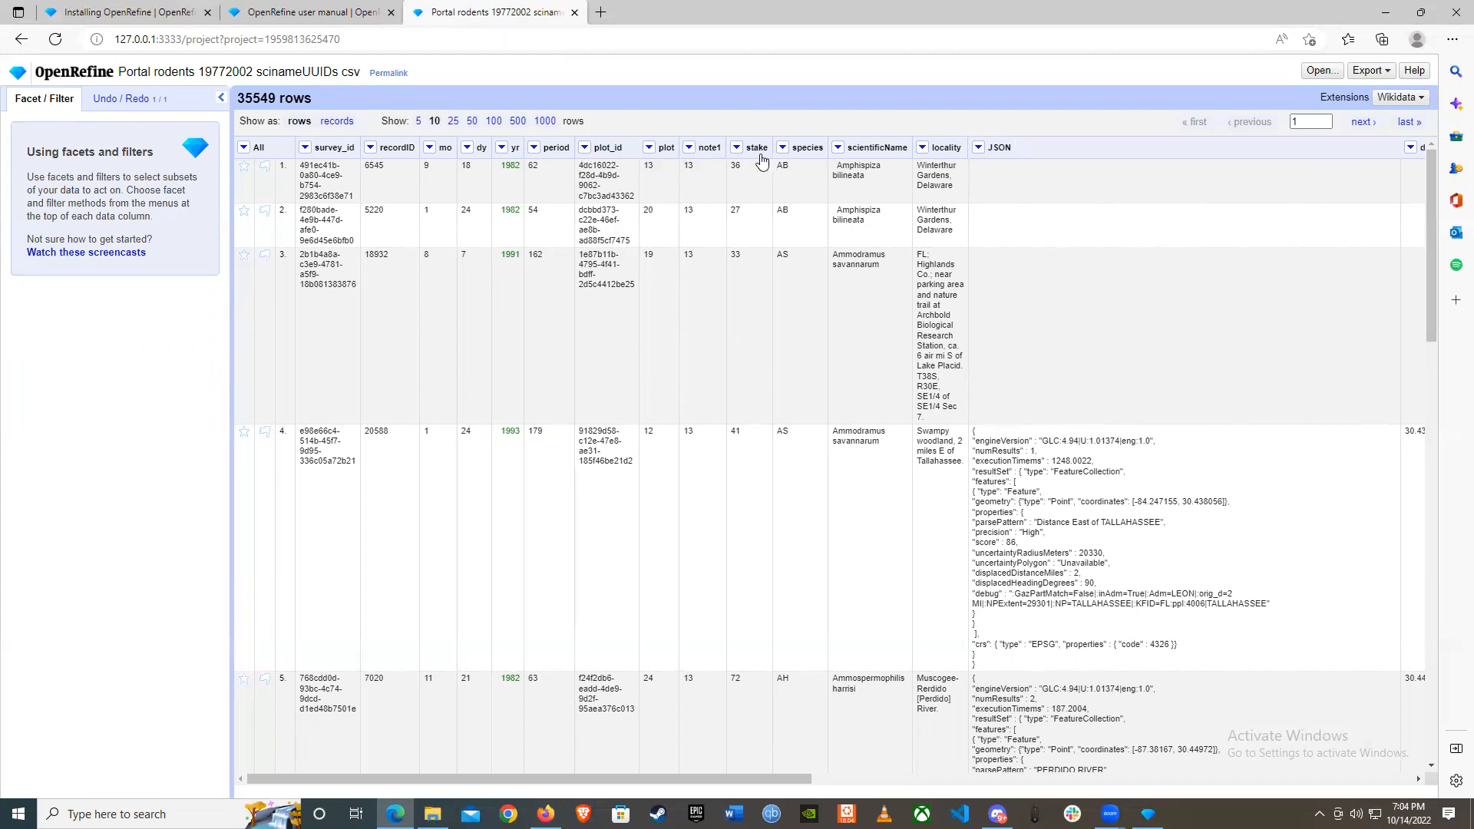
click(838, 148)
mouse_move(854, 165)
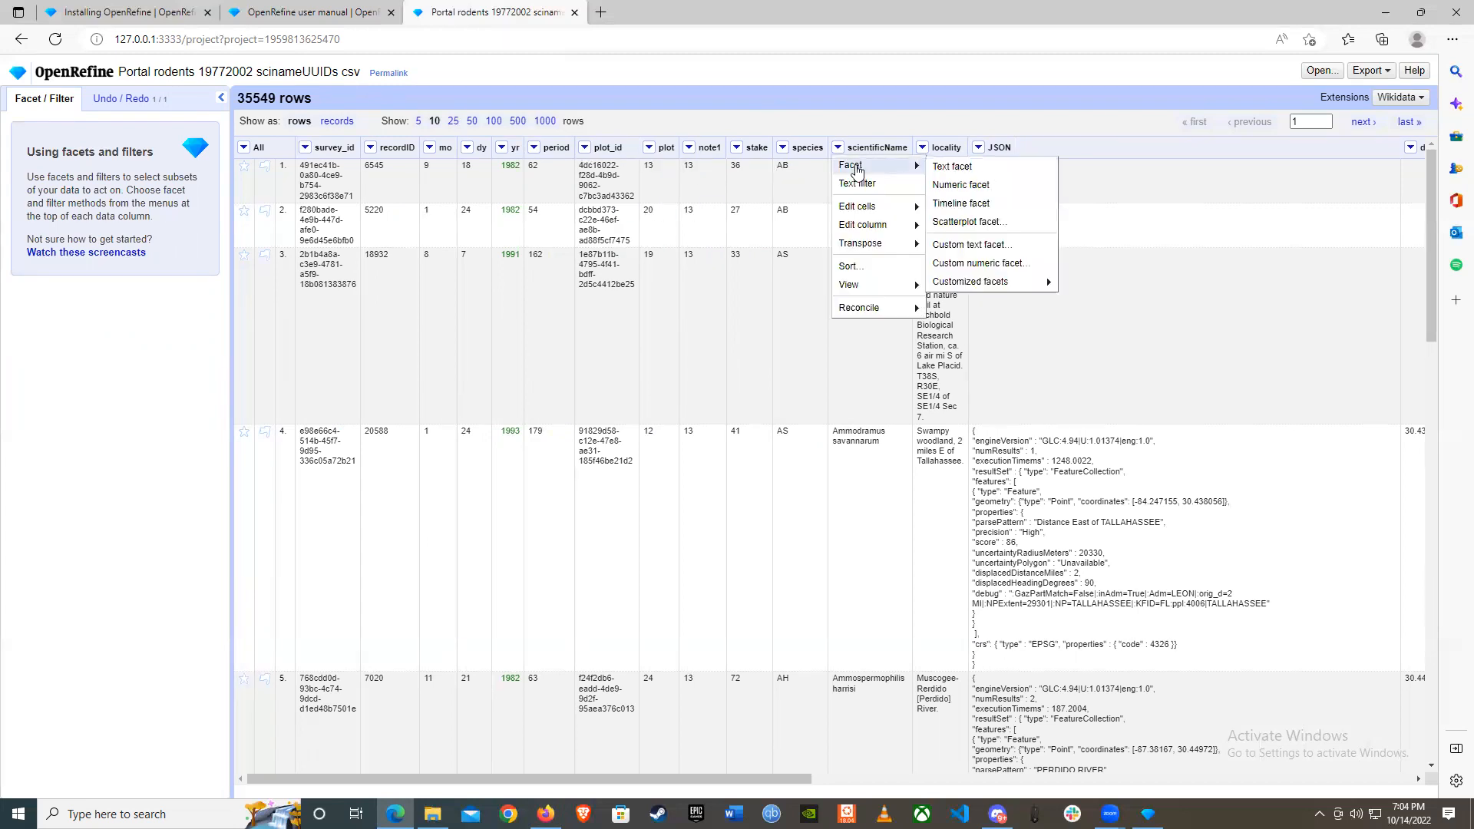
click(958, 169)
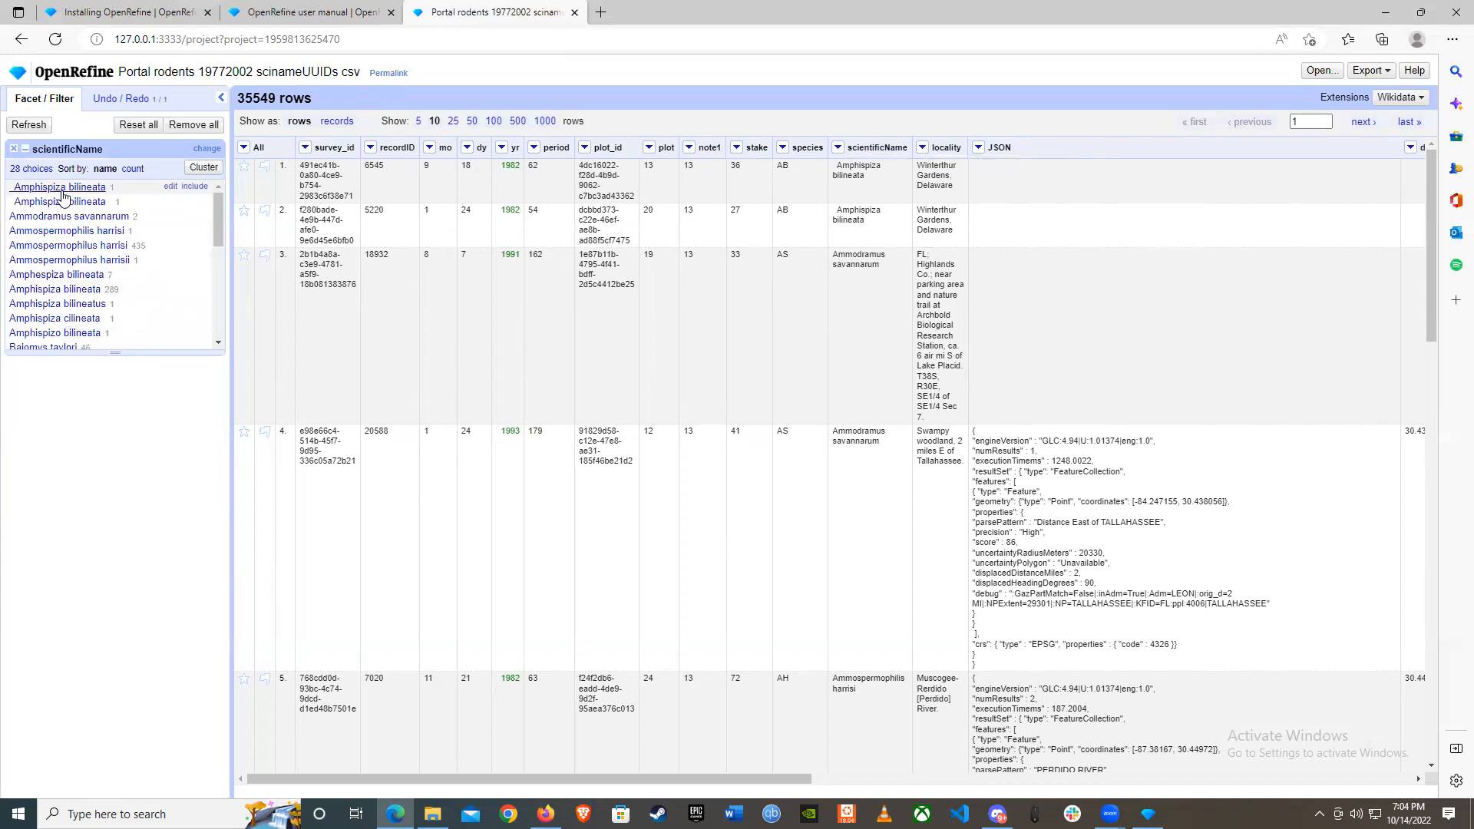
mouse_move(186, 195)
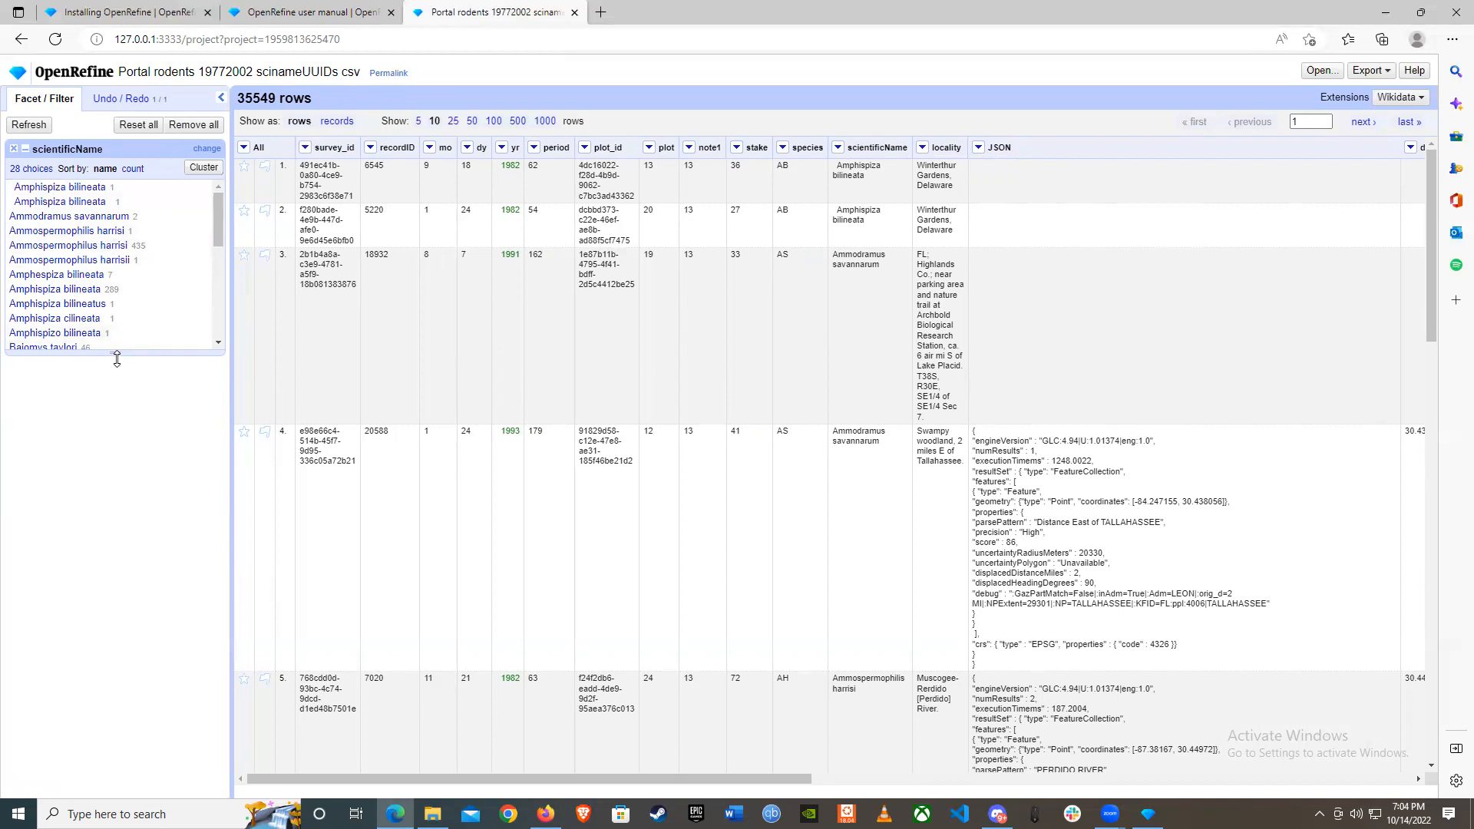
Step: Open clustering for the scientificName facet and use the key collision method with the metaphone3 keying function
mouse_move(133, 266)
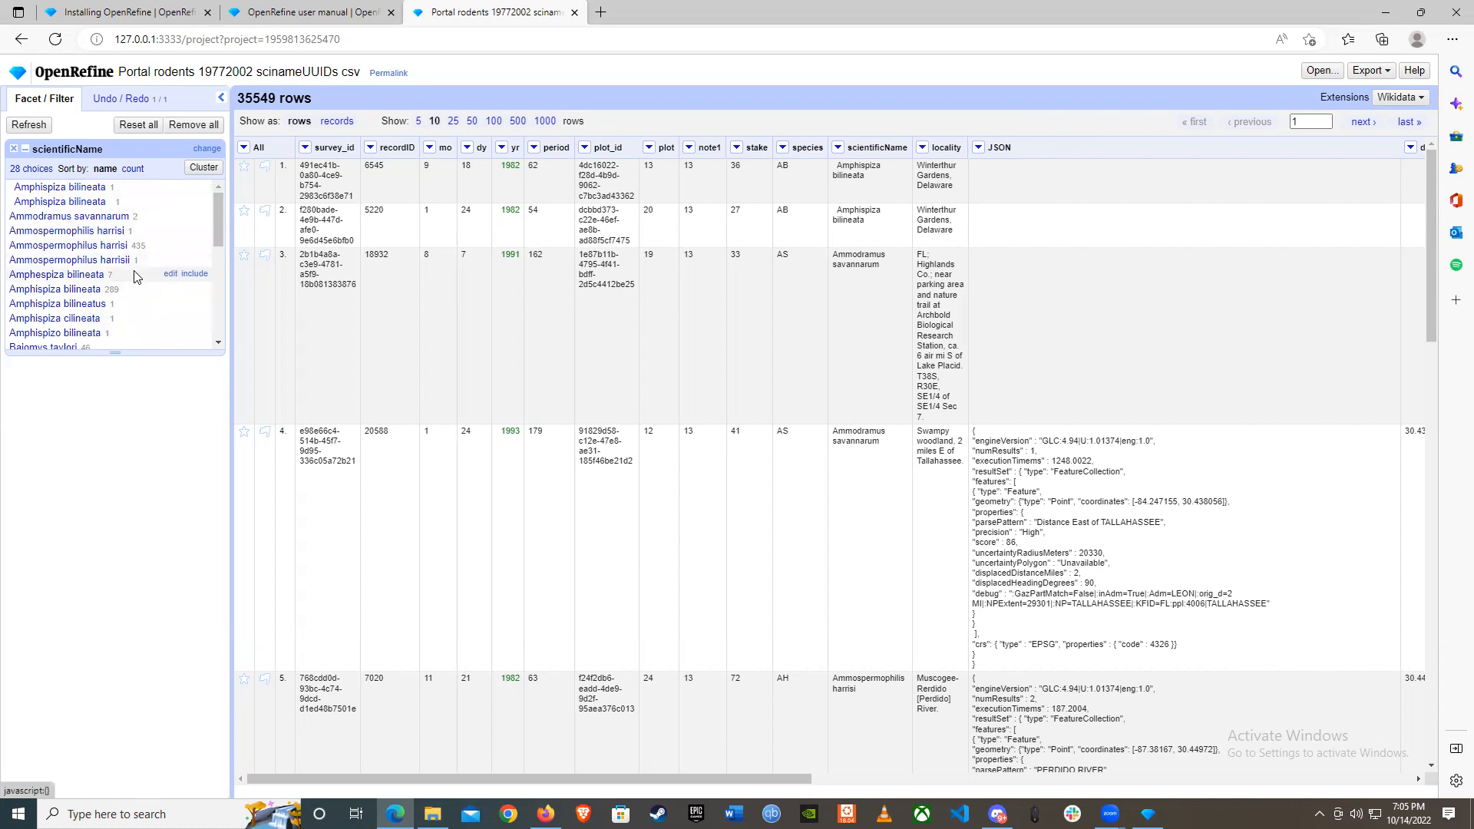
click(201, 168)
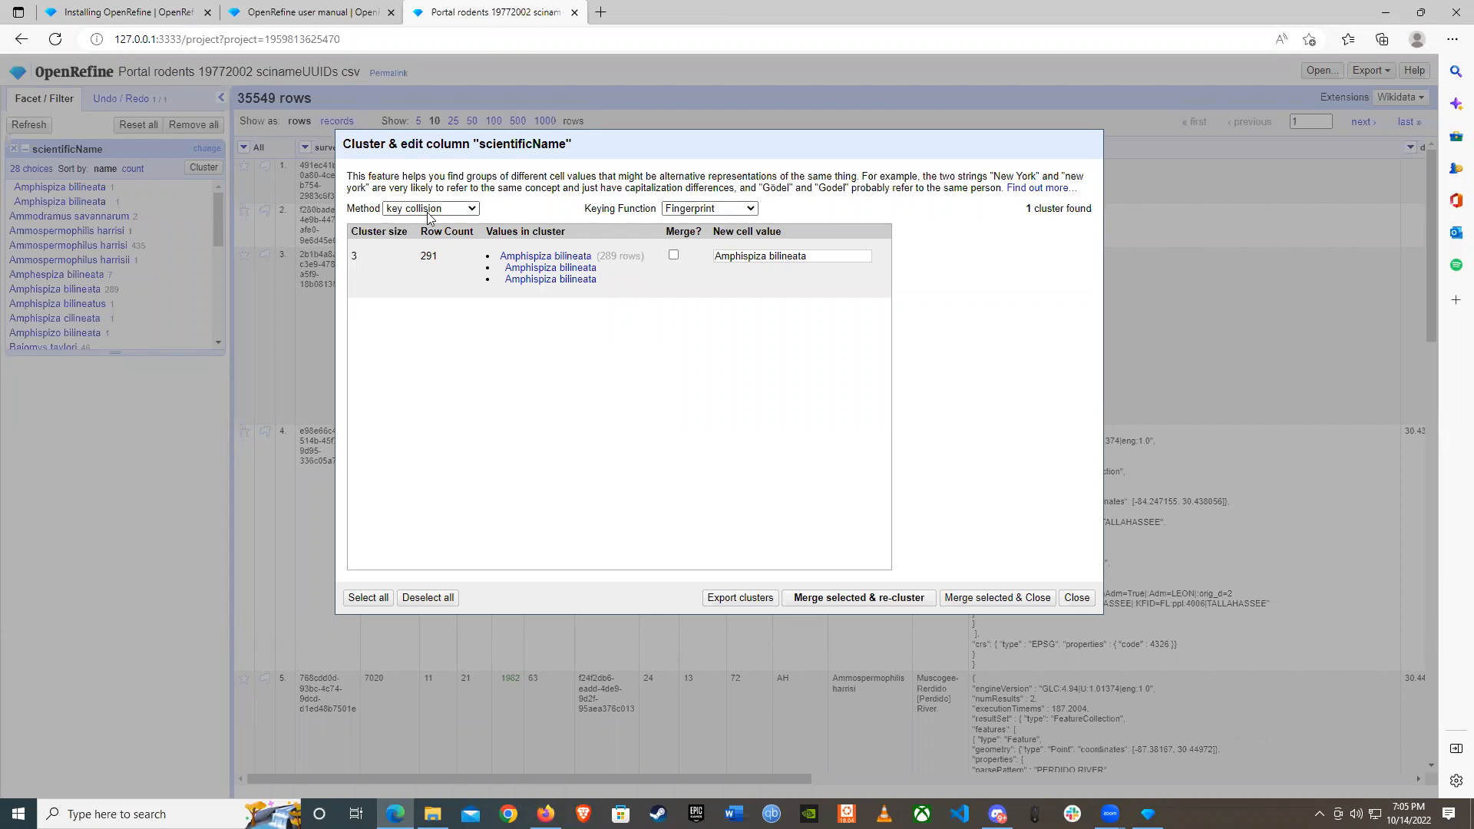
click(475, 213)
click(474, 215)
click(753, 209)
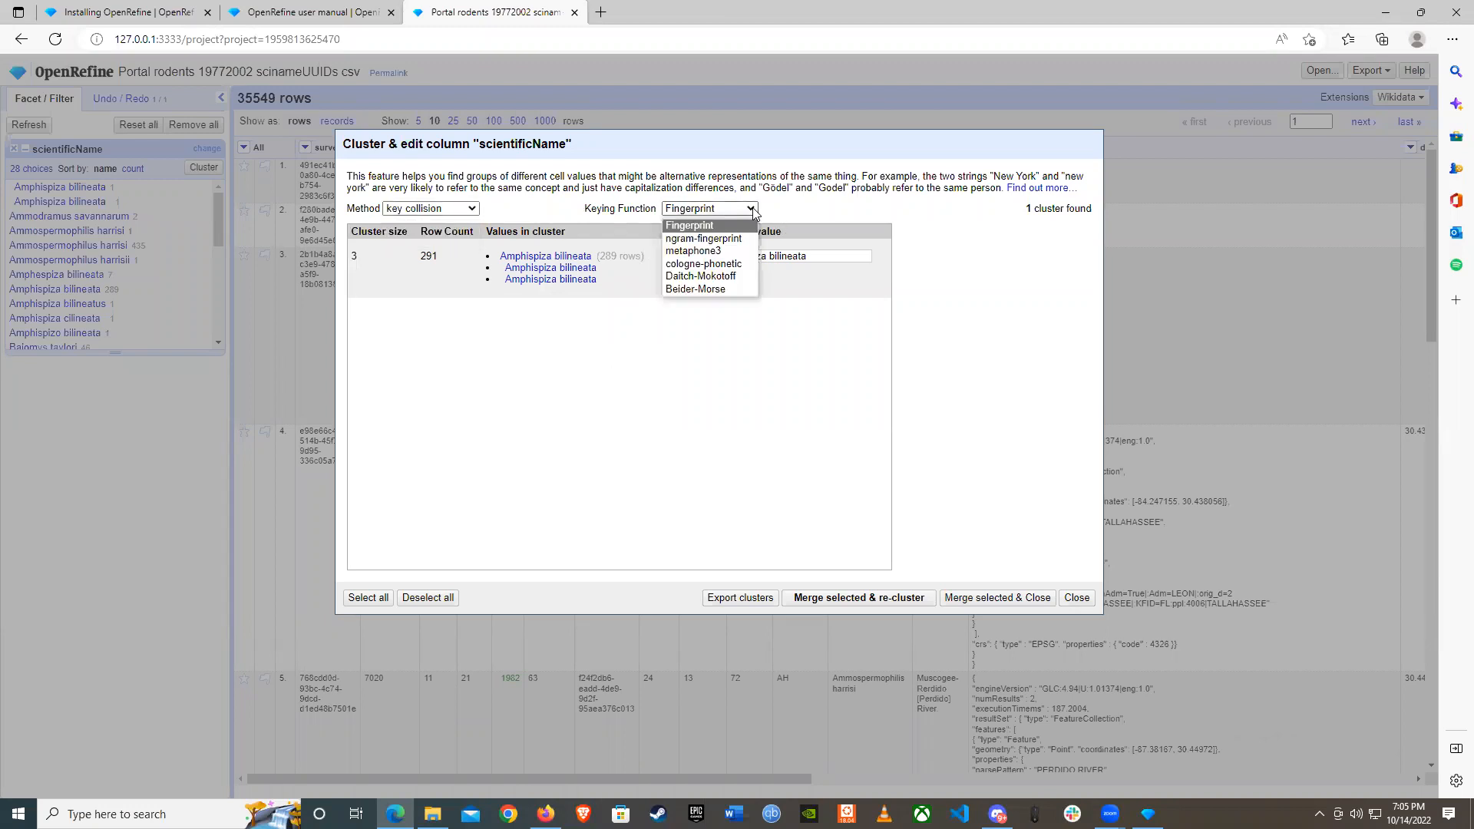
click(701, 252)
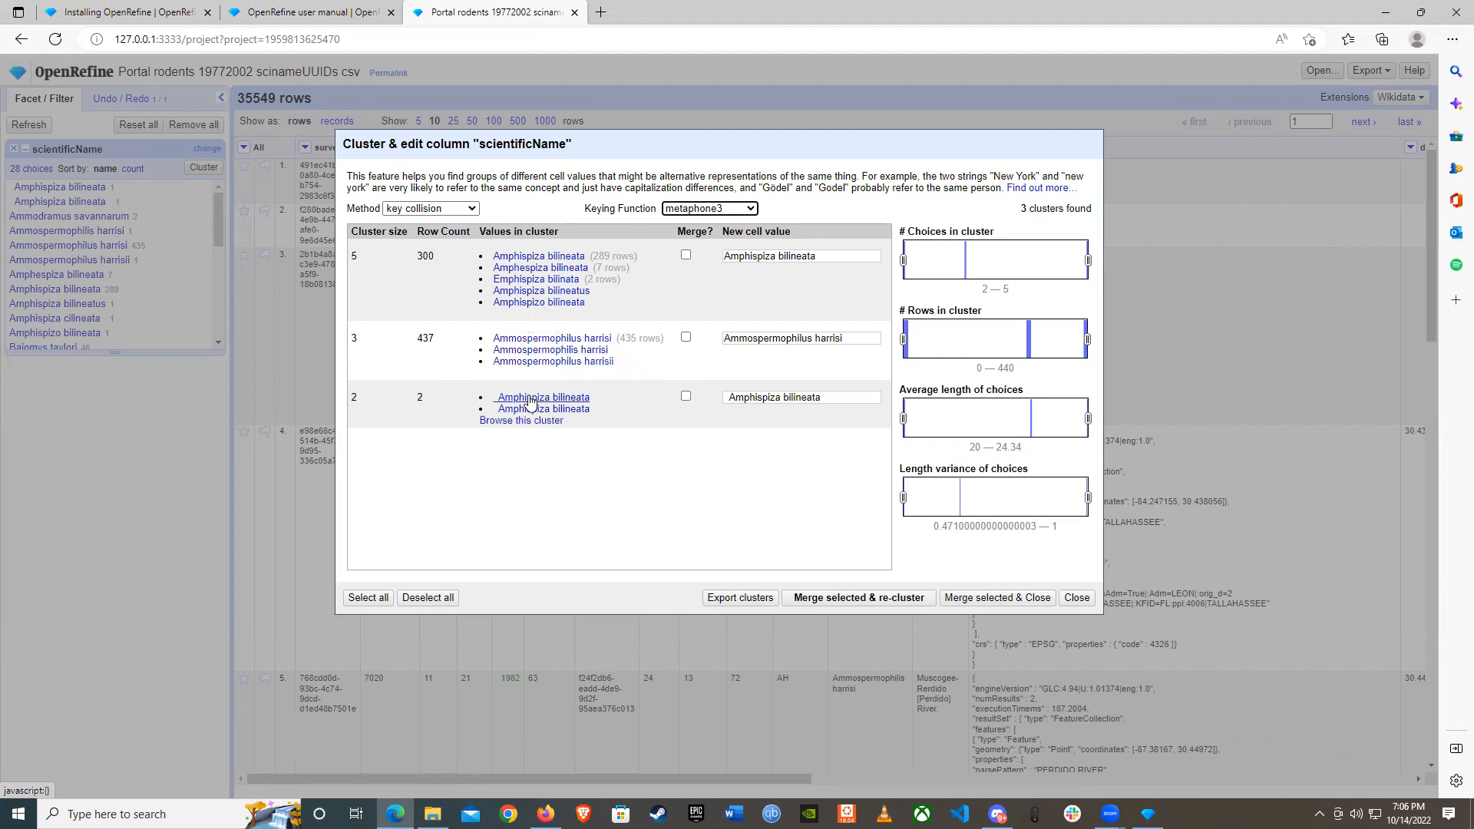
Step: Merge and re-cluster the Ammospermophilus harrisi cluster, followed by both Amphispiza bilineata clusters, keeping the suggested cell values
click(687, 339)
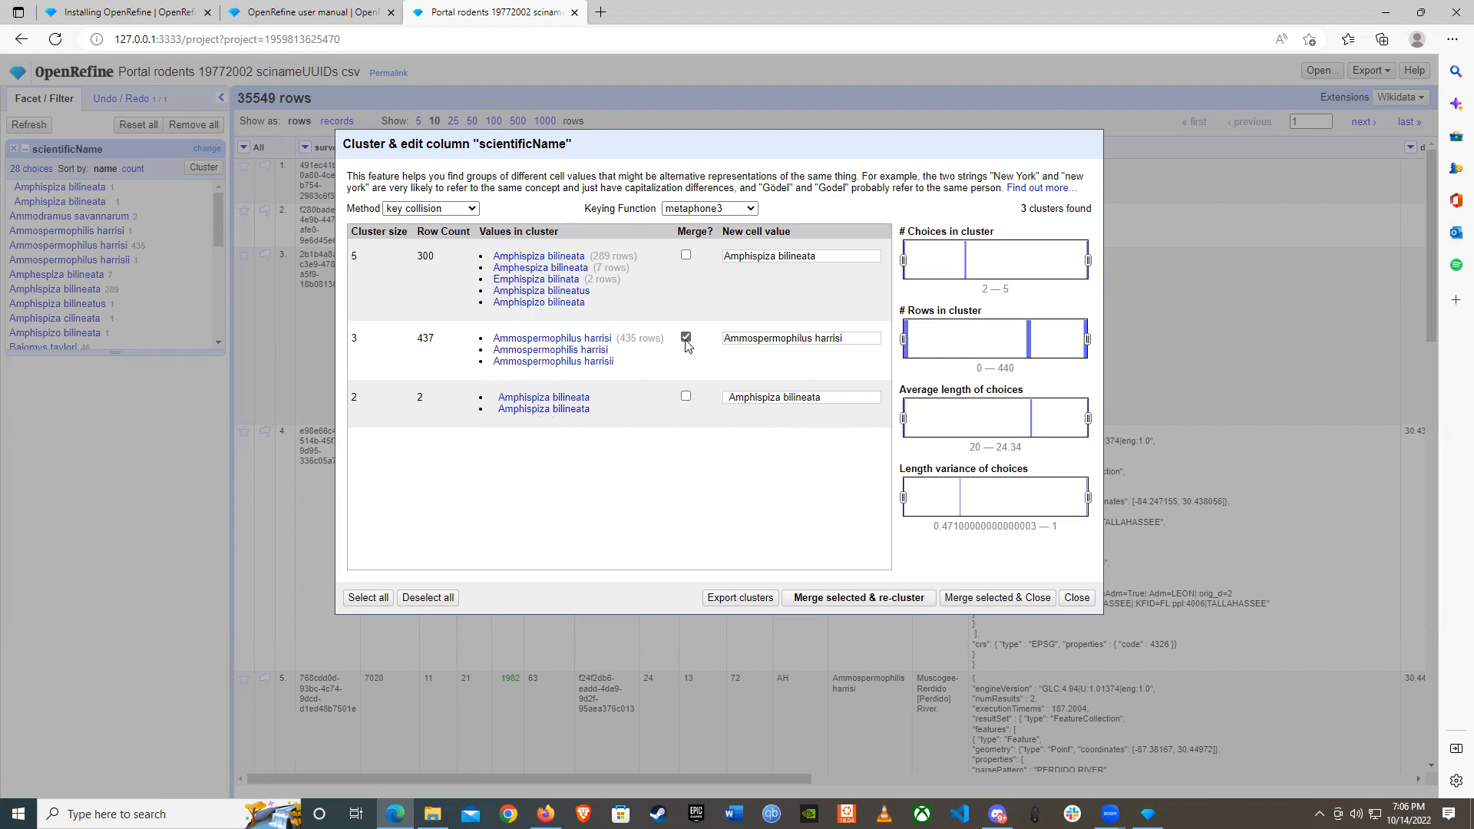
drag(725, 339, 853, 336)
click(855, 336)
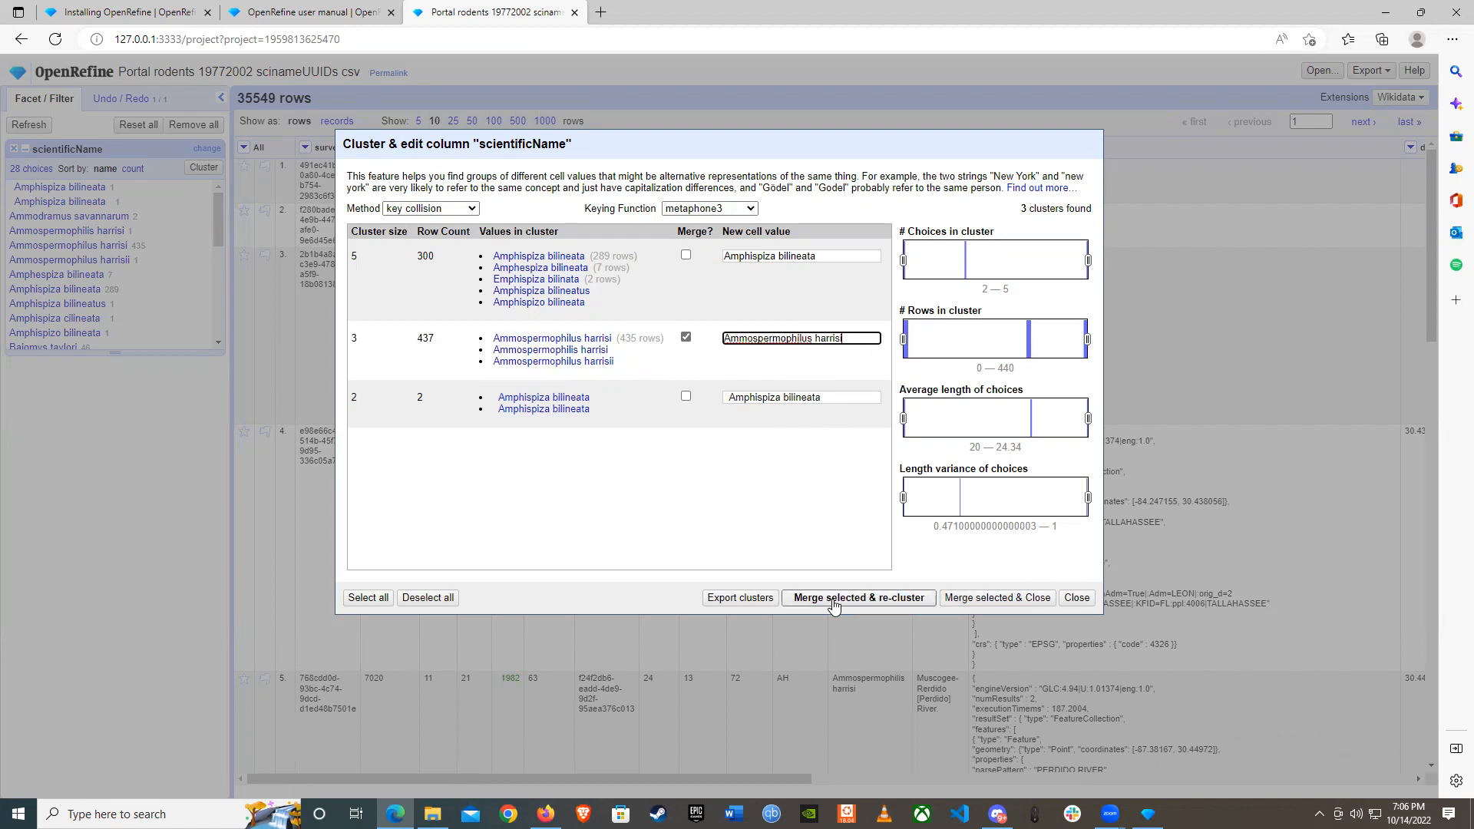
click(879, 606)
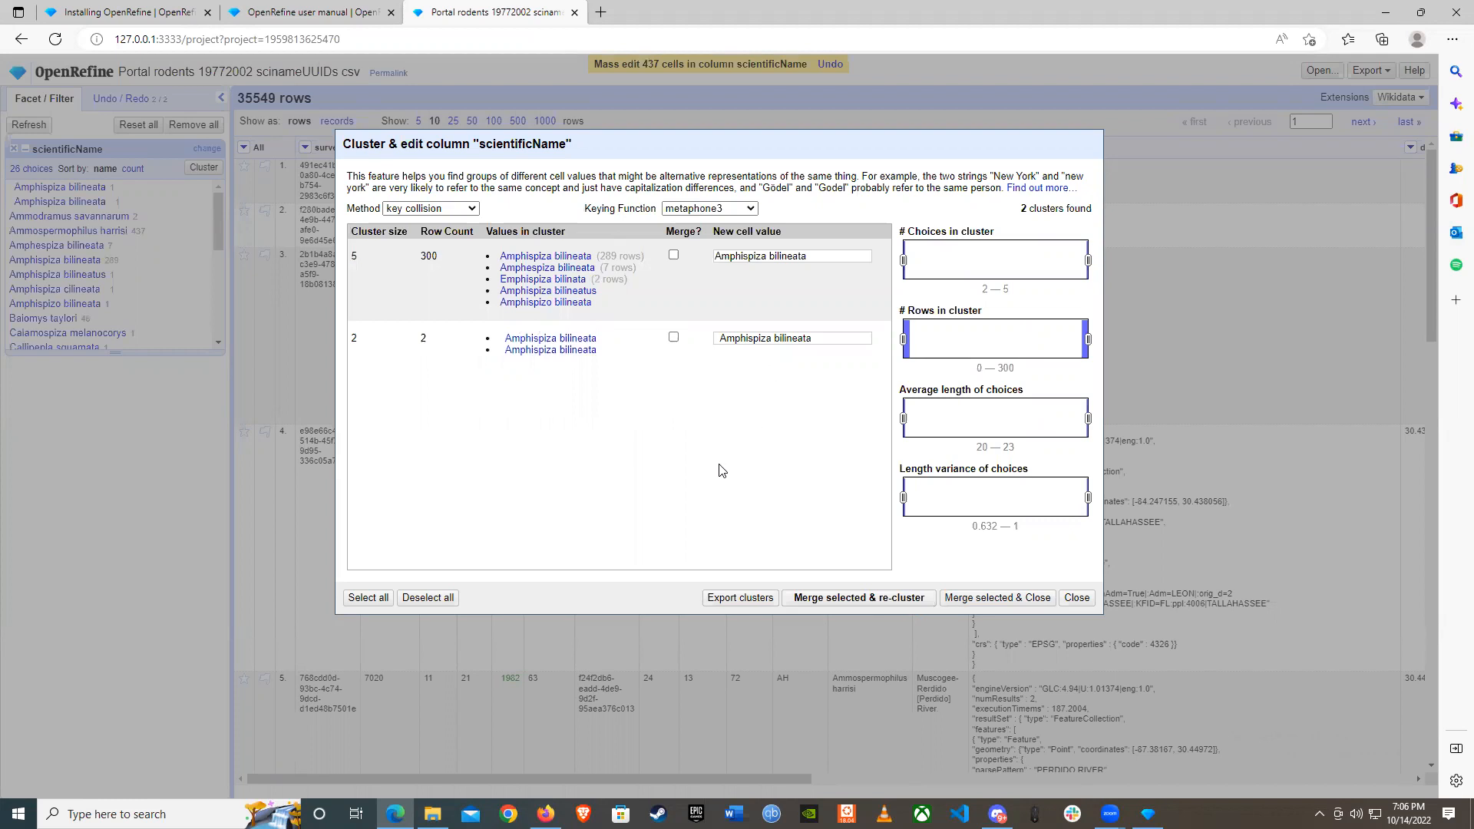
click(674, 255)
click(872, 596)
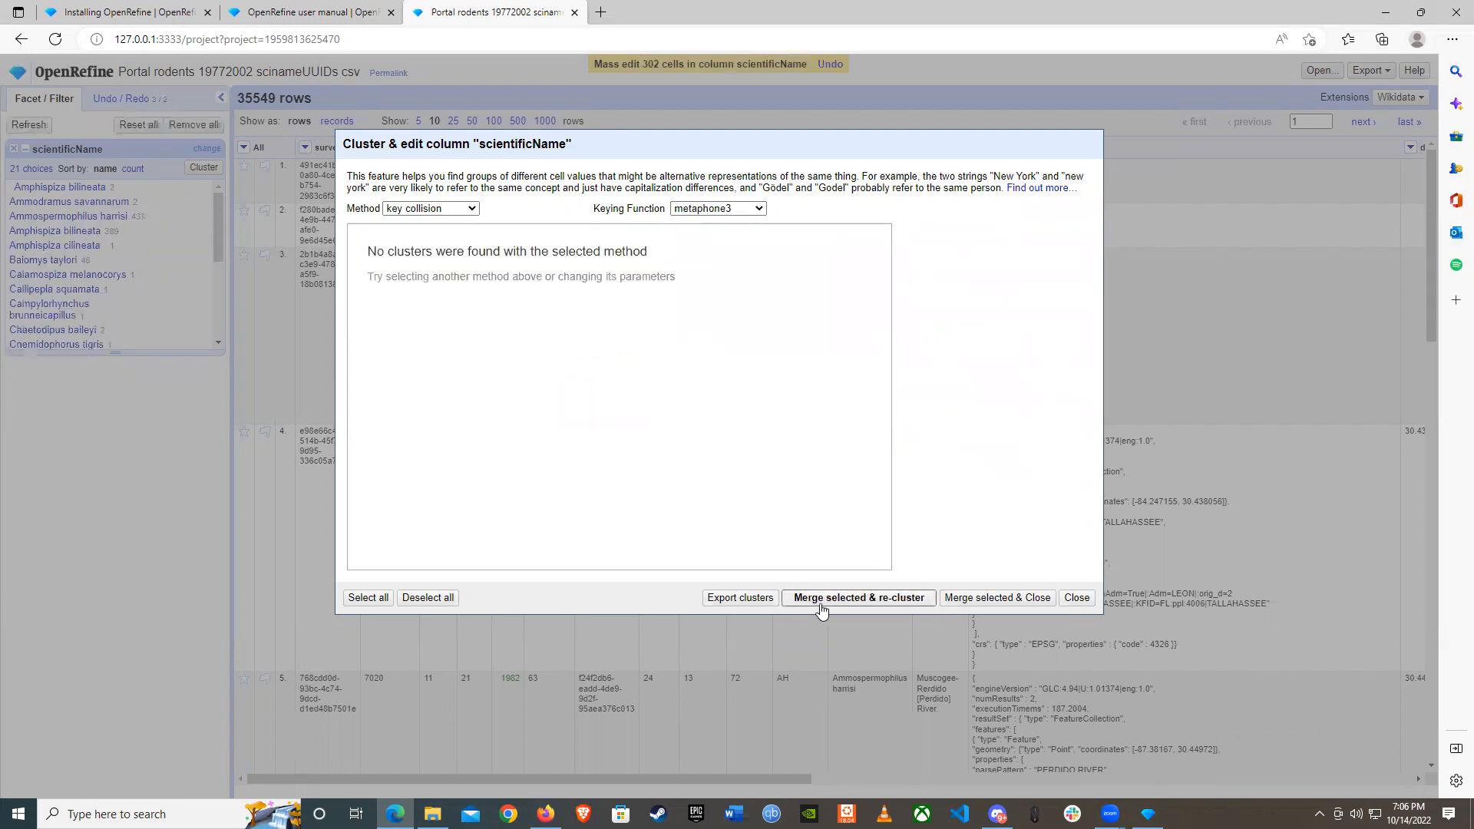
Step: Cluster with the Fingerprint keying function and merge the remaining Amphispiza bilineata variants into Amphispiza bilineata
click(759, 210)
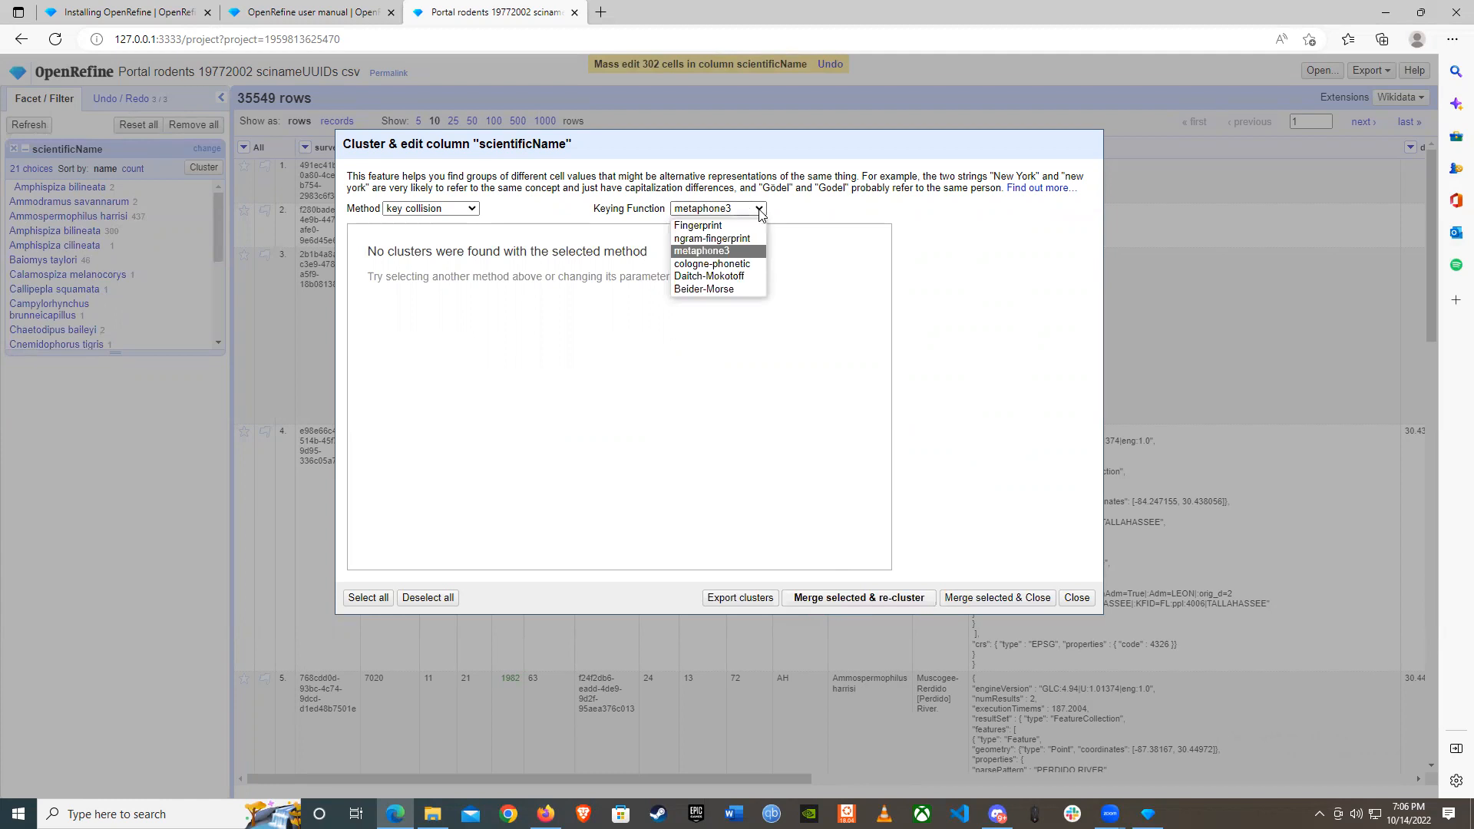
click(715, 231)
click(673, 255)
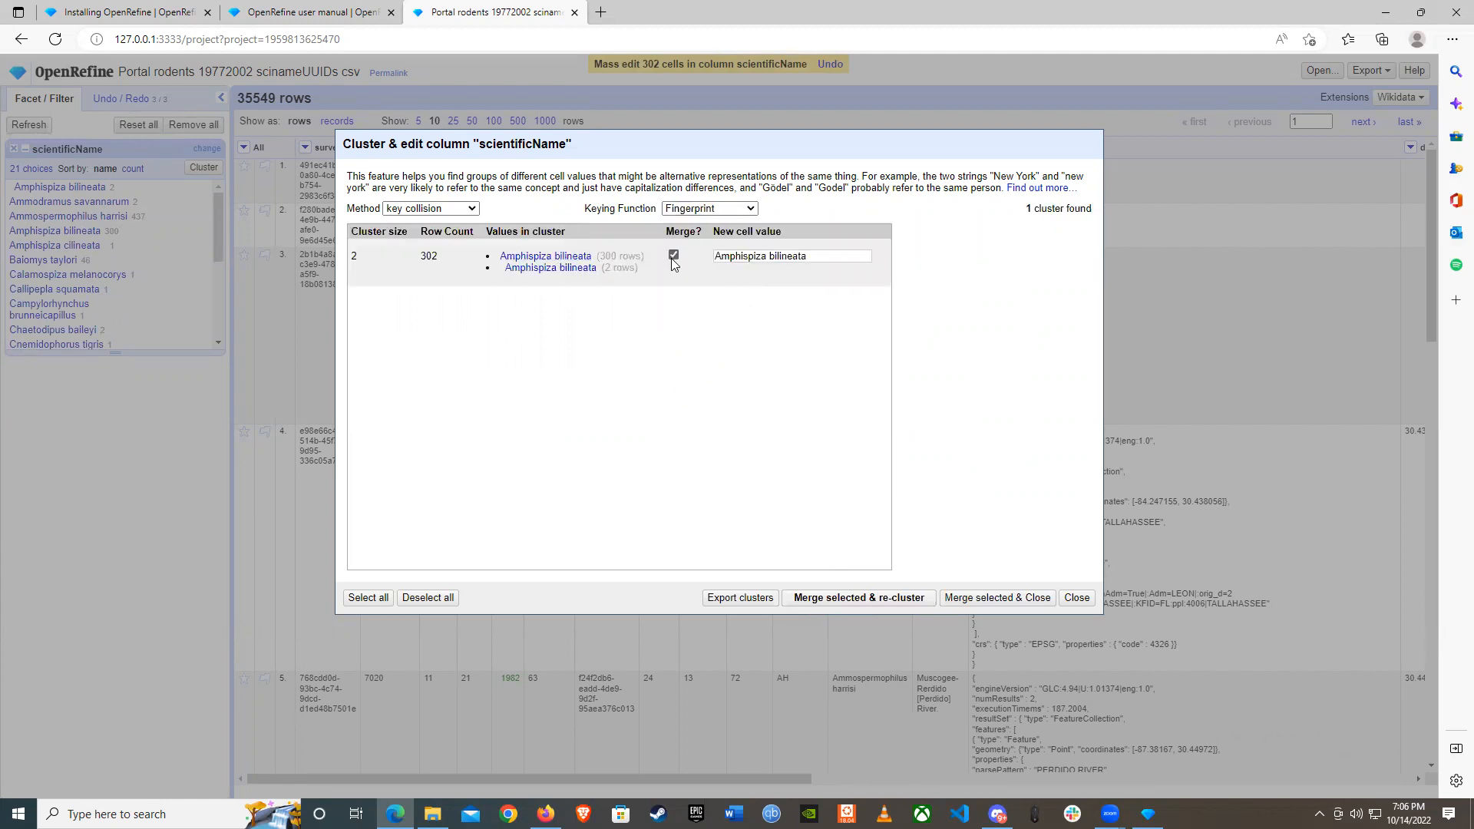
click(859, 597)
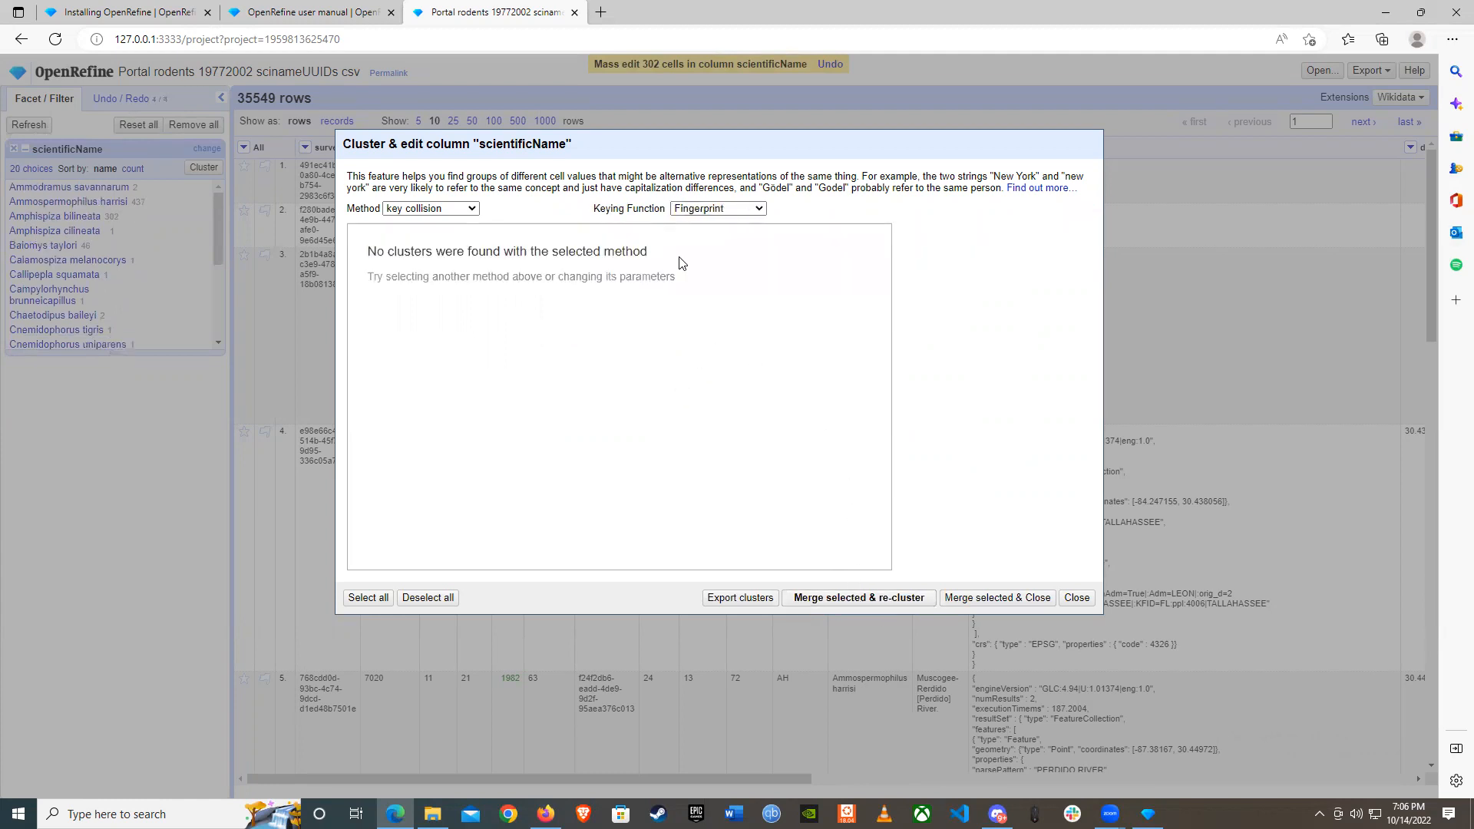
Step: Try ngram-fingerprint, switch to Daitch-Mokotoff keying, and merge the Dipodomys spectabilis, Cnemidophorus tigris and Amphispiza bilineata clusters
click(759, 209)
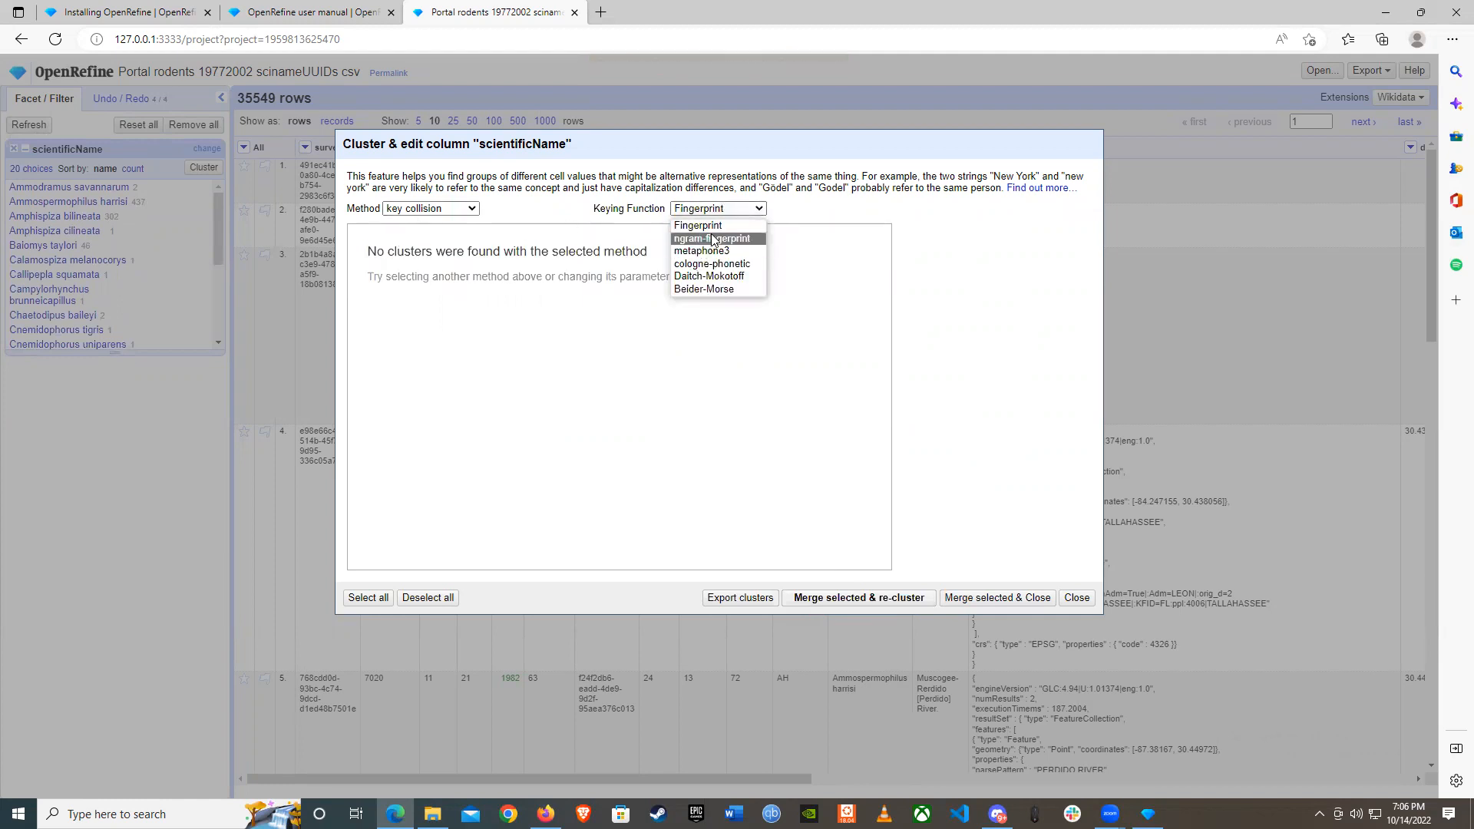
click(712, 238)
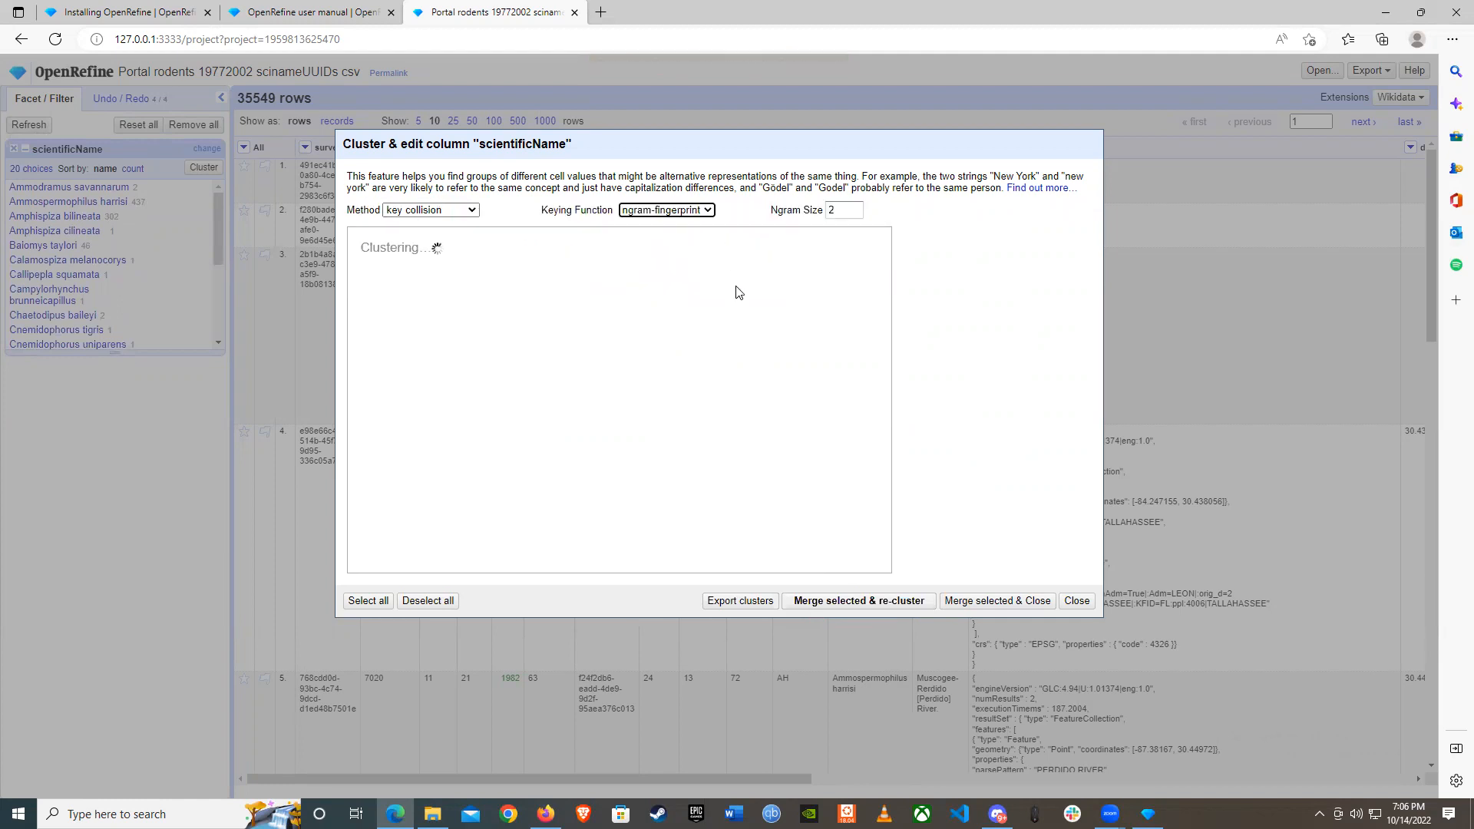
click(707, 211)
click(672, 278)
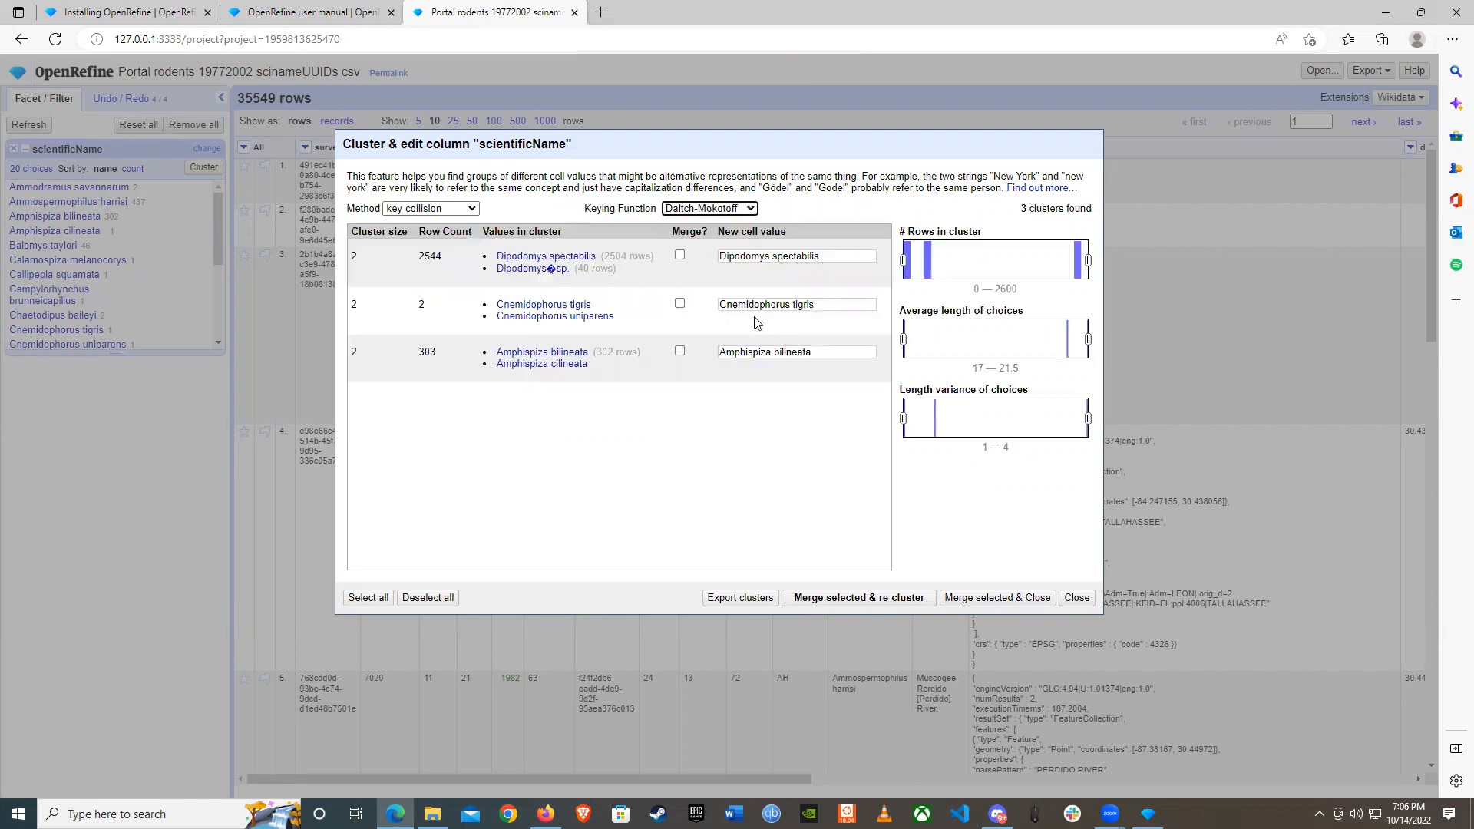
click(679, 254)
click(680, 302)
click(679, 353)
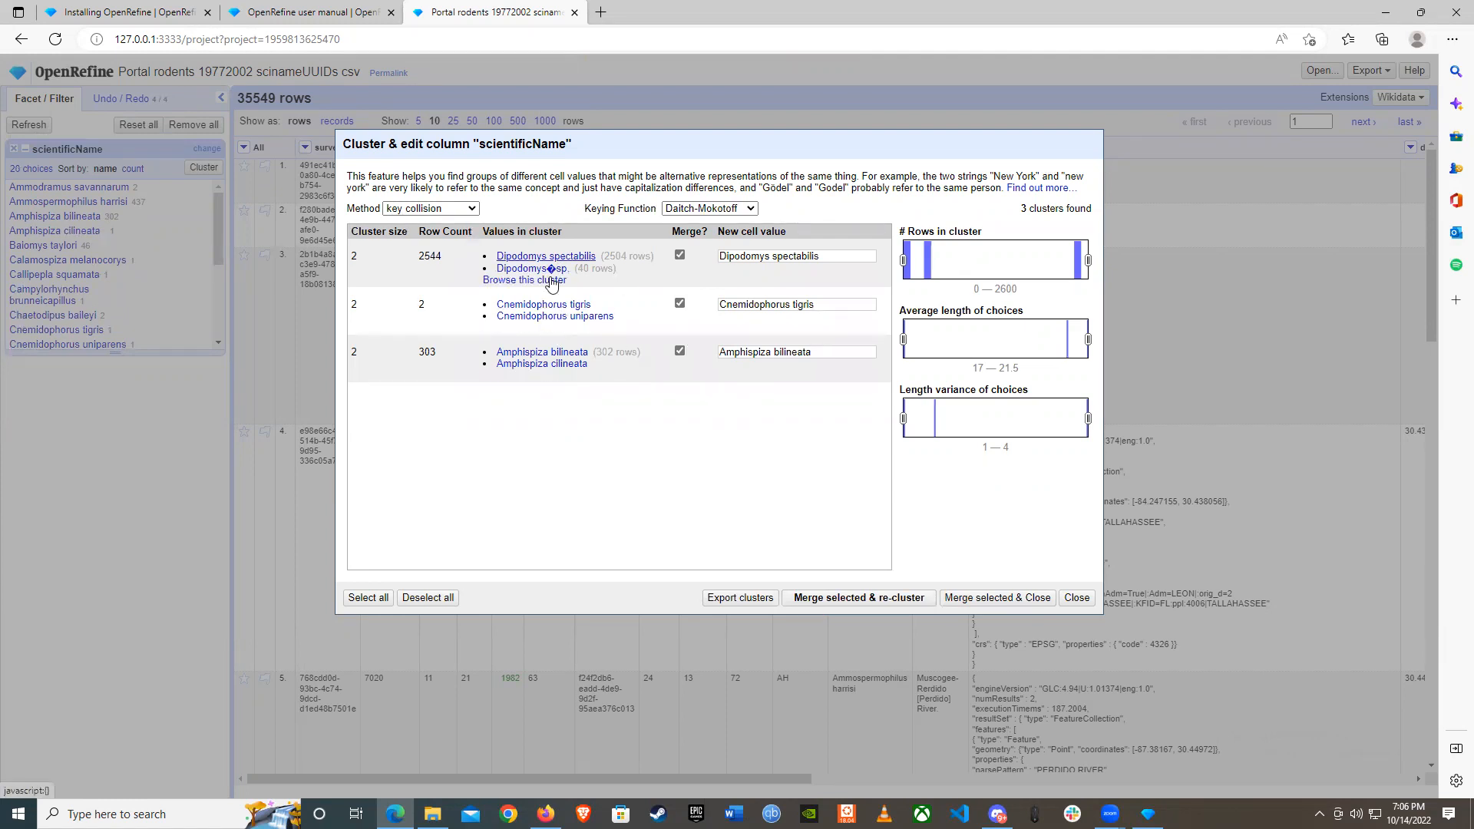
click(835, 596)
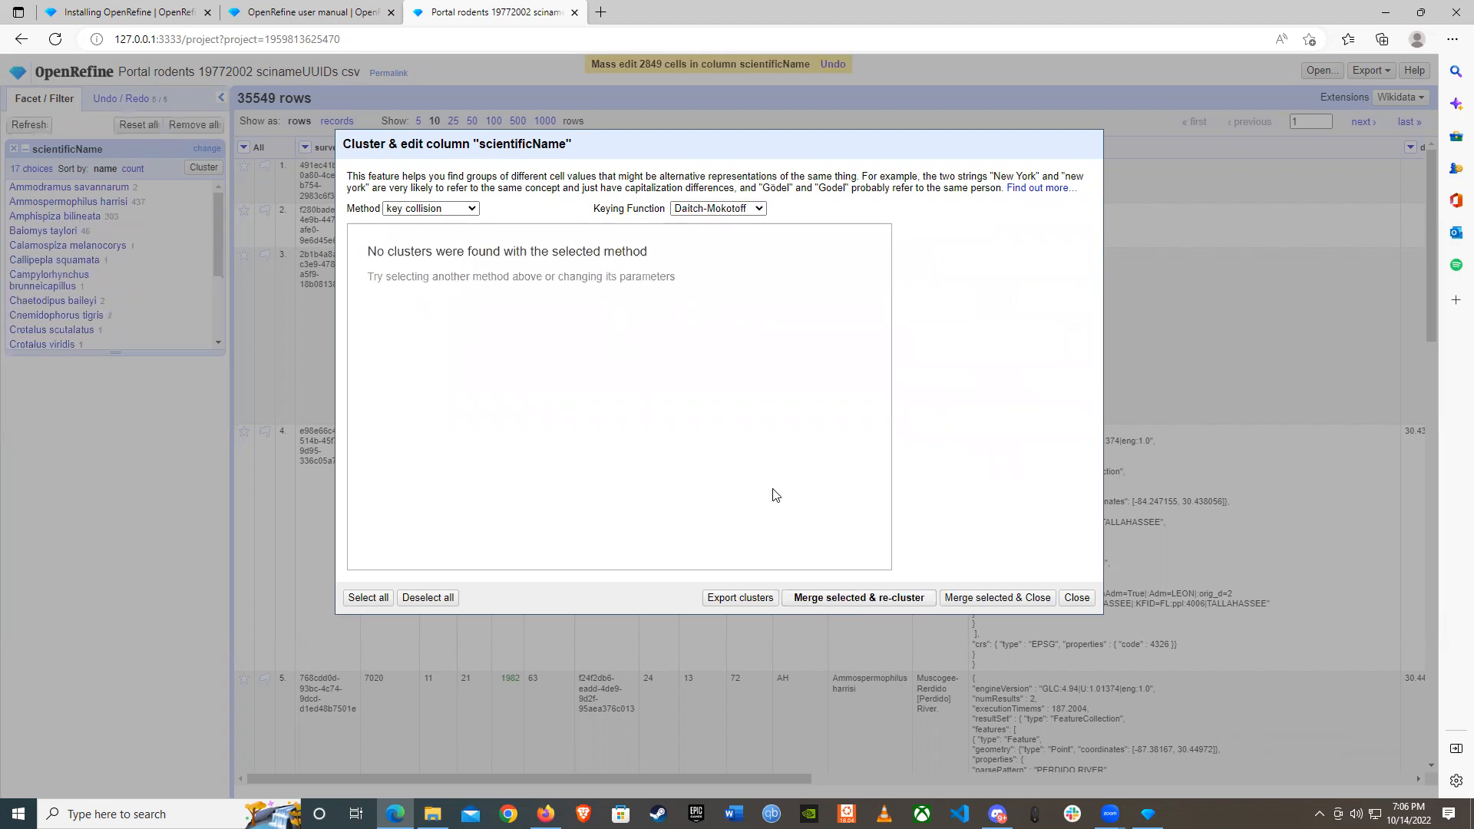
Step: Check for further clusters with the Beider-Morse keying function and close the clustering dialog
click(737, 208)
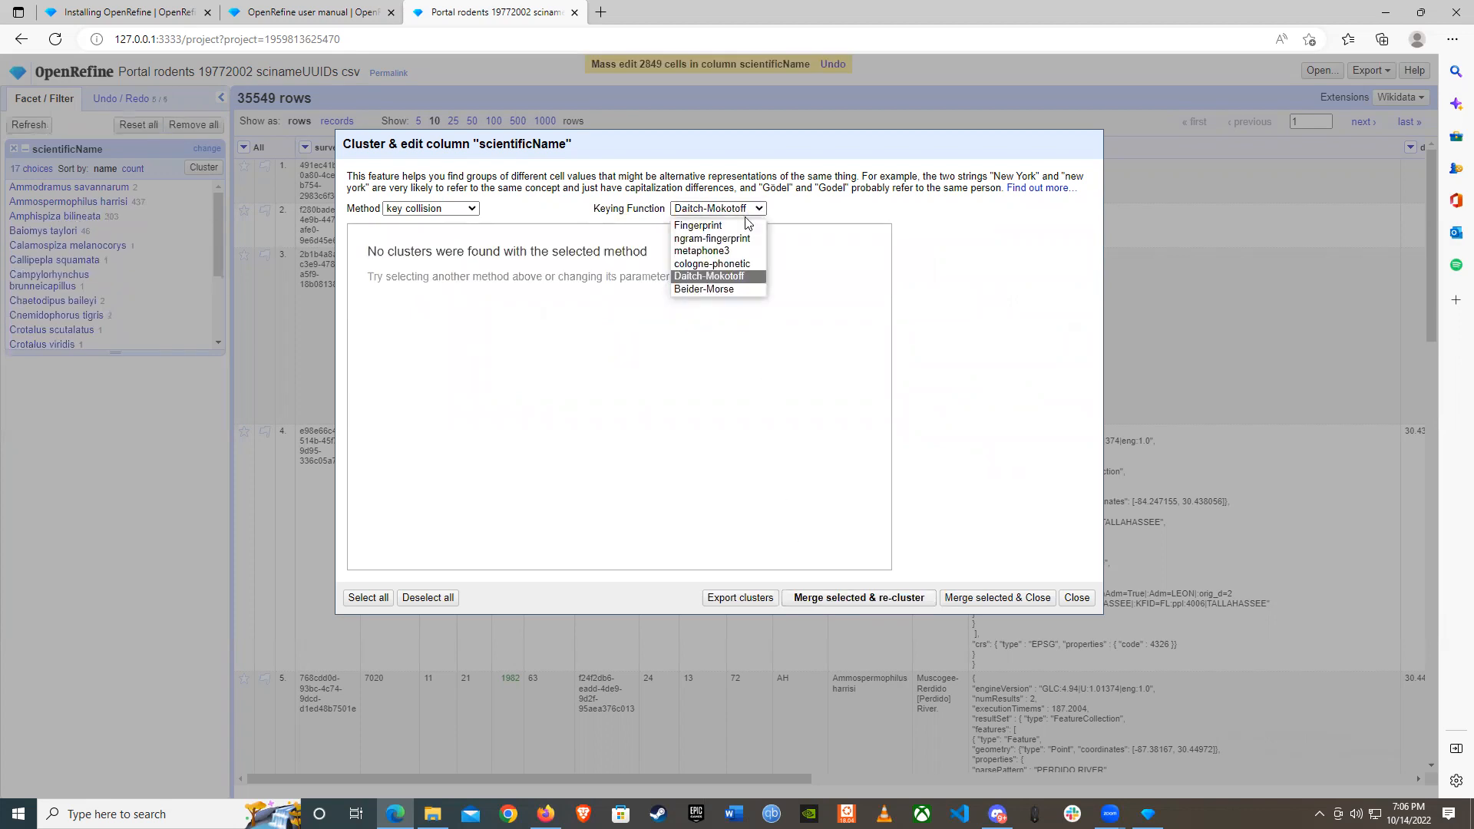
click(716, 288)
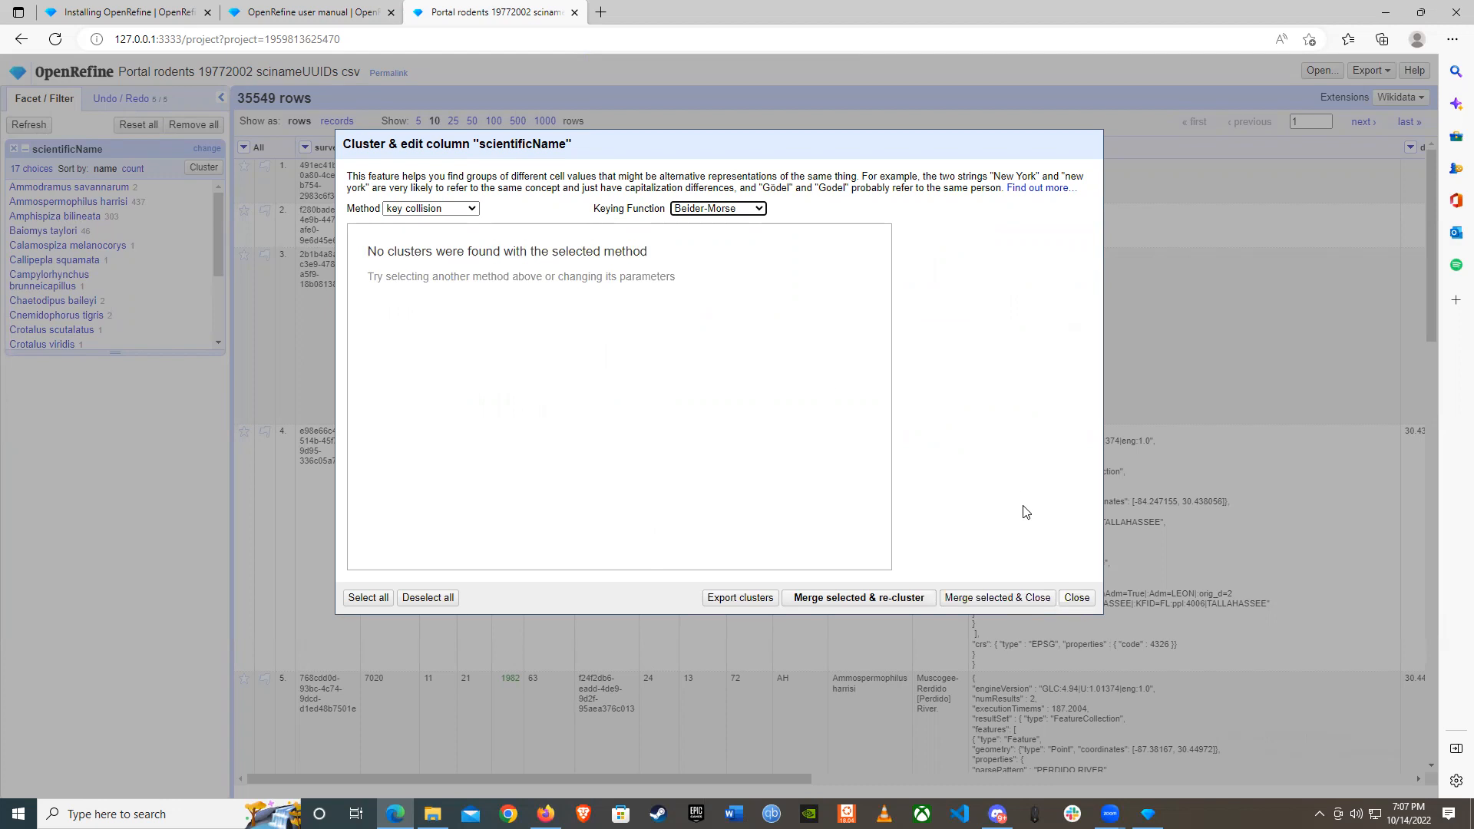
click(1076, 598)
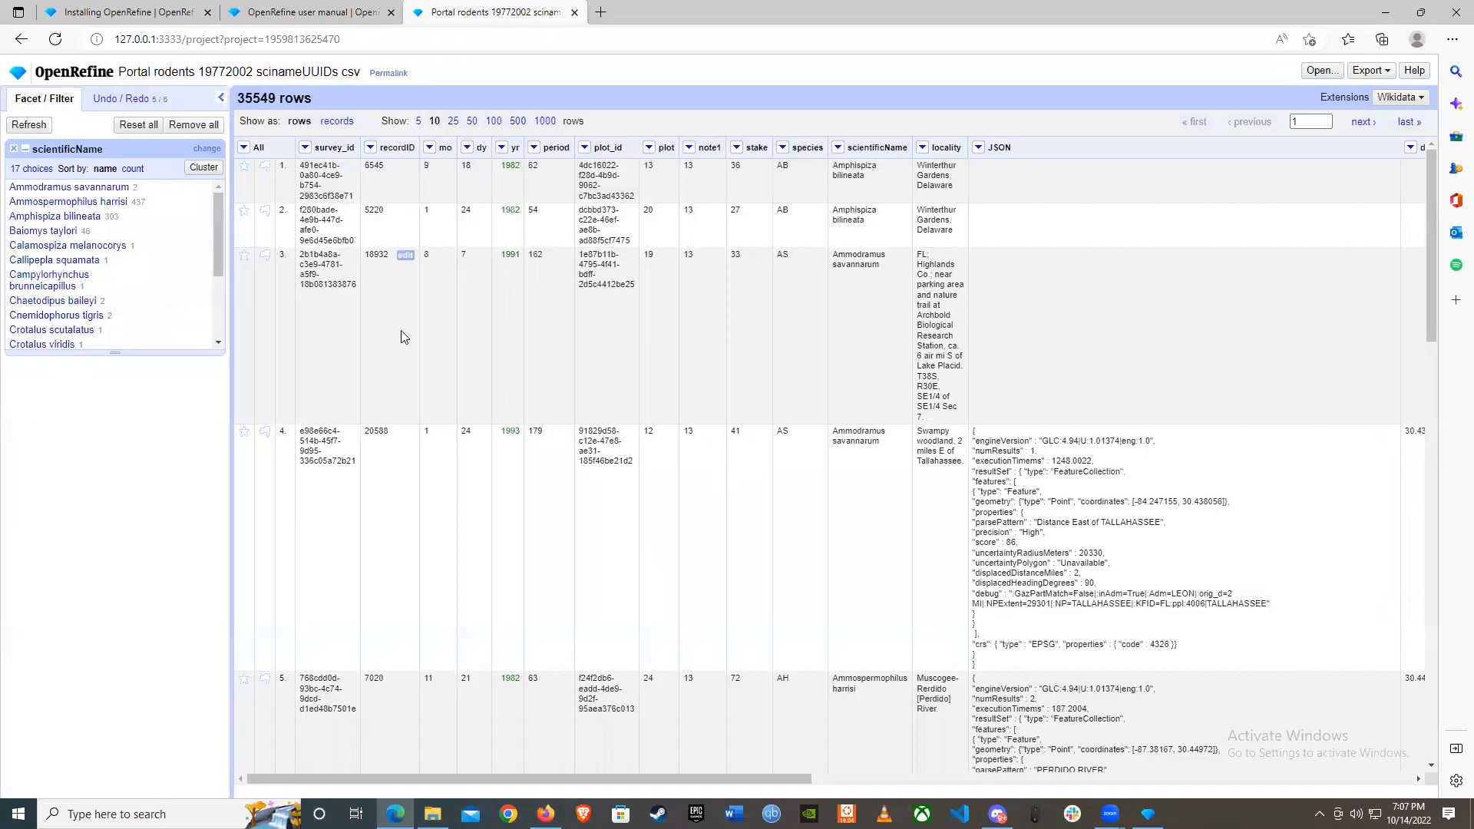
Step: Switch to the lesson in Firefox, review the end of Clustering and the Split instructions, and return to OpenRefine in Edge
mouse_move(546, 814)
click(545, 749)
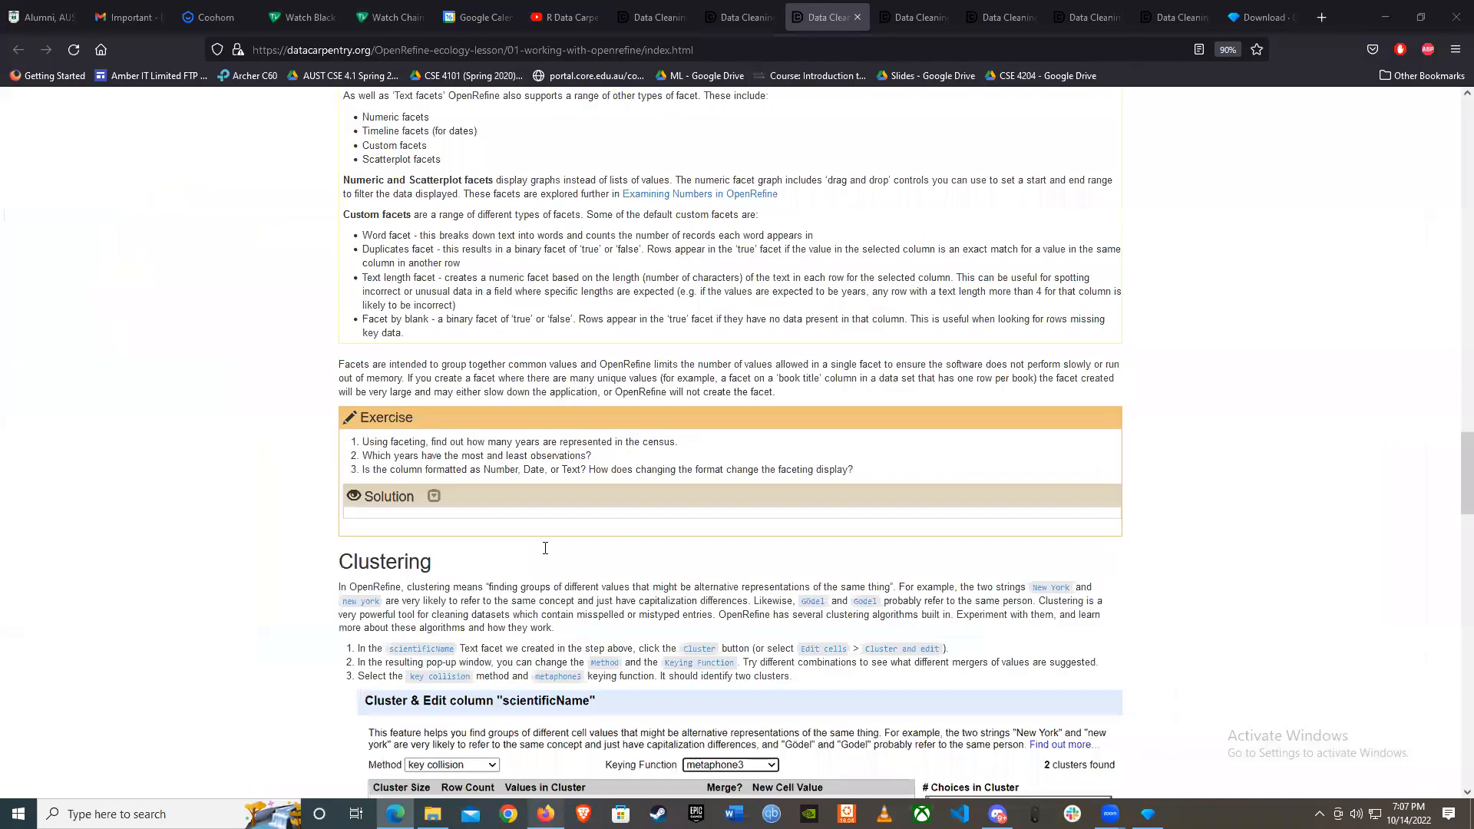
scroll(549, 553, down, 4)
scroll(549, 547, down, 7)
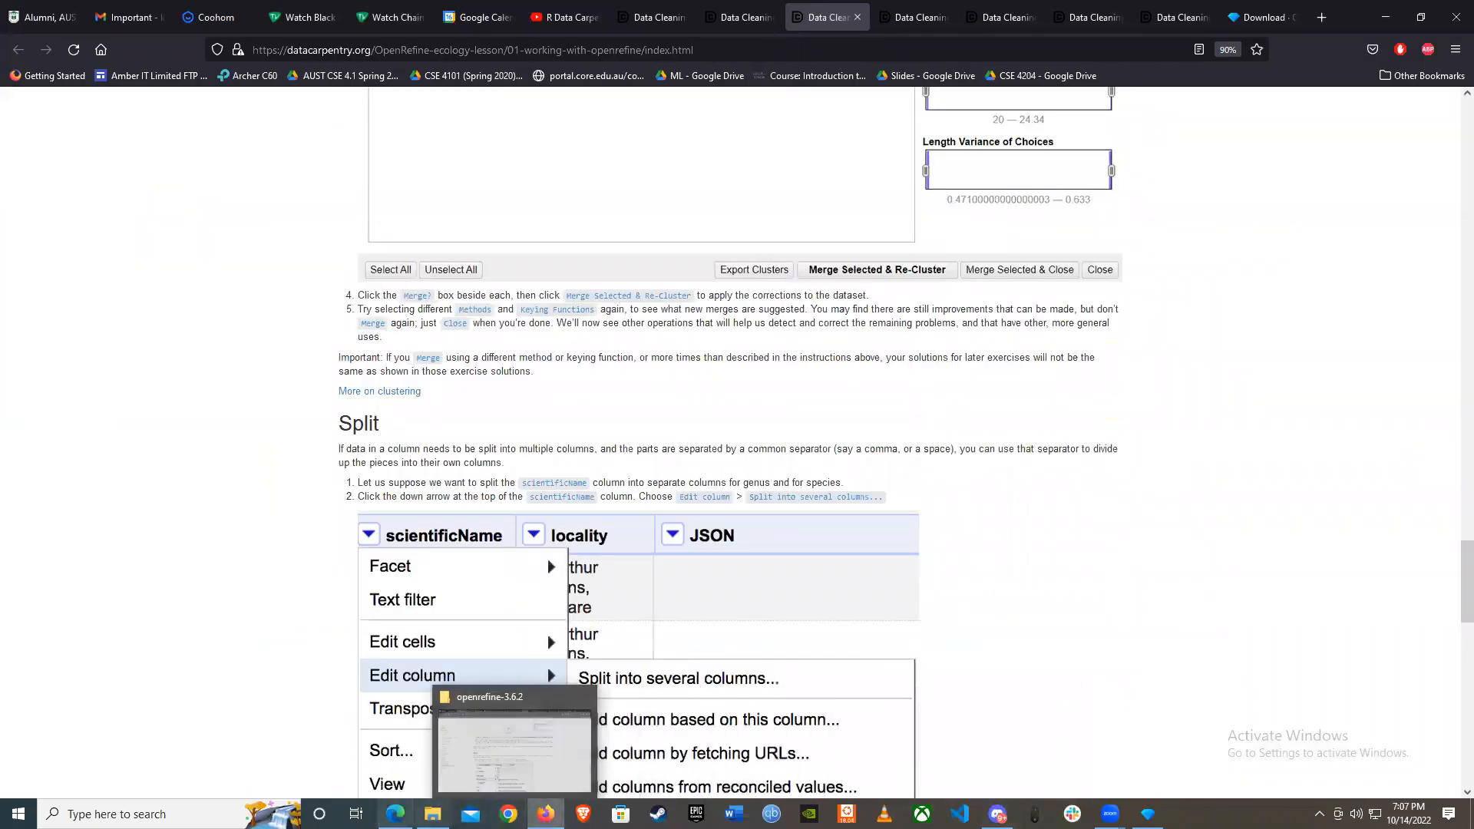
click(394, 814)
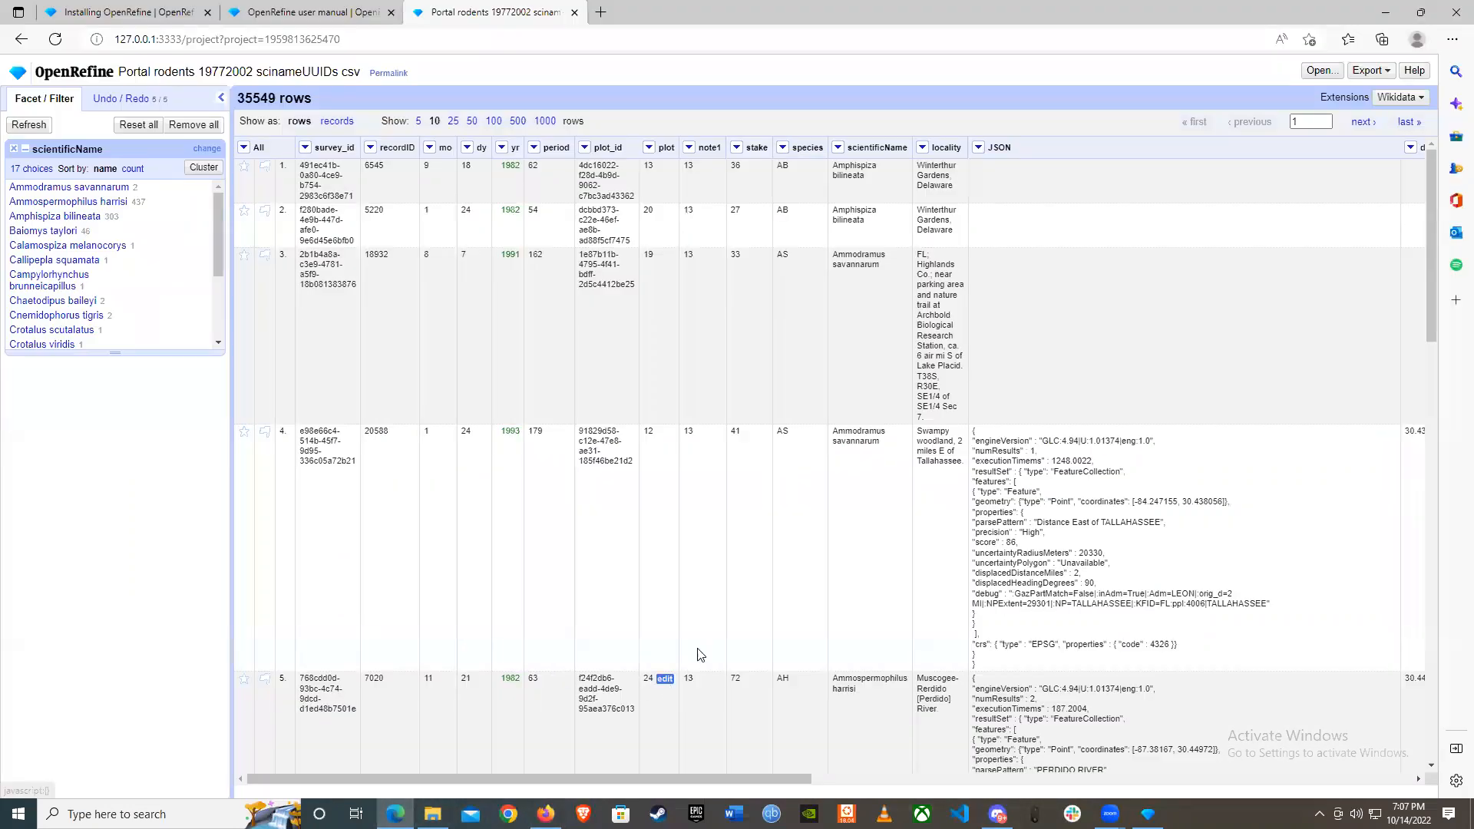
right_click(880, 154)
key(Escape)
click(838, 148)
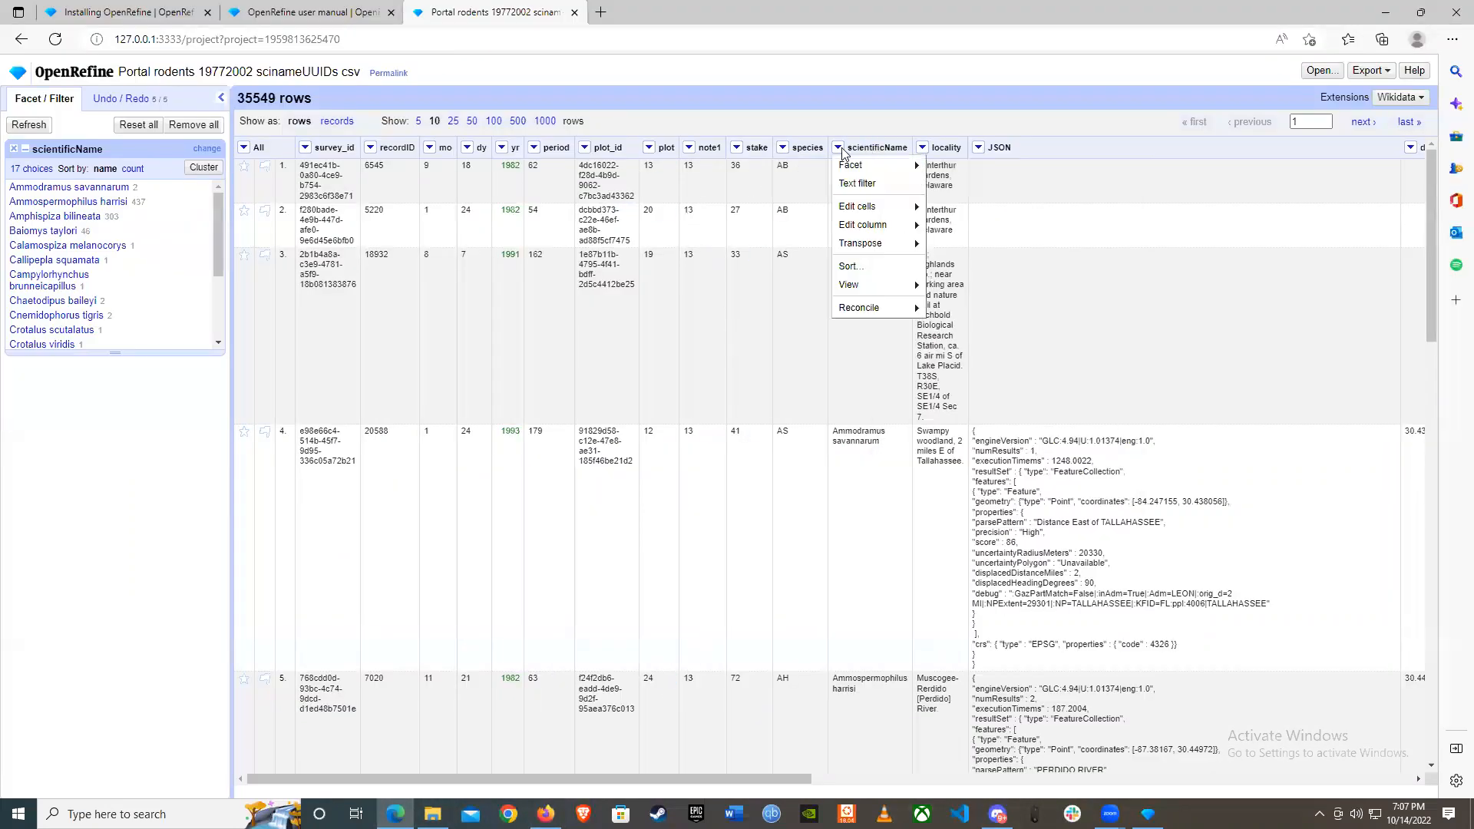
mouse_move(868, 212)
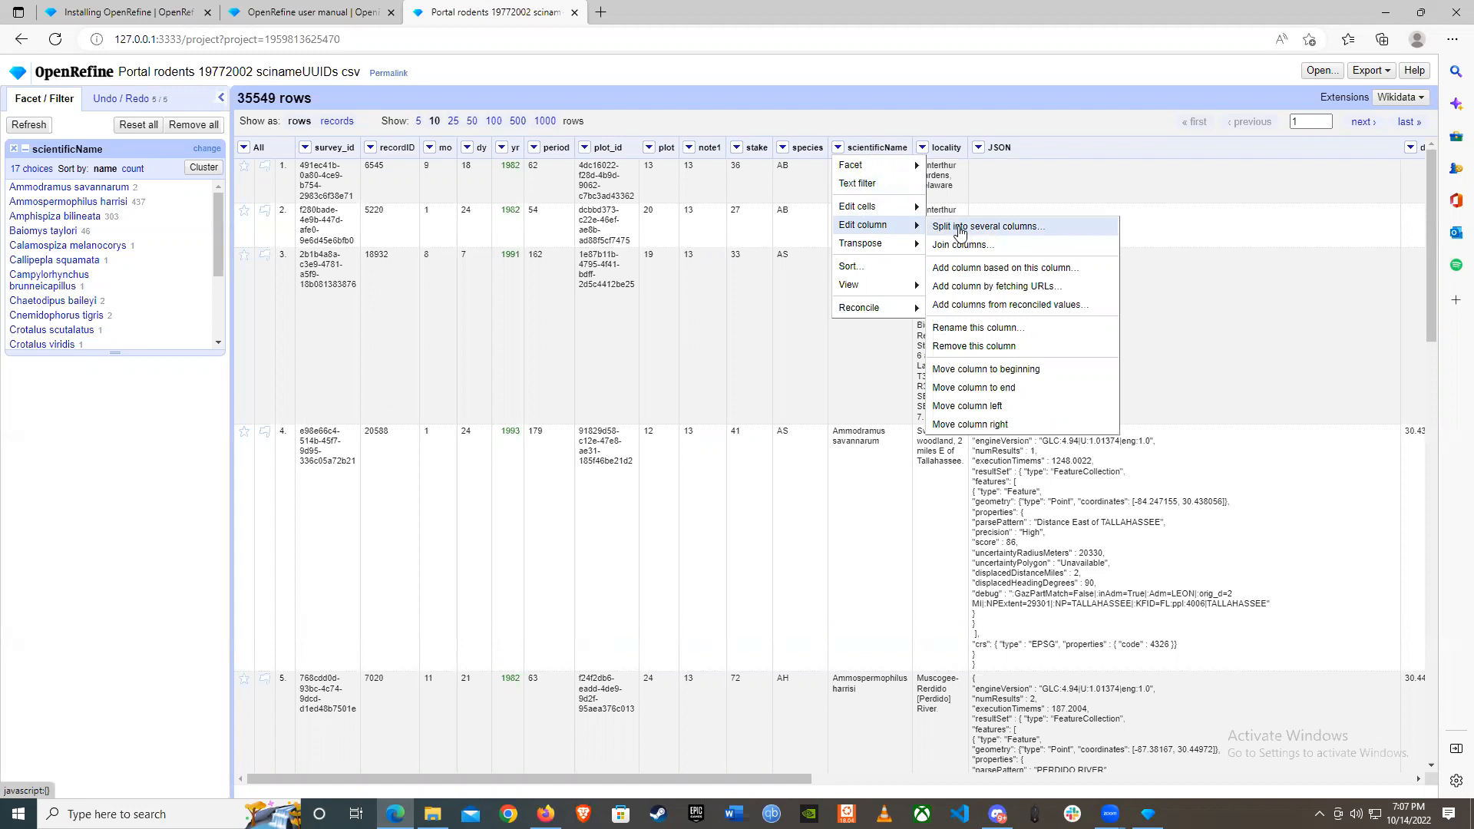
click(1190, 212)
Step: Open the first row's scientificName cell for editing, review the available data types, and discard the edit
click(897, 167)
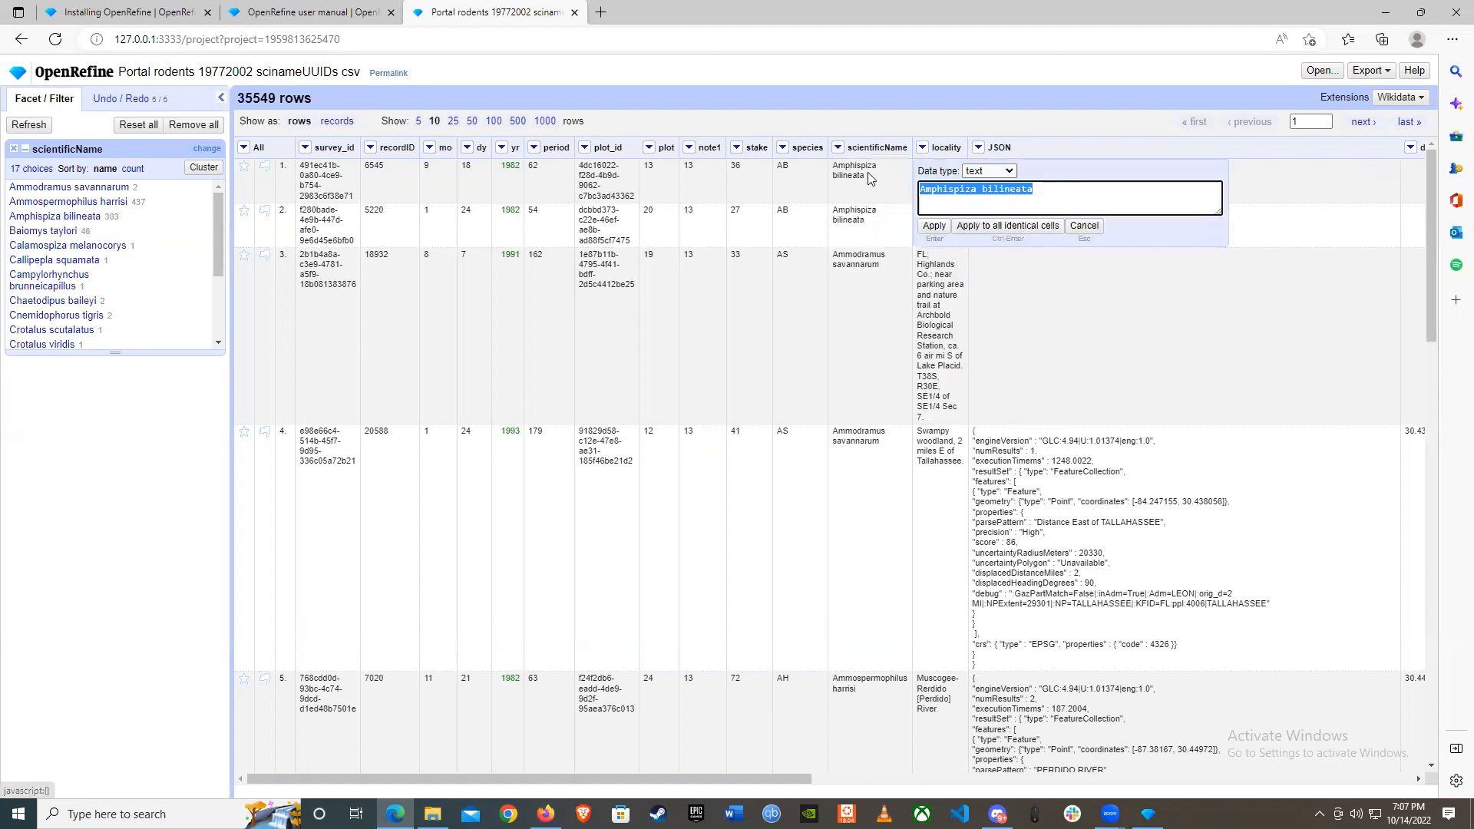
key(Escape)
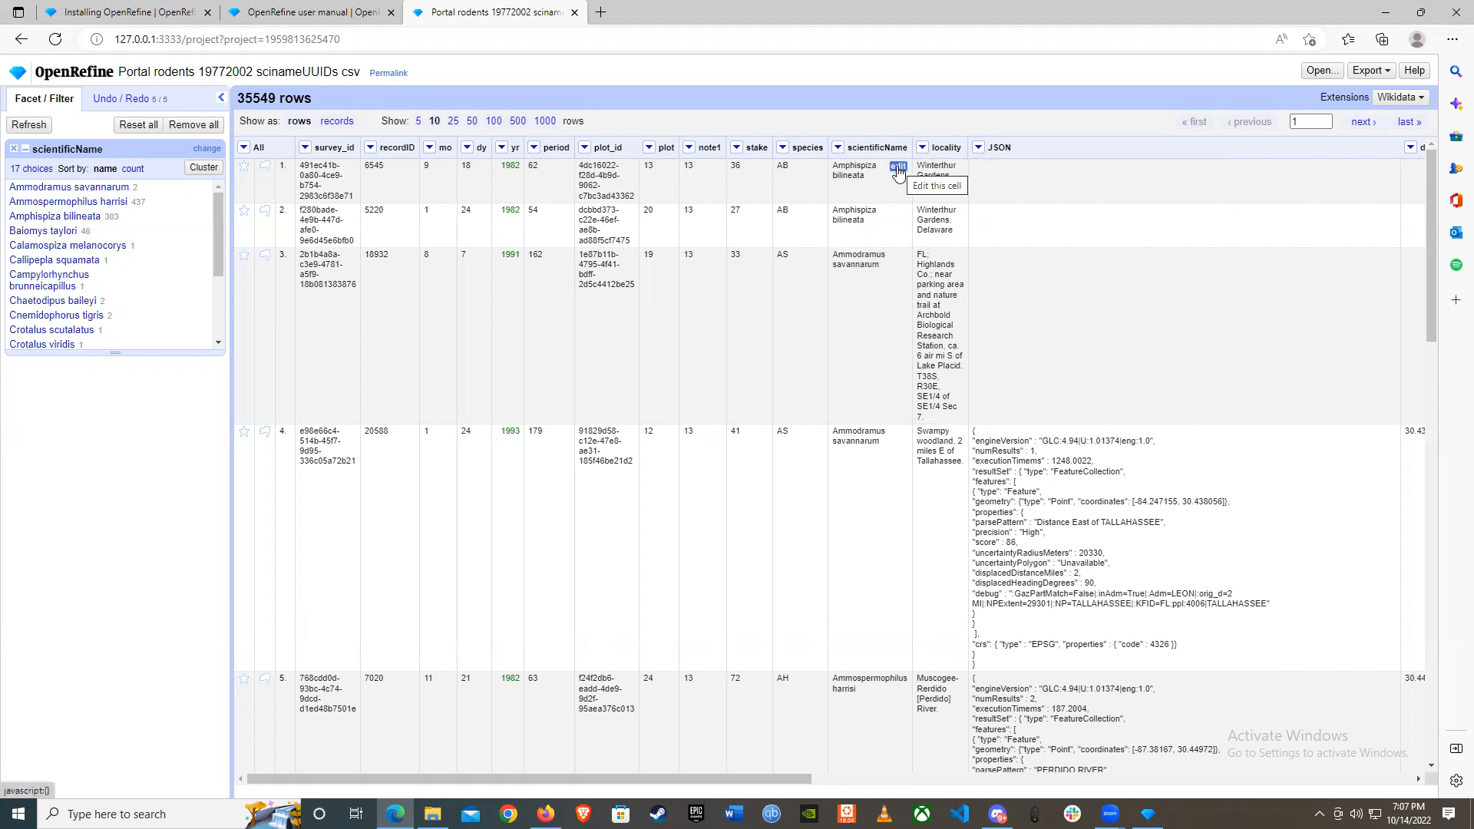
click(897, 168)
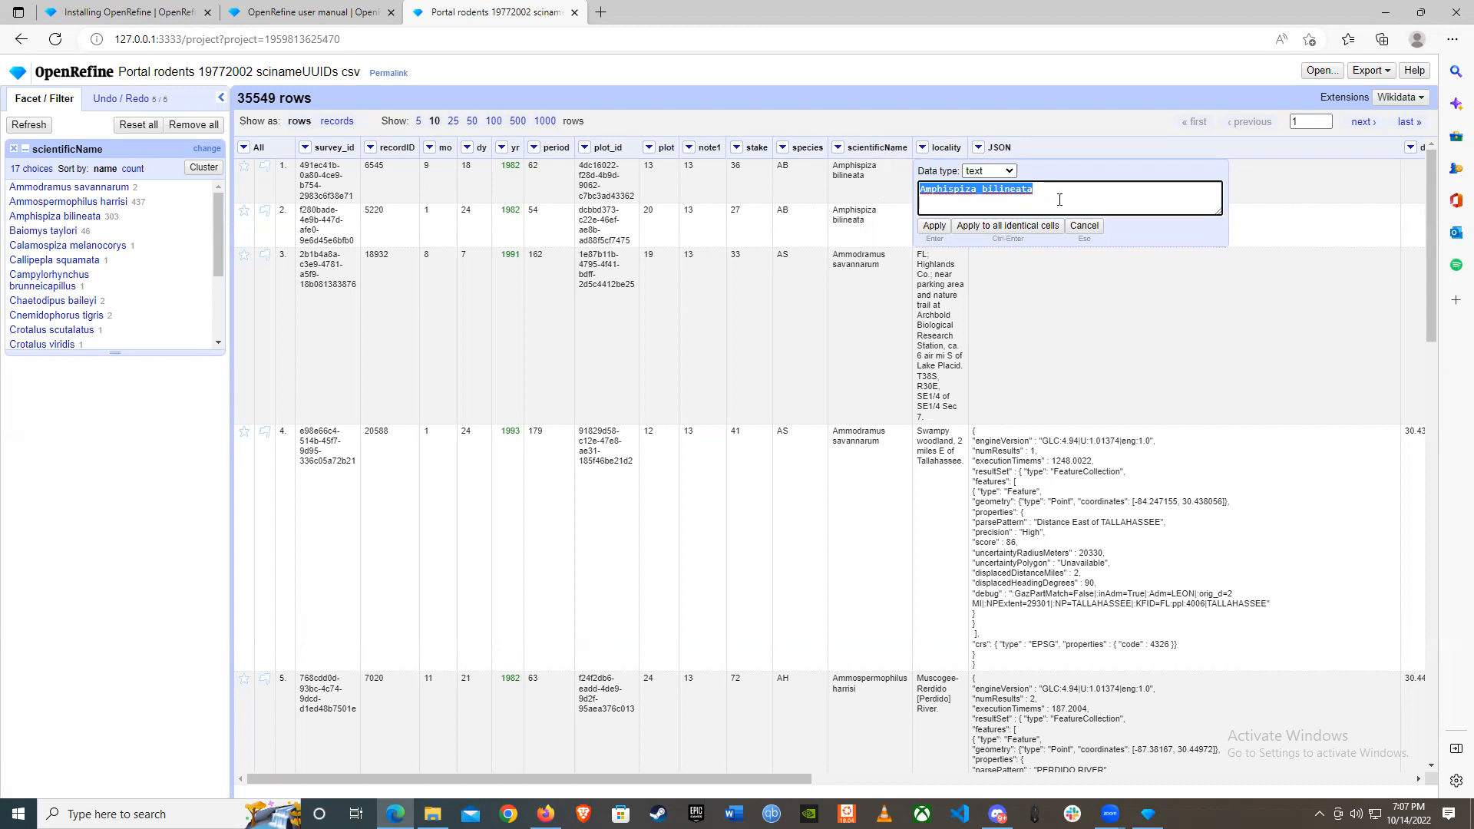
click(988, 171)
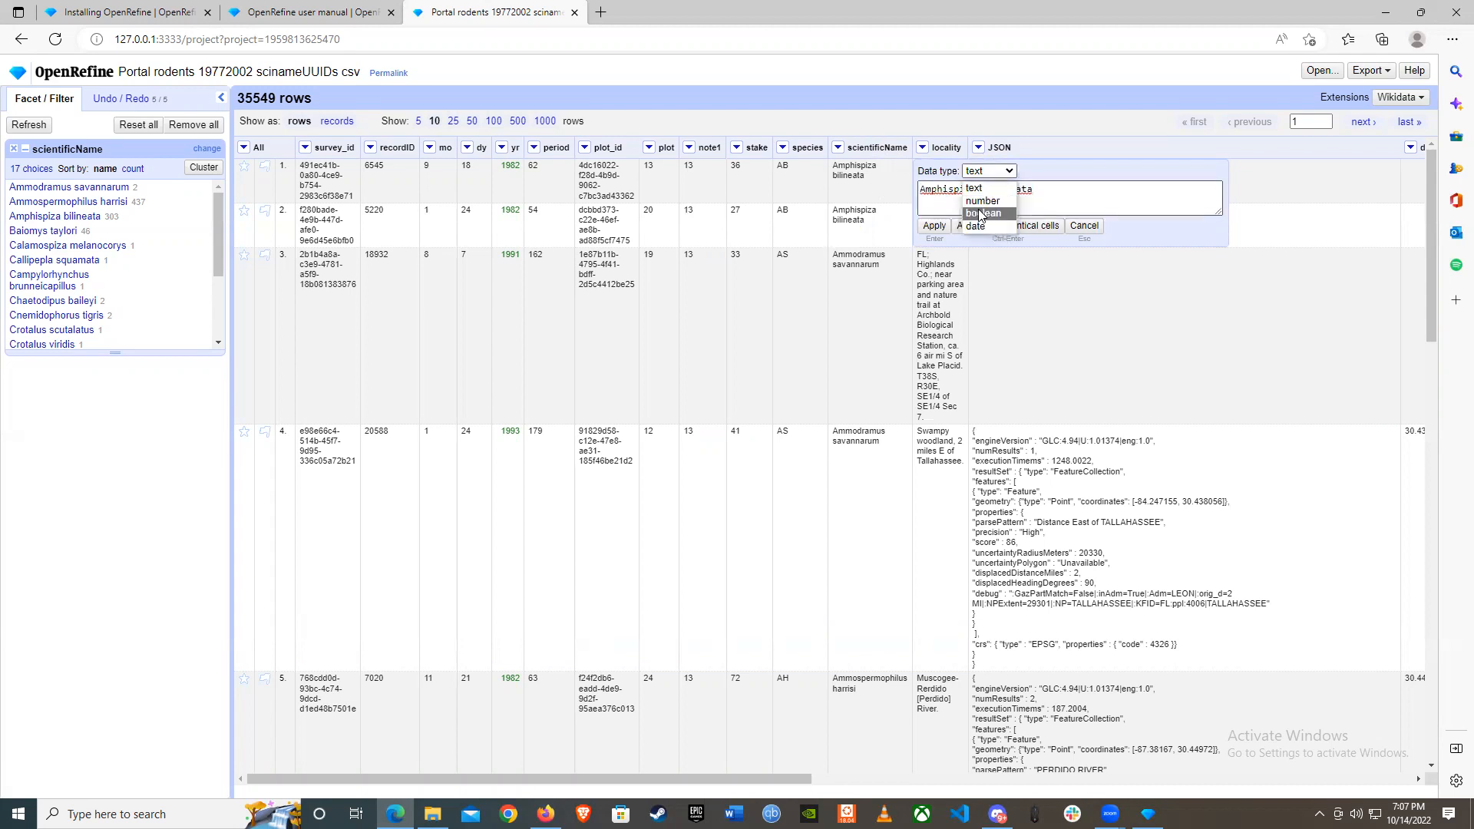
click(889, 194)
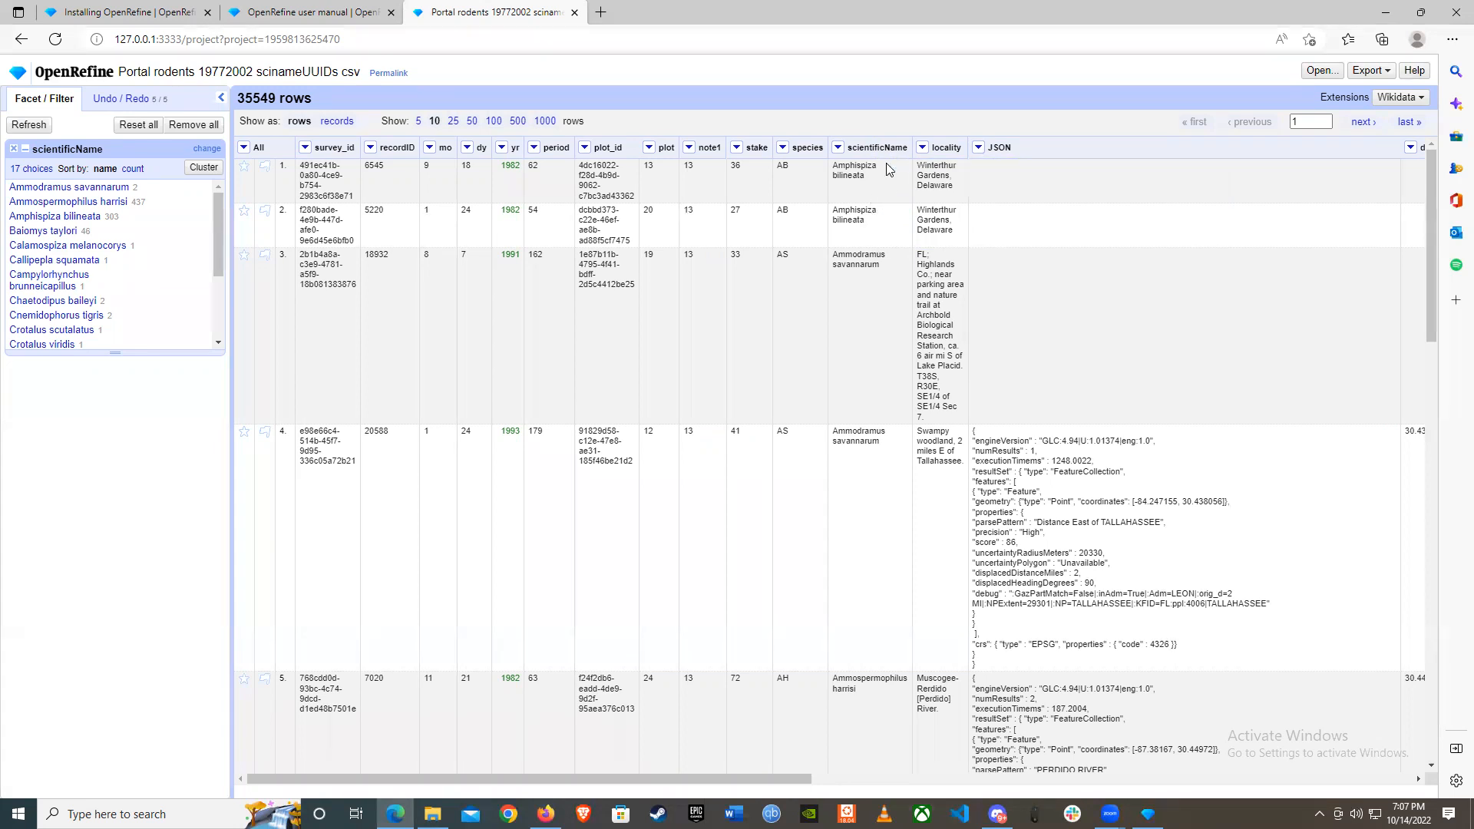
click(839, 149)
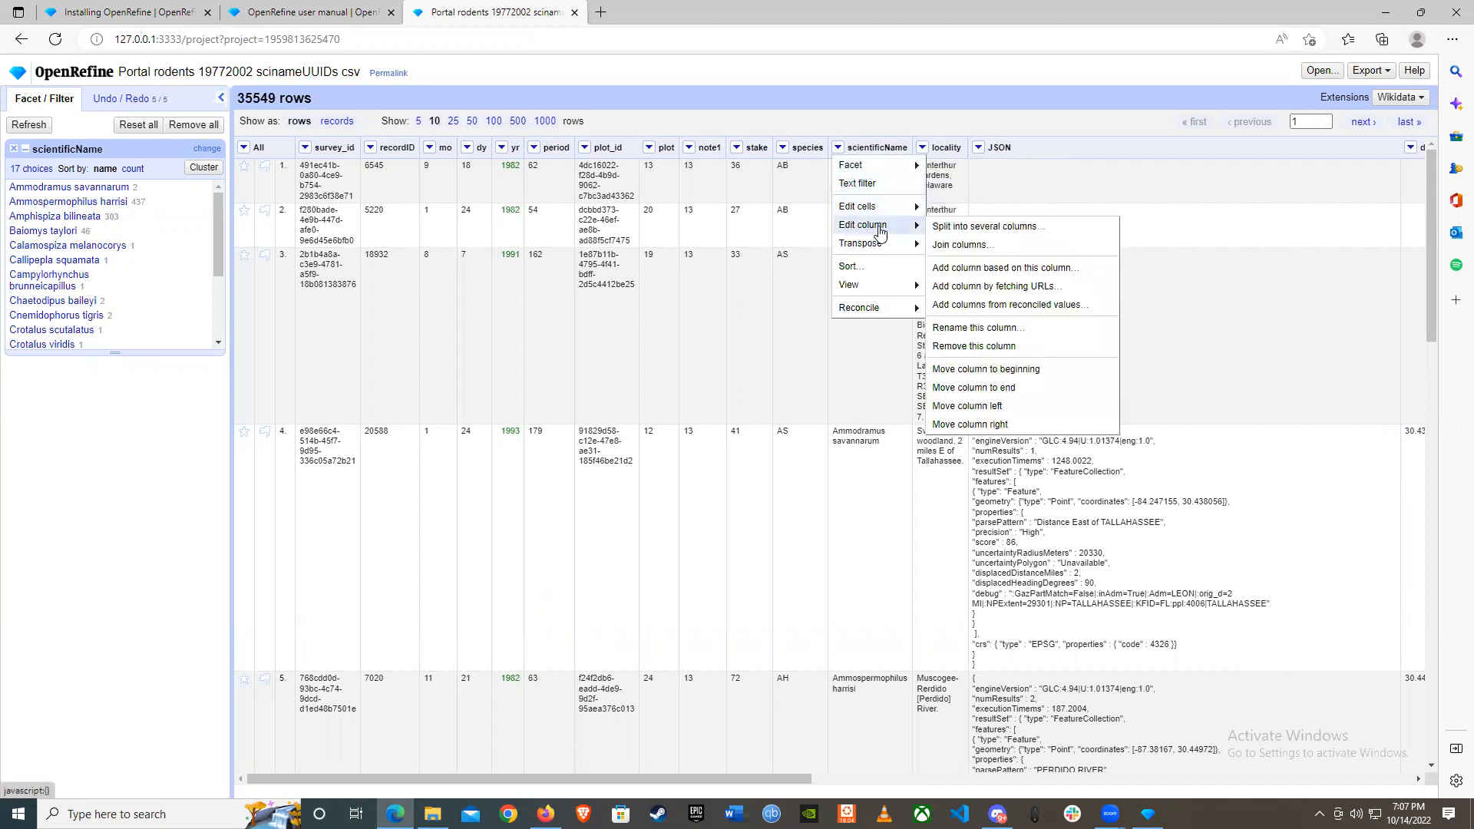
mouse_move(883, 309)
click(883, 355)
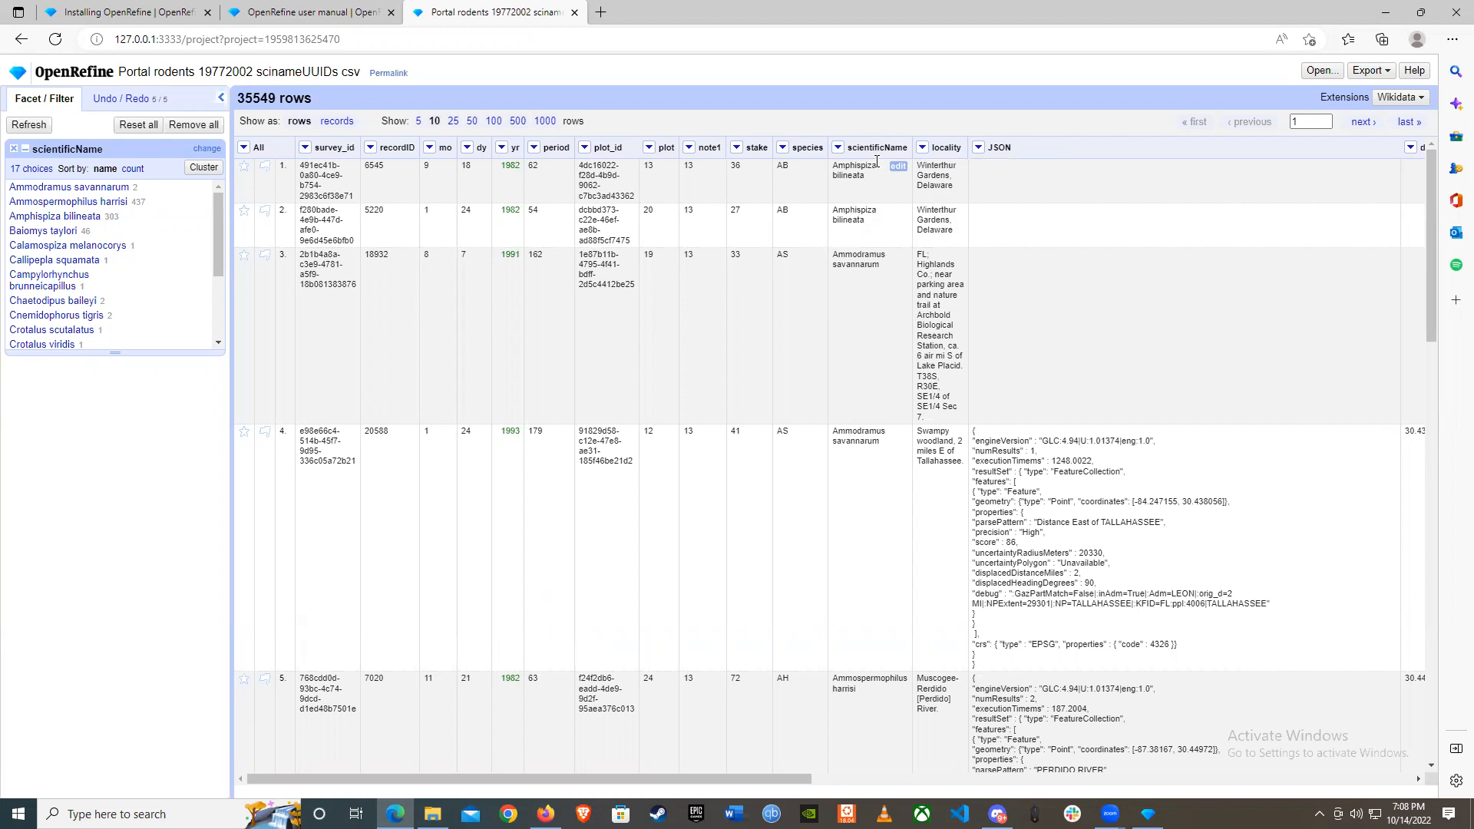
Step: Split the scientificName column into at most 2 columns, using a space as the separator
click(837, 148)
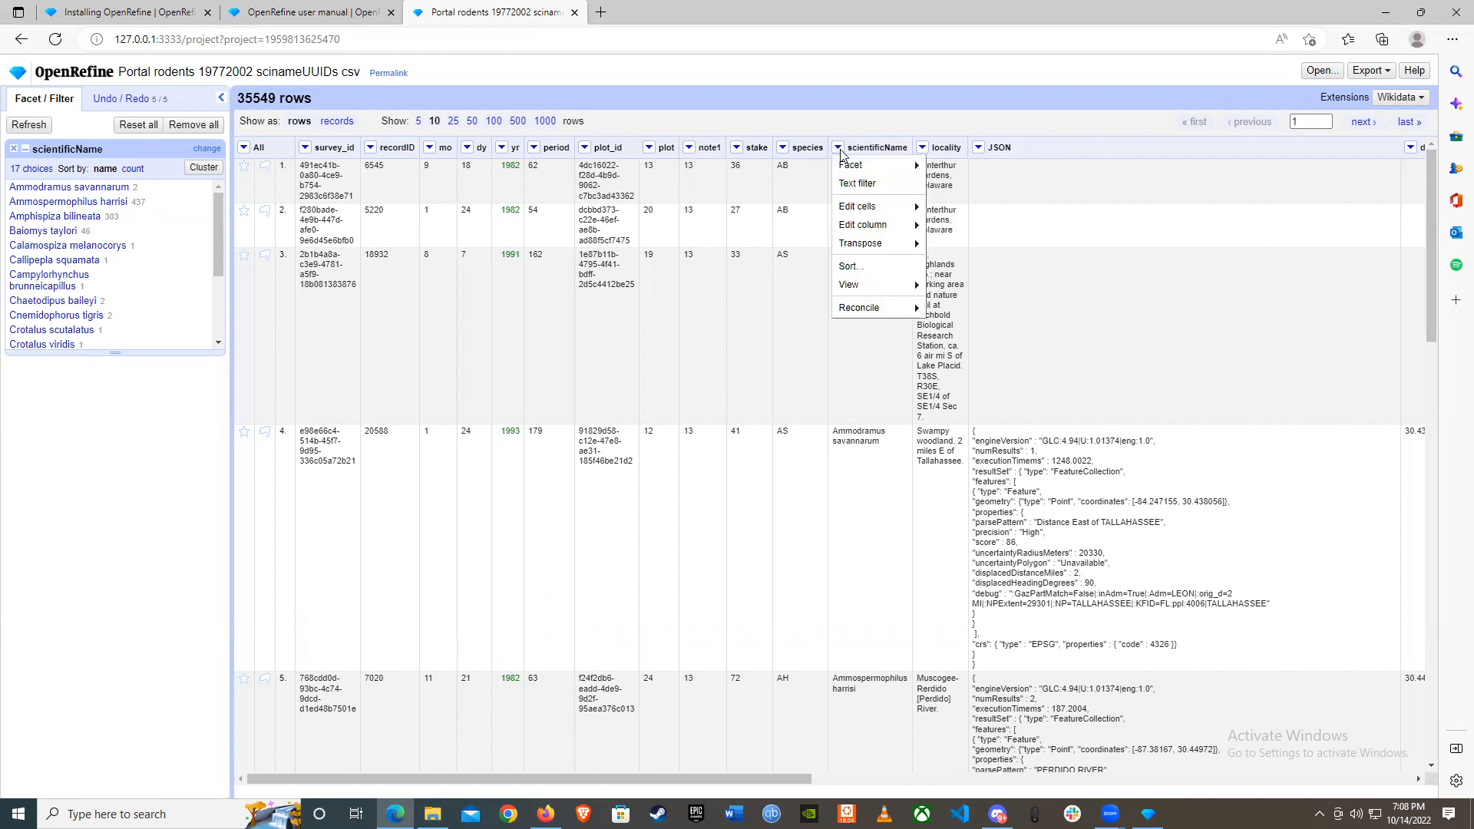
mouse_move(856, 227)
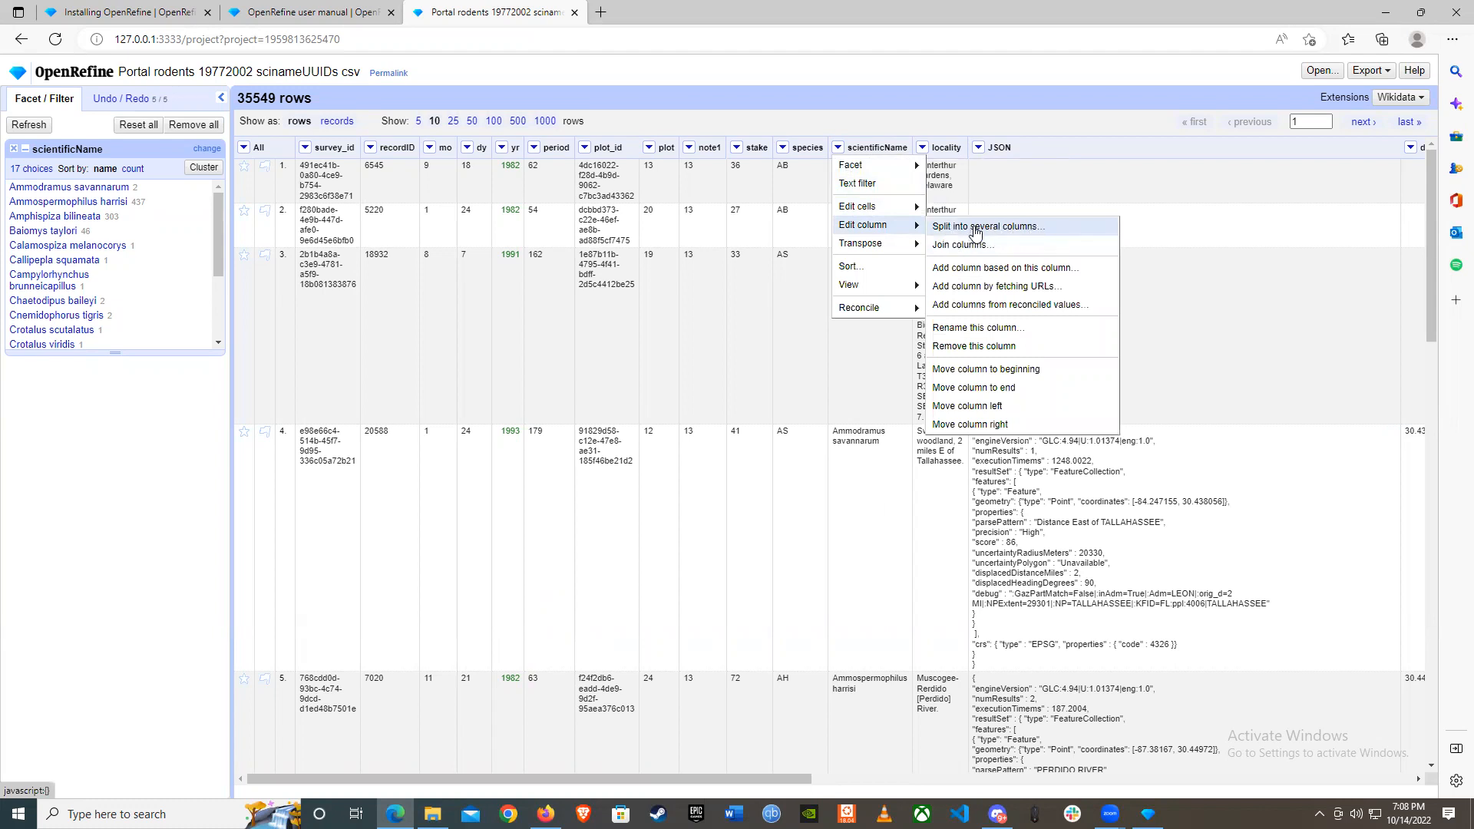
click(972, 227)
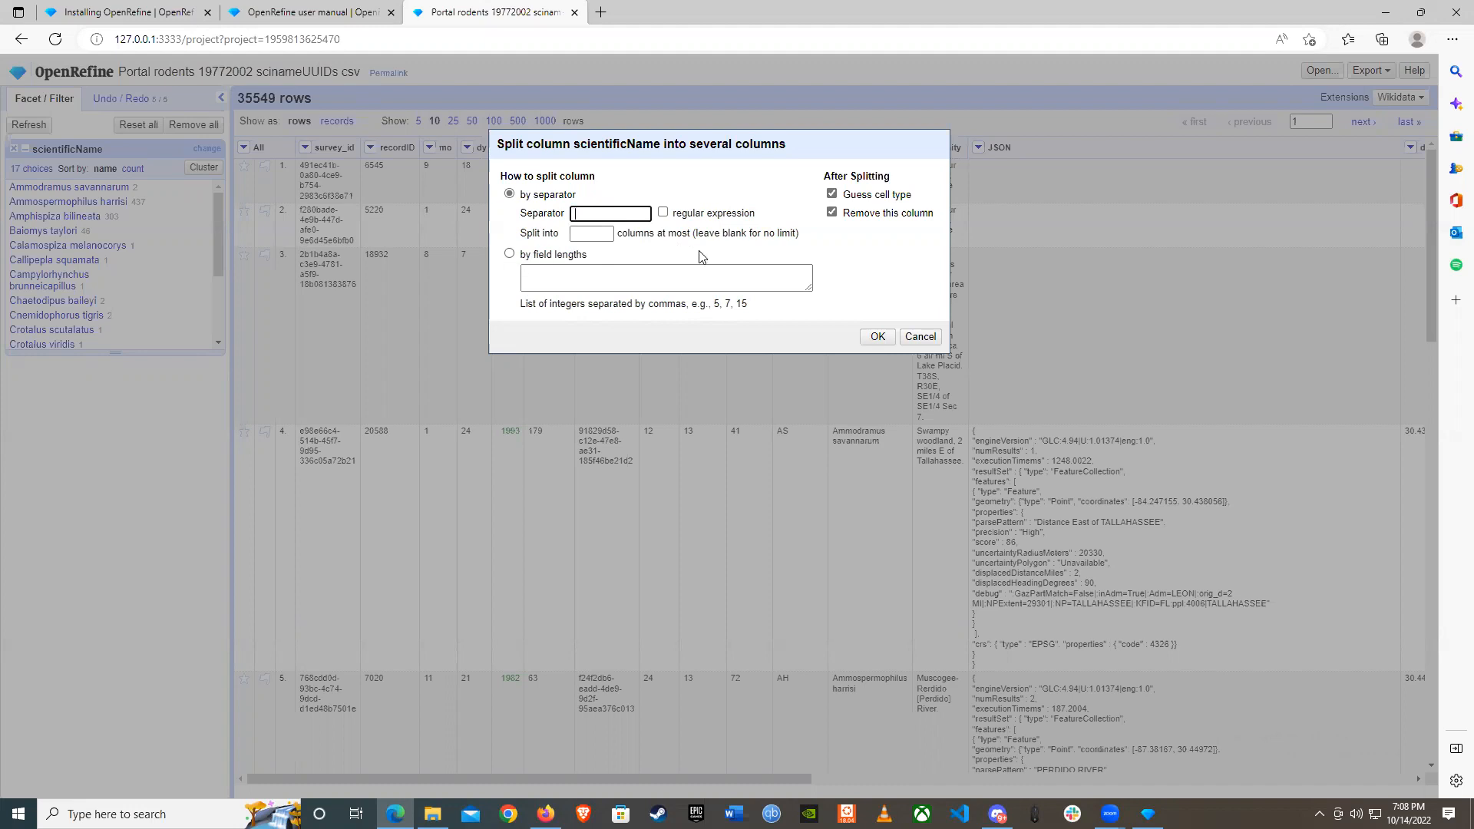
click(584, 234)
text(2)
click(879, 338)
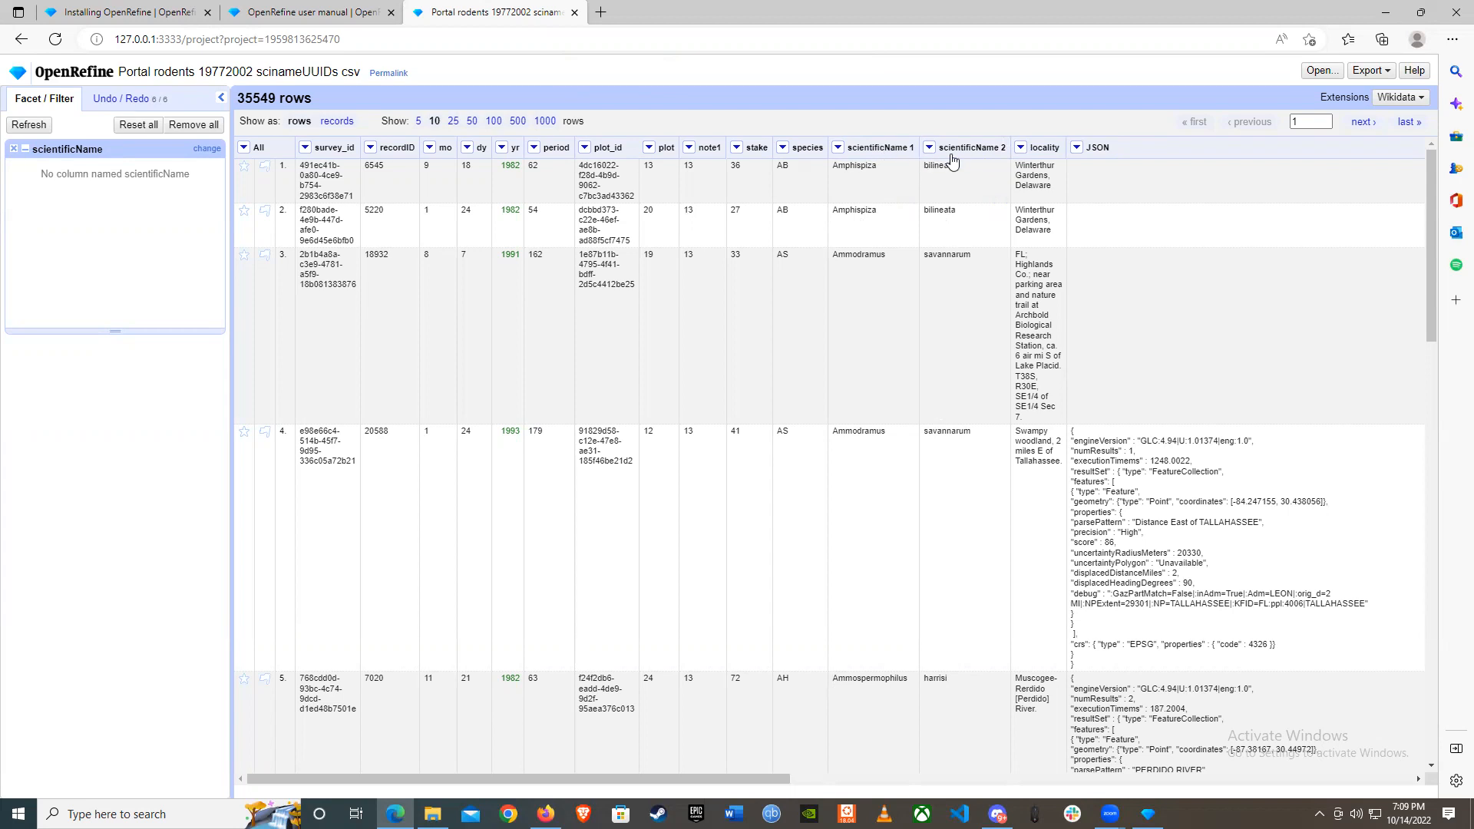
Step: Revert the project history to the last mass edit, project creation and the yr text transform in turn, and restore the scientificName split
click(102, 106)
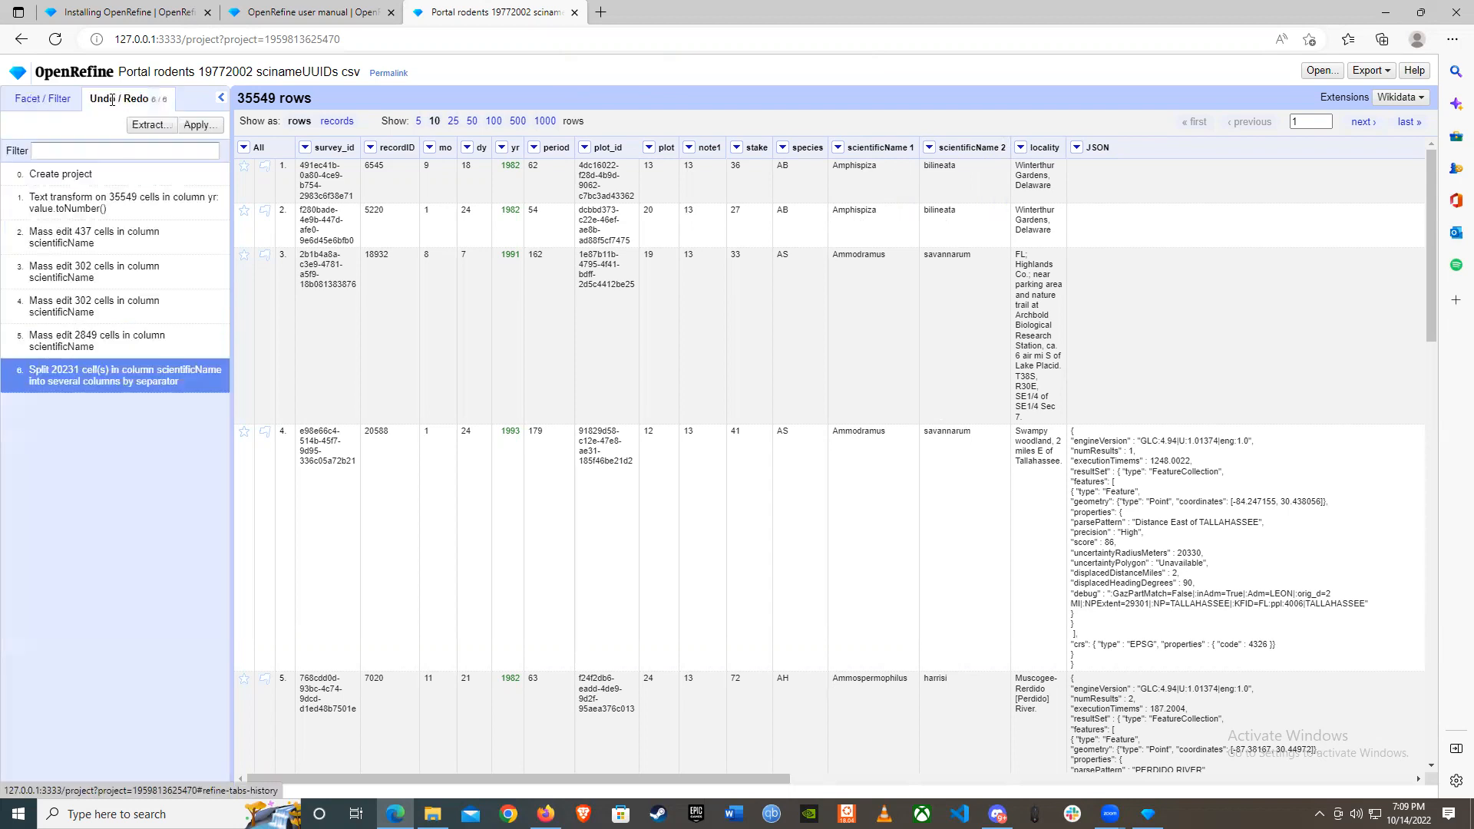
click(81, 341)
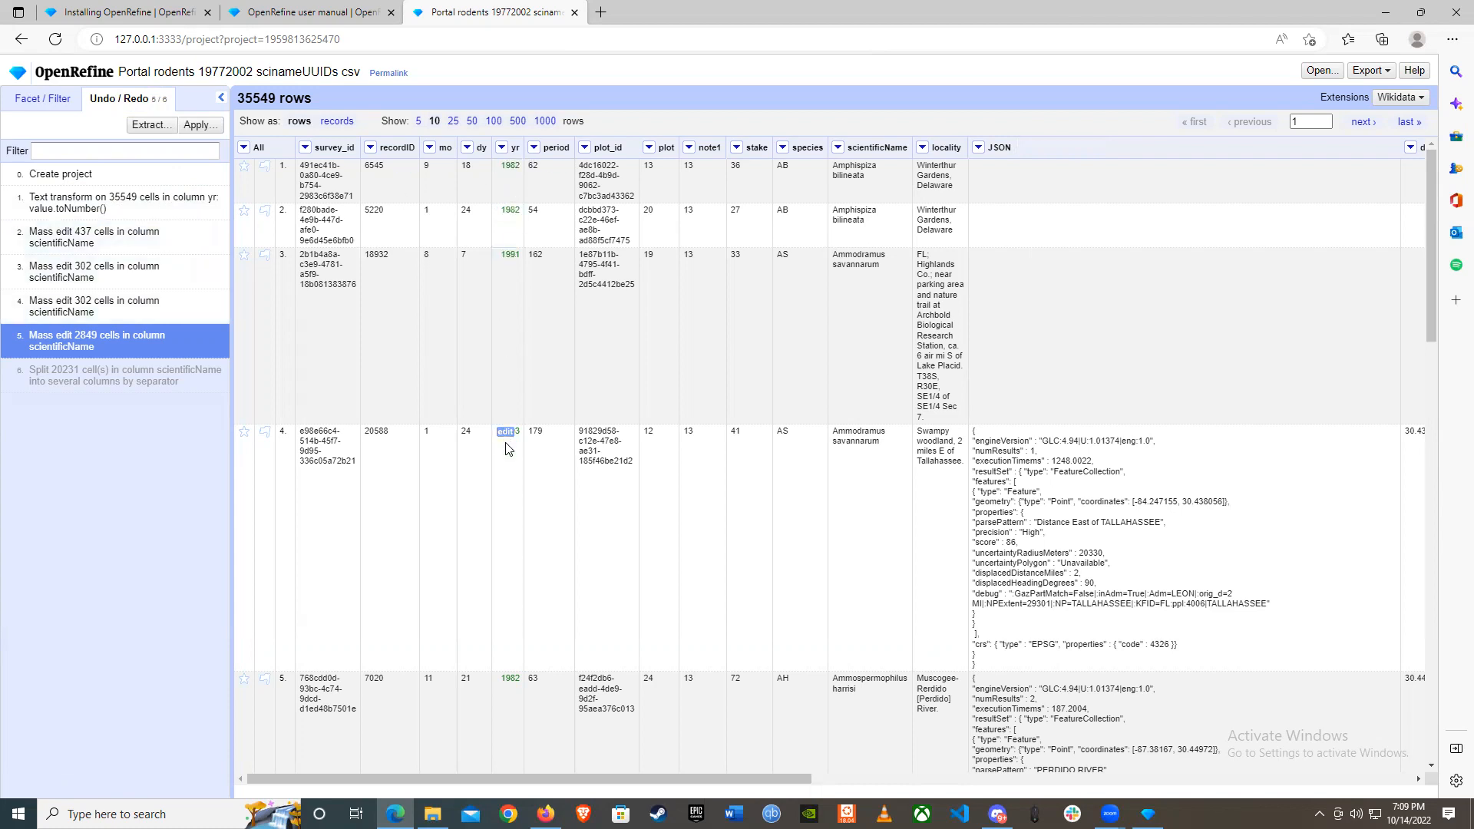
click(99, 179)
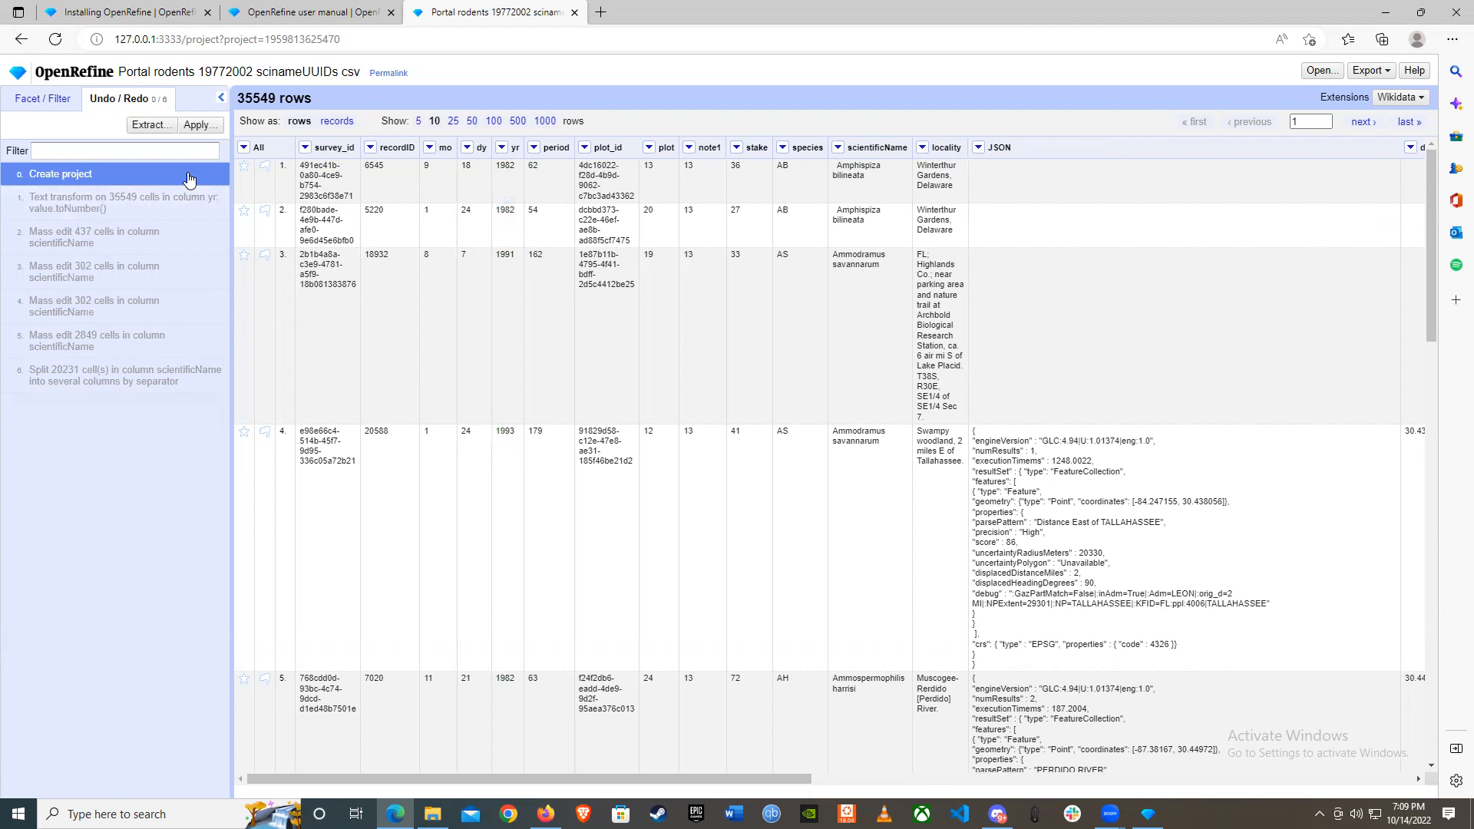
click(59, 214)
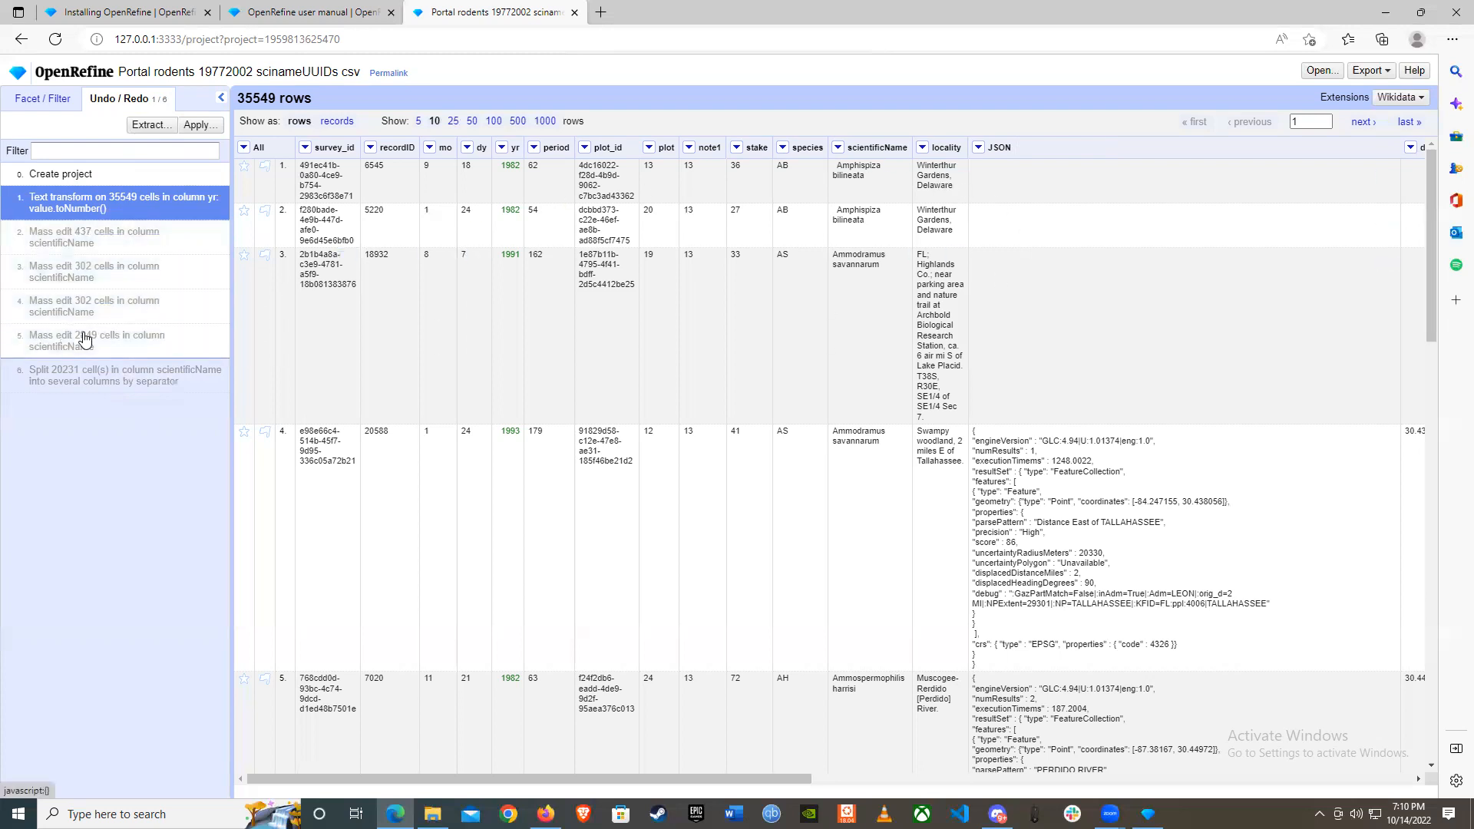
click(113, 372)
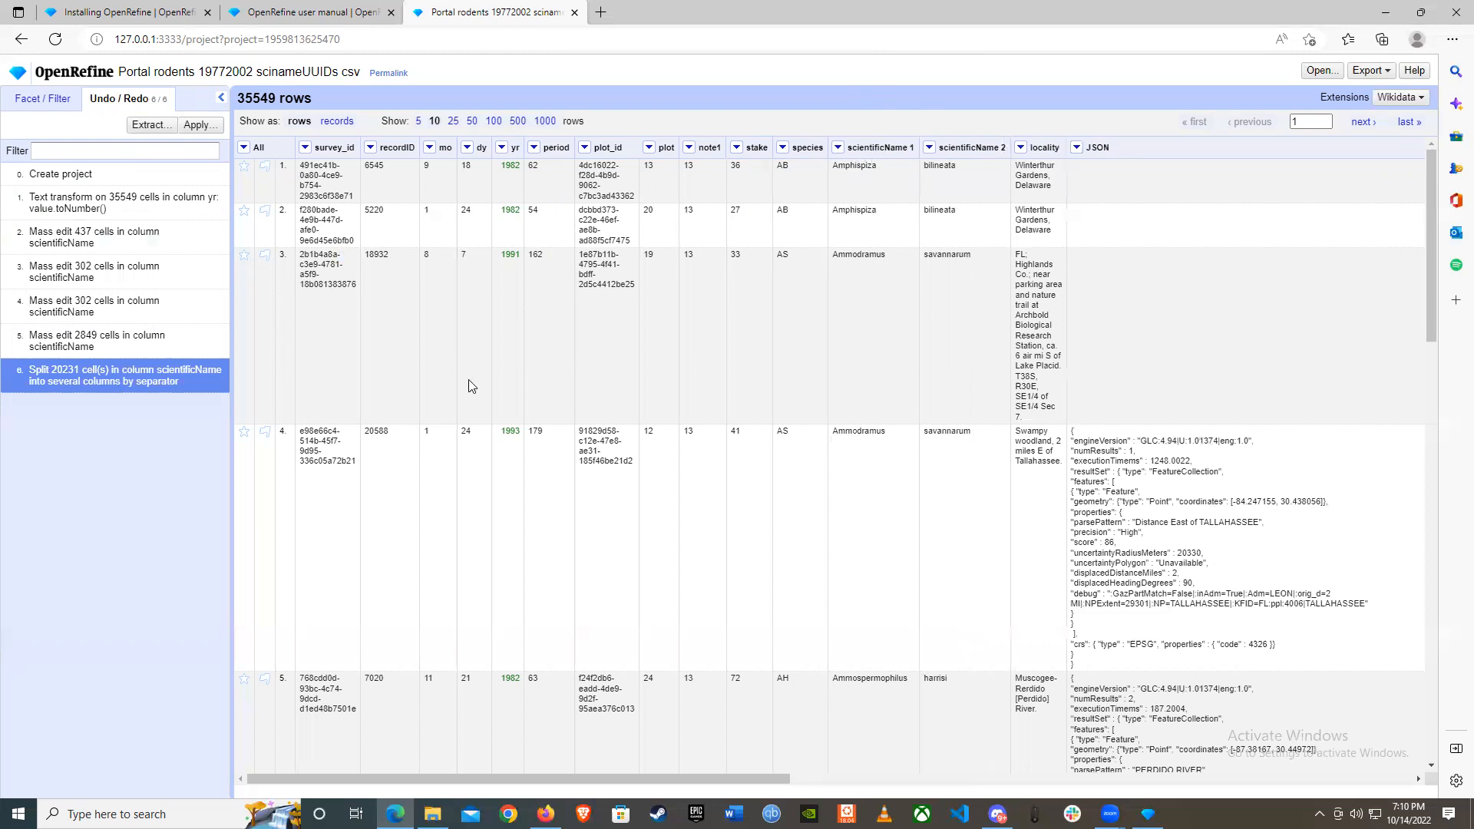
Step: Undo the scientificName split and view the dialog for applying an extracted operation history, cancelling without performing any operations
click(89, 340)
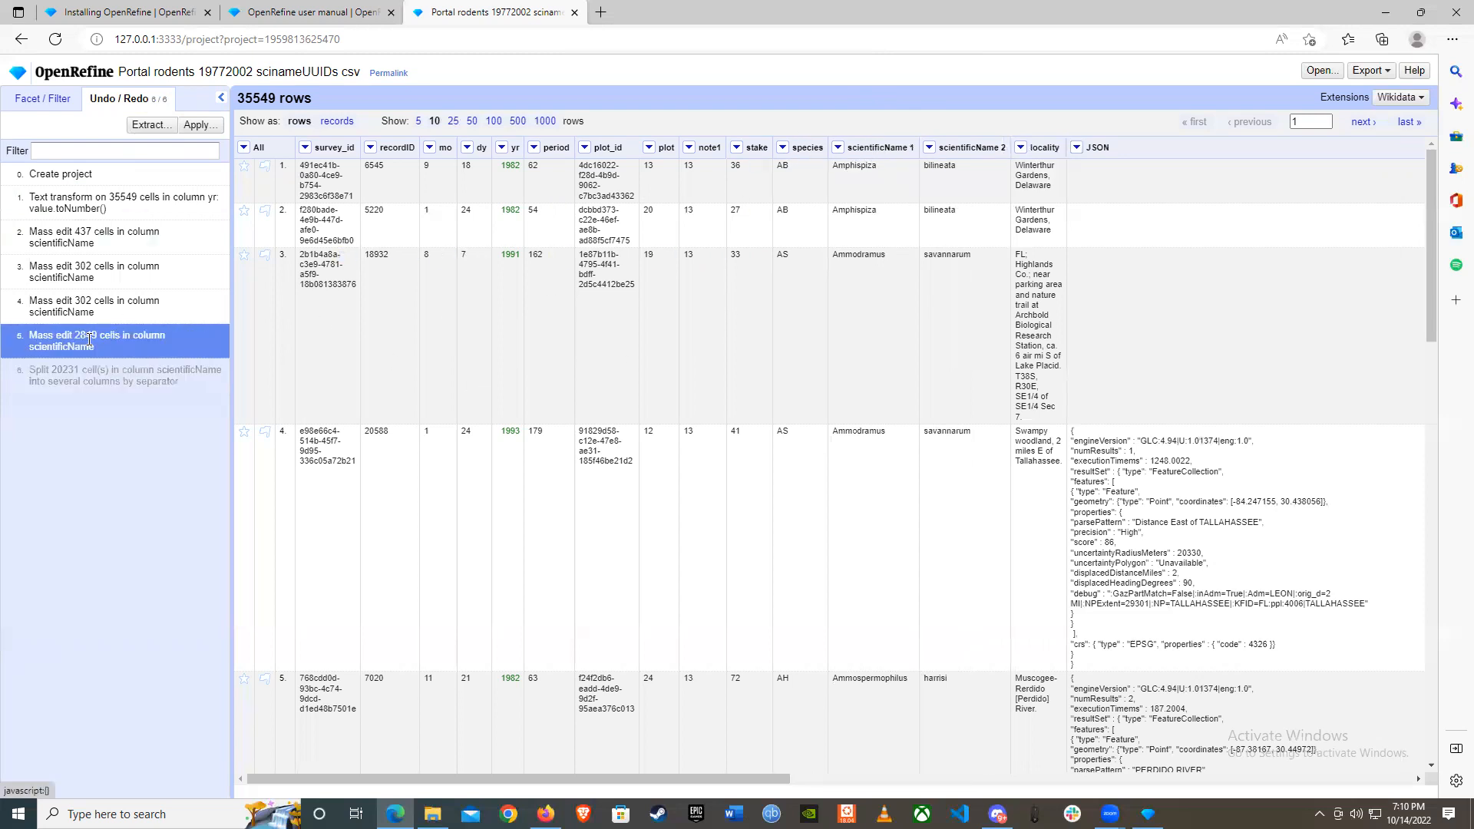
click(198, 126)
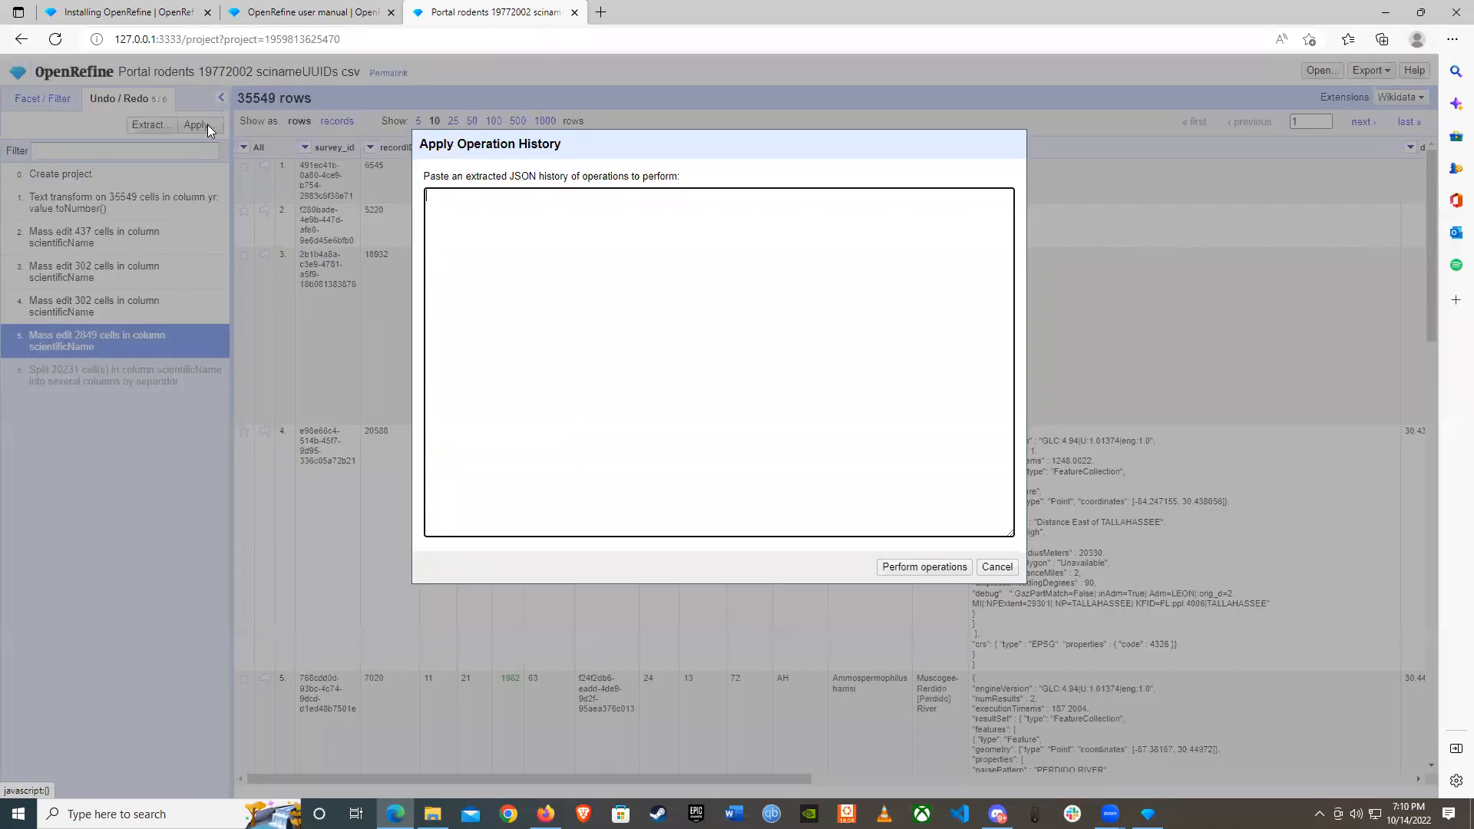
click(997, 567)
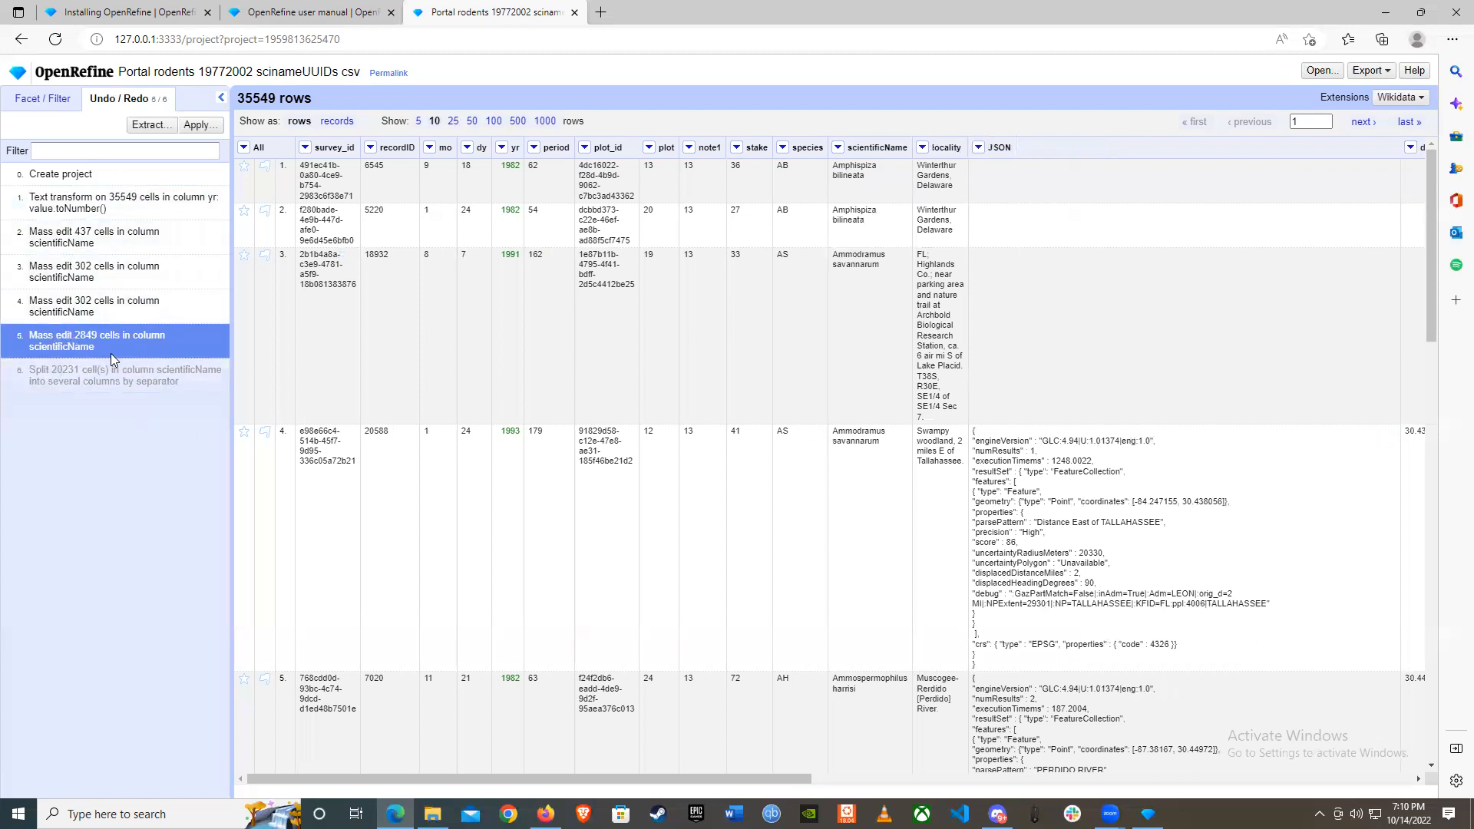
click(222, 98)
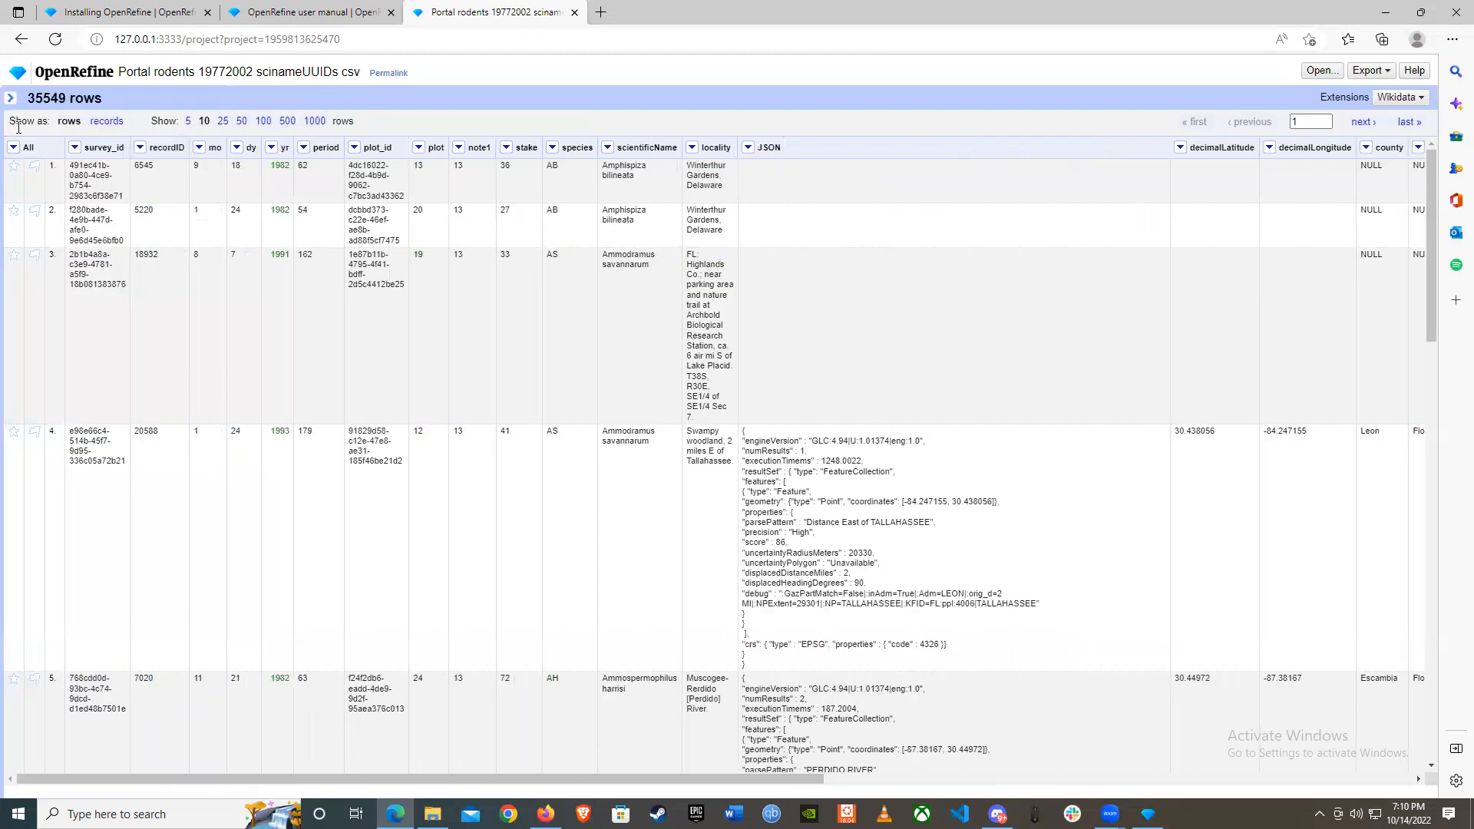
click(11, 98)
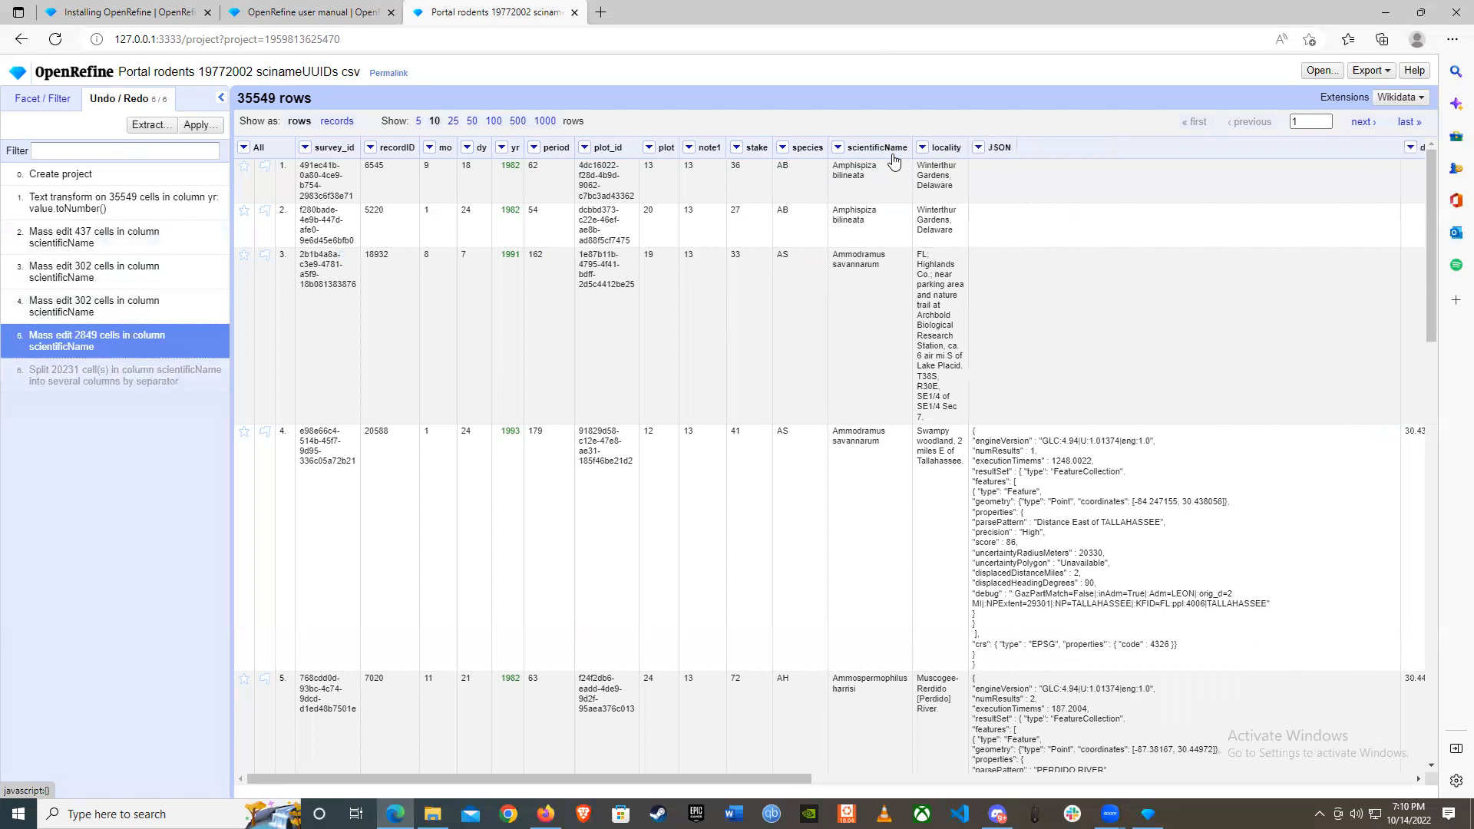
Step: Toggle repeatedly between the project states before and after the scientificName split to compare the columns
right_click(99, 384)
key(Escape)
click(78, 372)
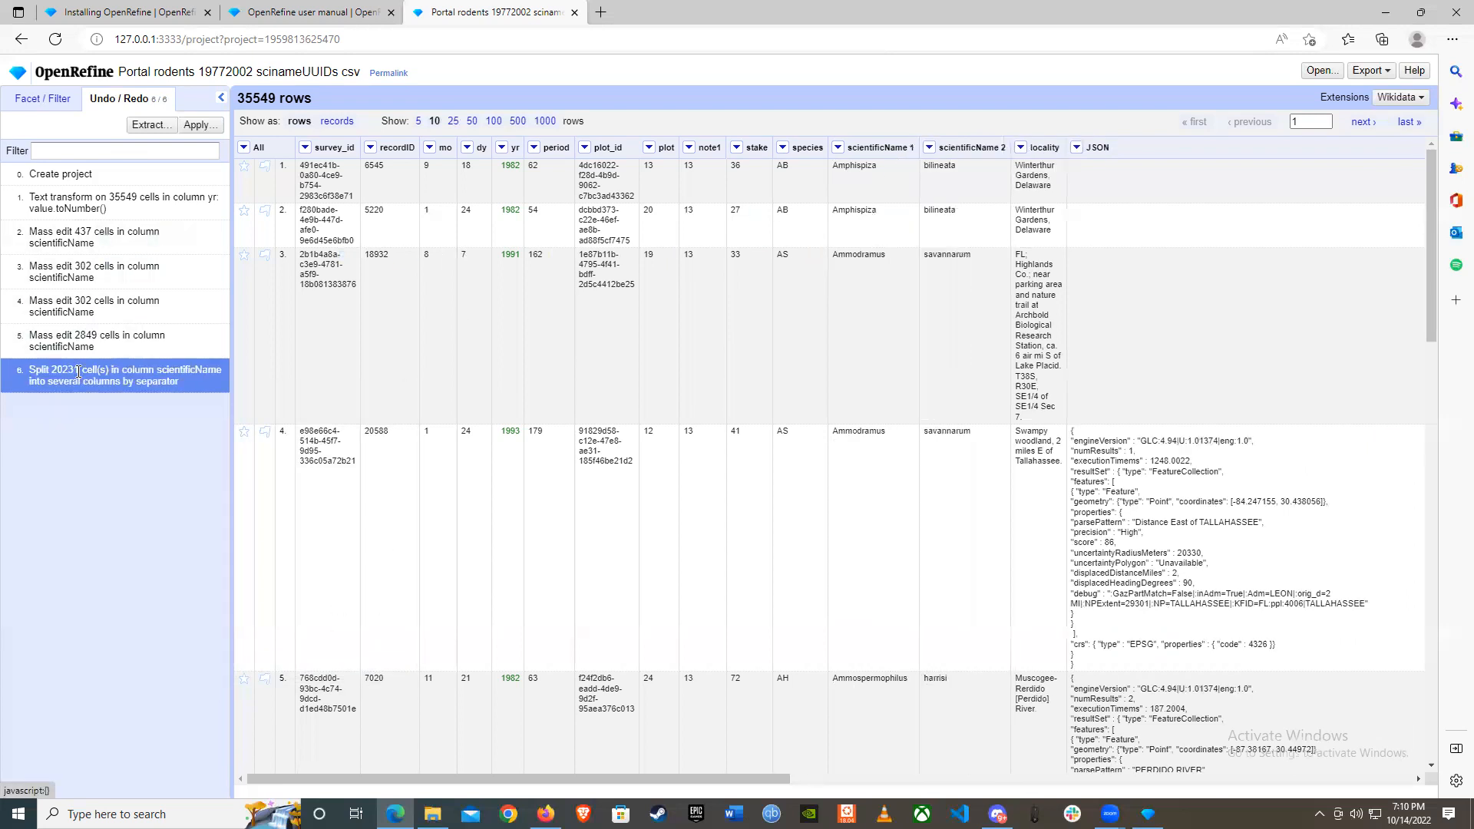
click(120, 338)
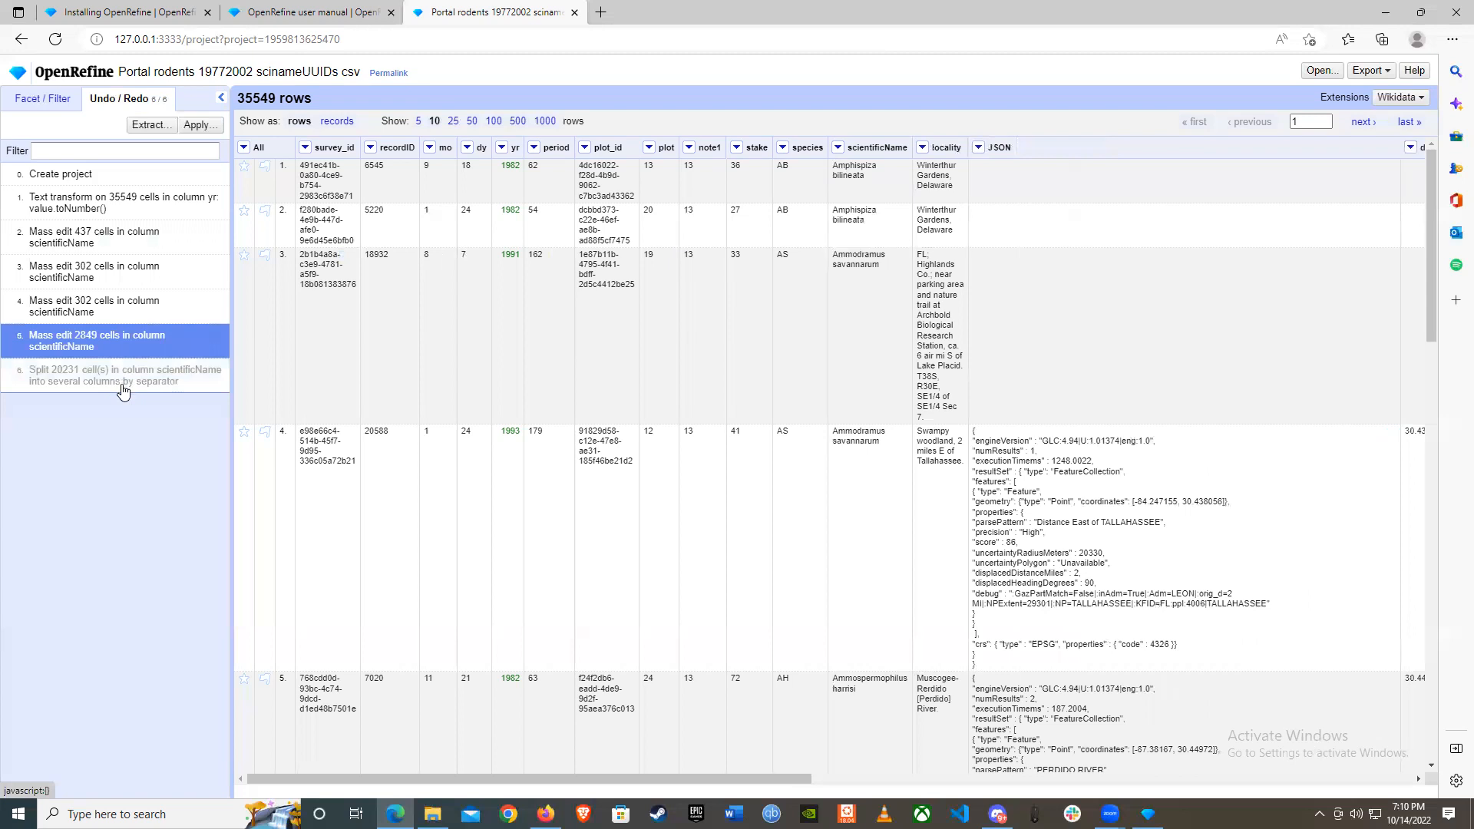
click(142, 384)
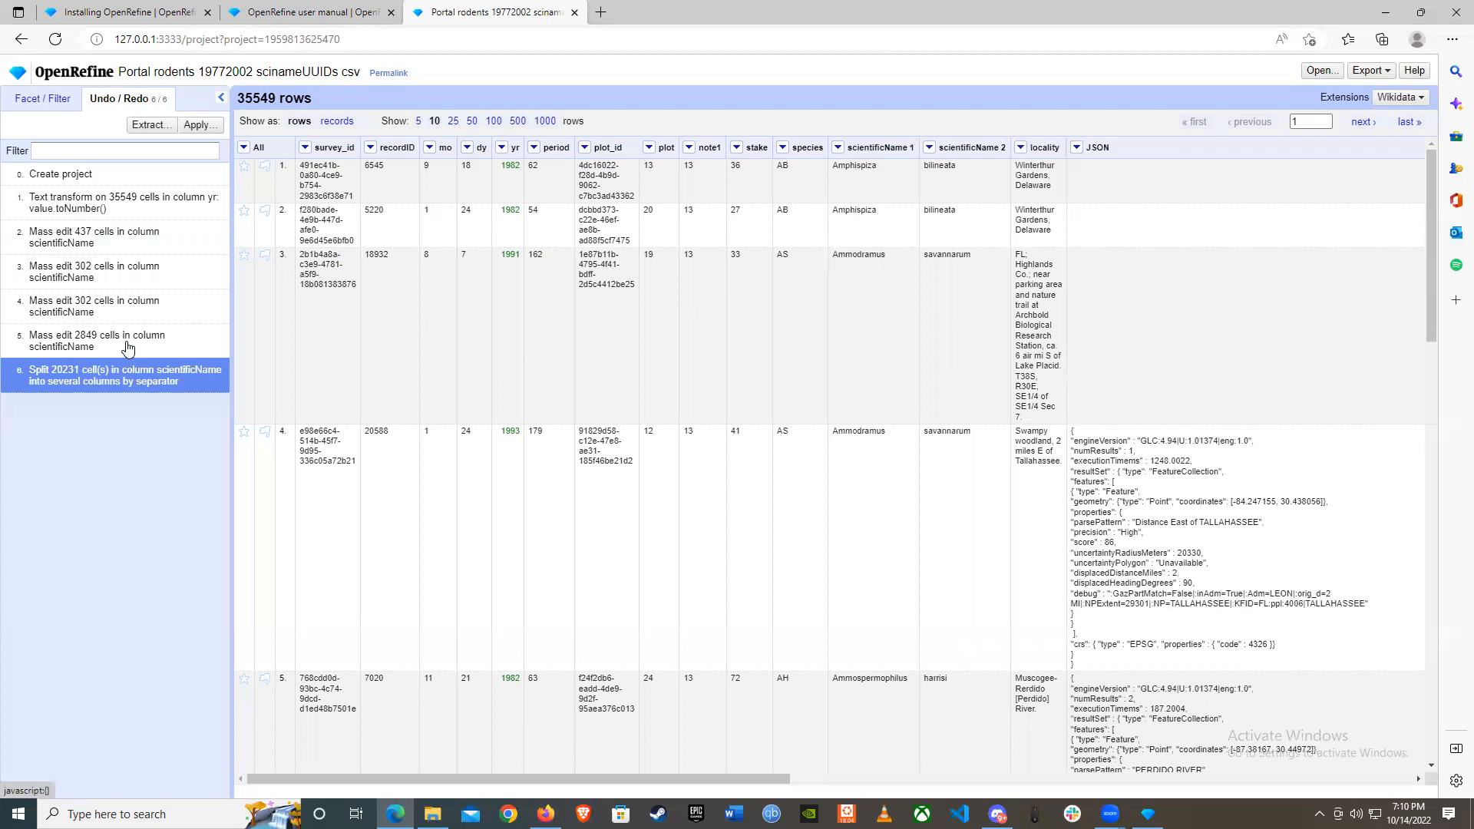
click(127, 347)
click(138, 375)
click(137, 345)
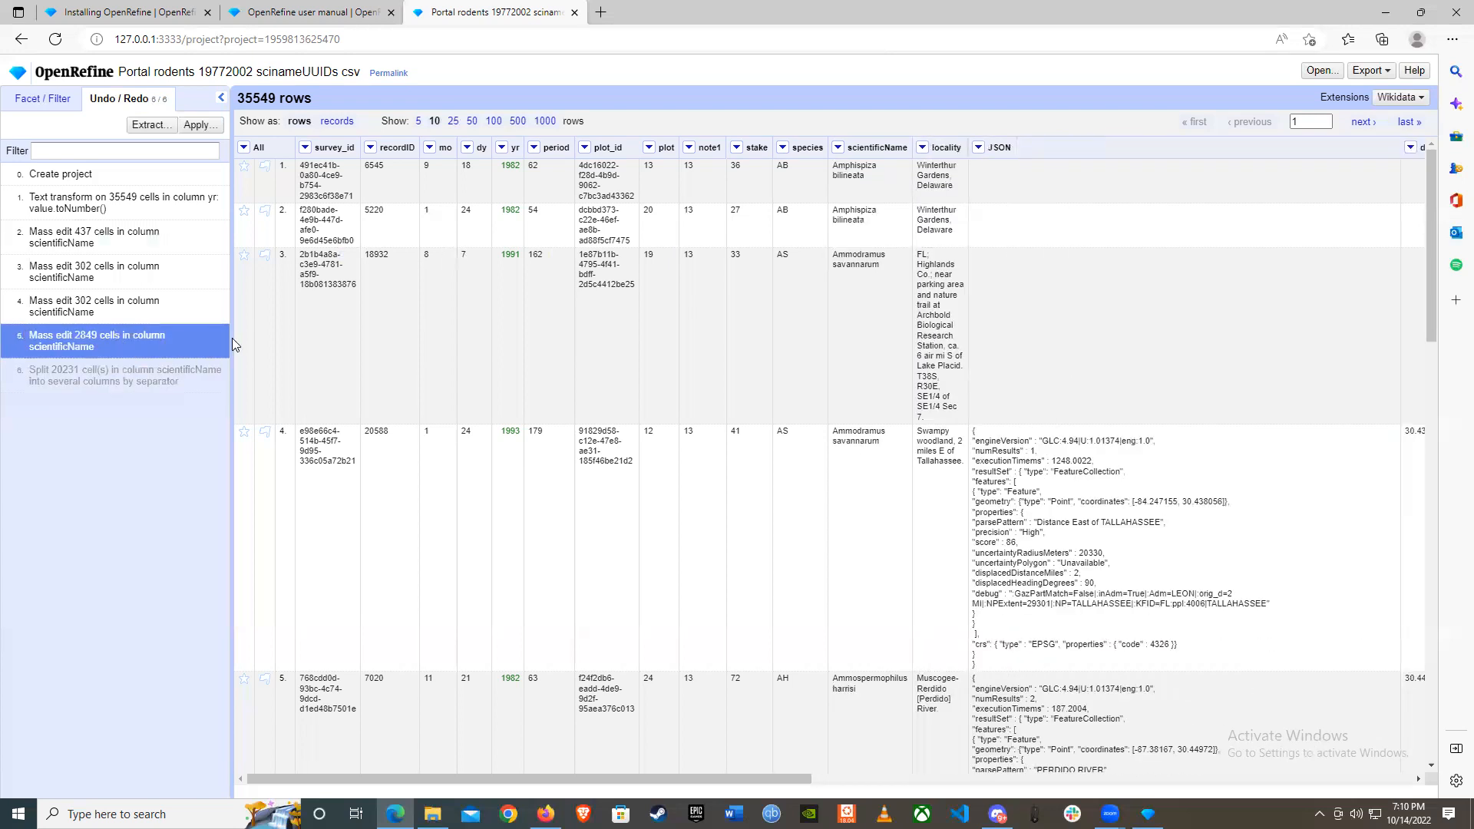
click(141, 384)
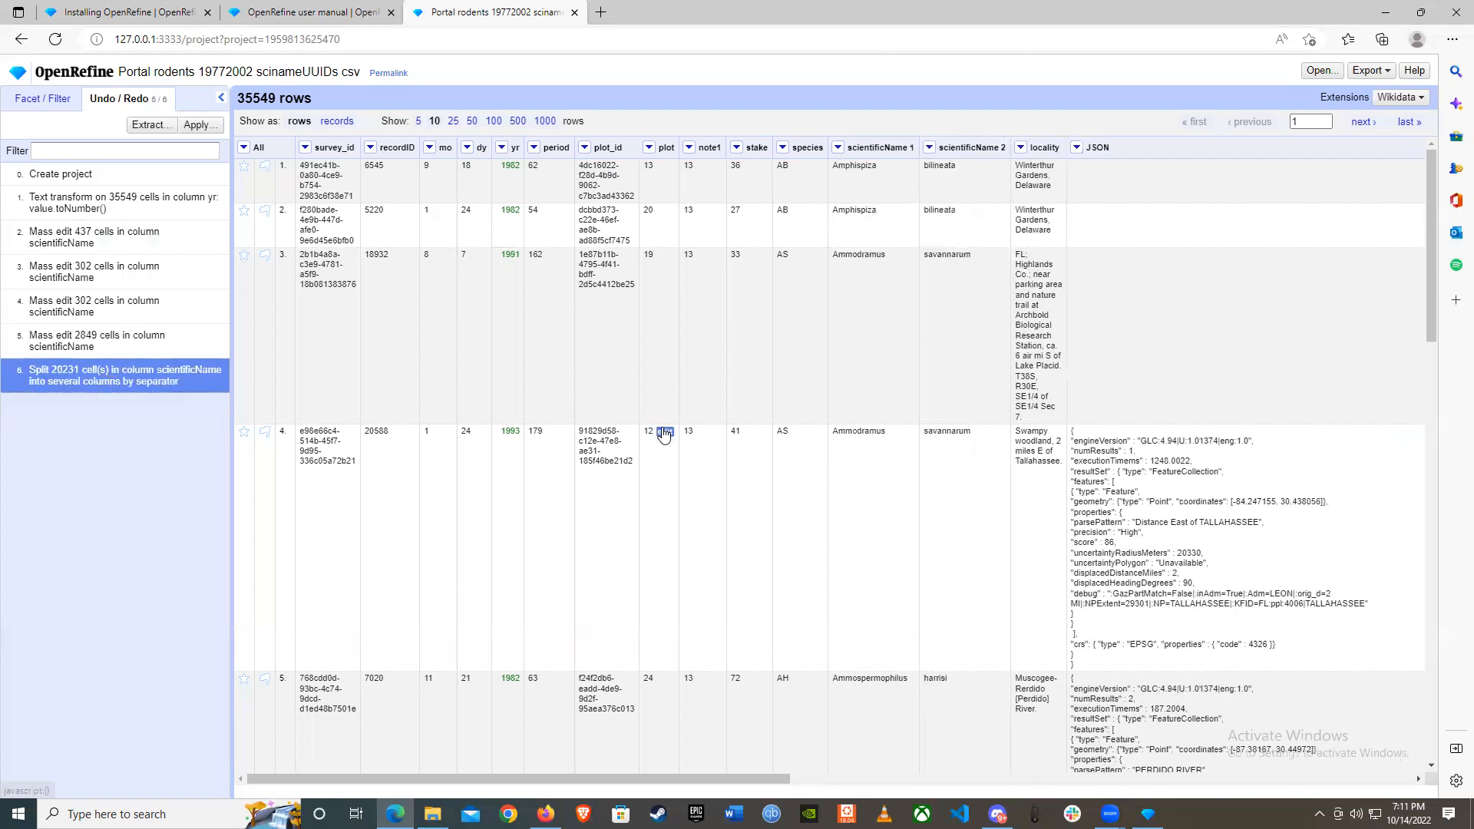
Step: Revert the project to the last mass edit before the scientificName split and check the scientificName facet
click(77, 350)
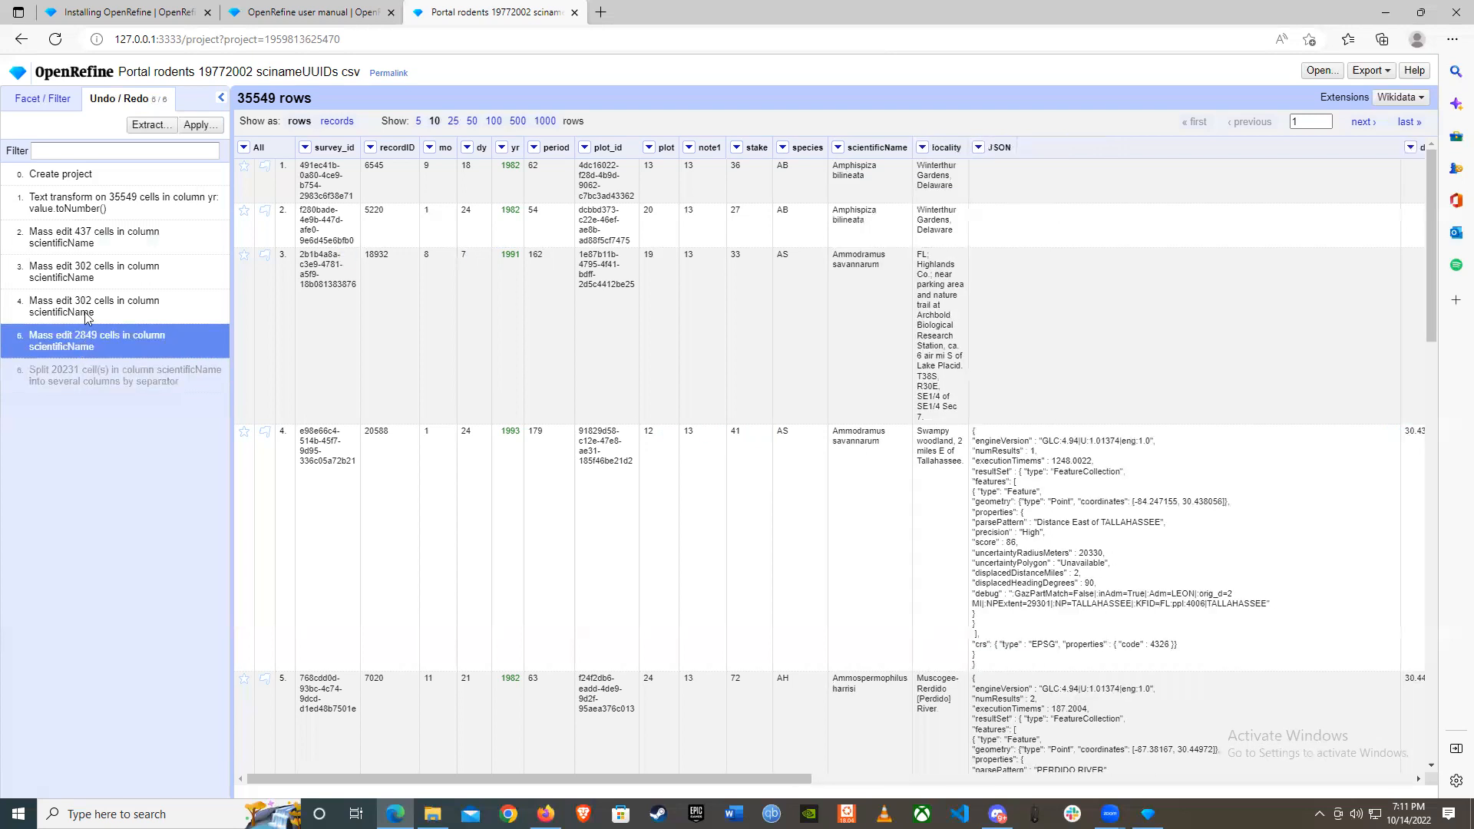
click(63, 106)
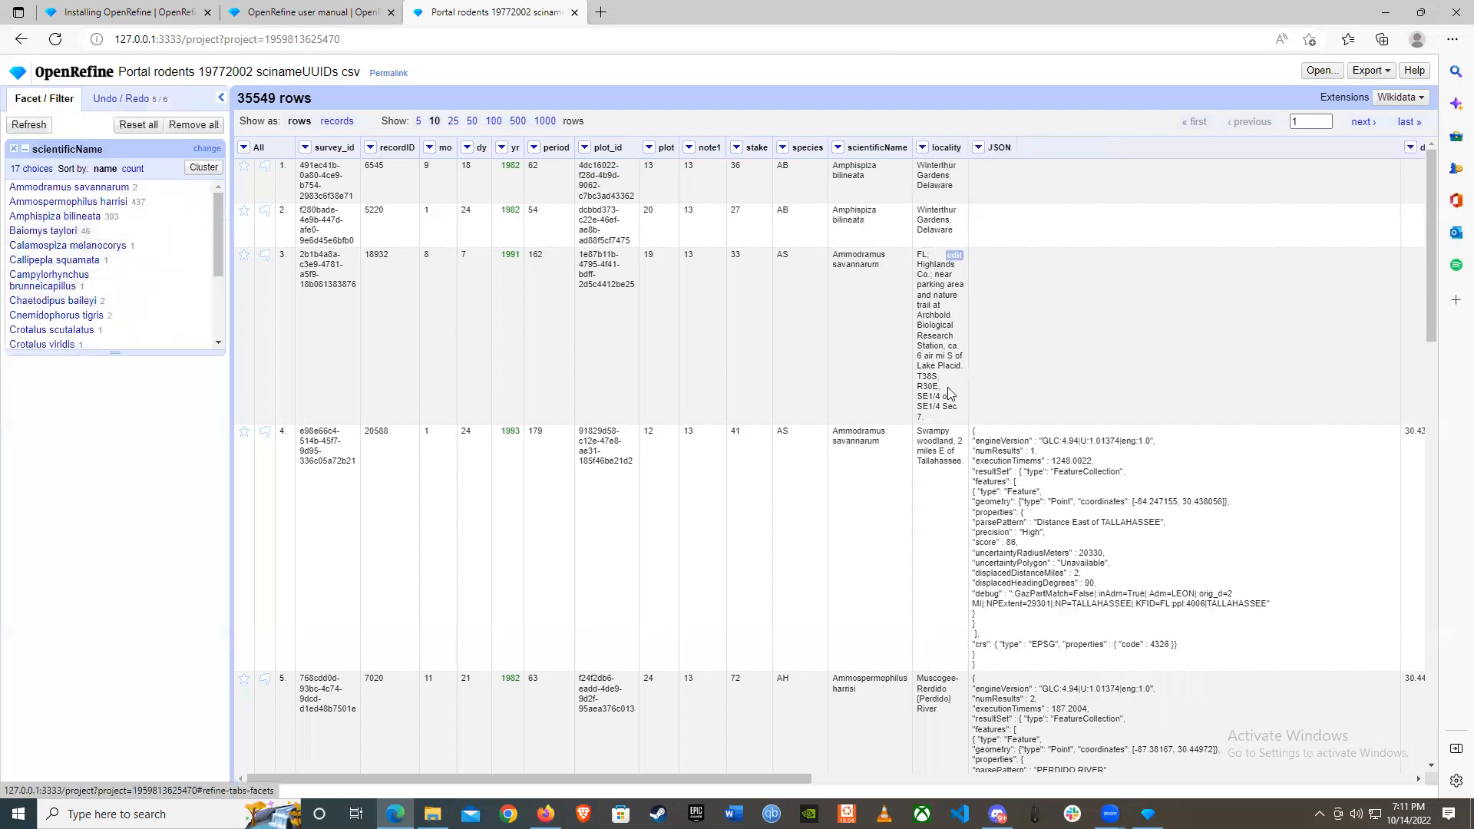
click(119, 98)
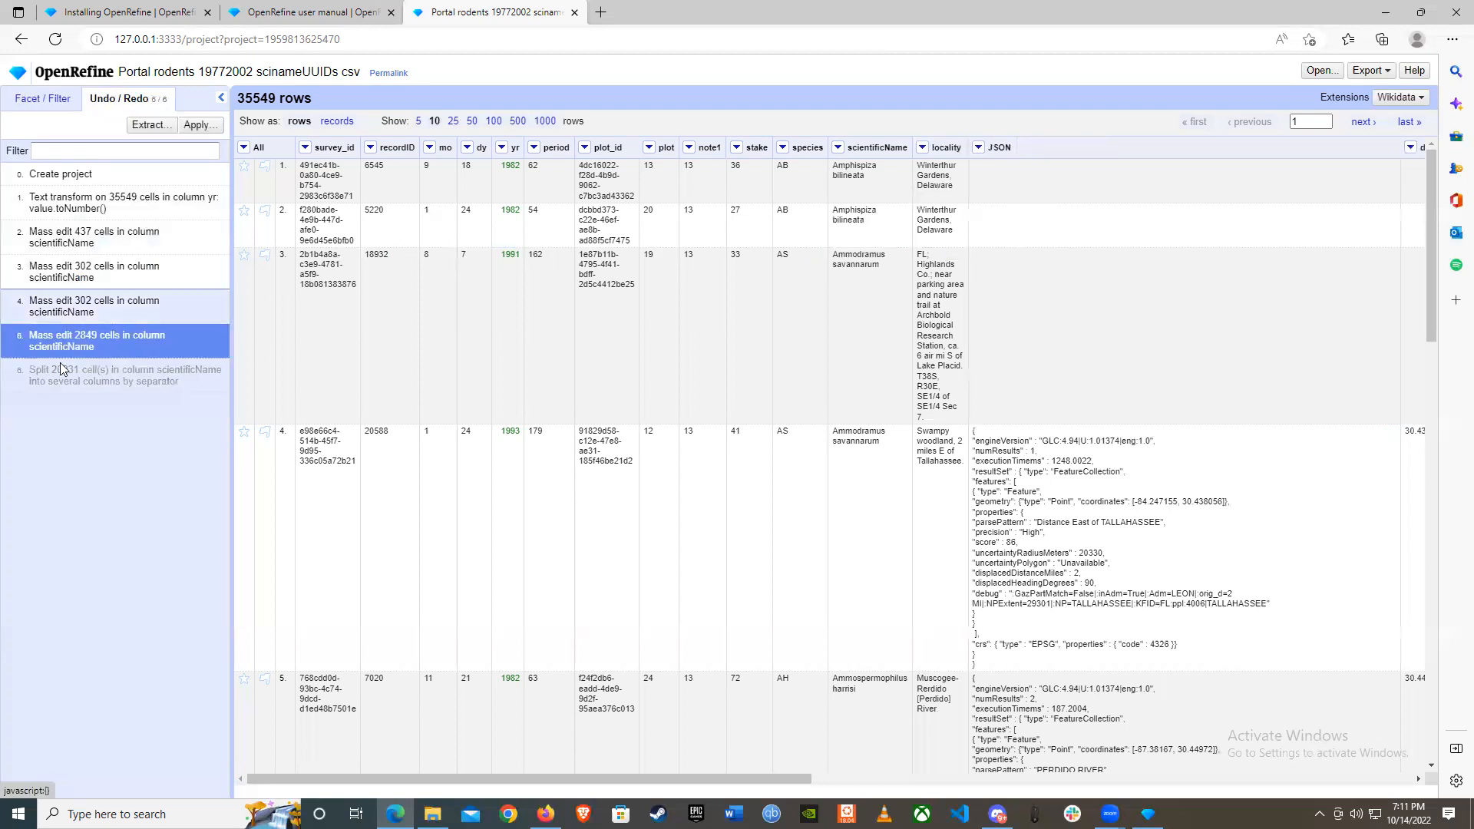
click(42, 98)
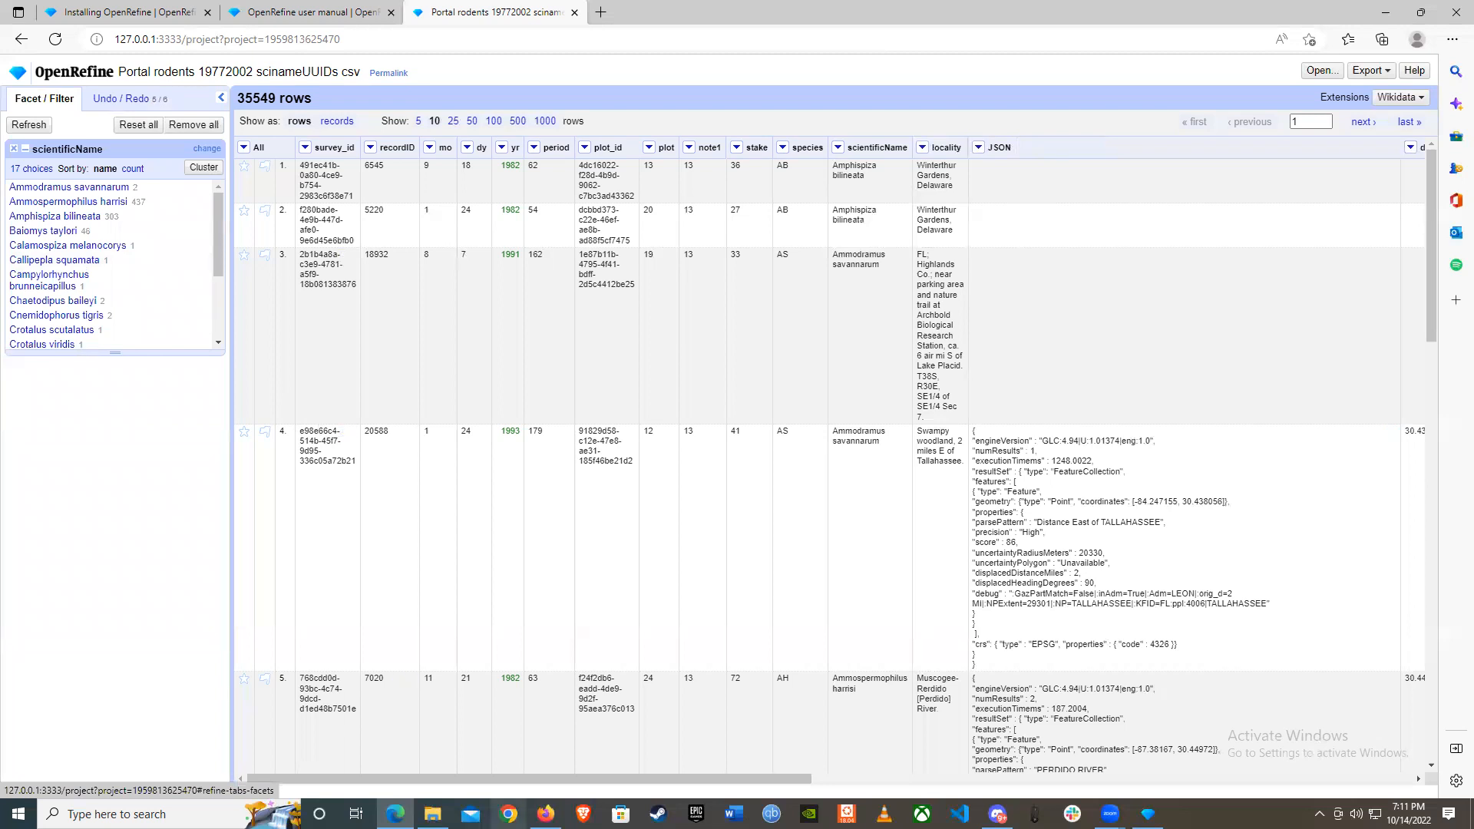
Step: Switch to the lesson in Firefox, review Undo / Redo, open the Filtering and Sorting episode, and return to OpenRefine in Edge
click(568, 741)
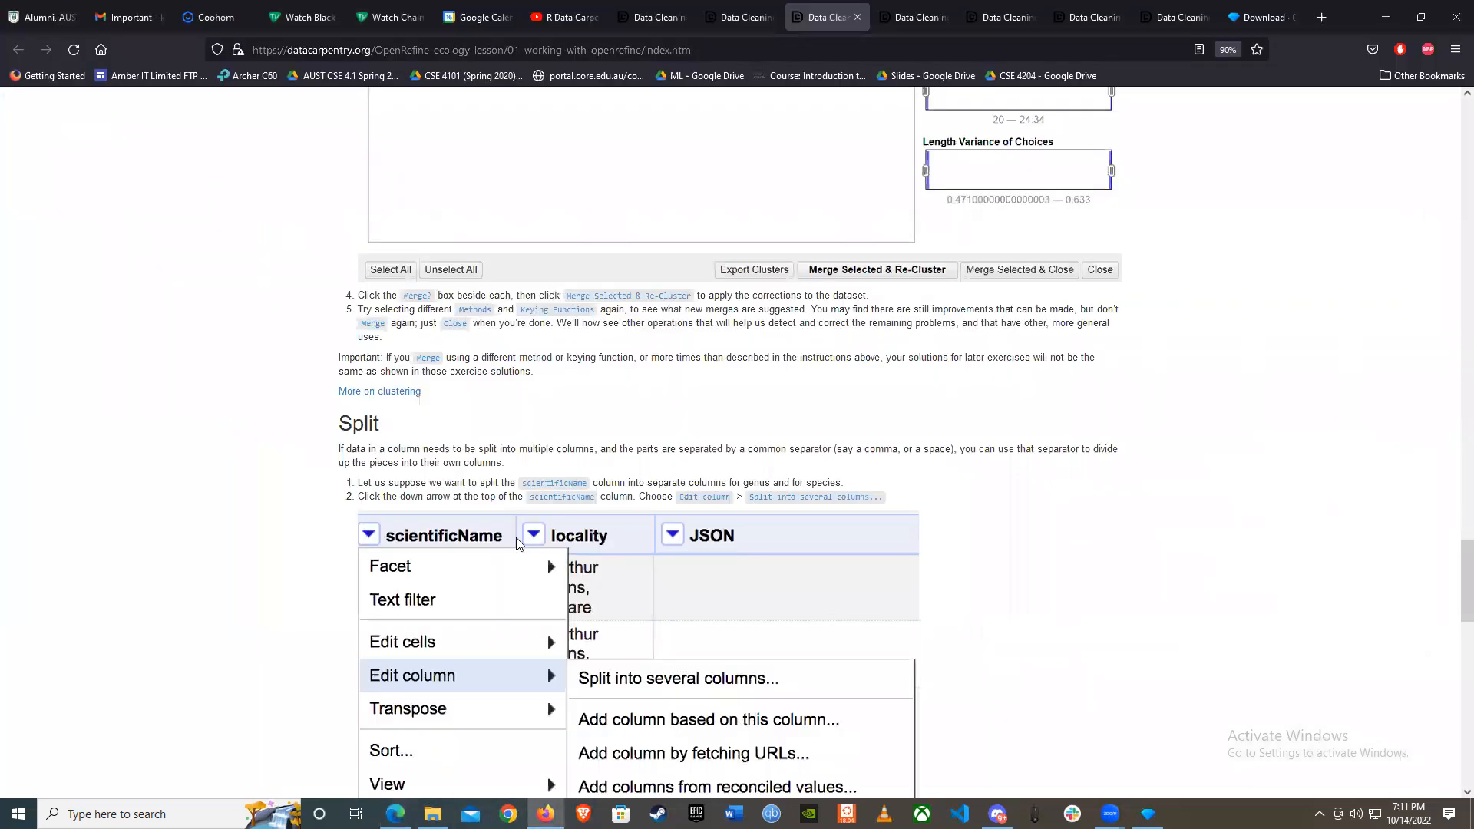
scroll(516, 537, down, 15)
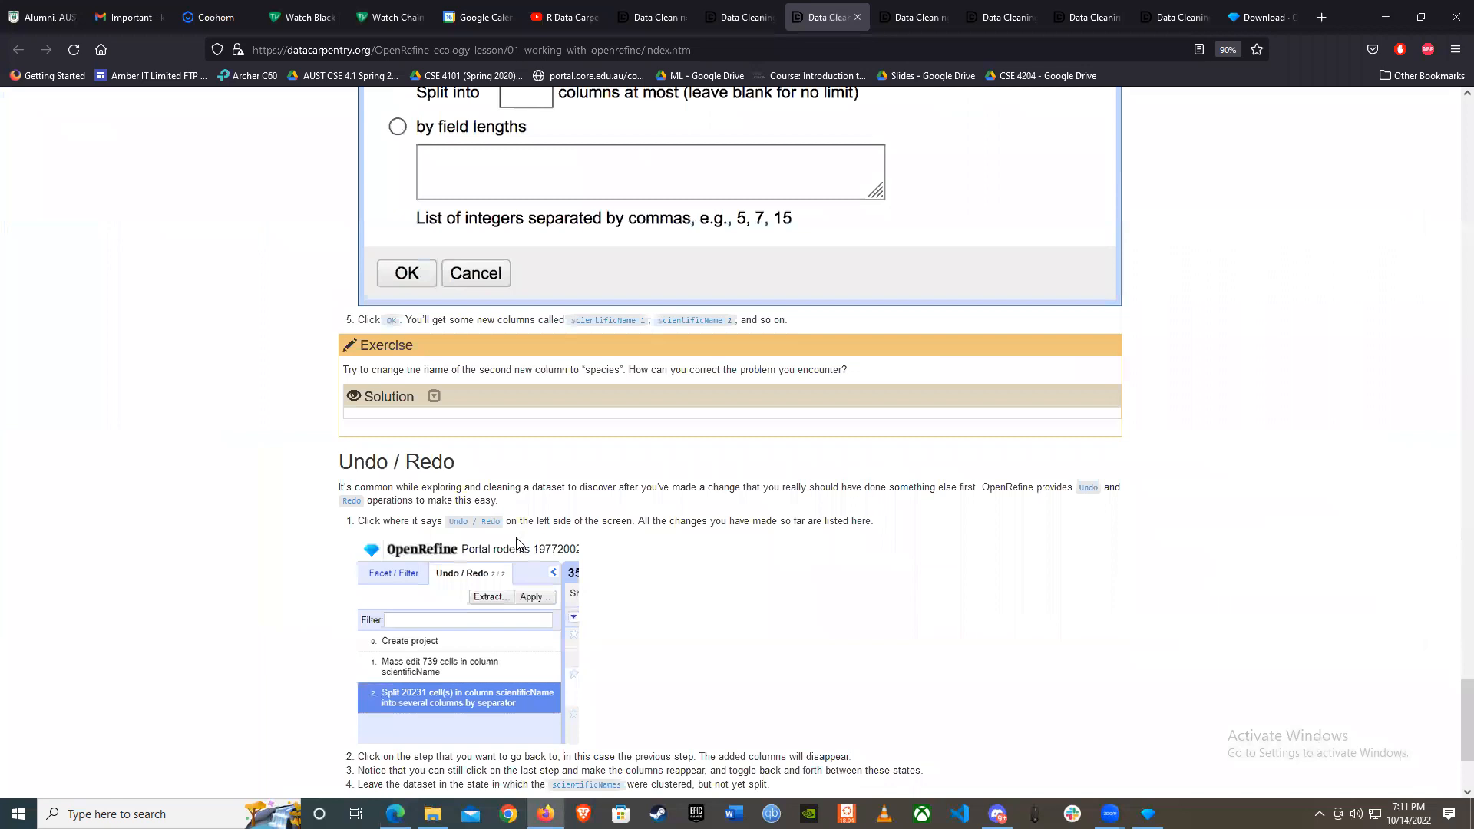
scroll(517, 543, down, 2)
scroll(466, 381, down, 2)
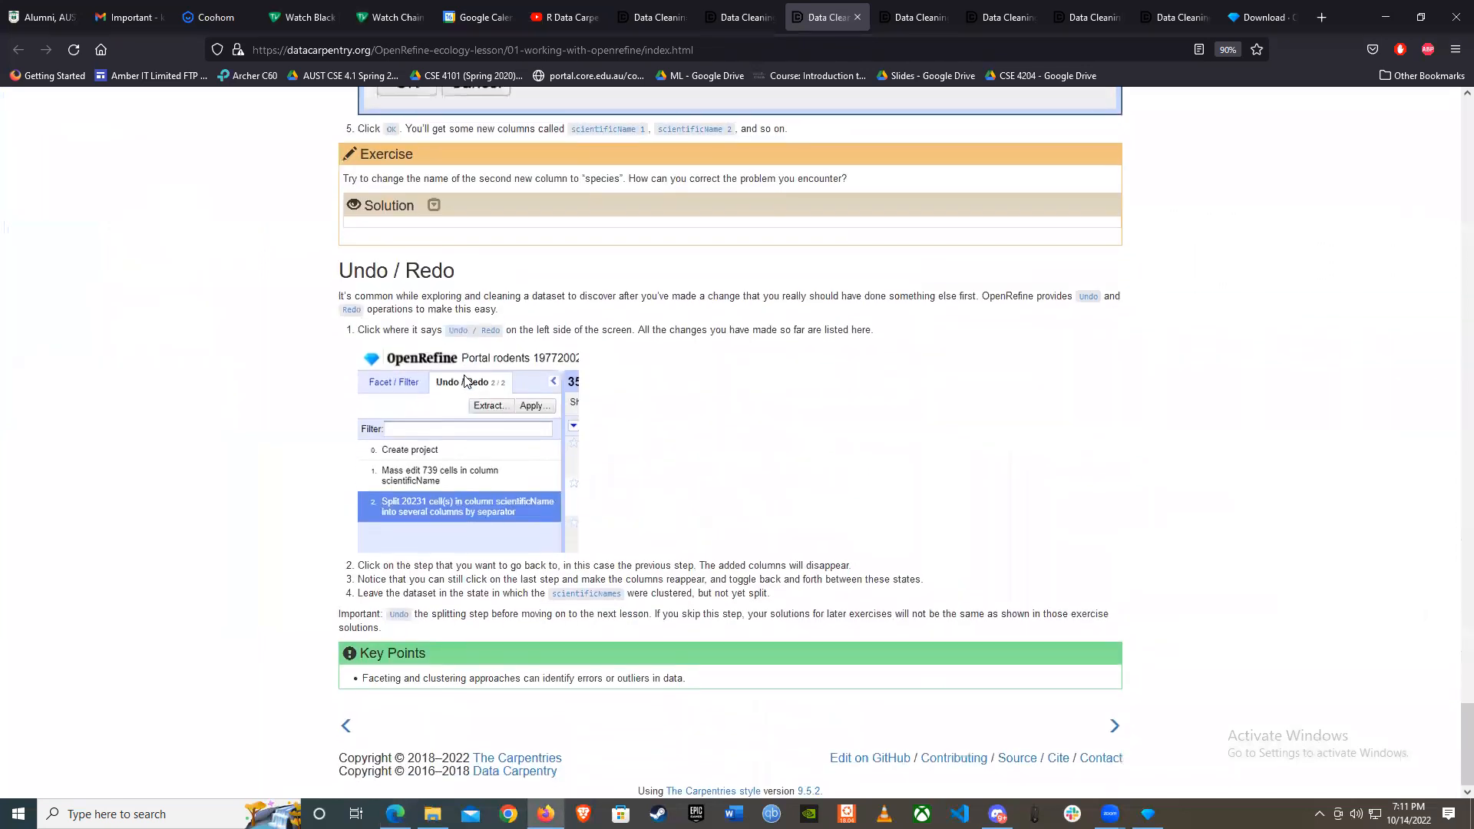
scroll(333, 288, up, 3)
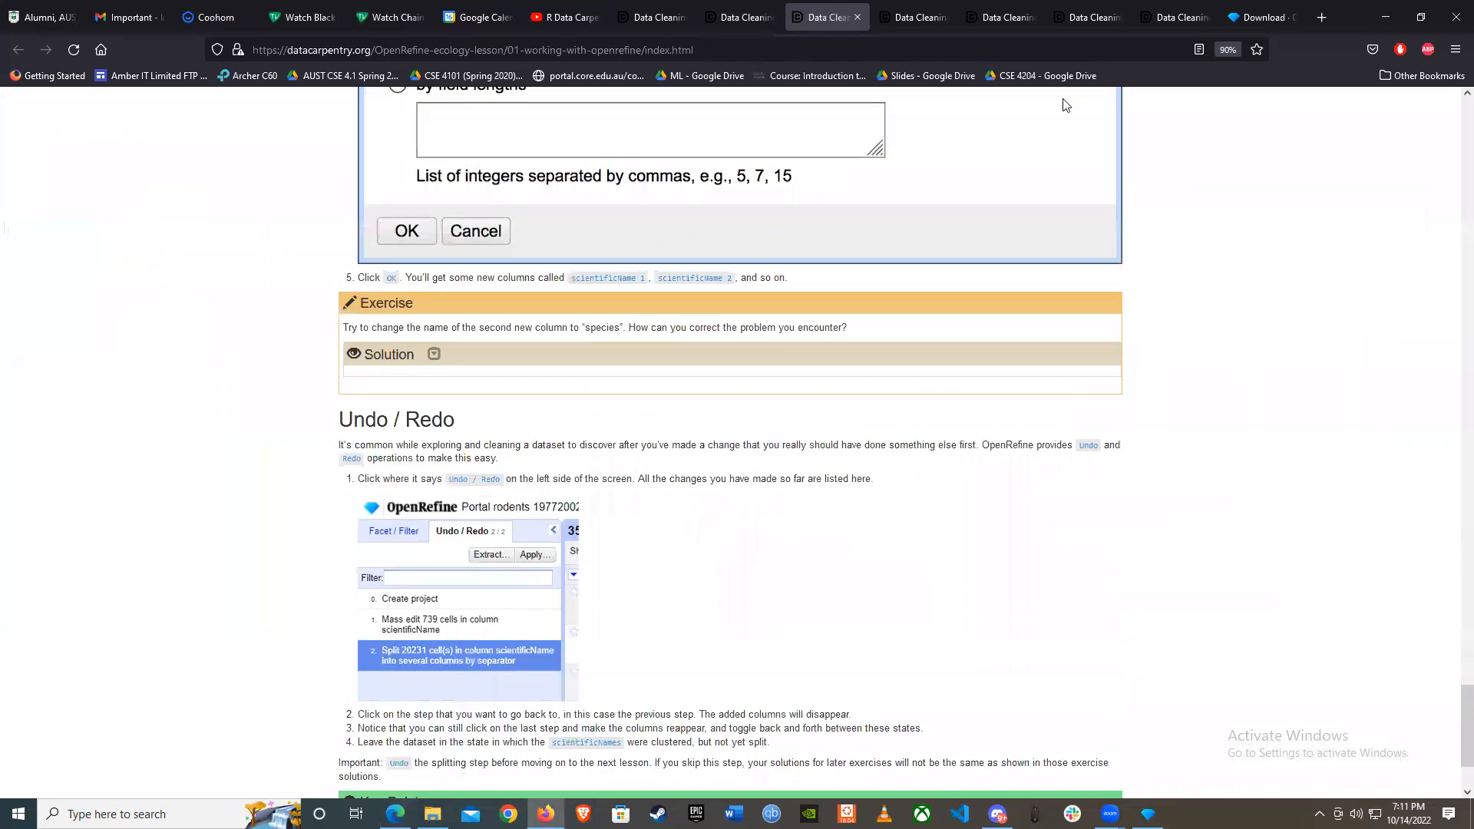
click(904, 21)
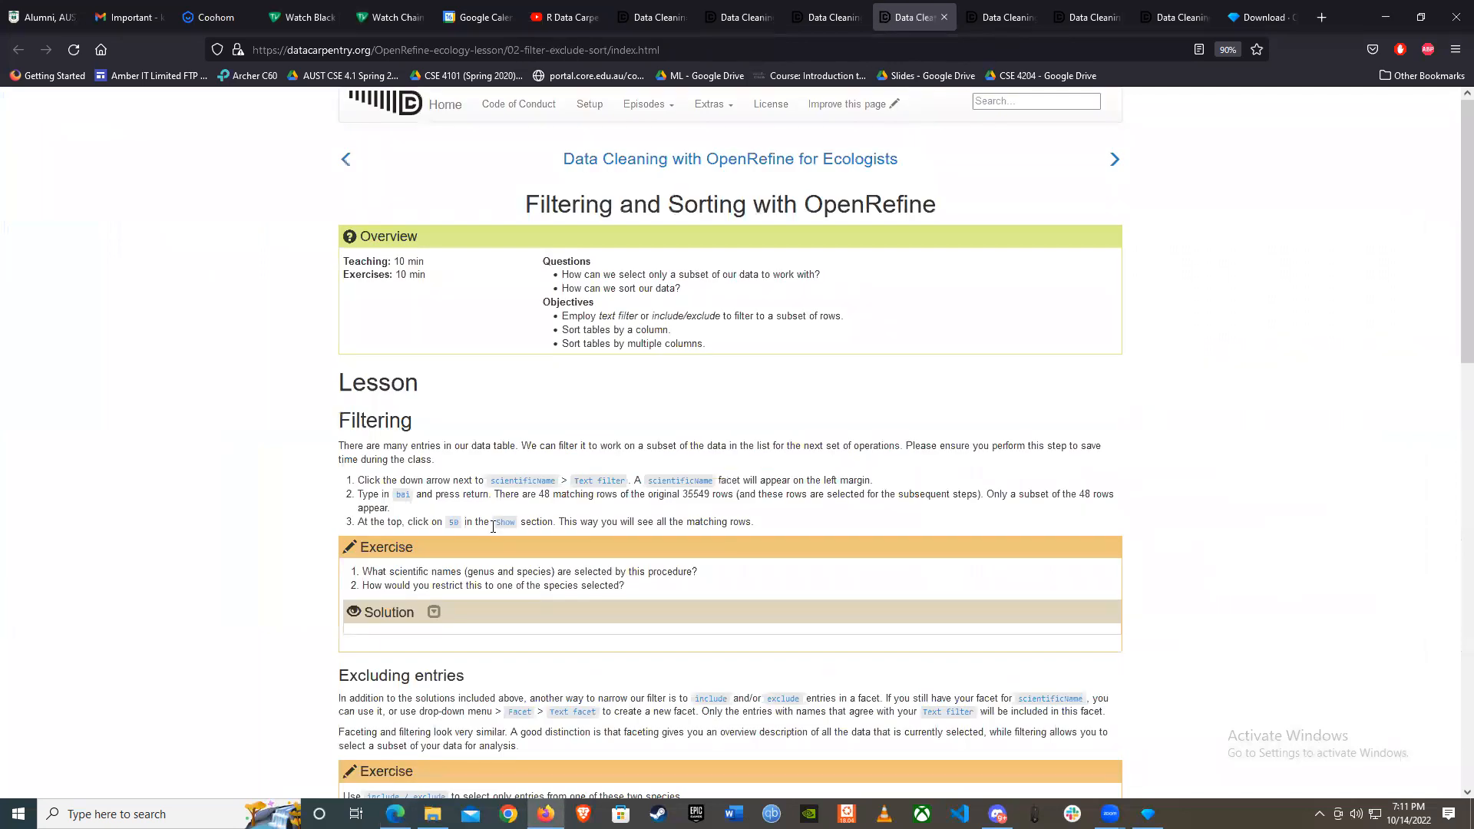
click(1381, 28)
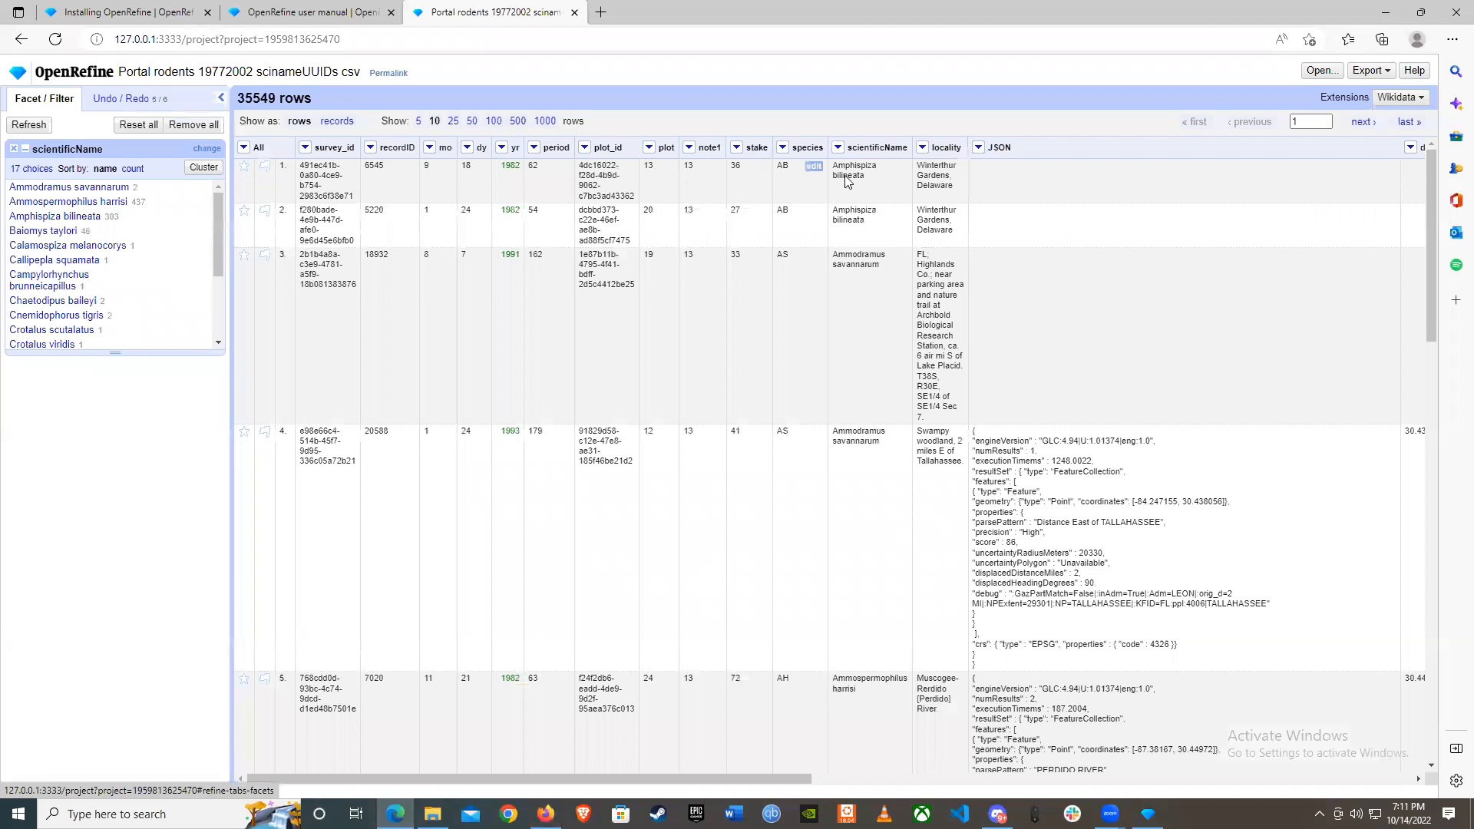
Step: Filter the scientificName column by the text "bai" and remove the text filter again
click(838, 148)
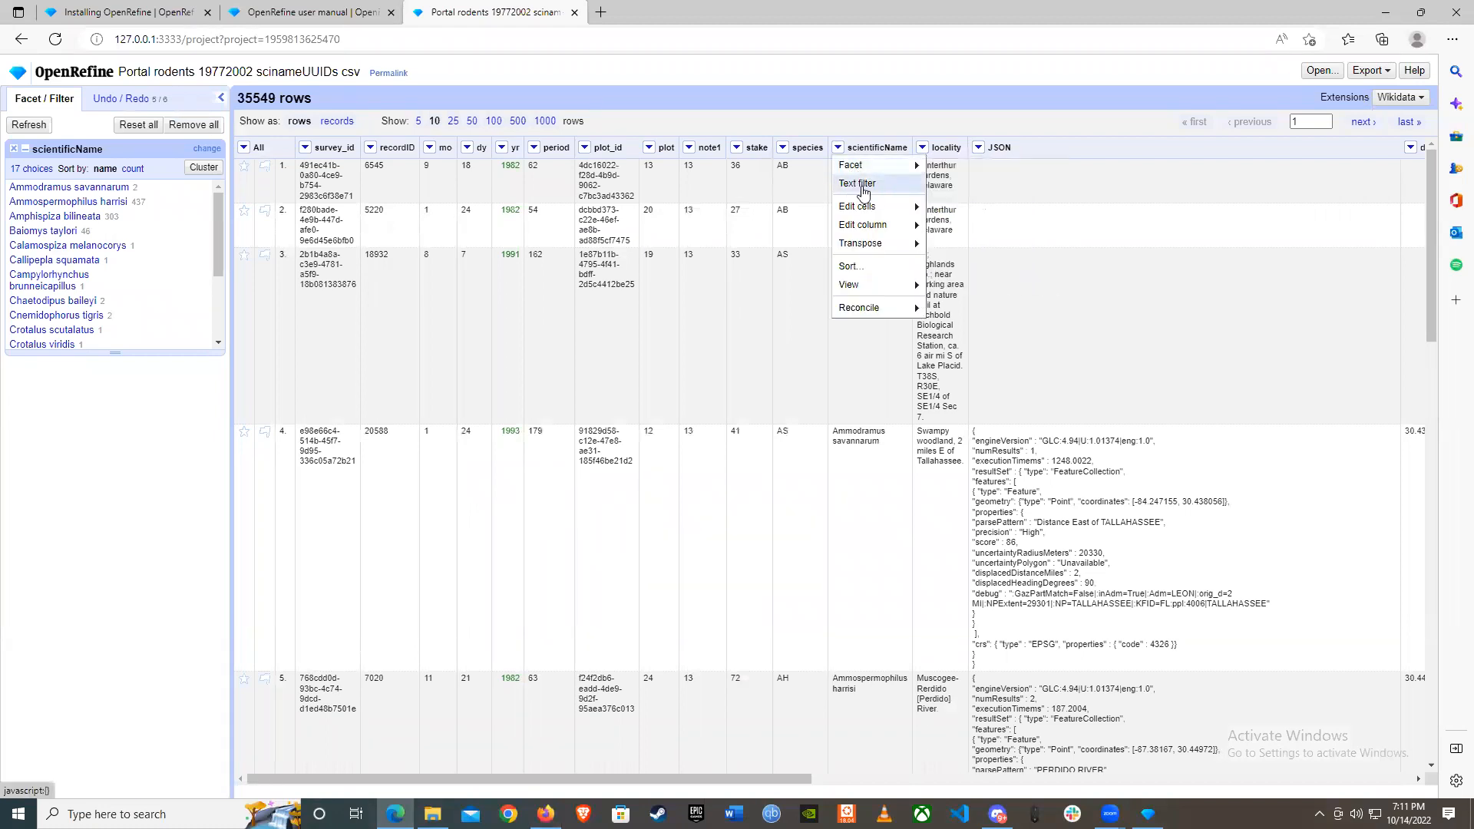
click(863, 192)
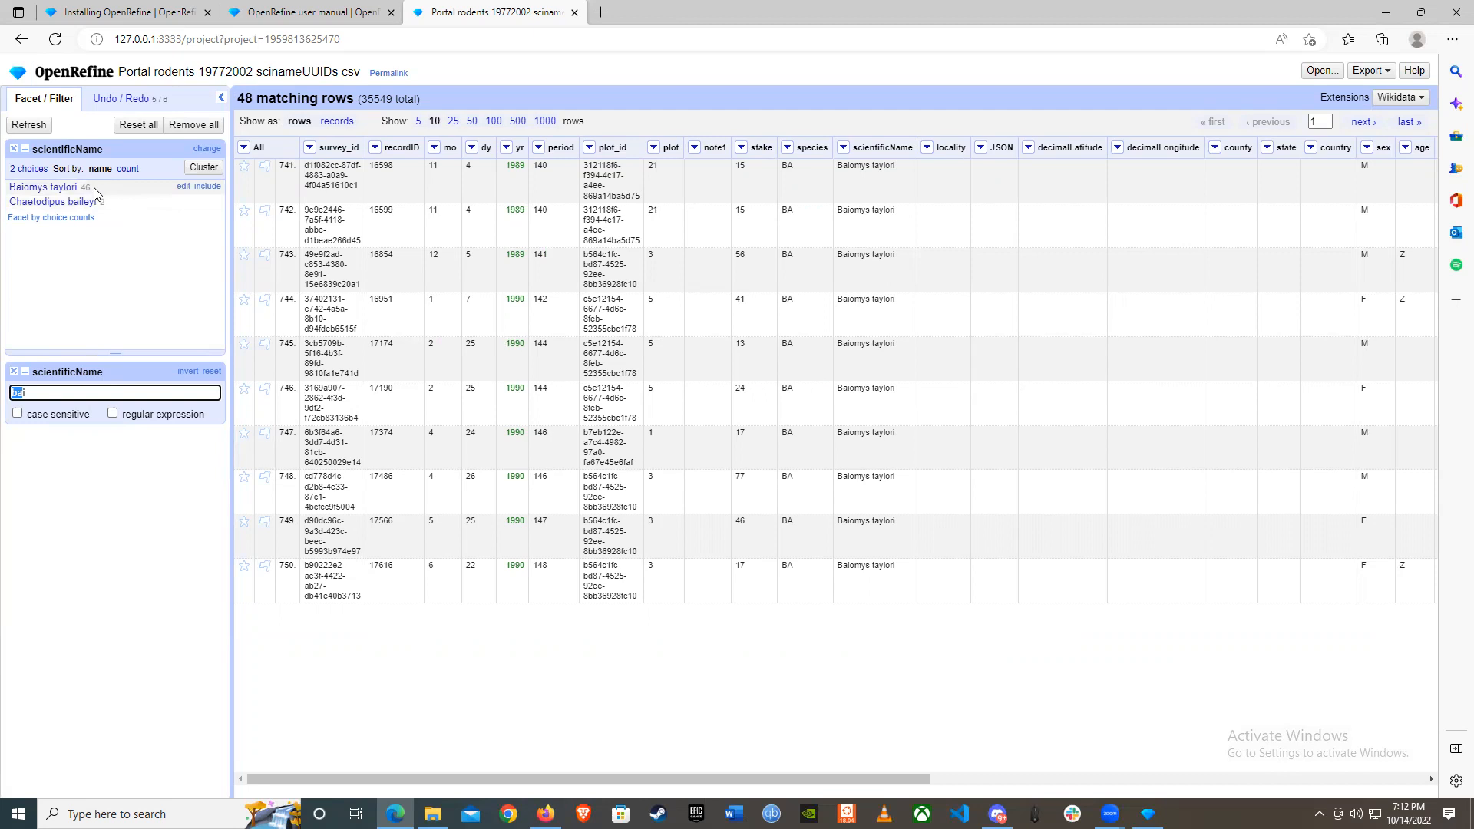
click(12, 372)
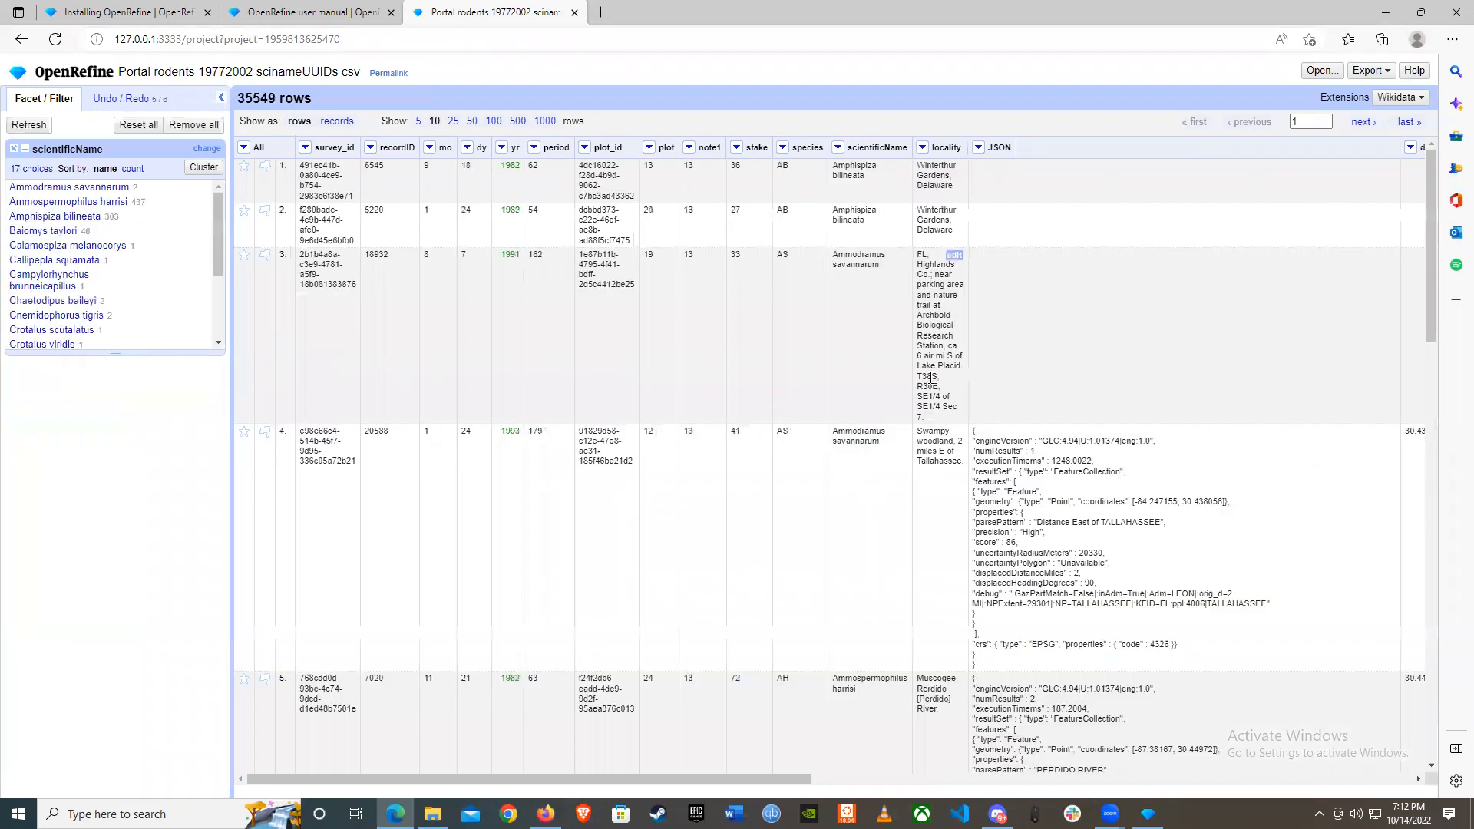
Step: Switch to the lesson in Firefox, review the Excluding entries and Sort instructions, and return to OpenRefine in Edge
click(545, 813)
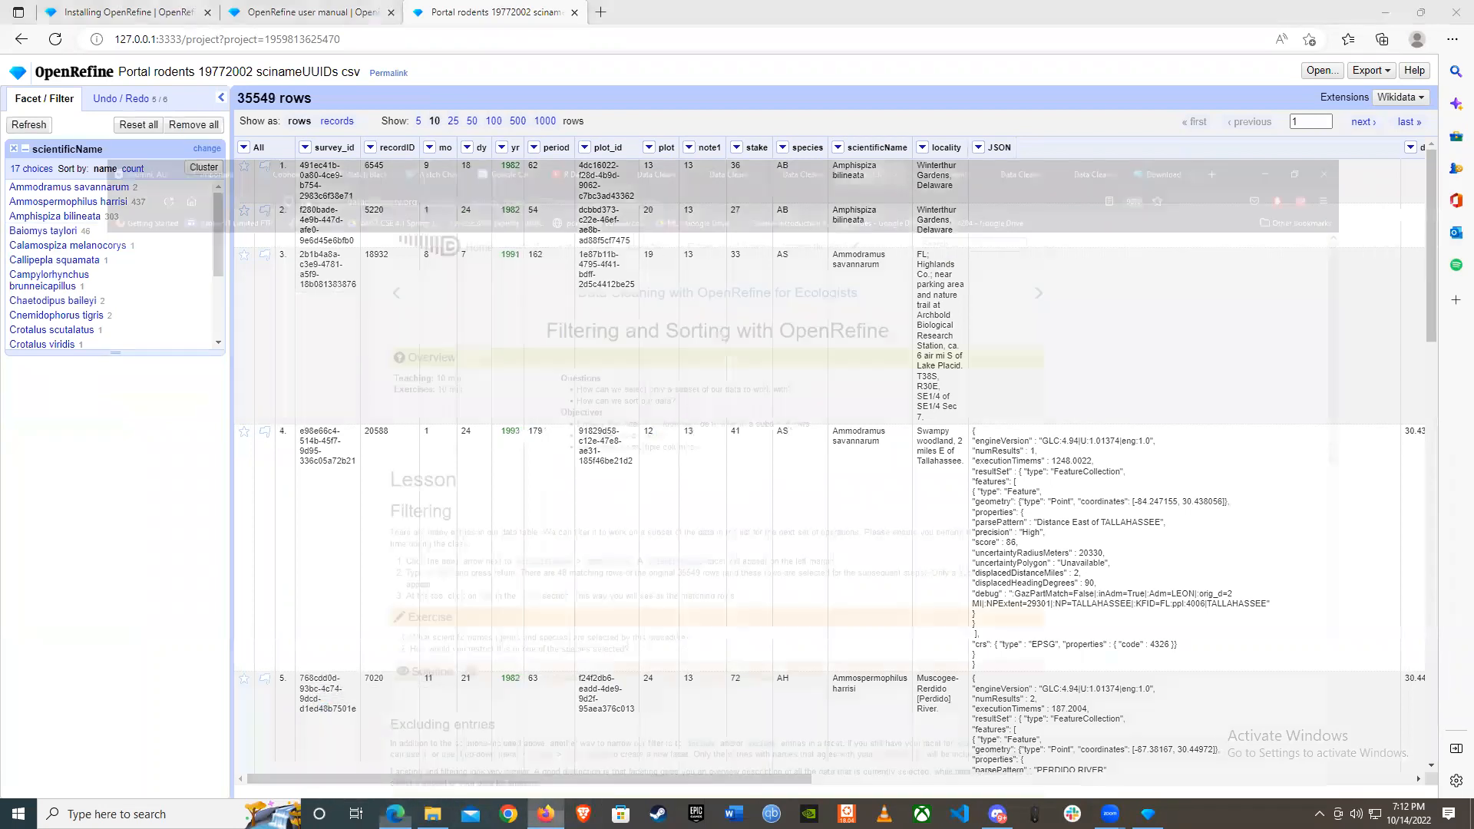
scroll(557, 670, down, 5)
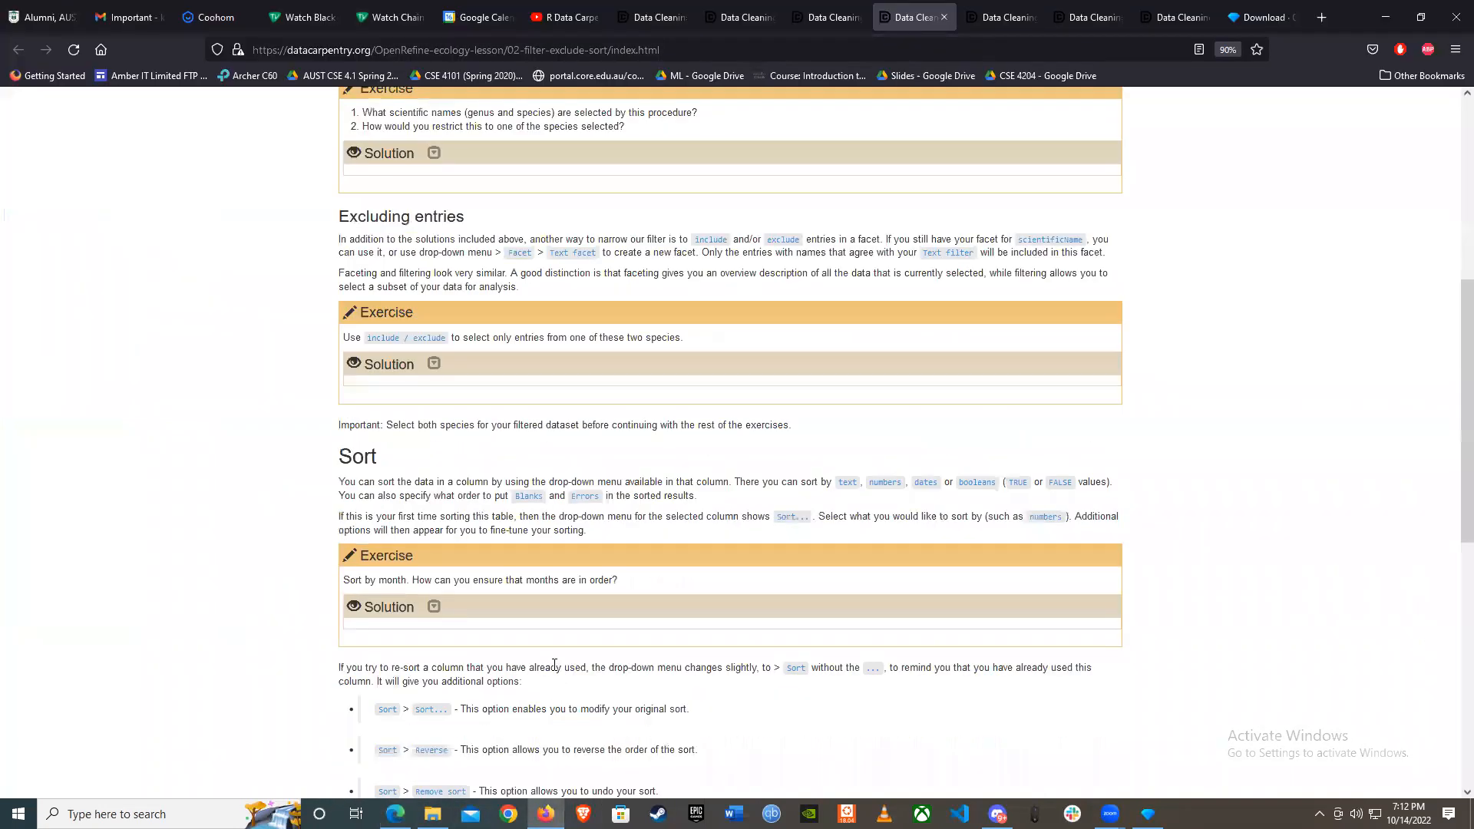
scroll(555, 665, up, 2)
mouse_move(997, 813)
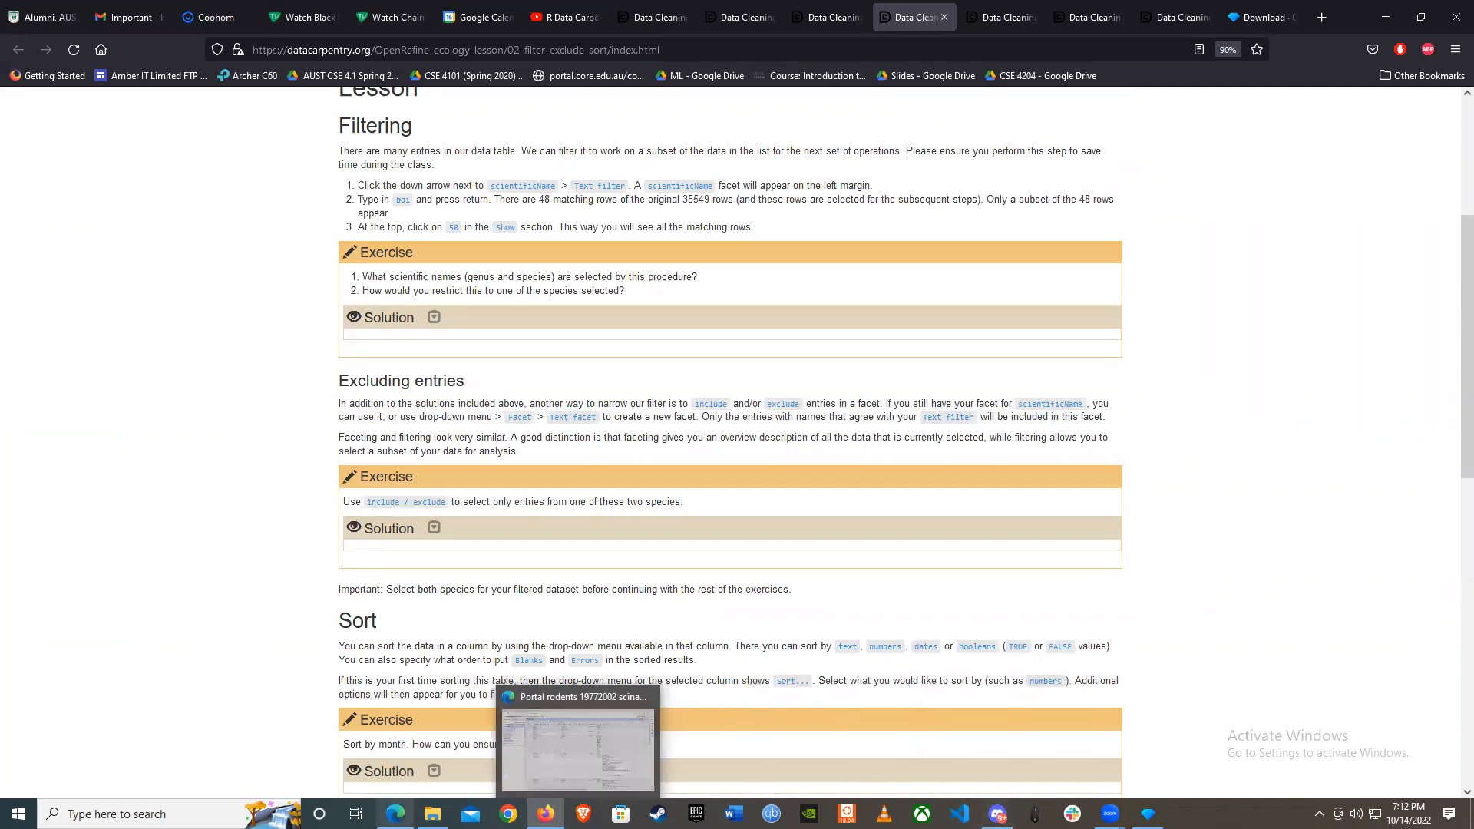
click(394, 814)
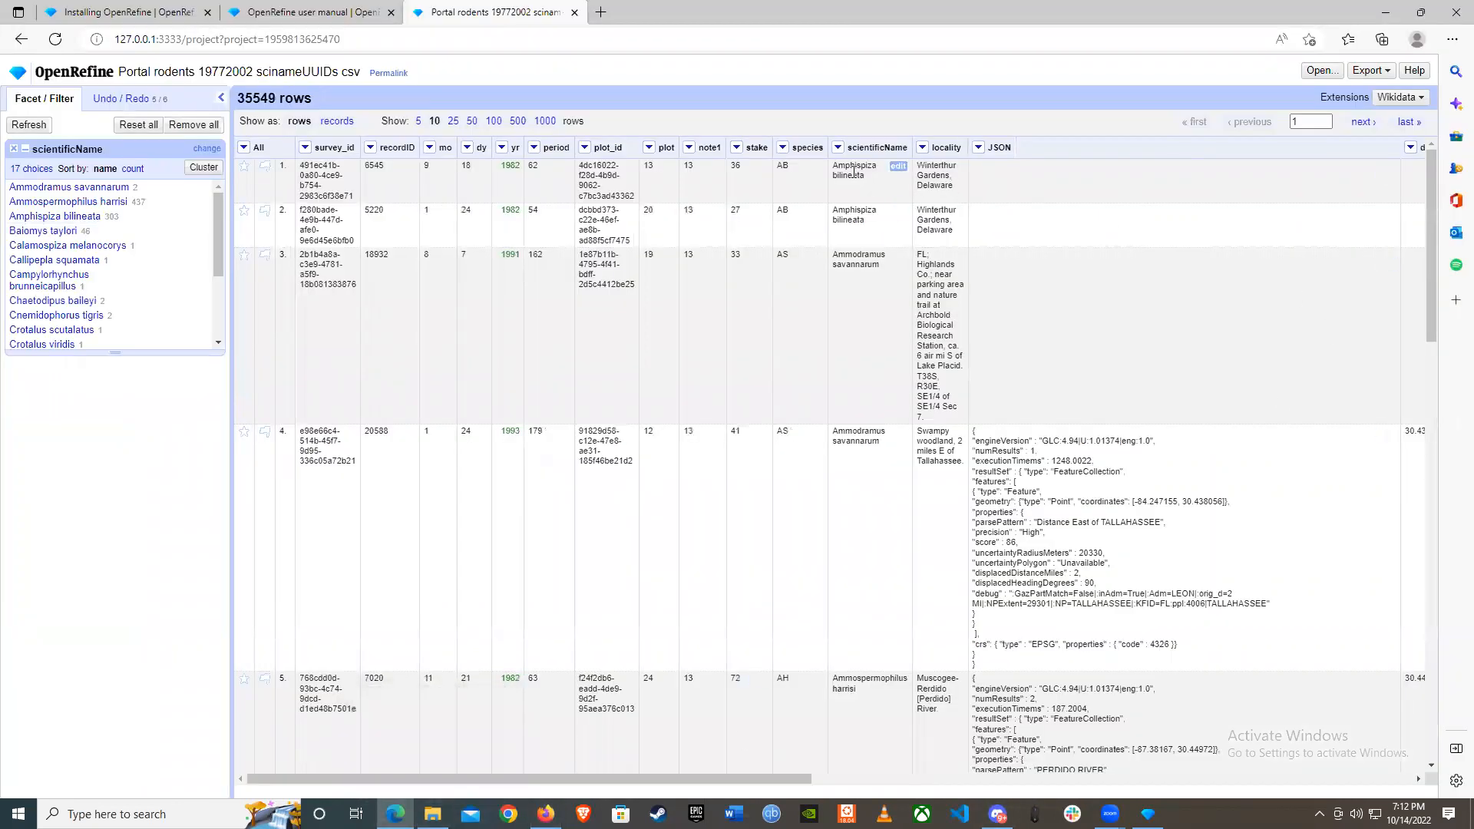
Step: Sort the rows by scientificName as text from a to z, positioning blanks before valid values and errors
click(838, 149)
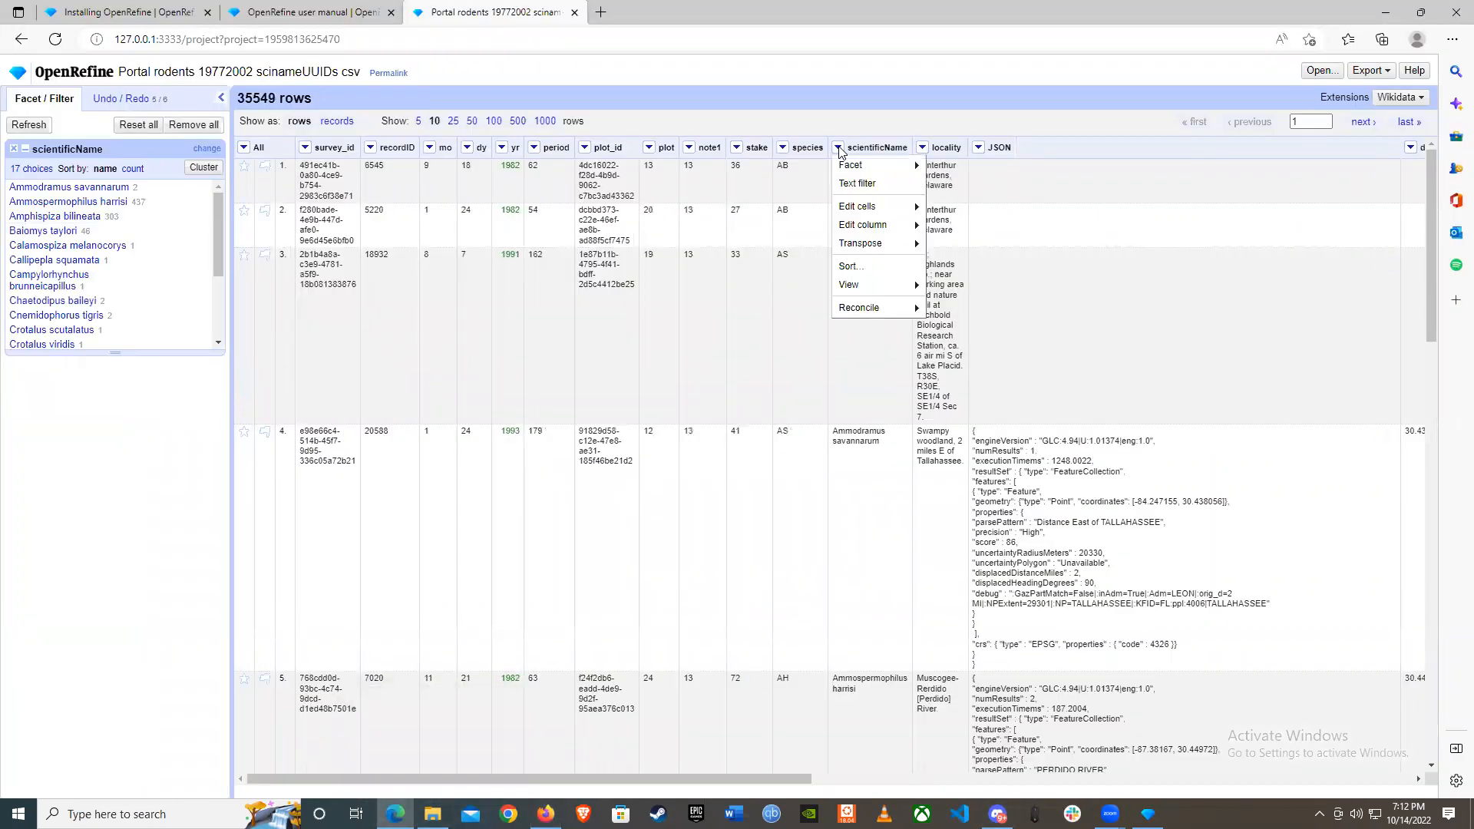
click(868, 269)
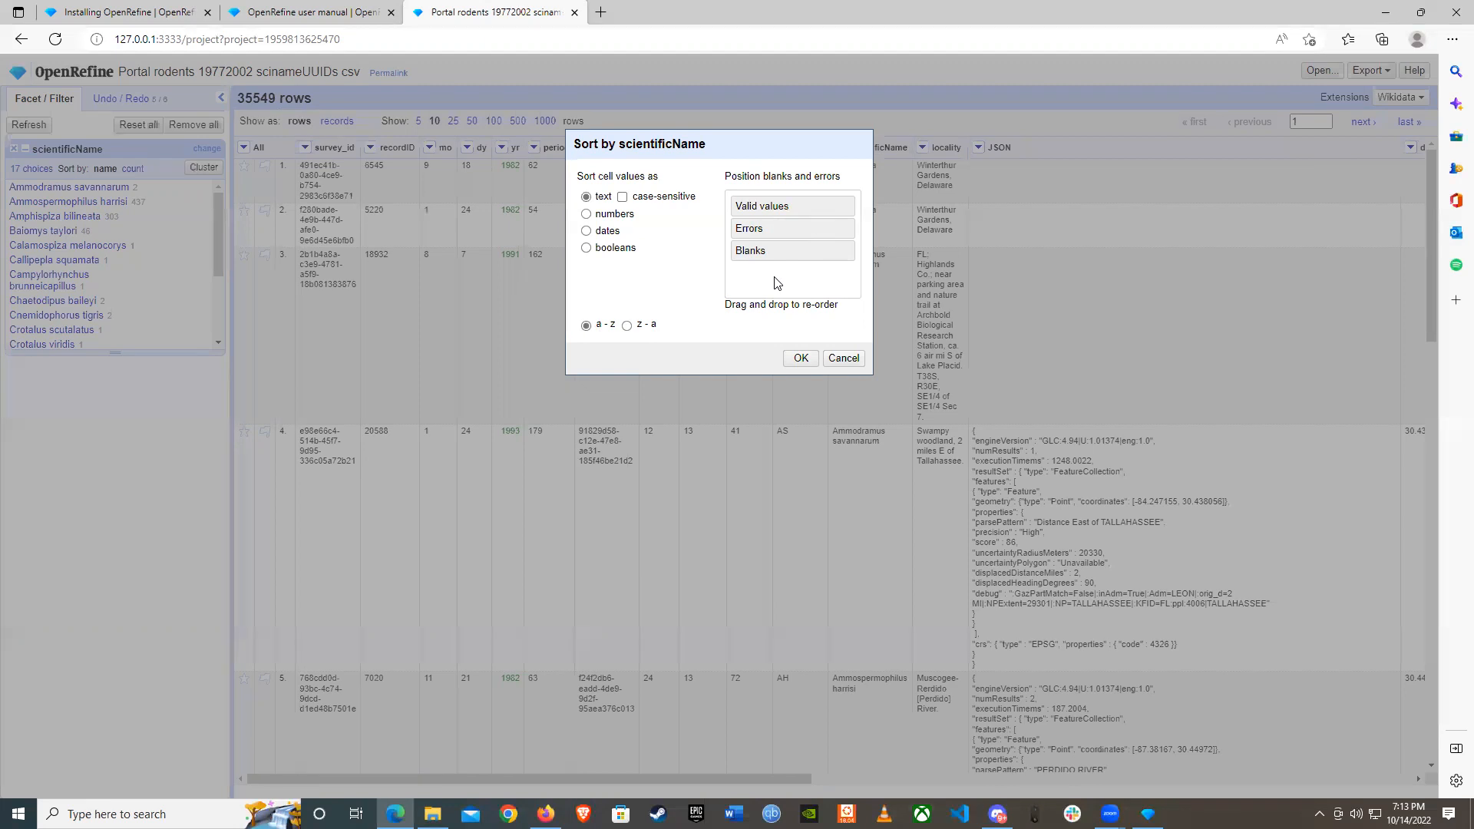
drag(752, 250, 779, 205)
click(798, 359)
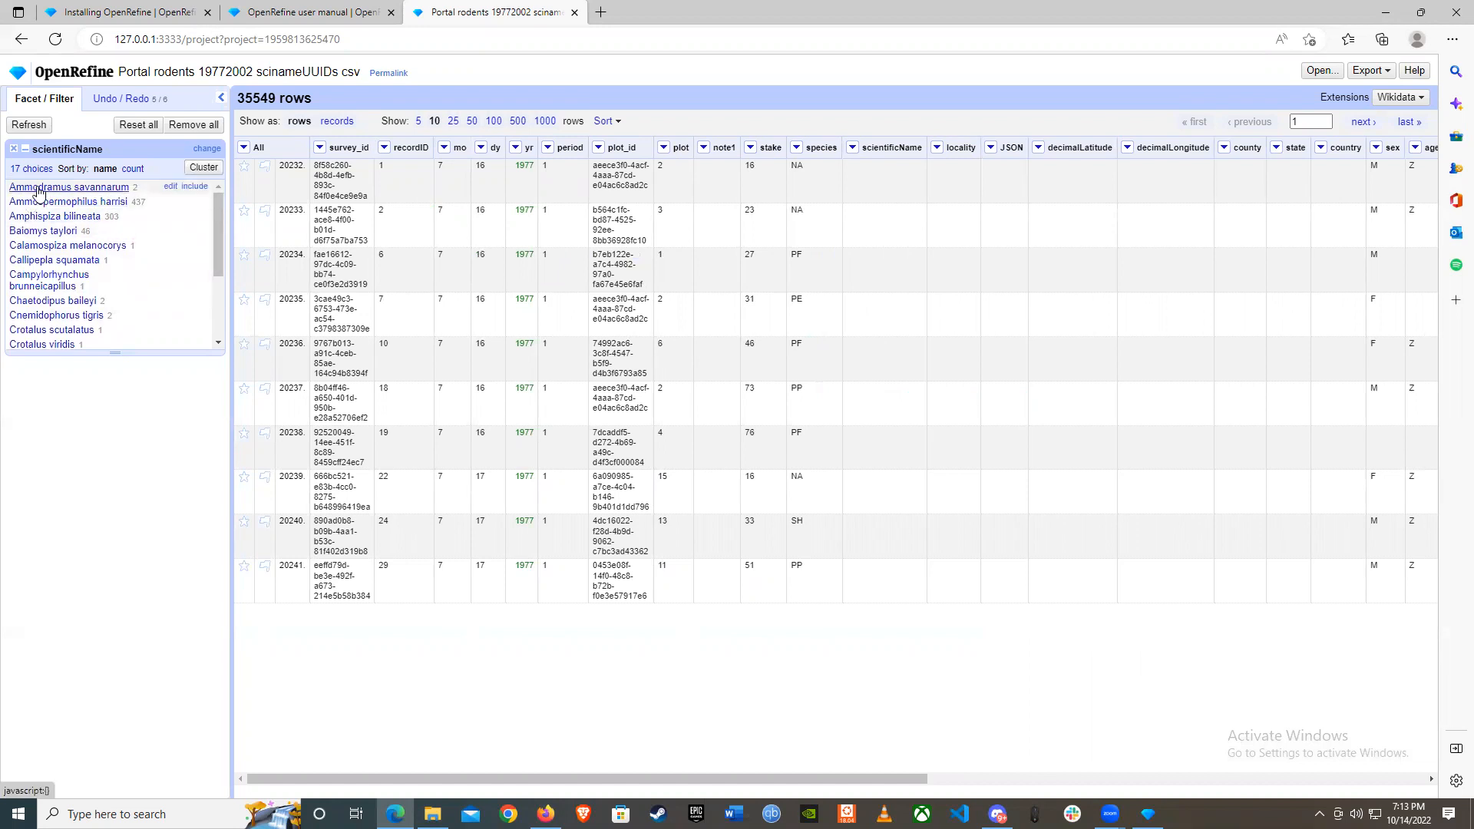
Step: Look through the choices in the scientificName facet and remove the facet
drag(220, 238, 210, 273)
scroll(209, 275, up, 3)
scroll(107, 308, down, 5)
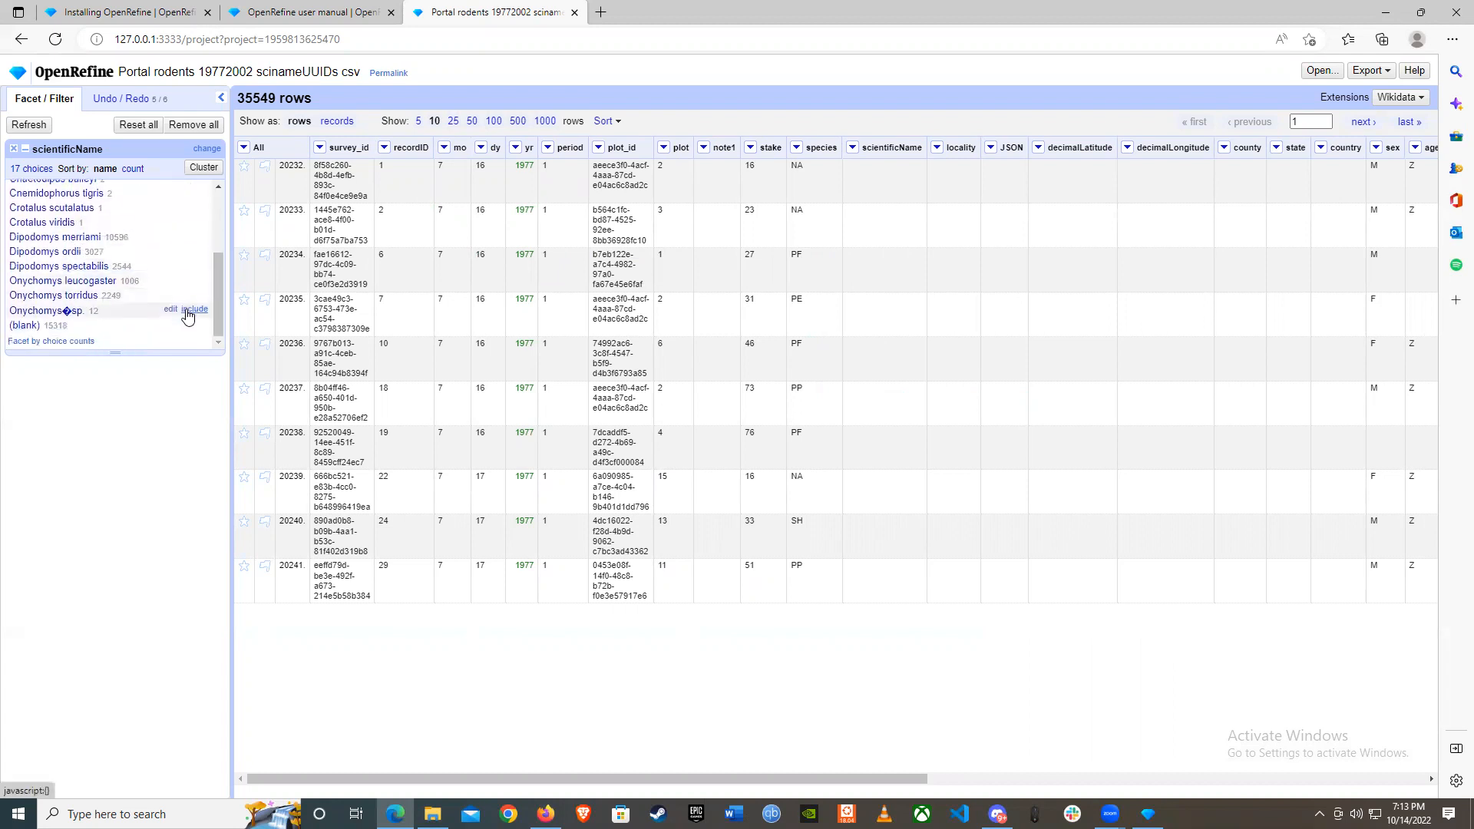
scroll(149, 322, up, 5)
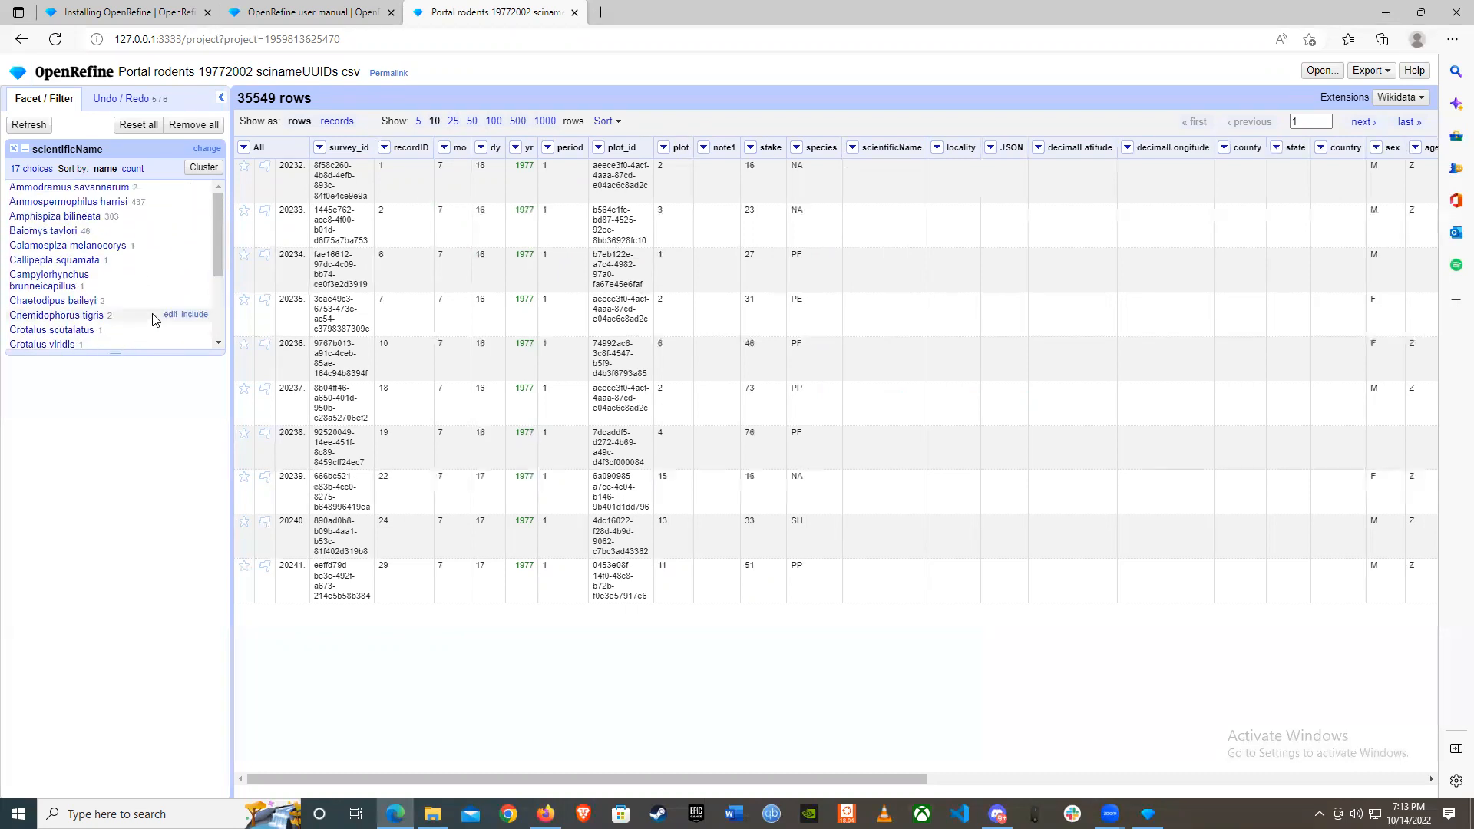
click(13, 148)
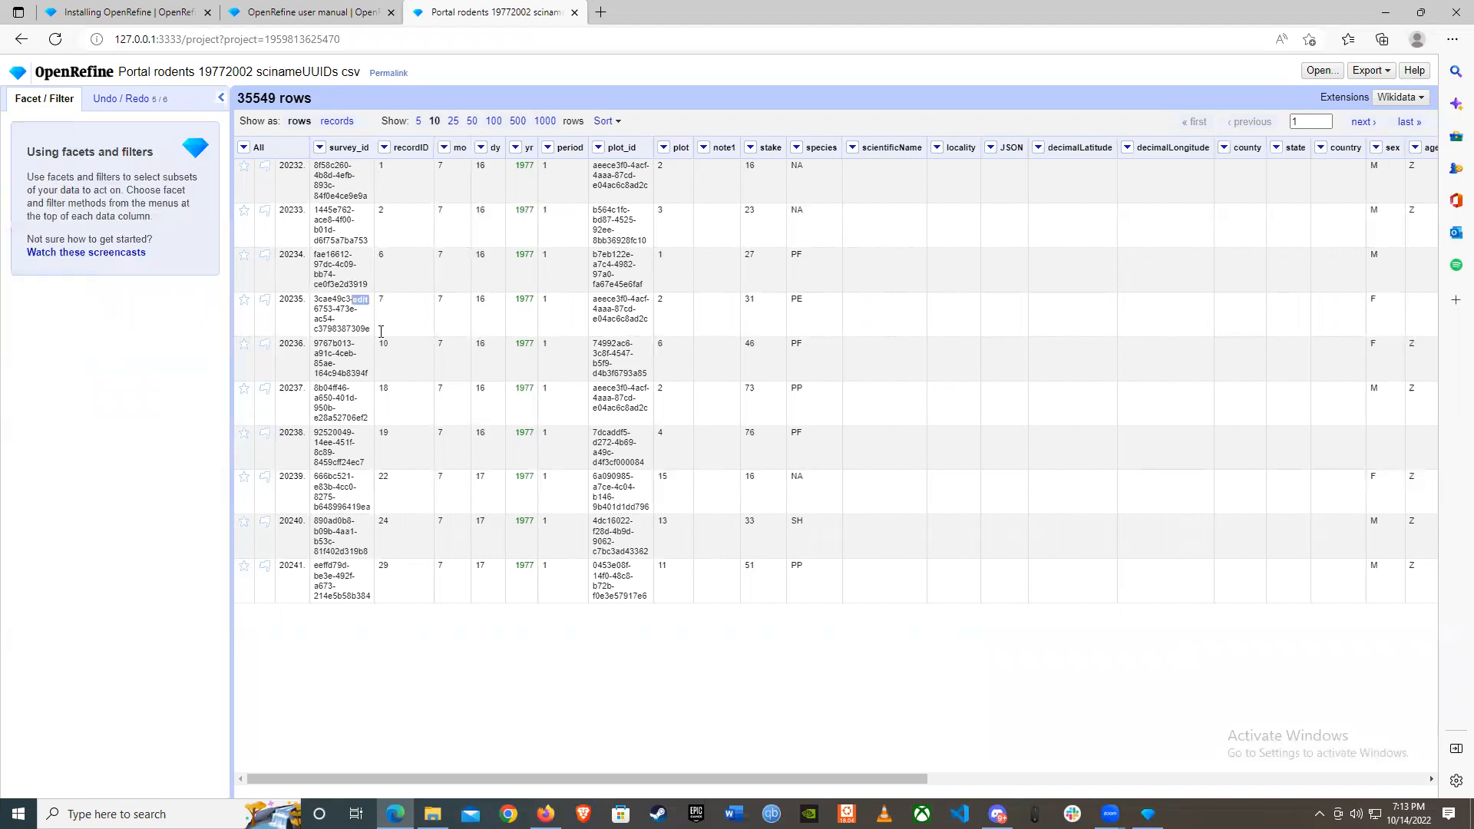
Step: Show 50 rows per page and look through the sorted rows
click(472, 123)
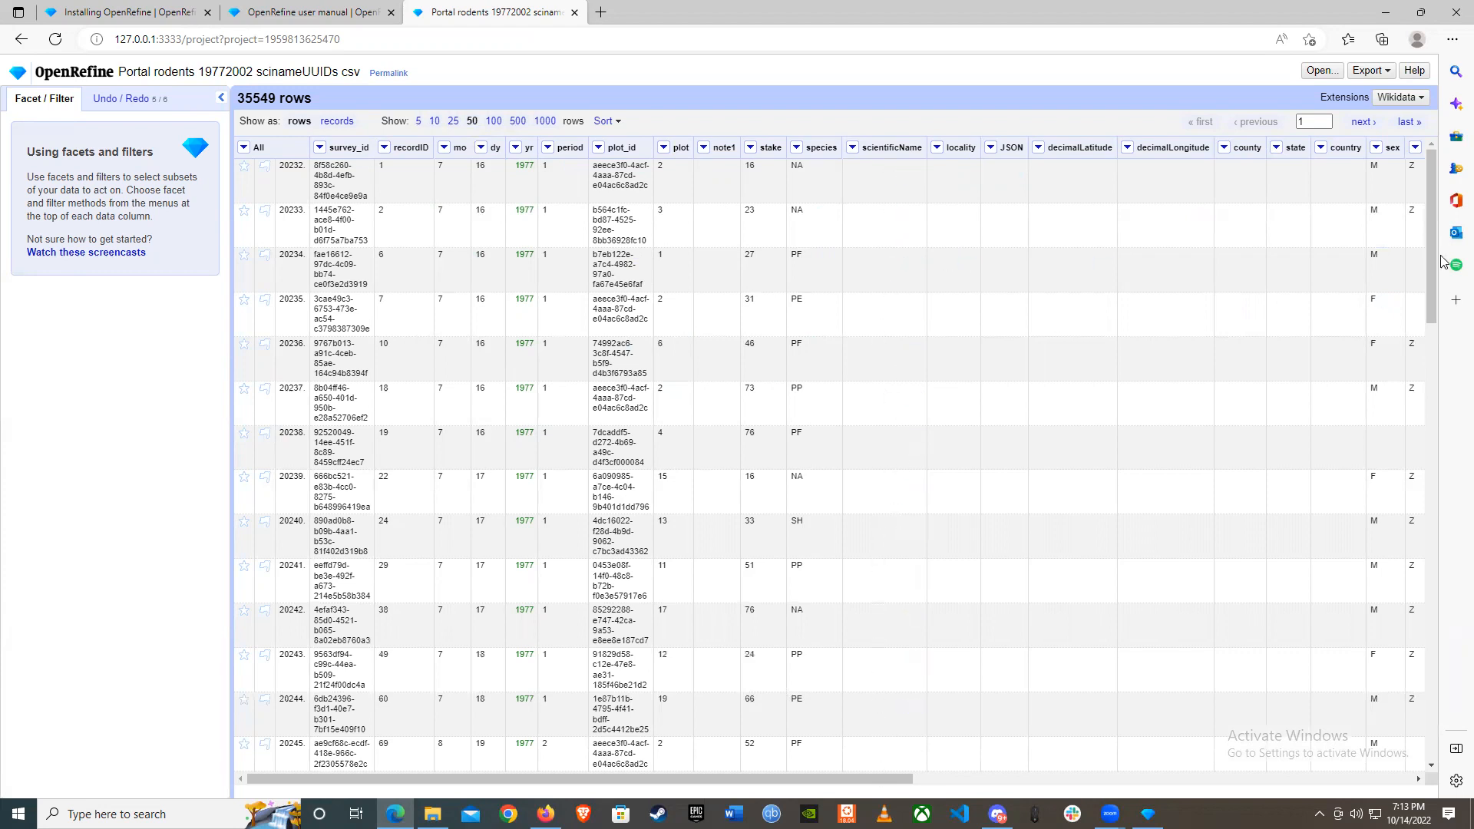
scroll(1416, 640, down, 14)
scroll(1417, 639, up, 14)
Step: Remove the sort from the scientificName column
mouse_move(833, 167)
right_click(881, 153)
click(852, 147)
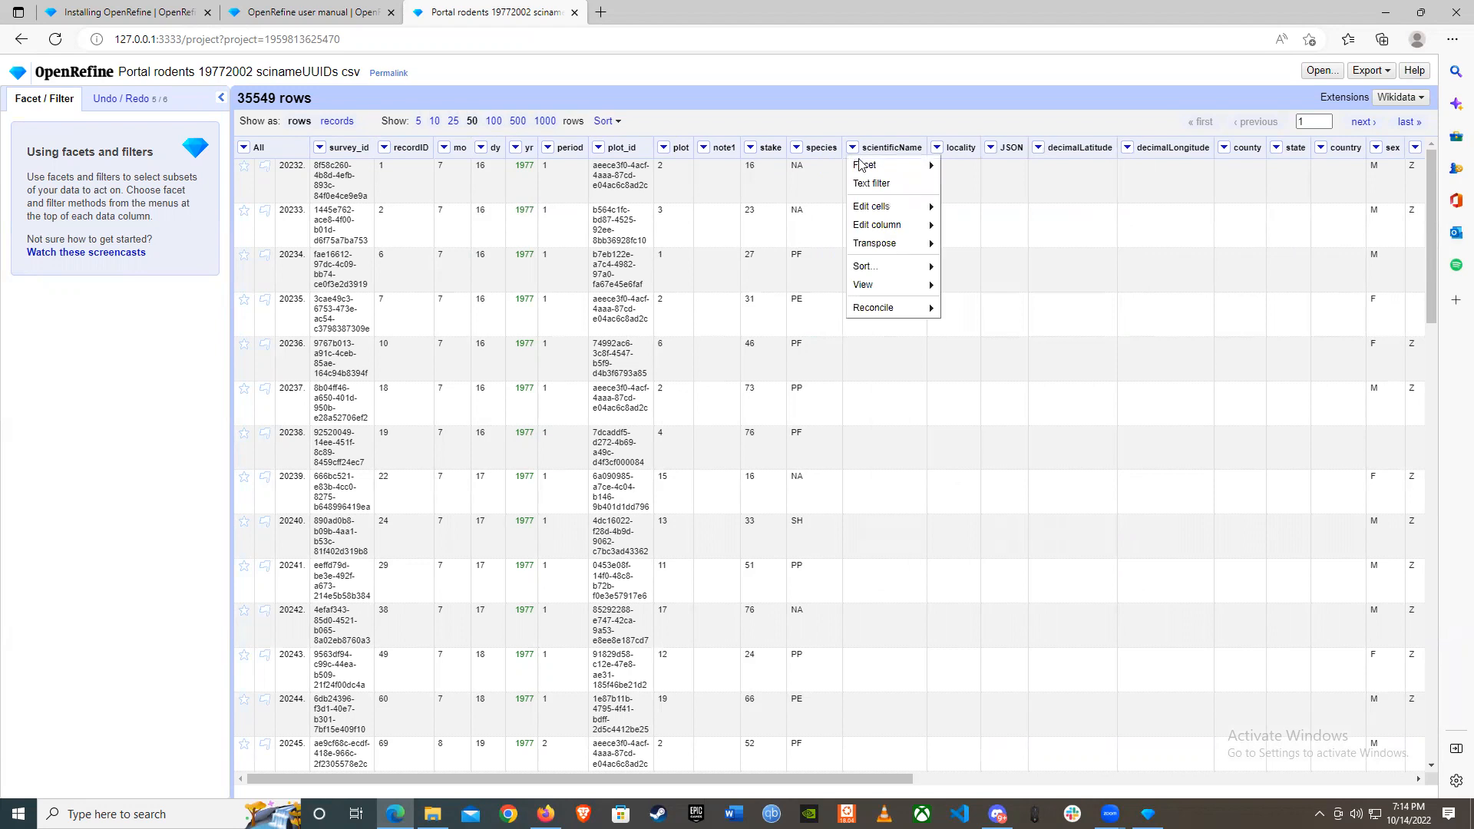
mouse_move(921, 275)
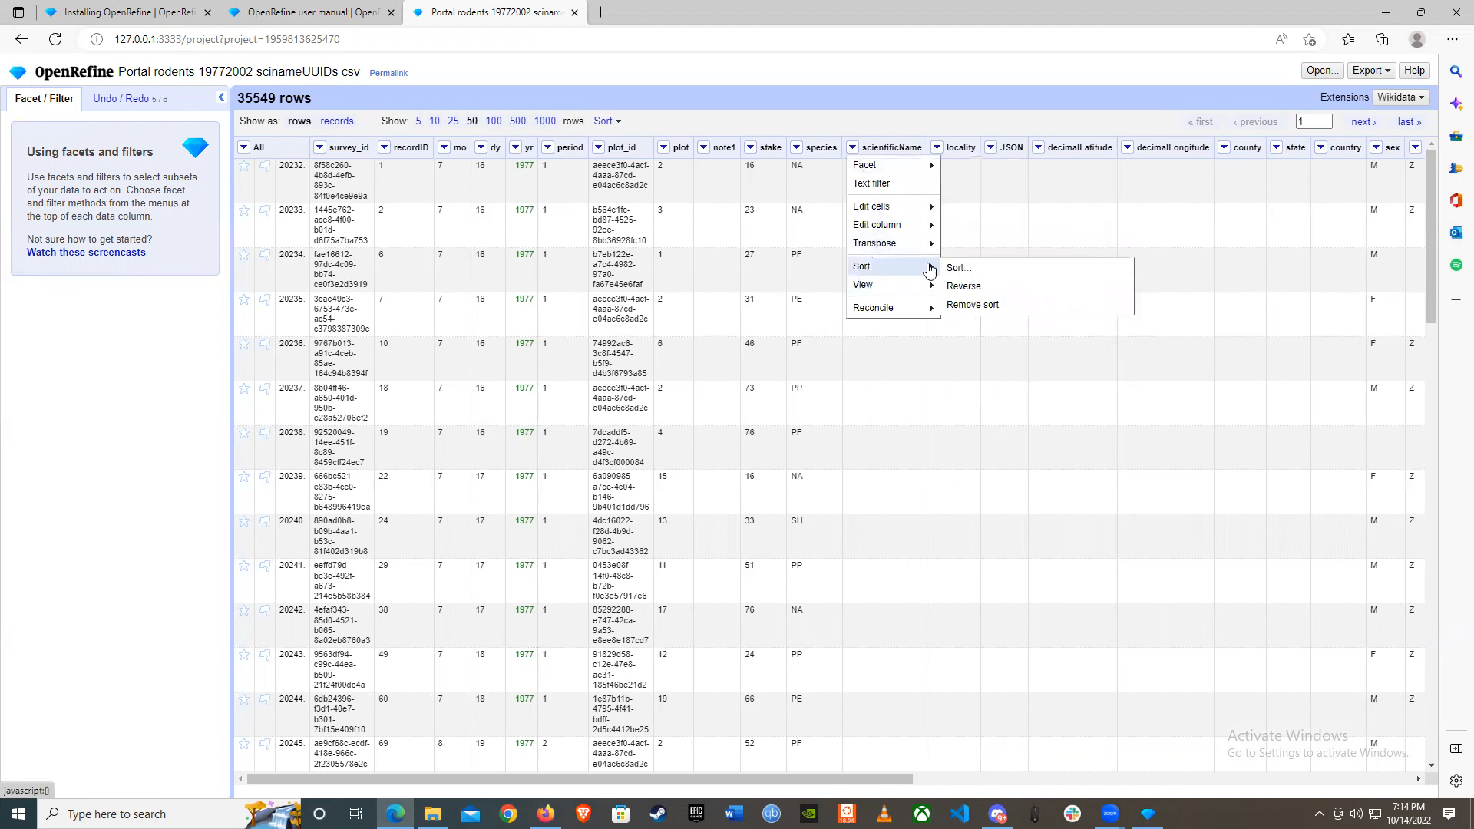
click(974, 304)
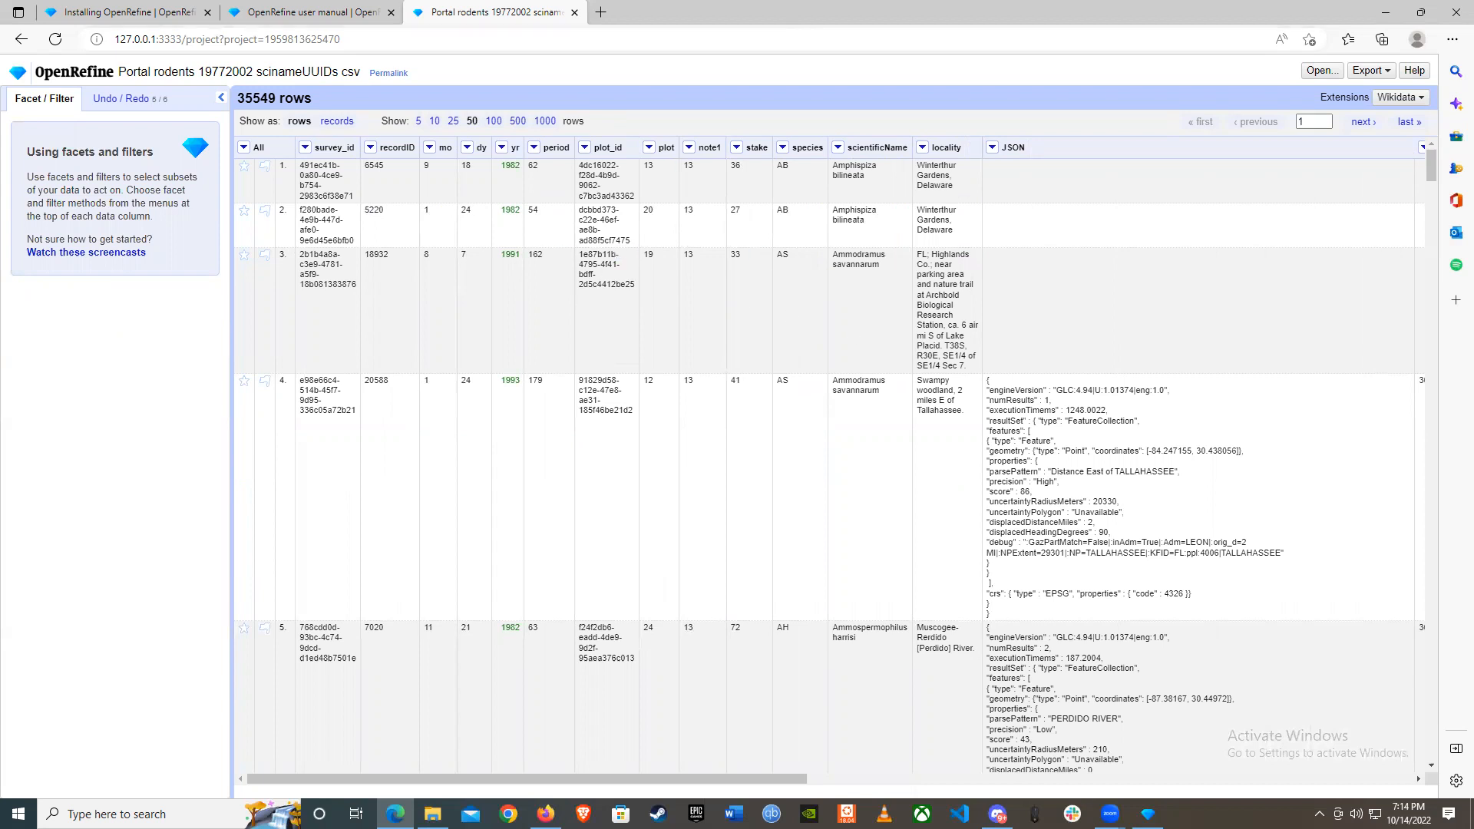
Step: Switch to the lesson in Firefox, review the sorting and Examining Numbers episodes, and return to OpenRefine in Edge
key(alt+Tab)
scroll(532, 626, down, 10)
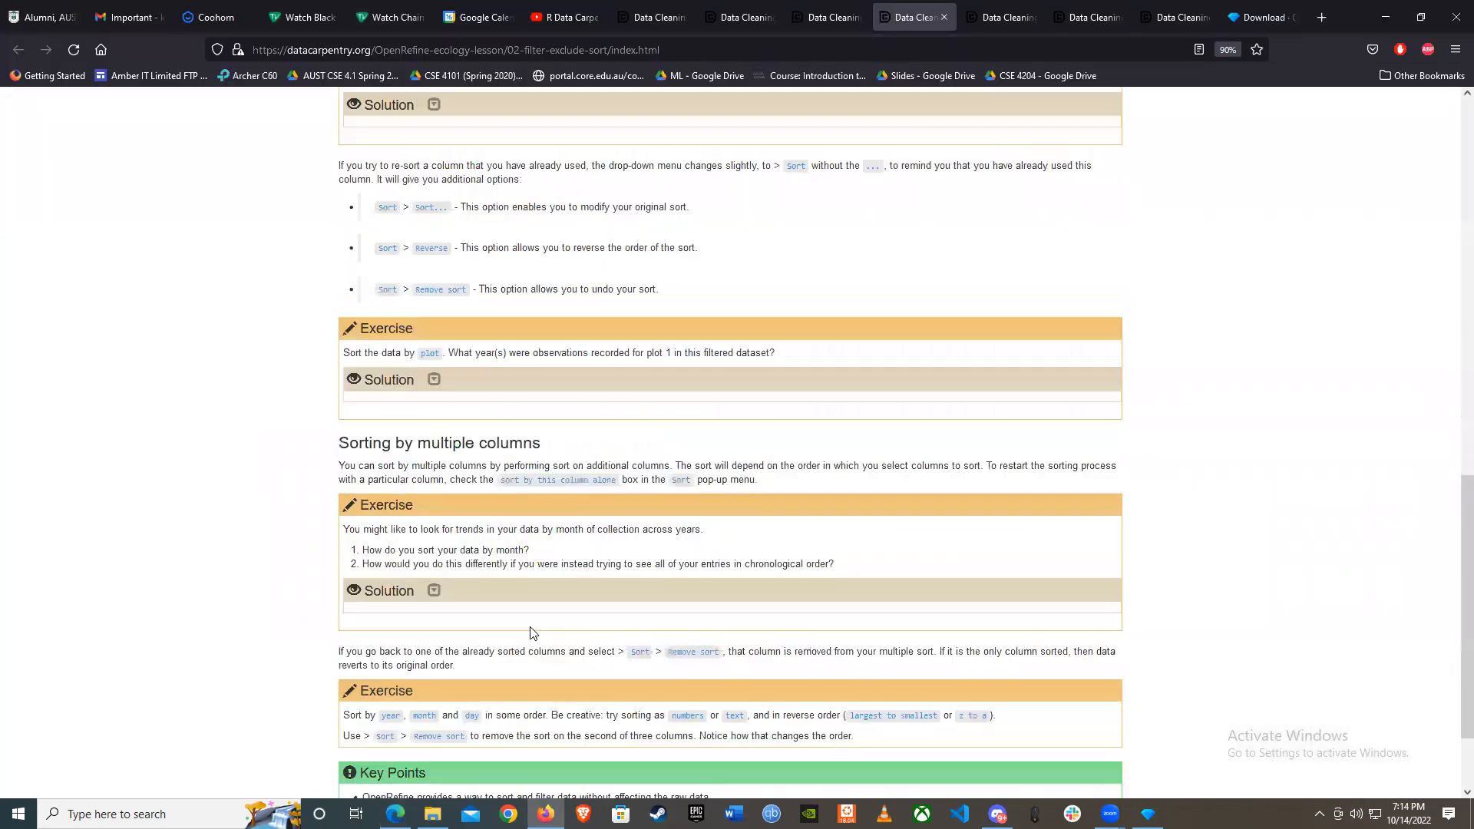
scroll(931, 249, up, 6)
scroll(931, 249, up, 6)
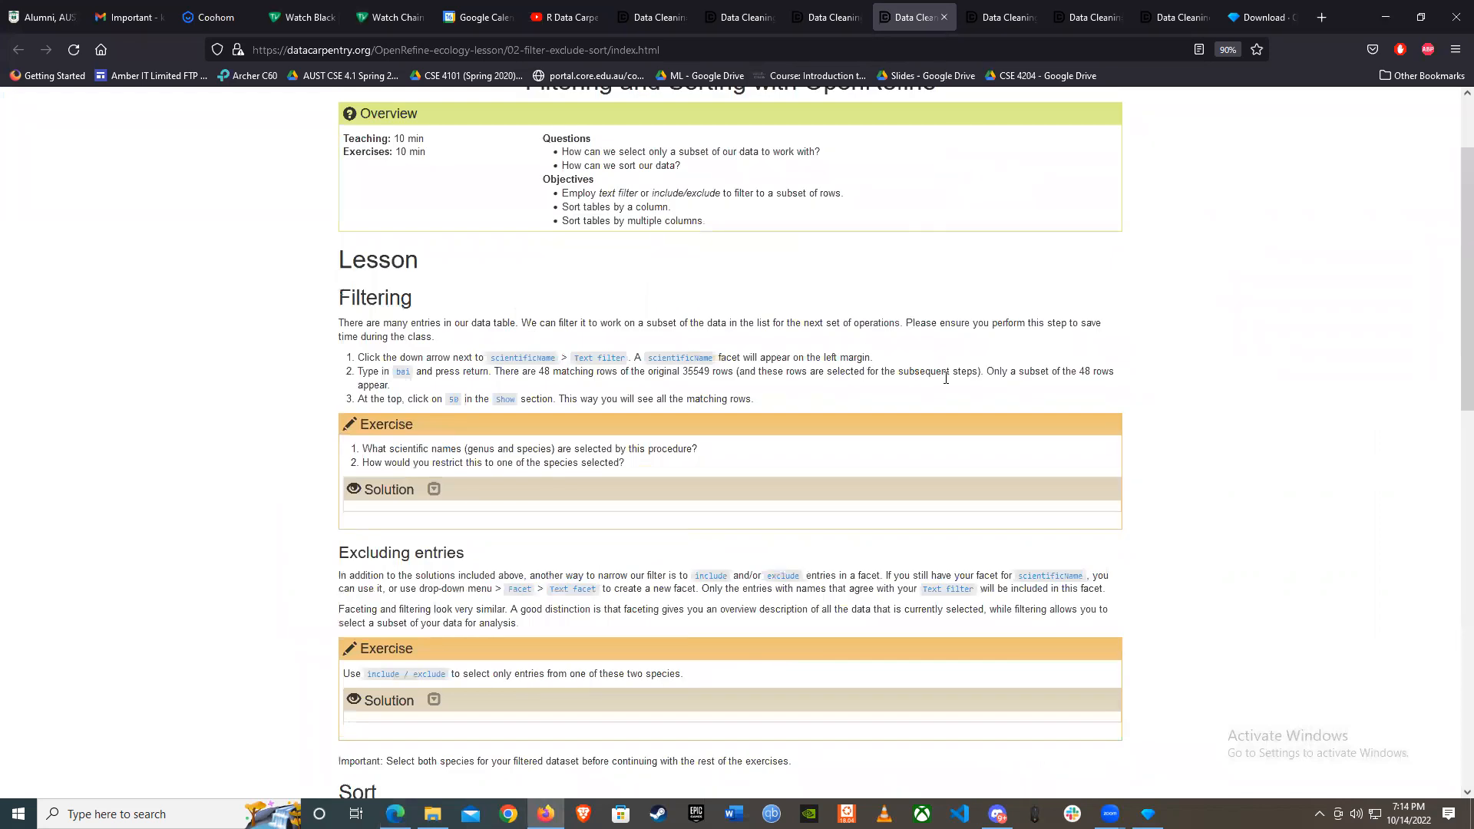
key(ctrl+Tab)
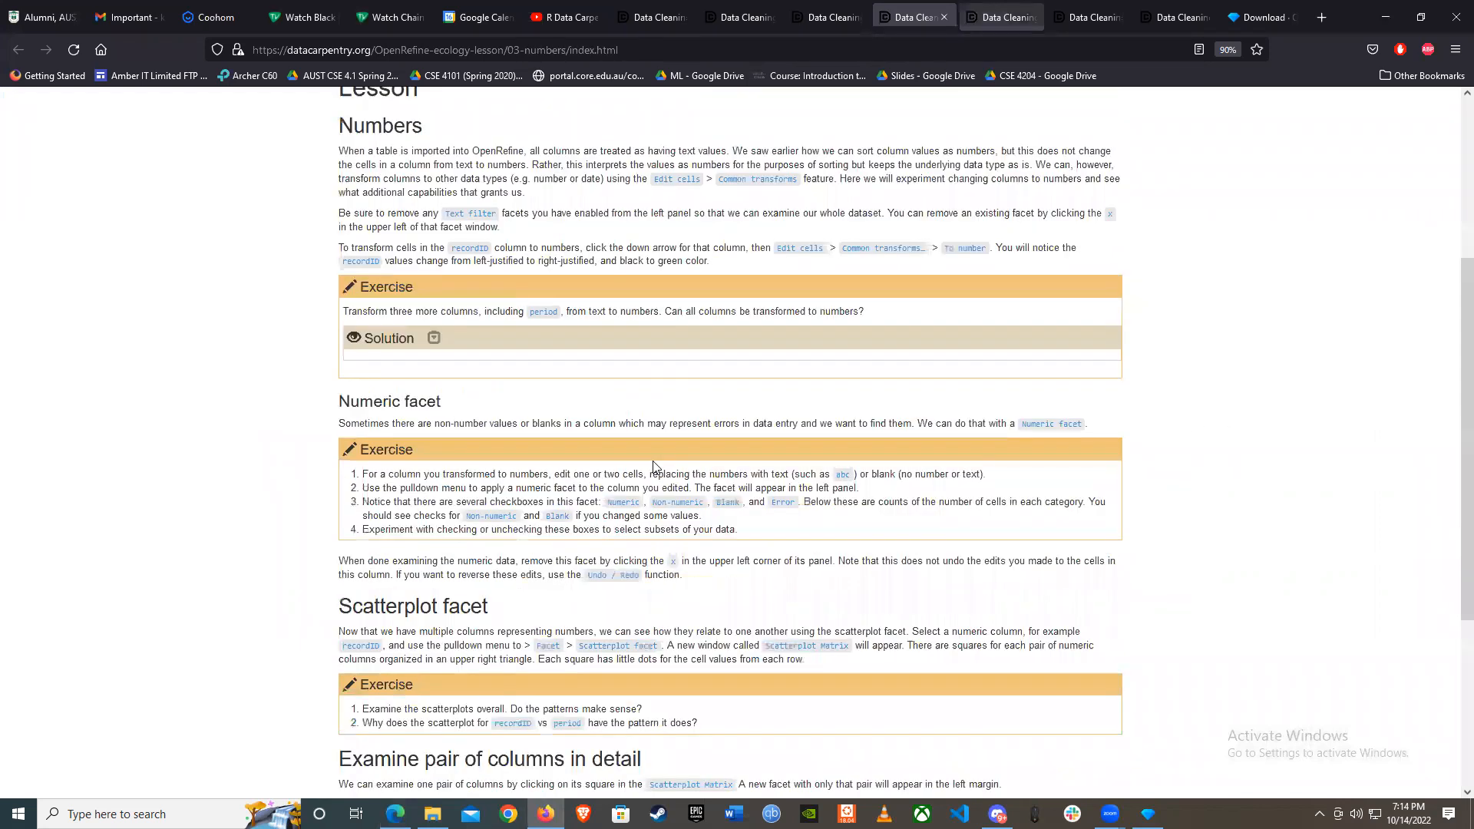
key(ctrl+Tab)
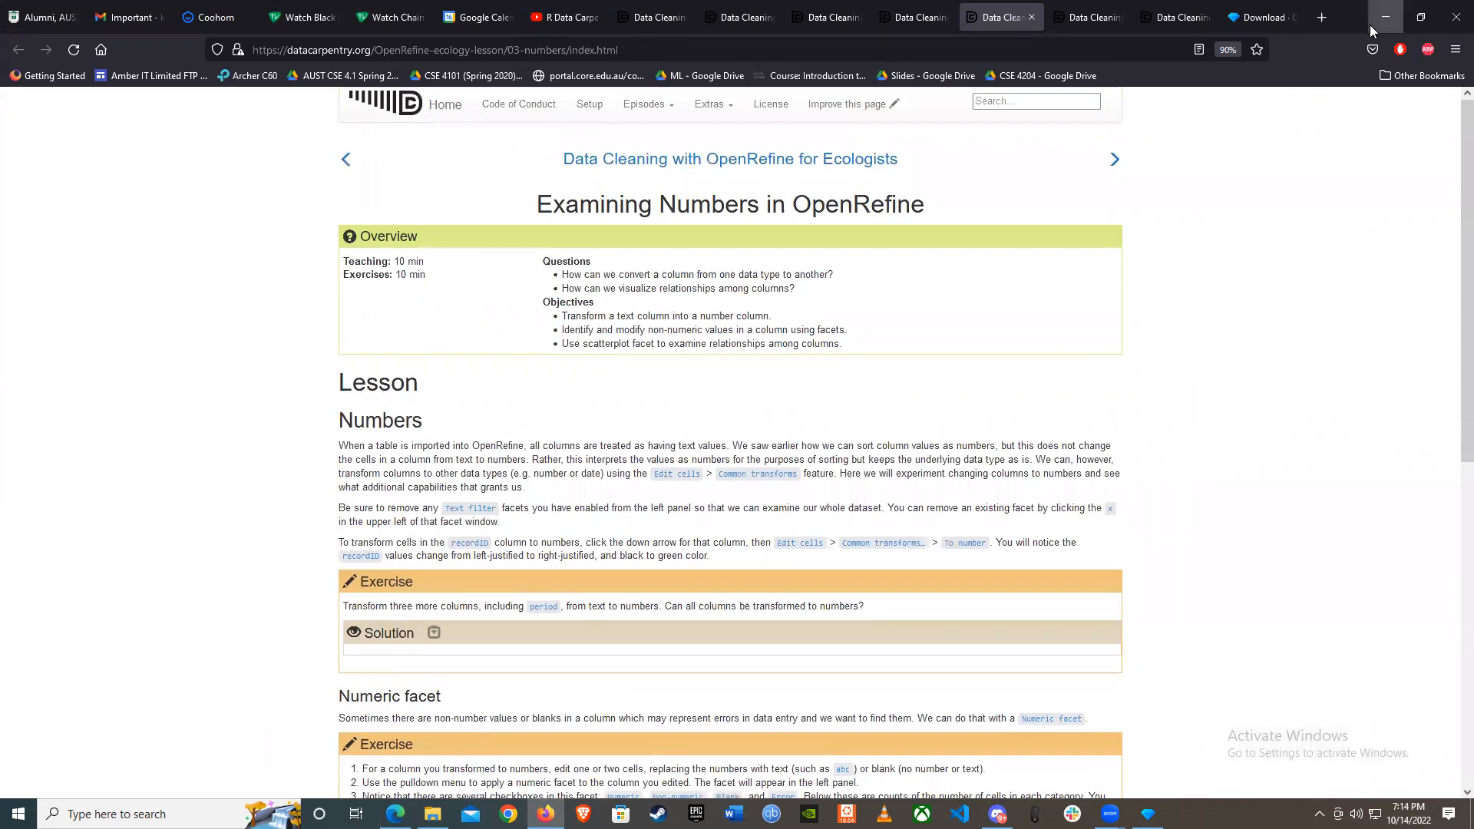
scroll(426, 633, down, 2)
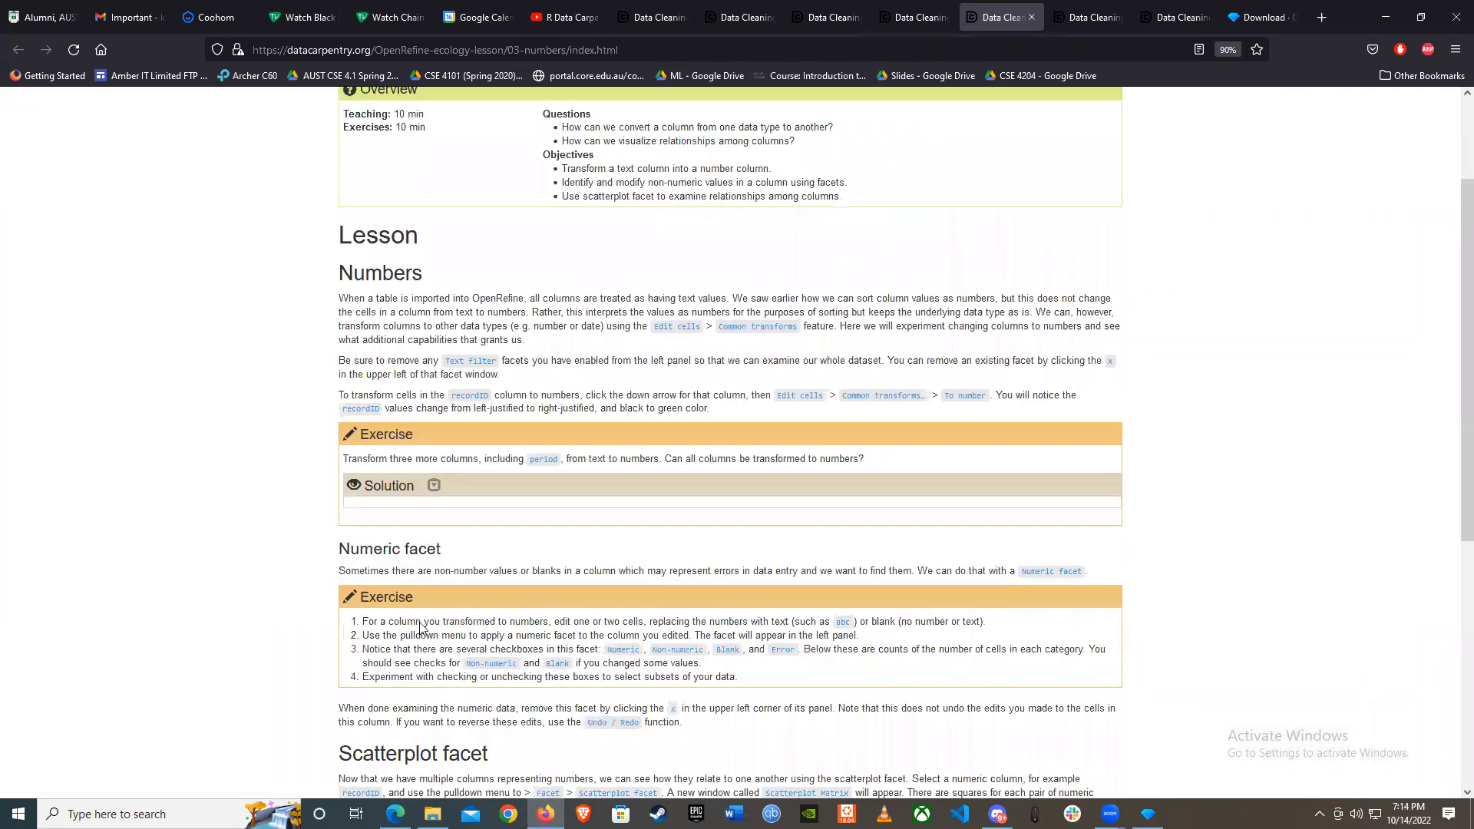
scroll(421, 627, down, 3)
scroll(1105, 489, up, 2)
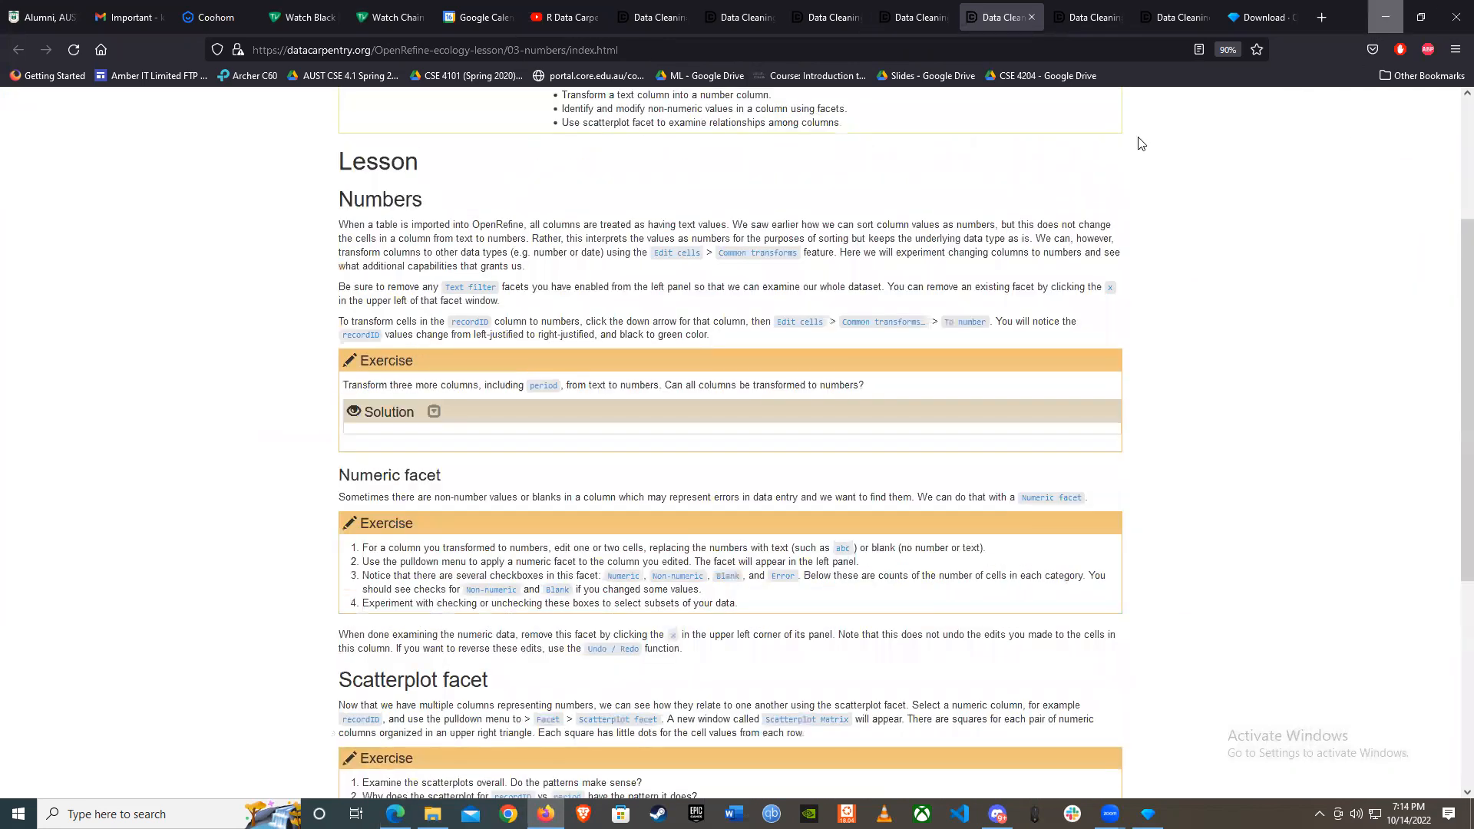
key(alt+Tab)
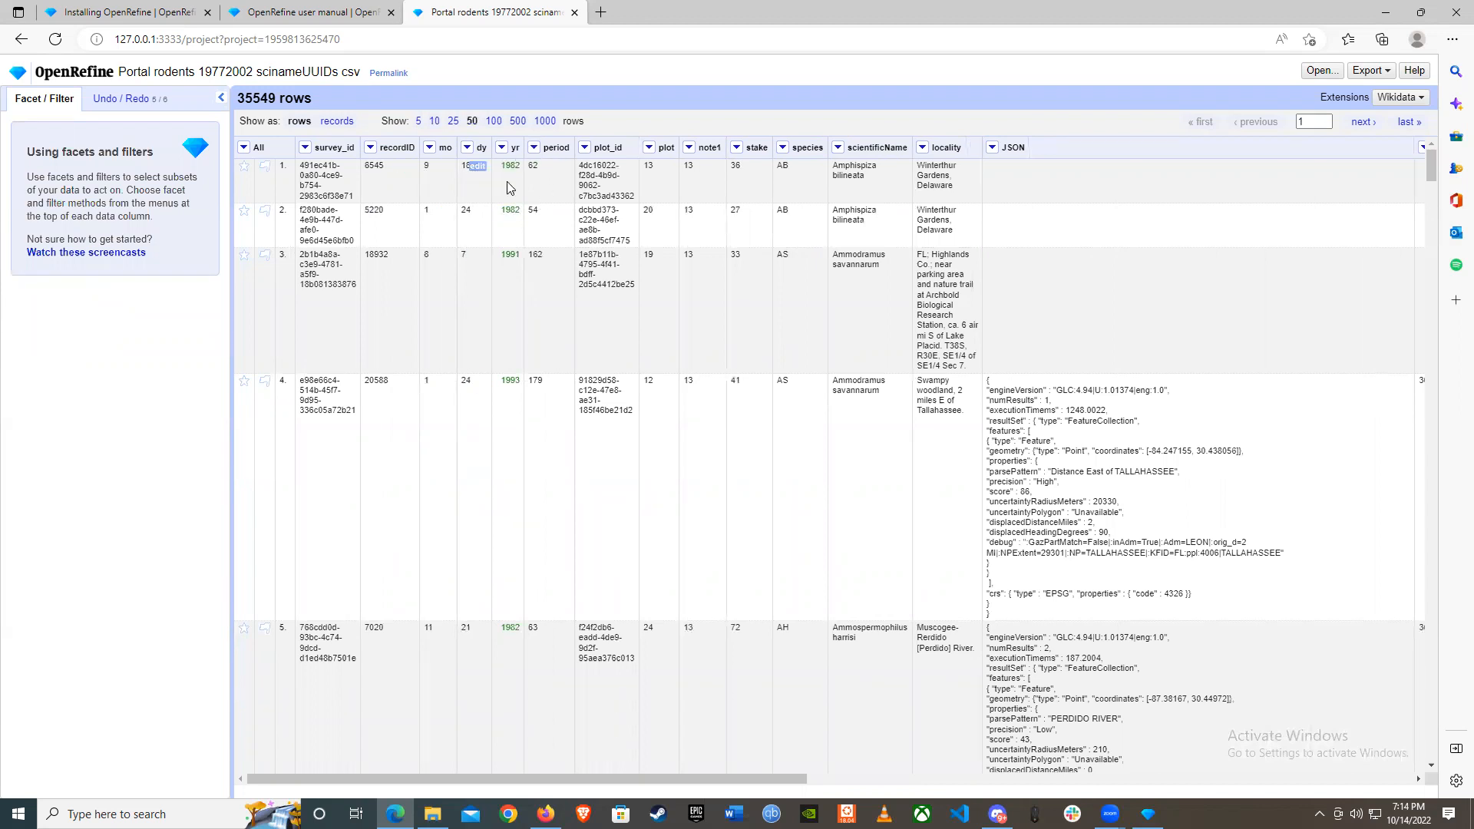
Step: Convert the cells of the period column to numbers with the common transform
click(533, 147)
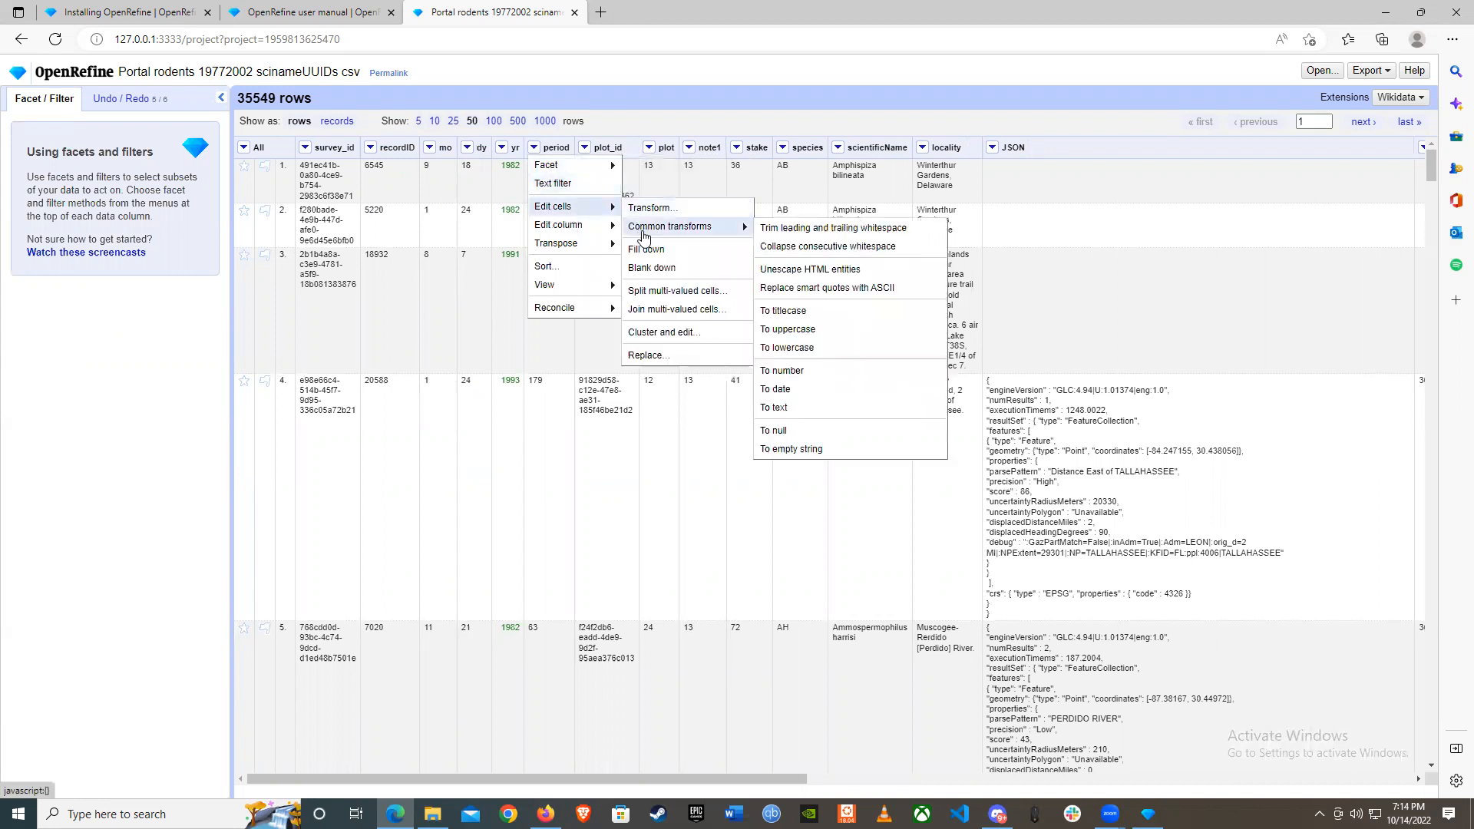
click(499, 327)
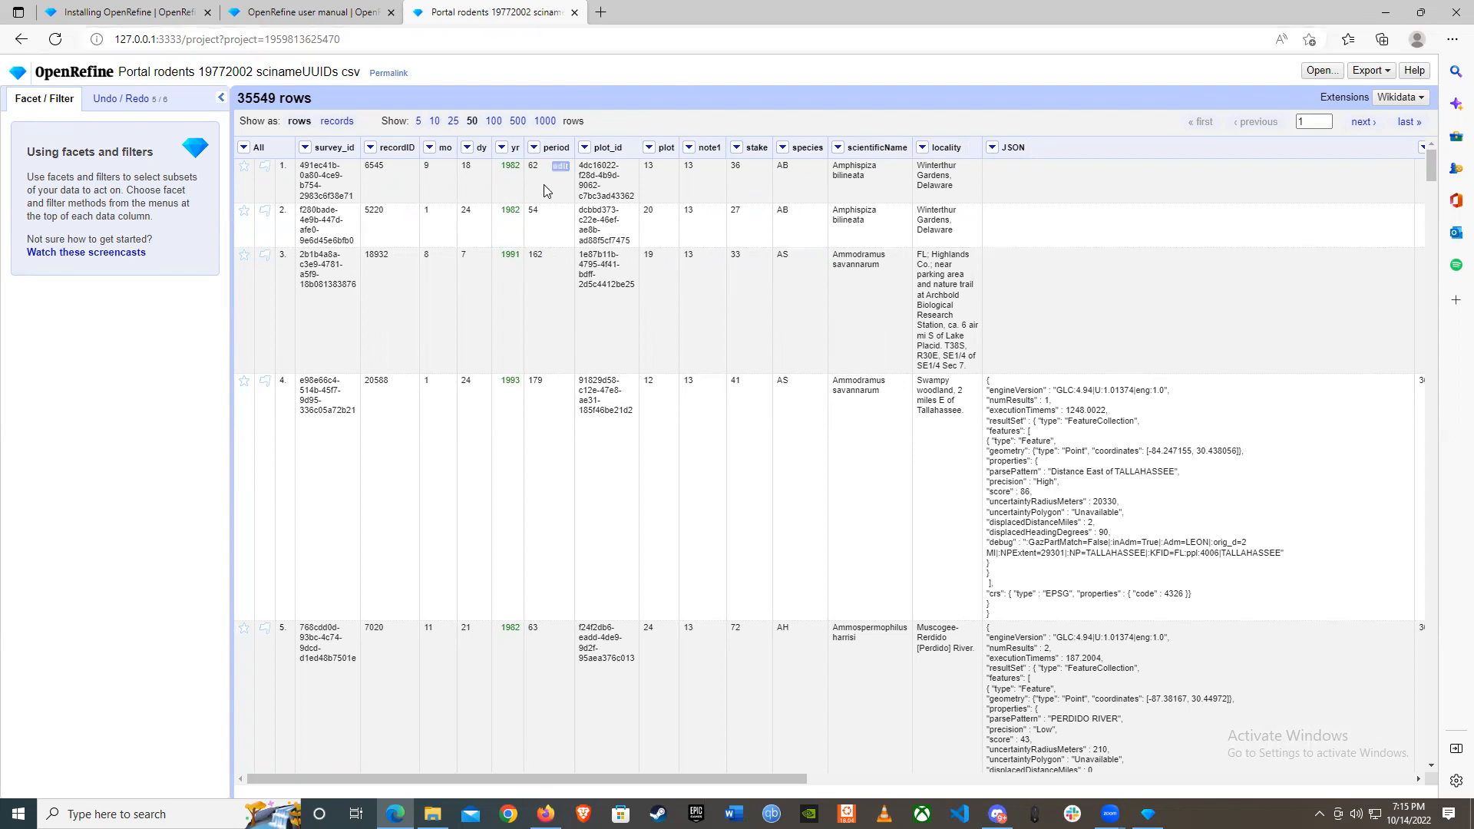
click(533, 147)
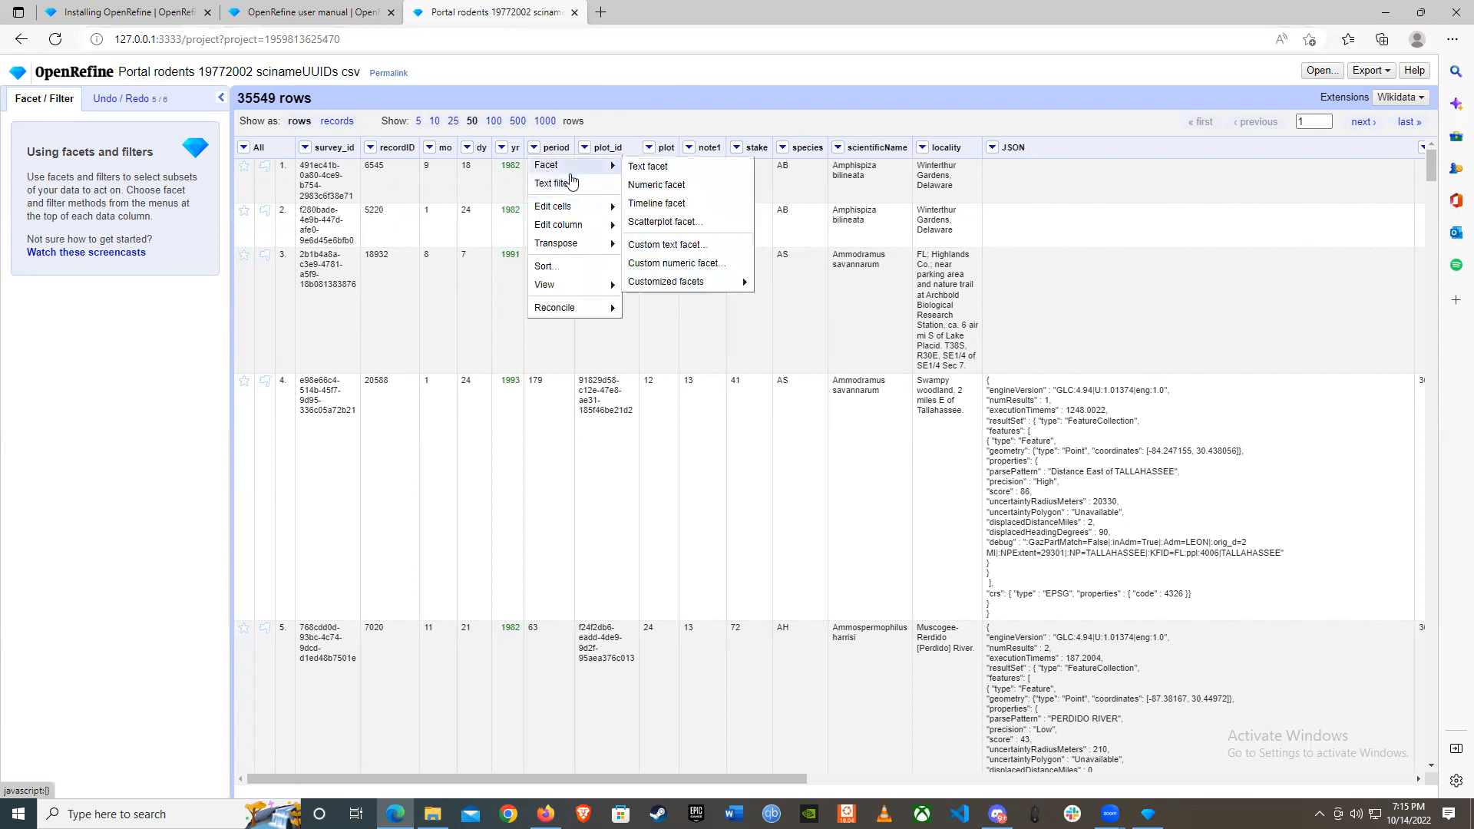
mouse_move(587, 207)
mouse_move(641, 227)
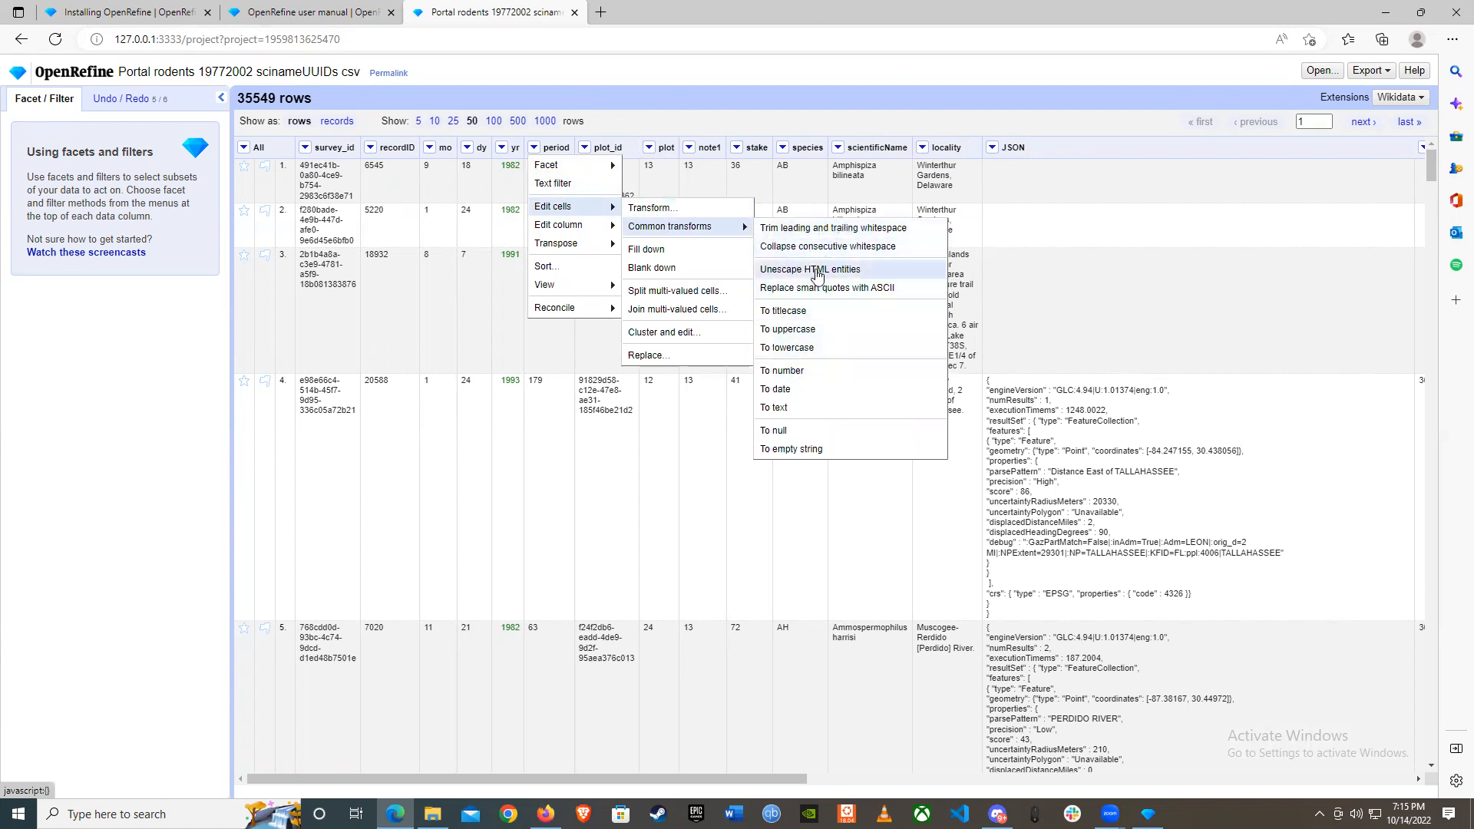
click(782, 371)
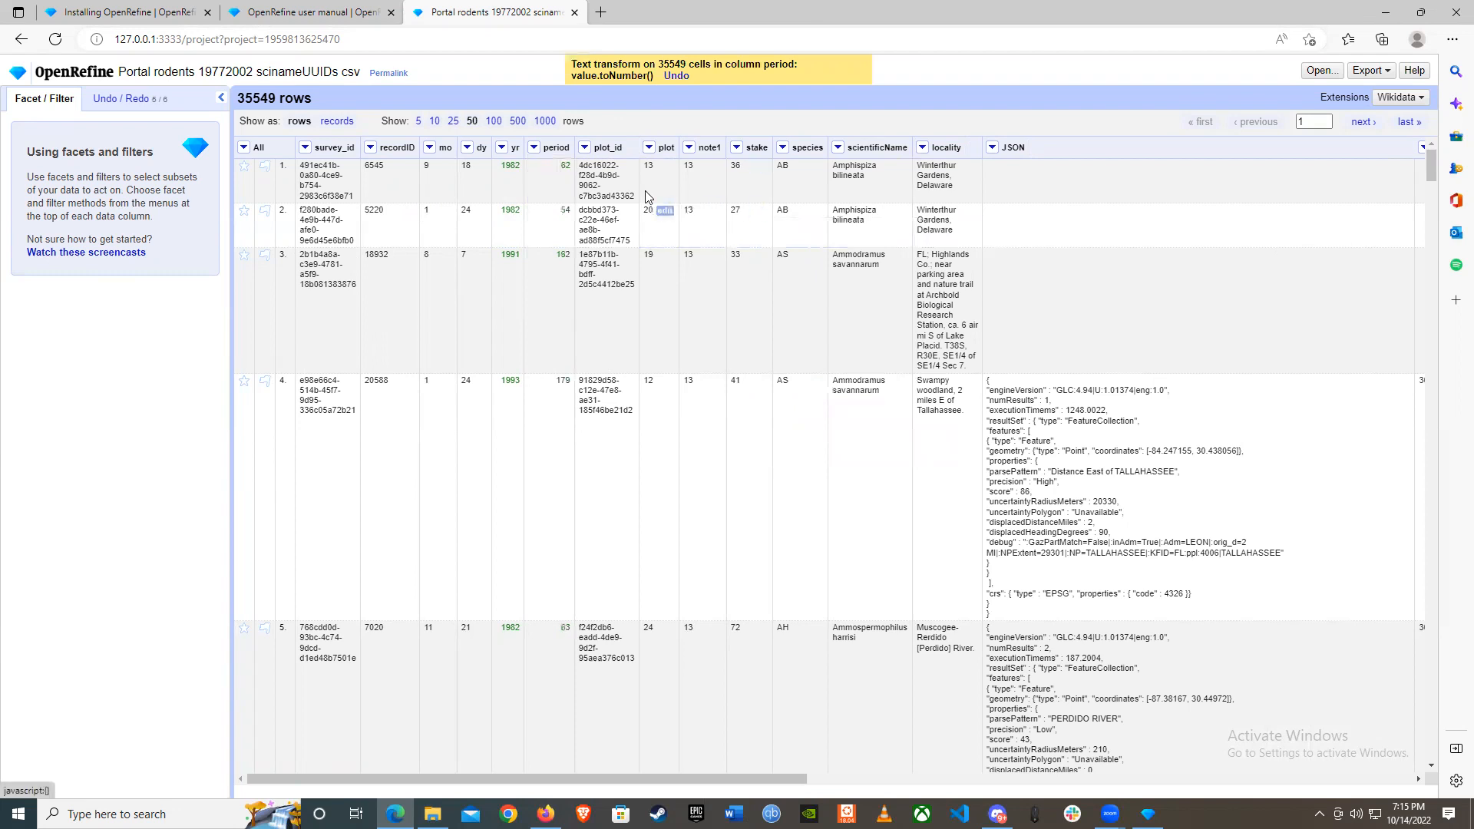
click(681, 77)
Step: Convert the cells of the plot column to numbers with the common transform
click(649, 148)
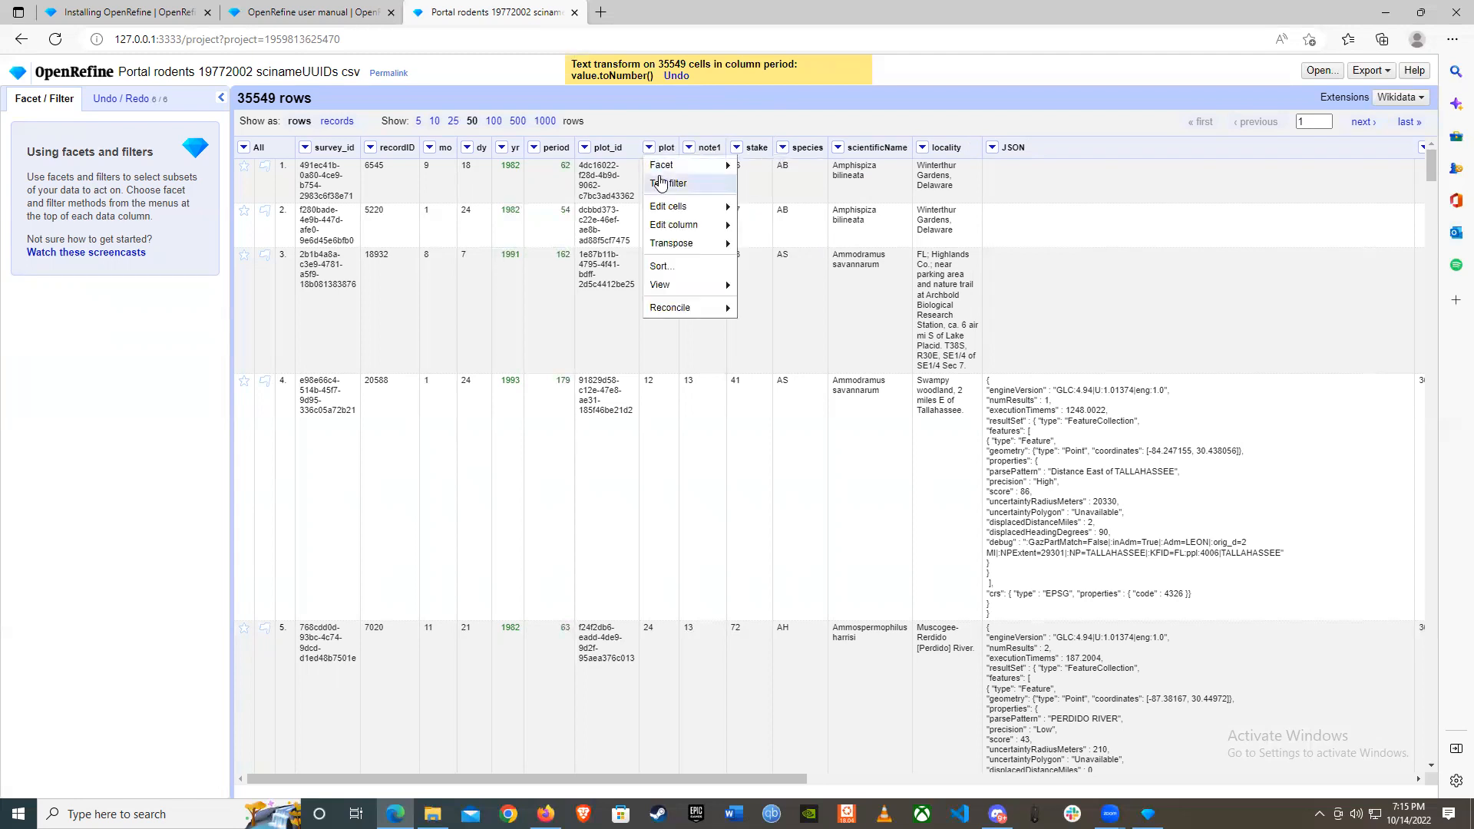
mouse_move(692, 232)
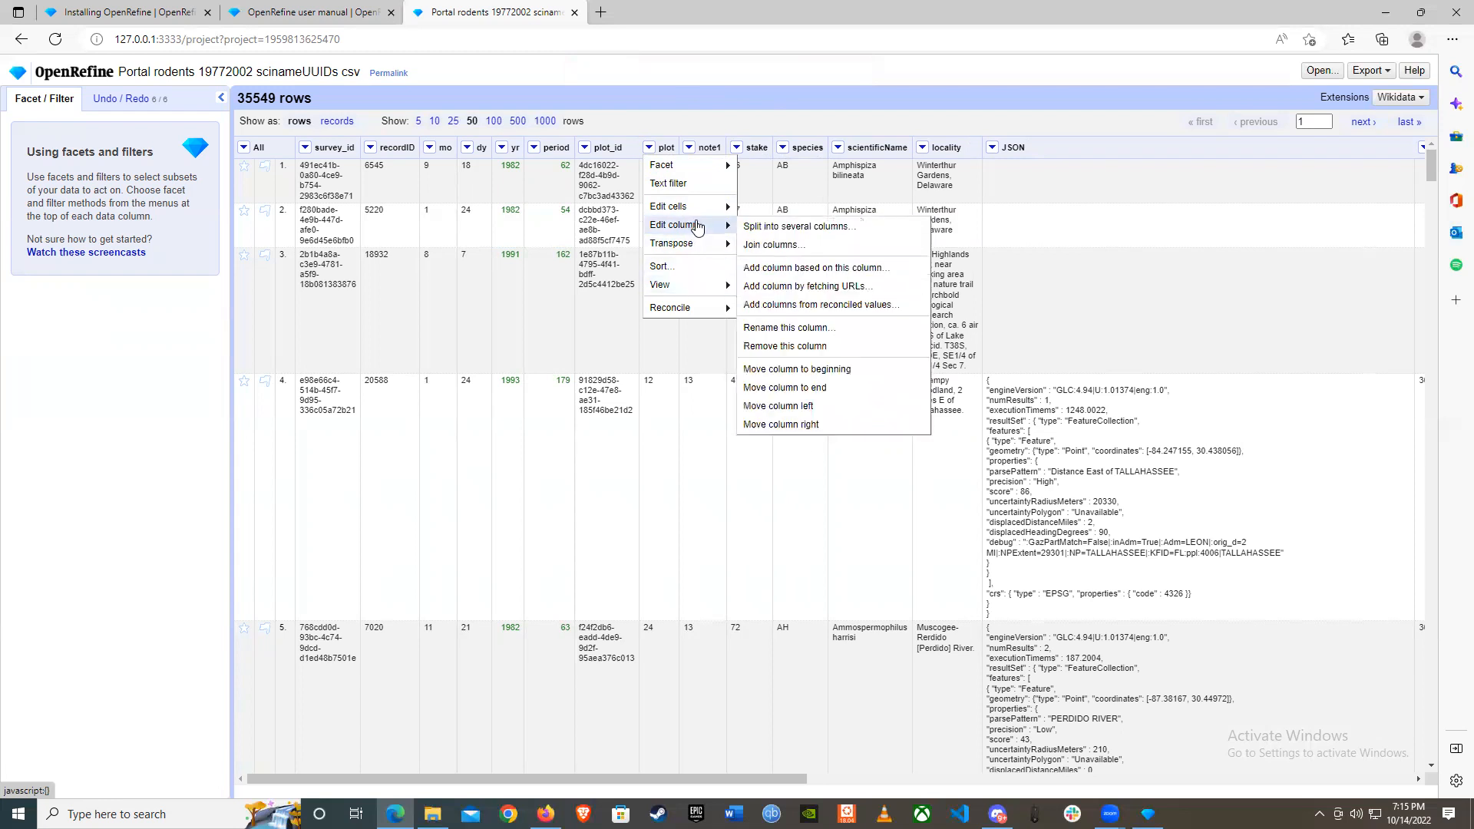
mouse_move(713, 209)
mouse_move(774, 229)
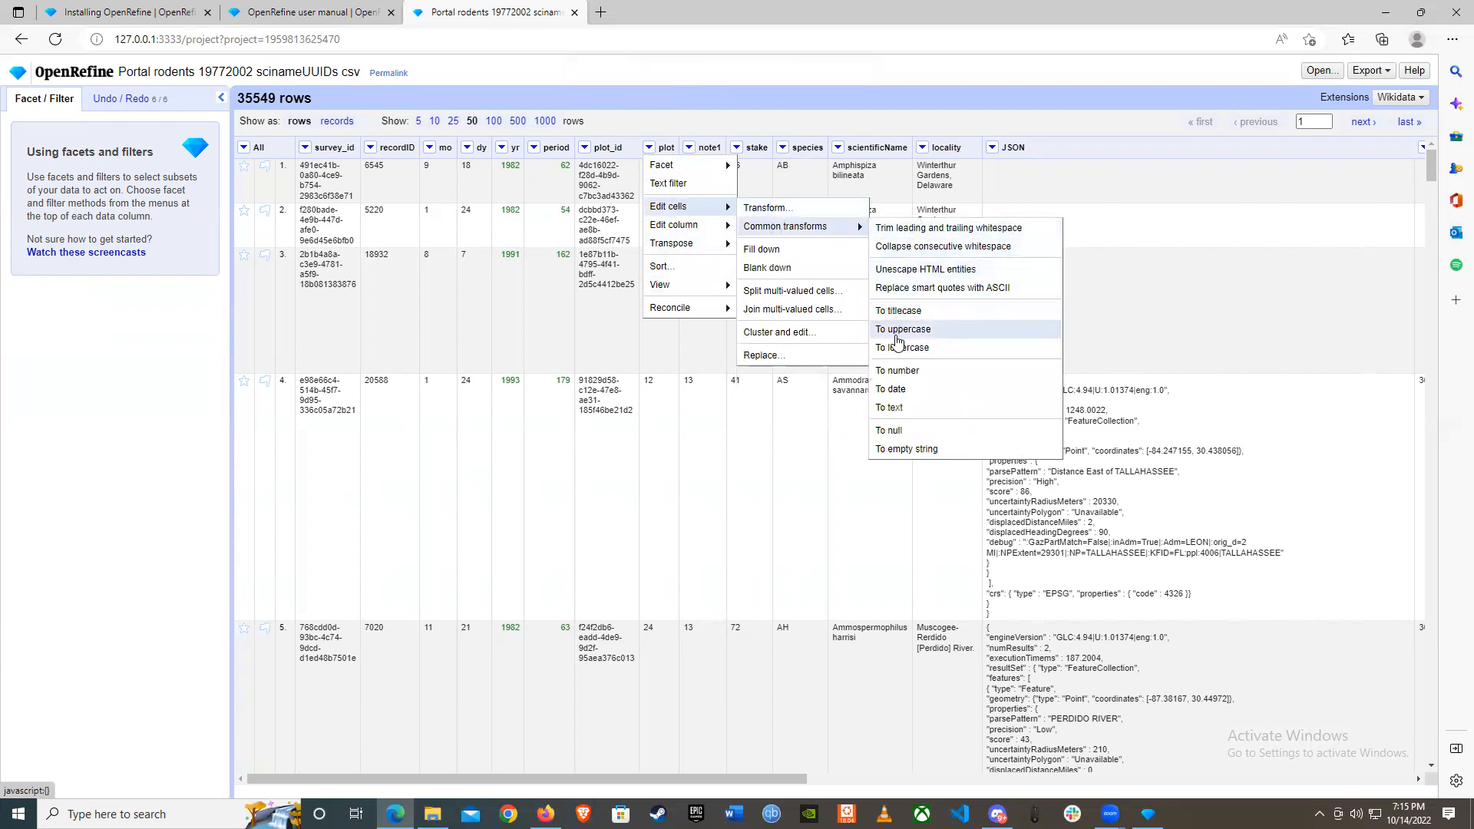
click(913, 372)
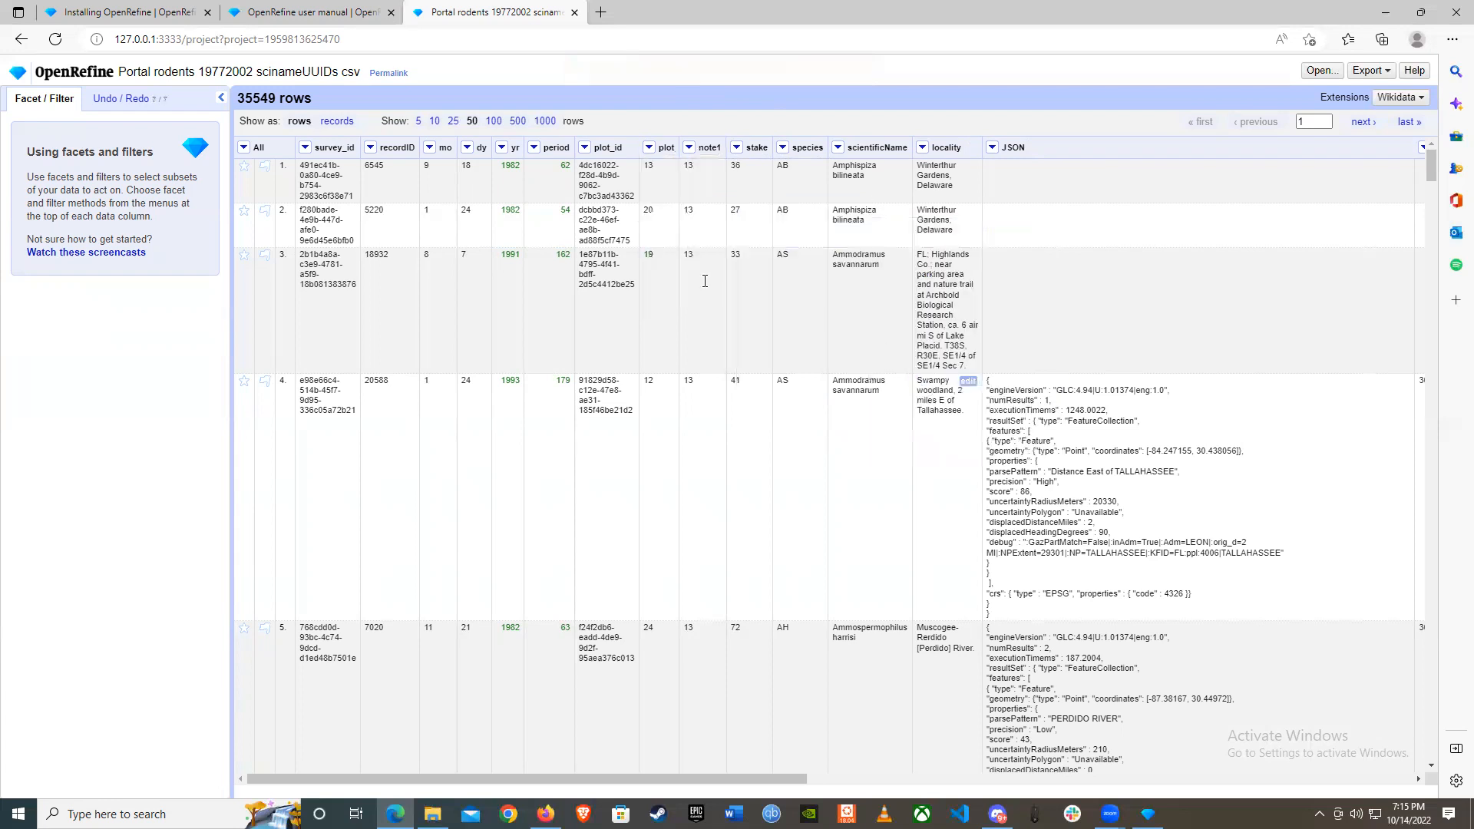
Step: Open the scatterplot matrix for the yr column and add the yr versus period plot as a facet
click(502, 147)
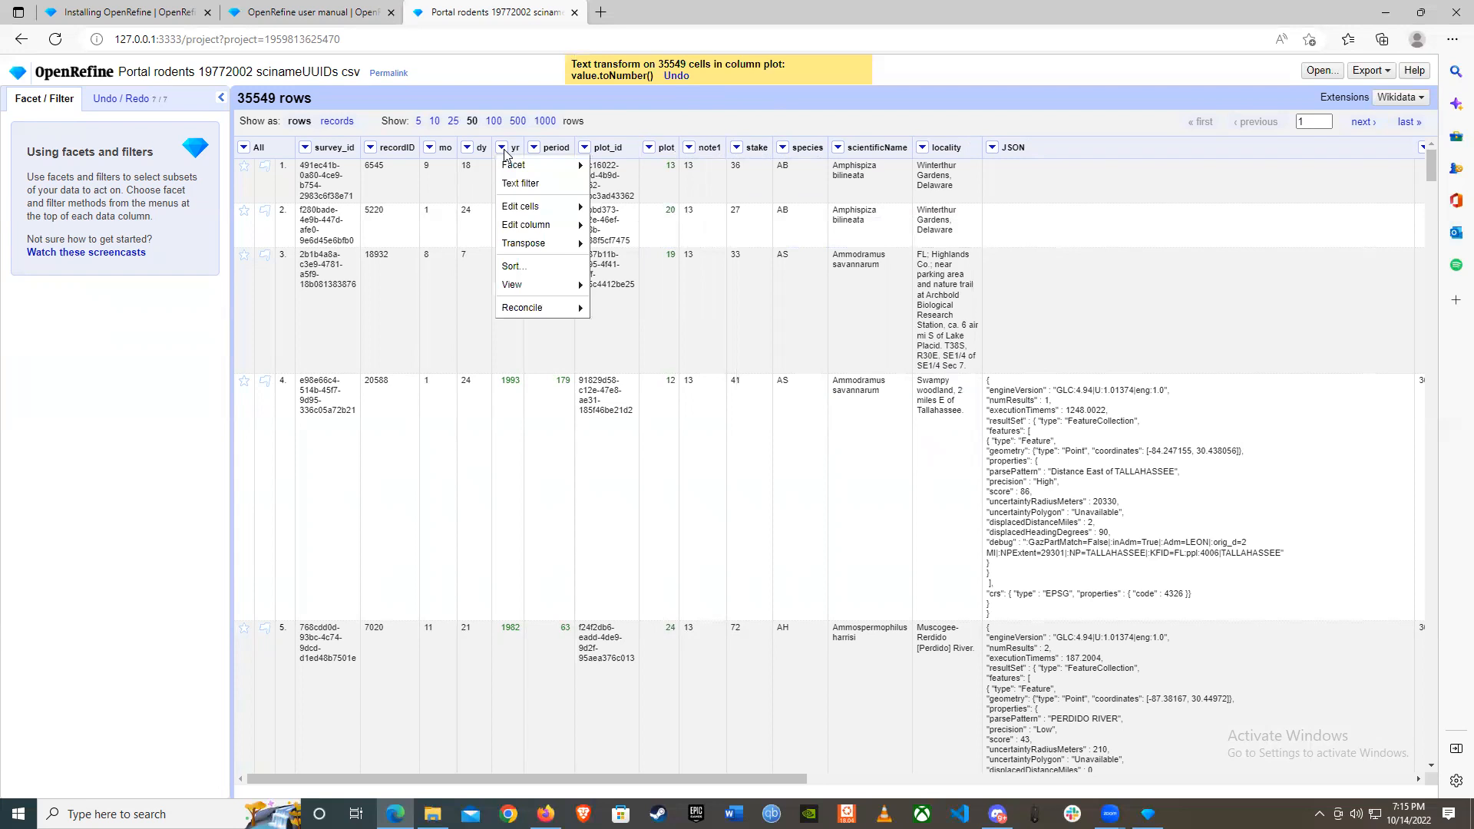
mouse_move(513, 165)
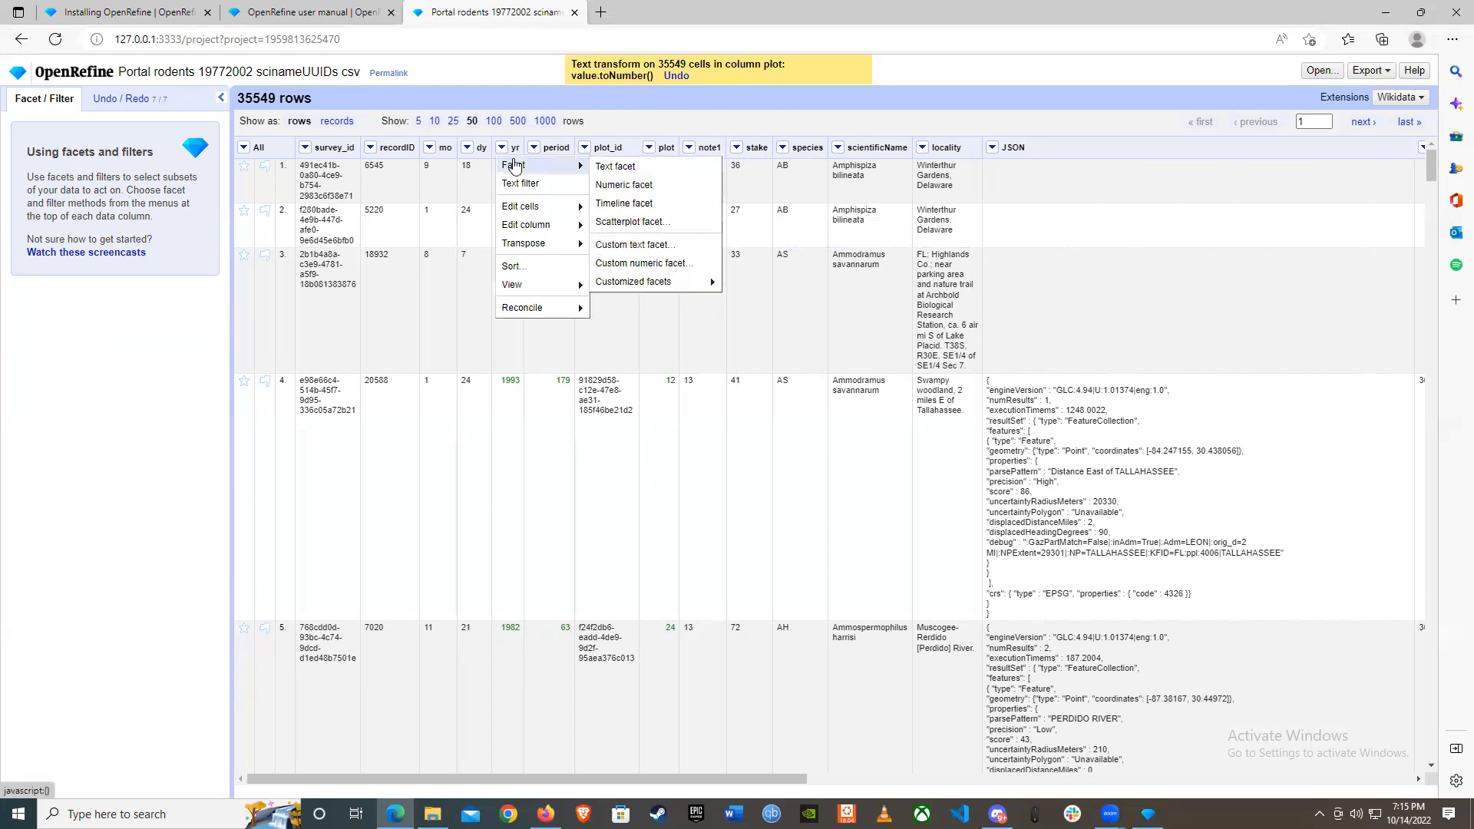
mouse_move(537, 206)
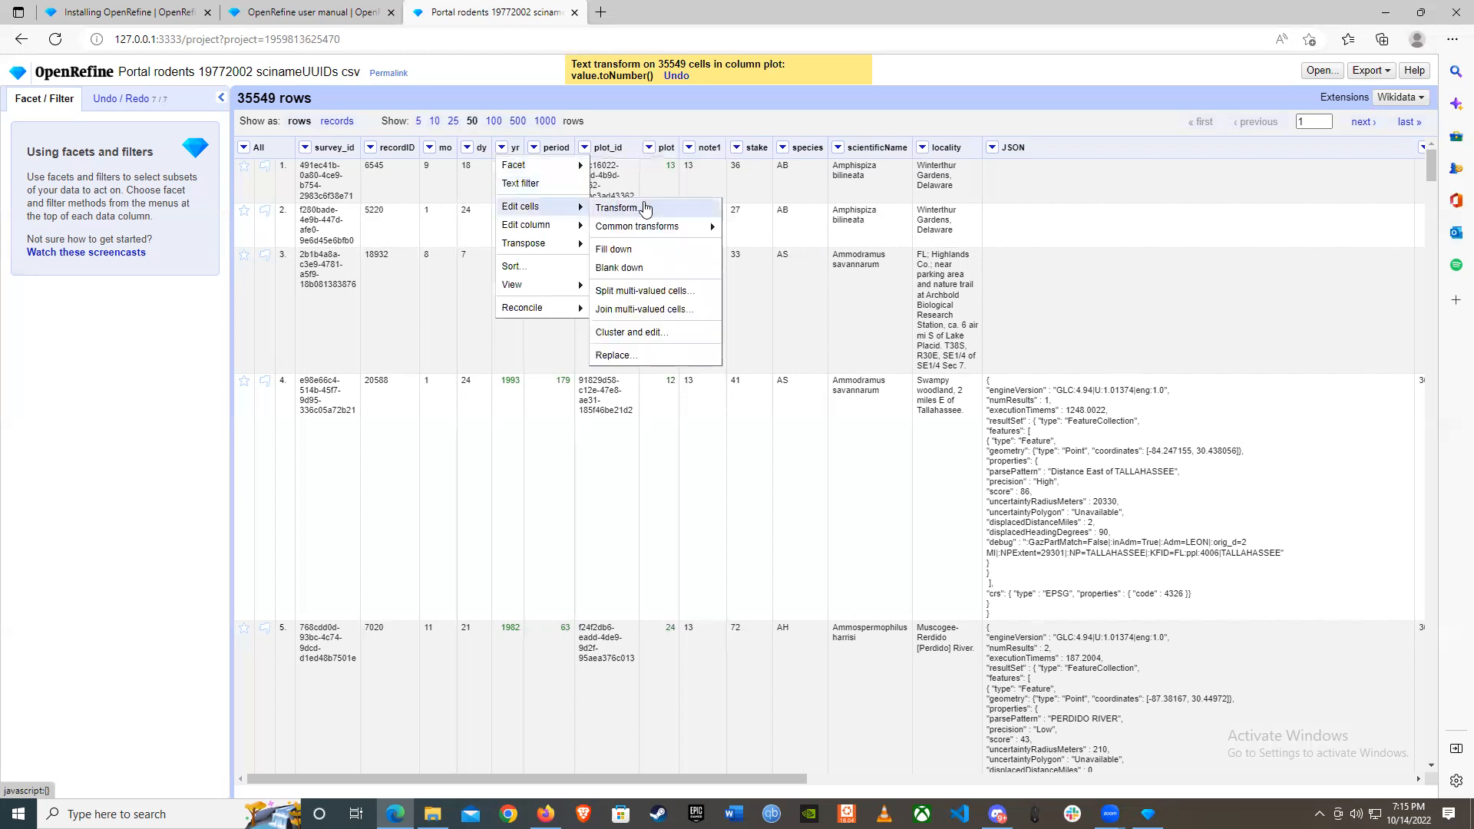
mouse_move(564, 167)
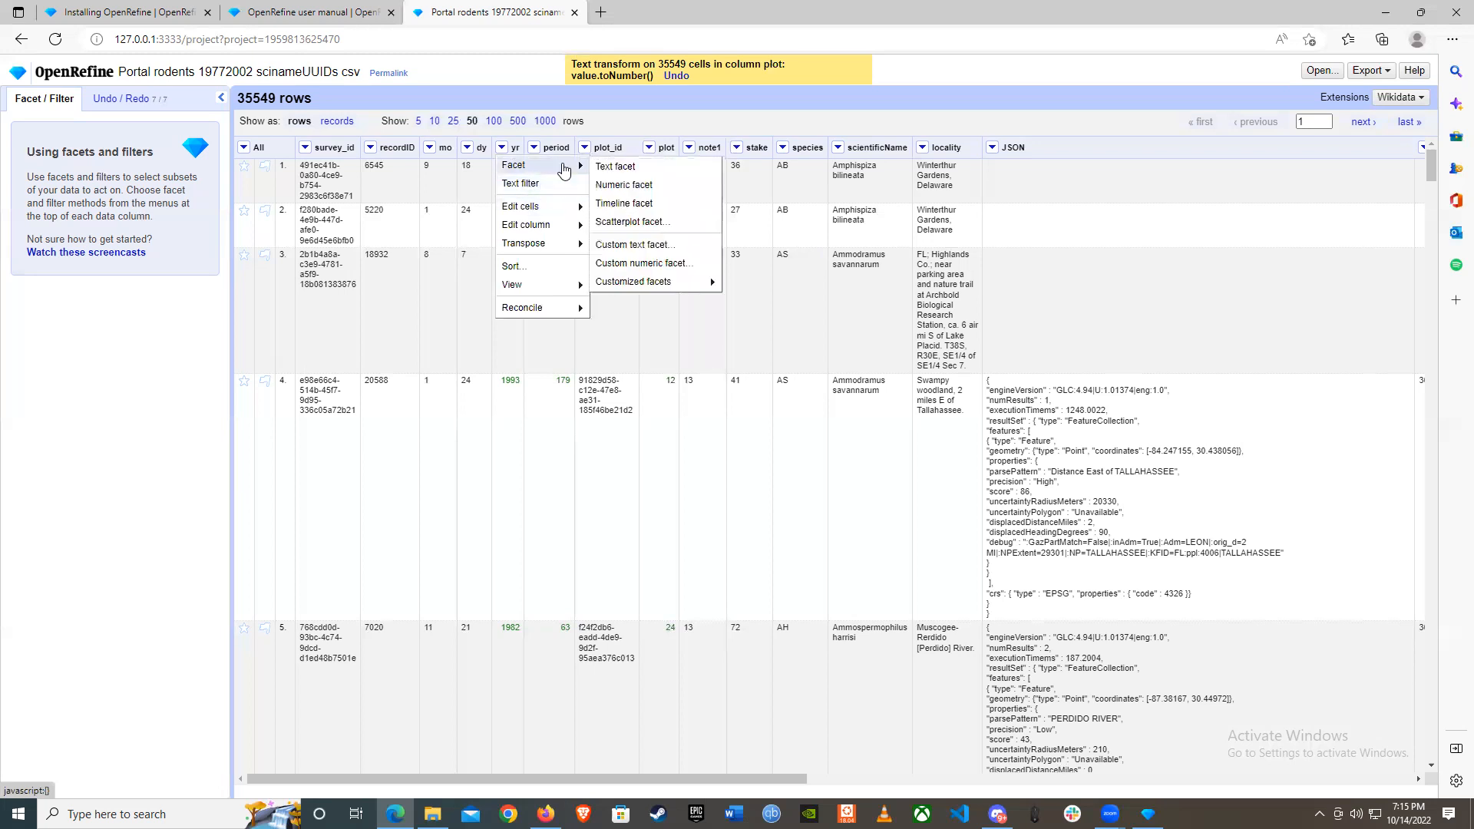
click(630, 222)
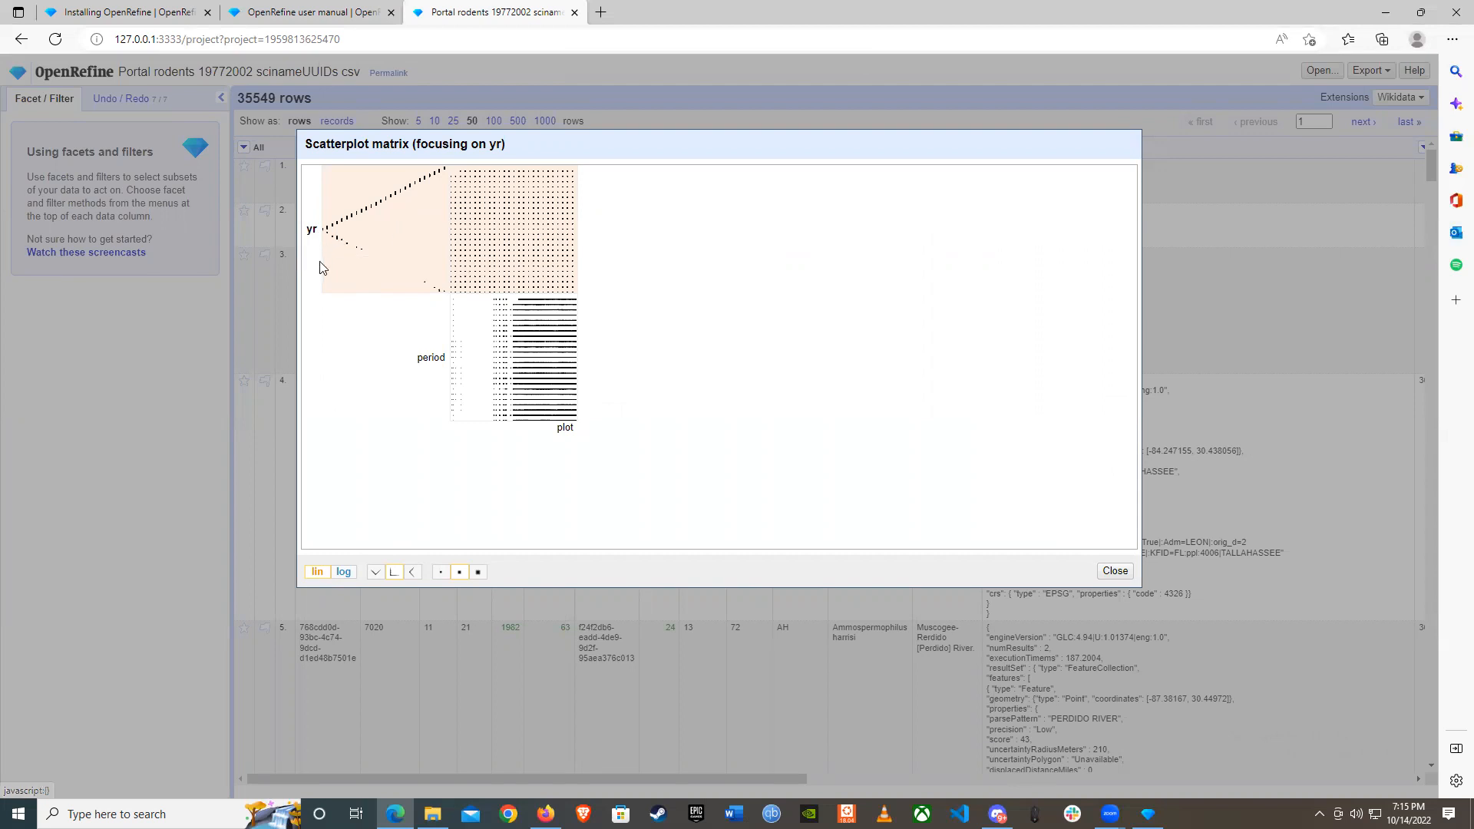
click(390, 255)
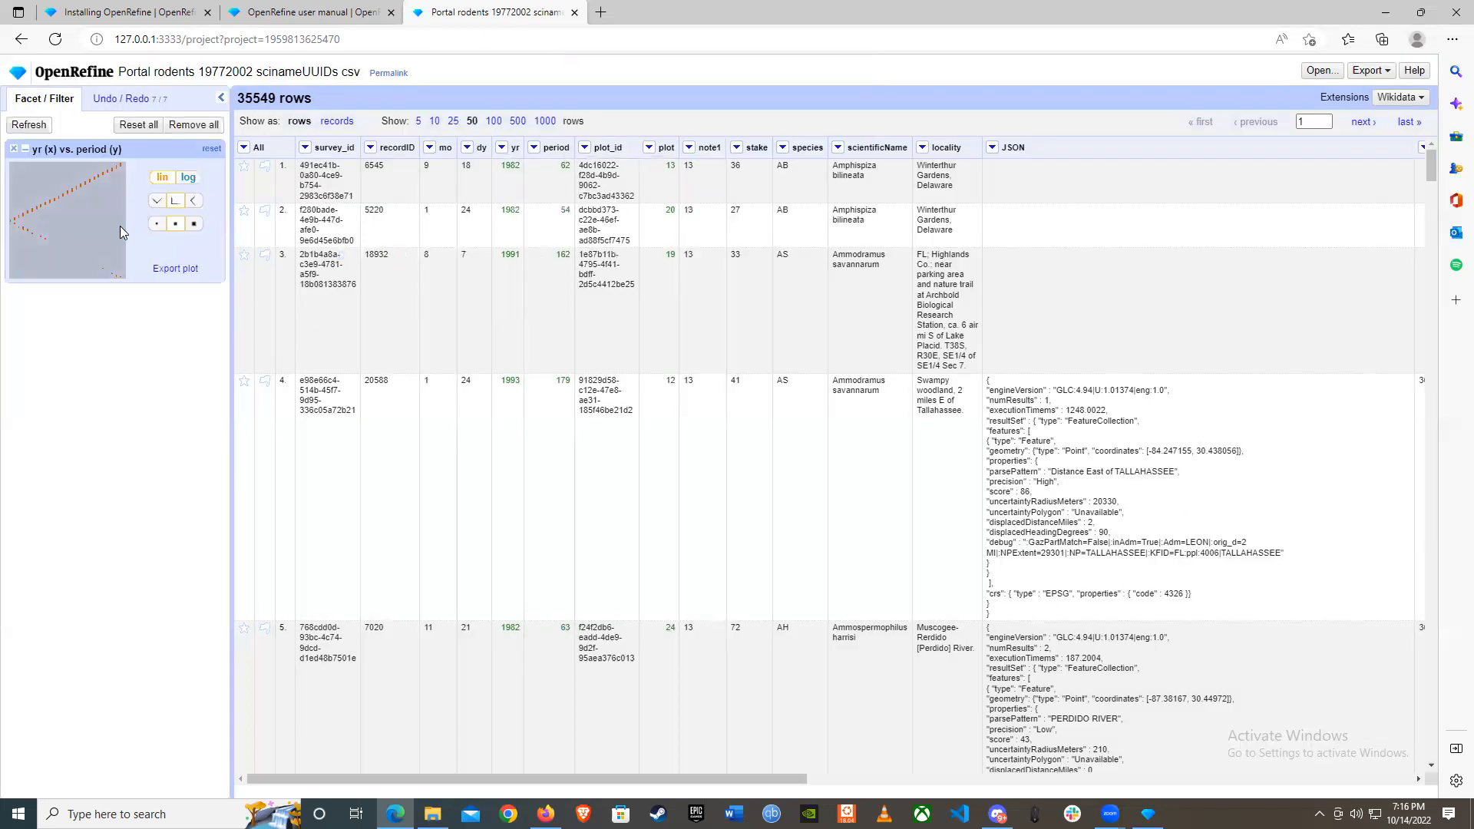
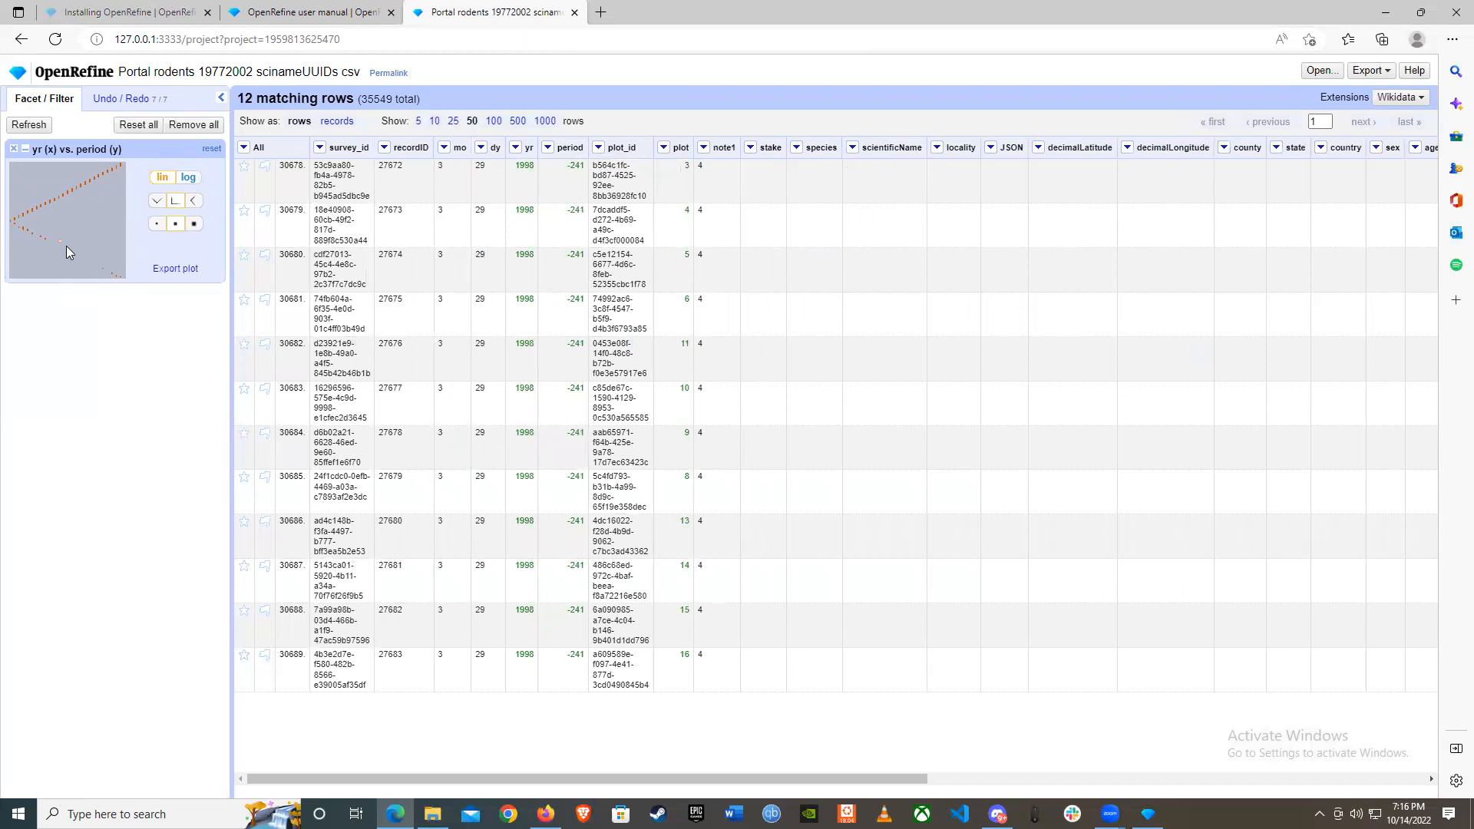
Step: Subset the rows with a small rectangle in the lower middle of the yr versus period plot, and remove the facet
drag(60, 241, 80, 261)
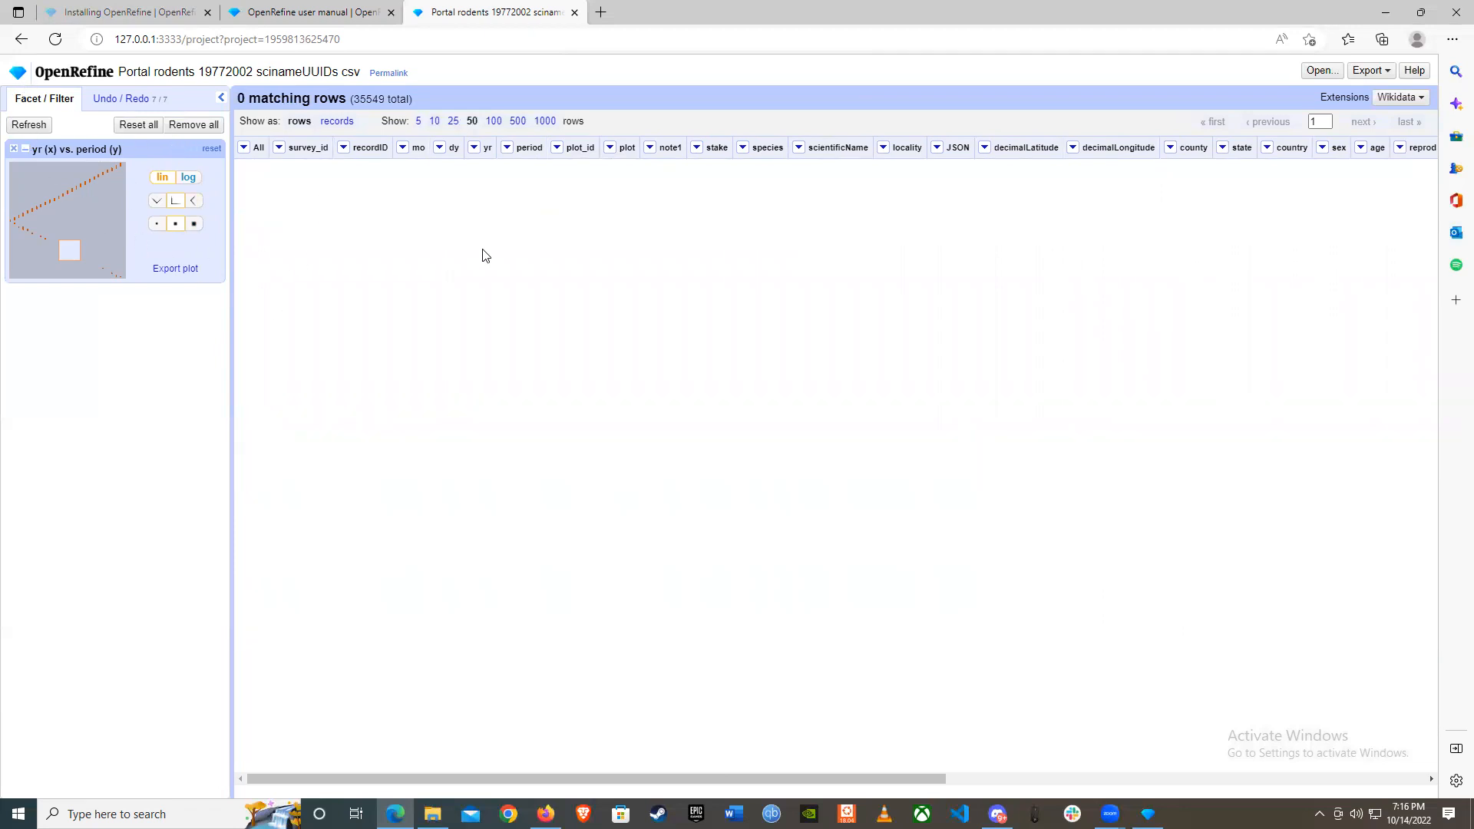
click(12, 150)
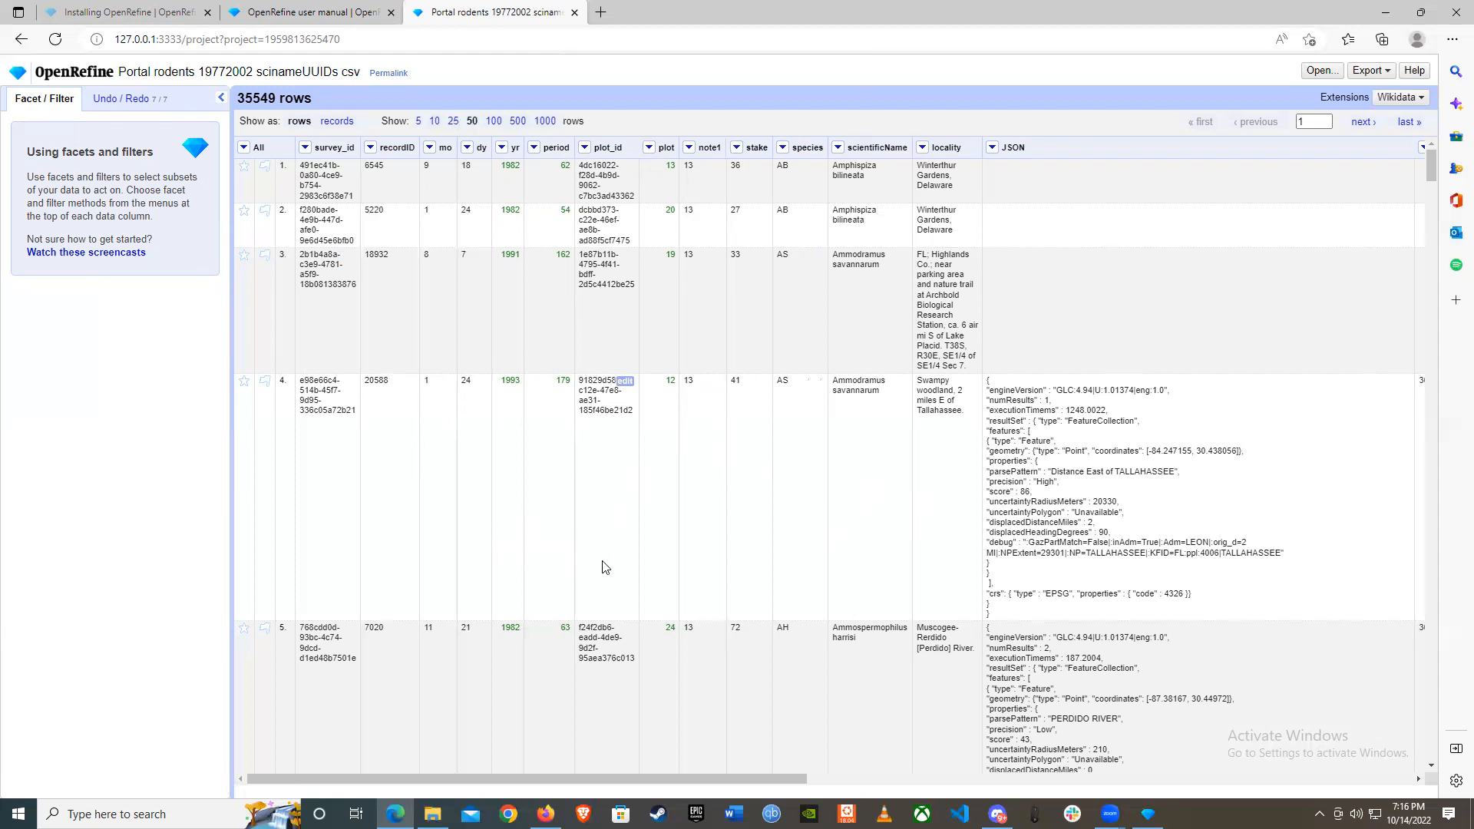
Step: Switch to the lesson in Firefox, review the scatterplot exercises, open the Scripts episode, and return to OpenRefine in Edge
mouse_move(545, 813)
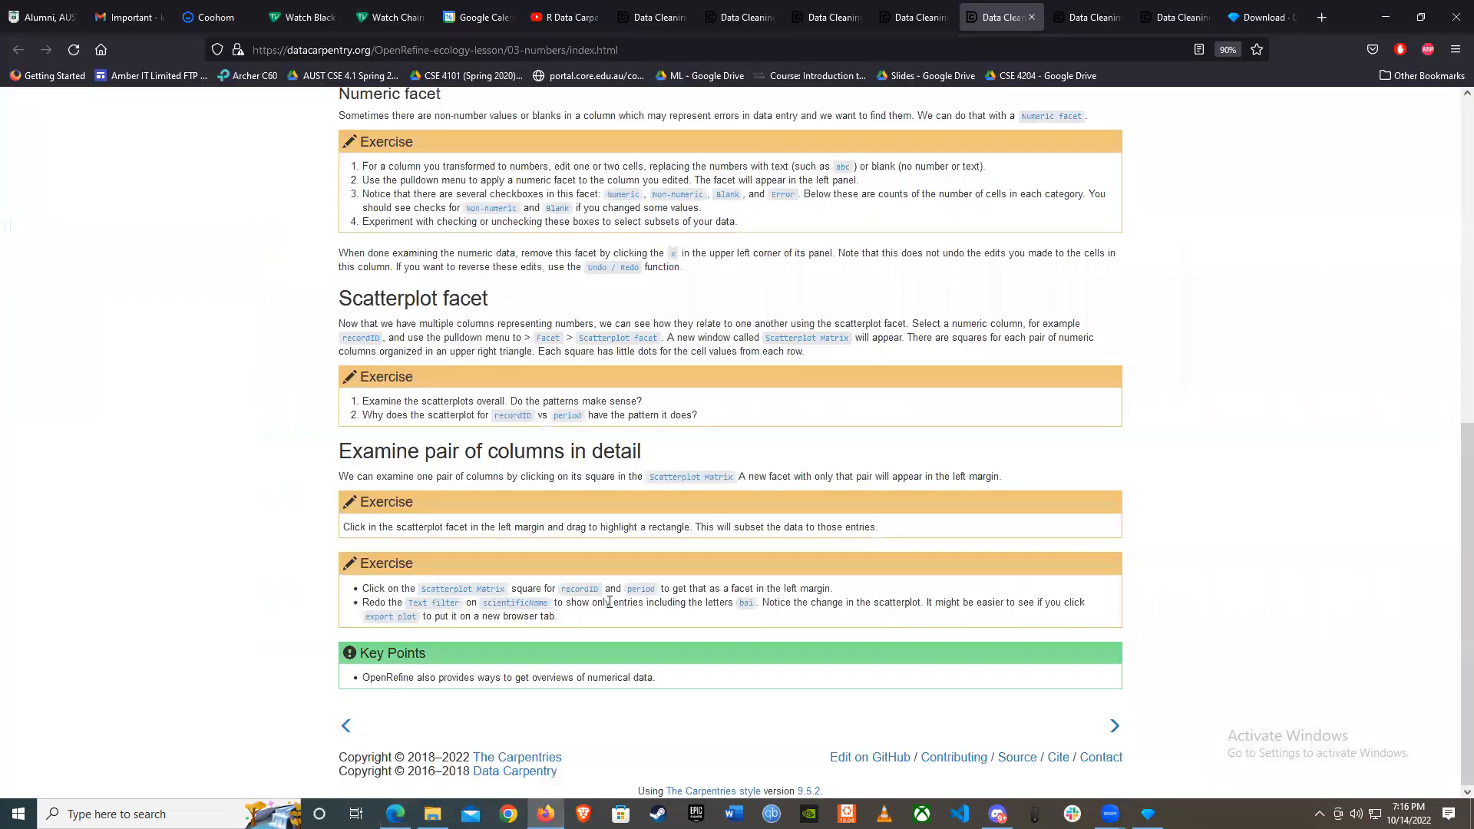
click(1084, 23)
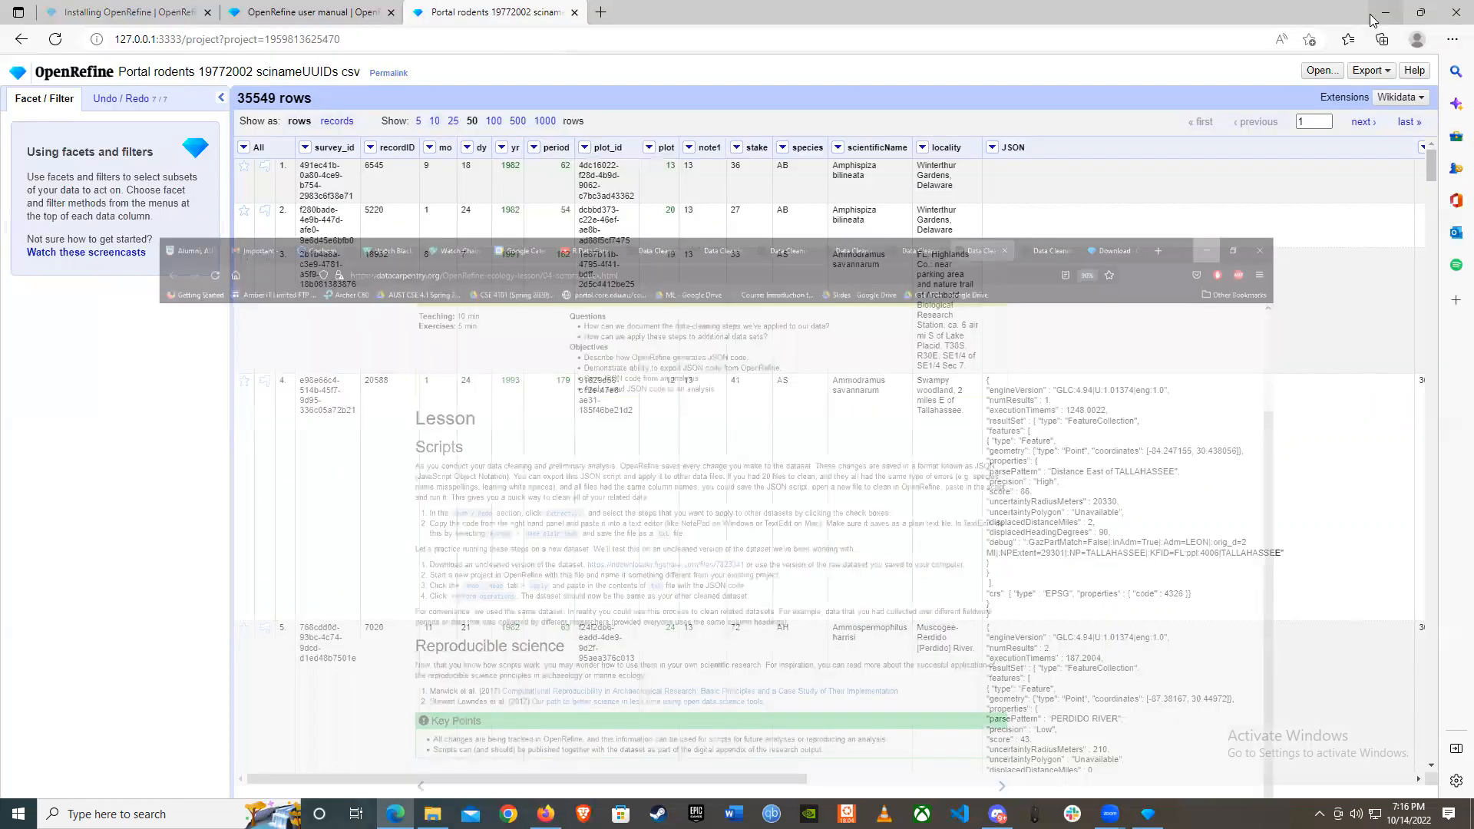
click(1384, 17)
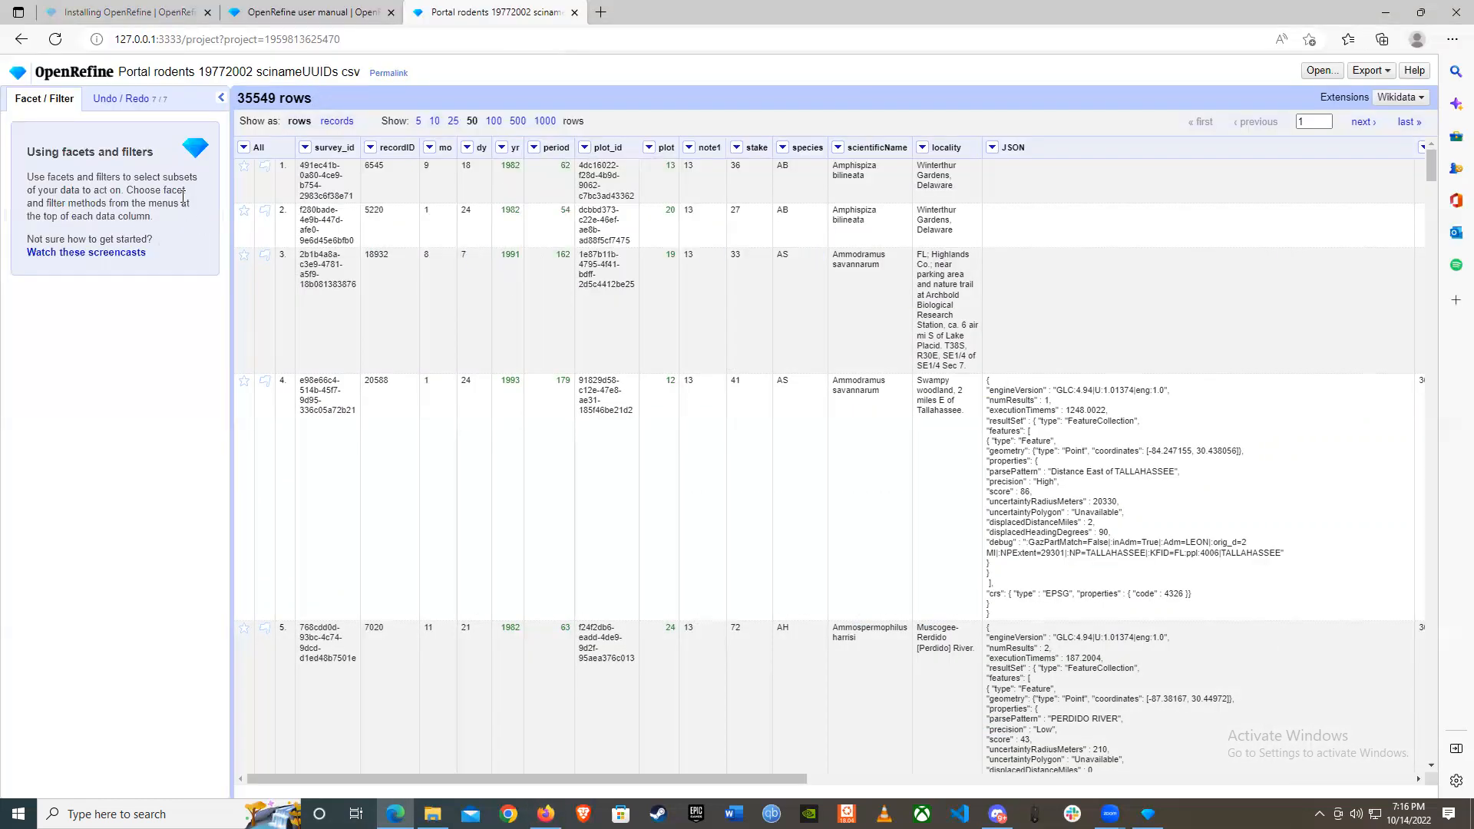
Step: In the operation history, revert to the period transform, and reapply the plot transform
click(108, 100)
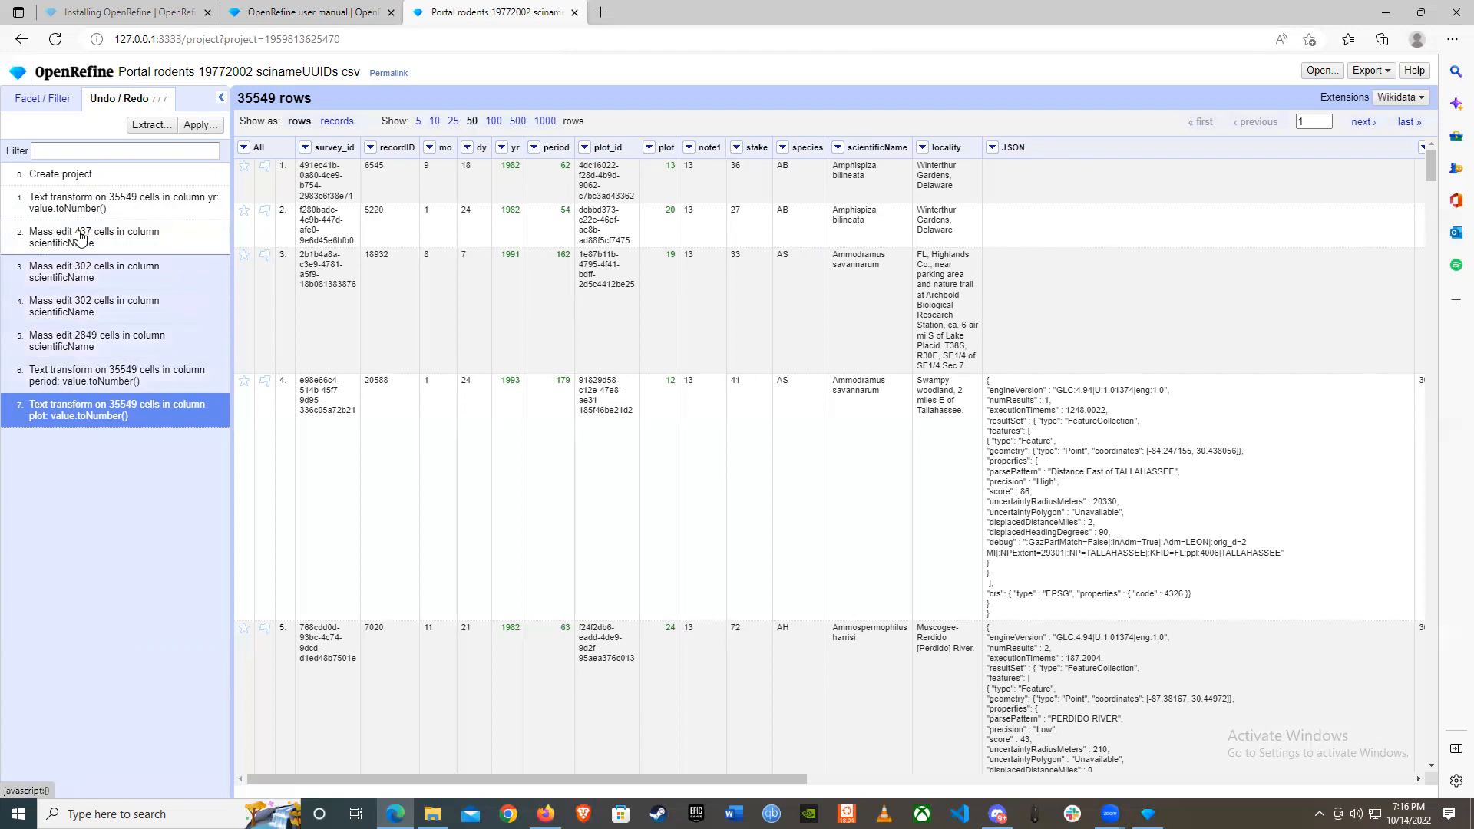
click(35, 388)
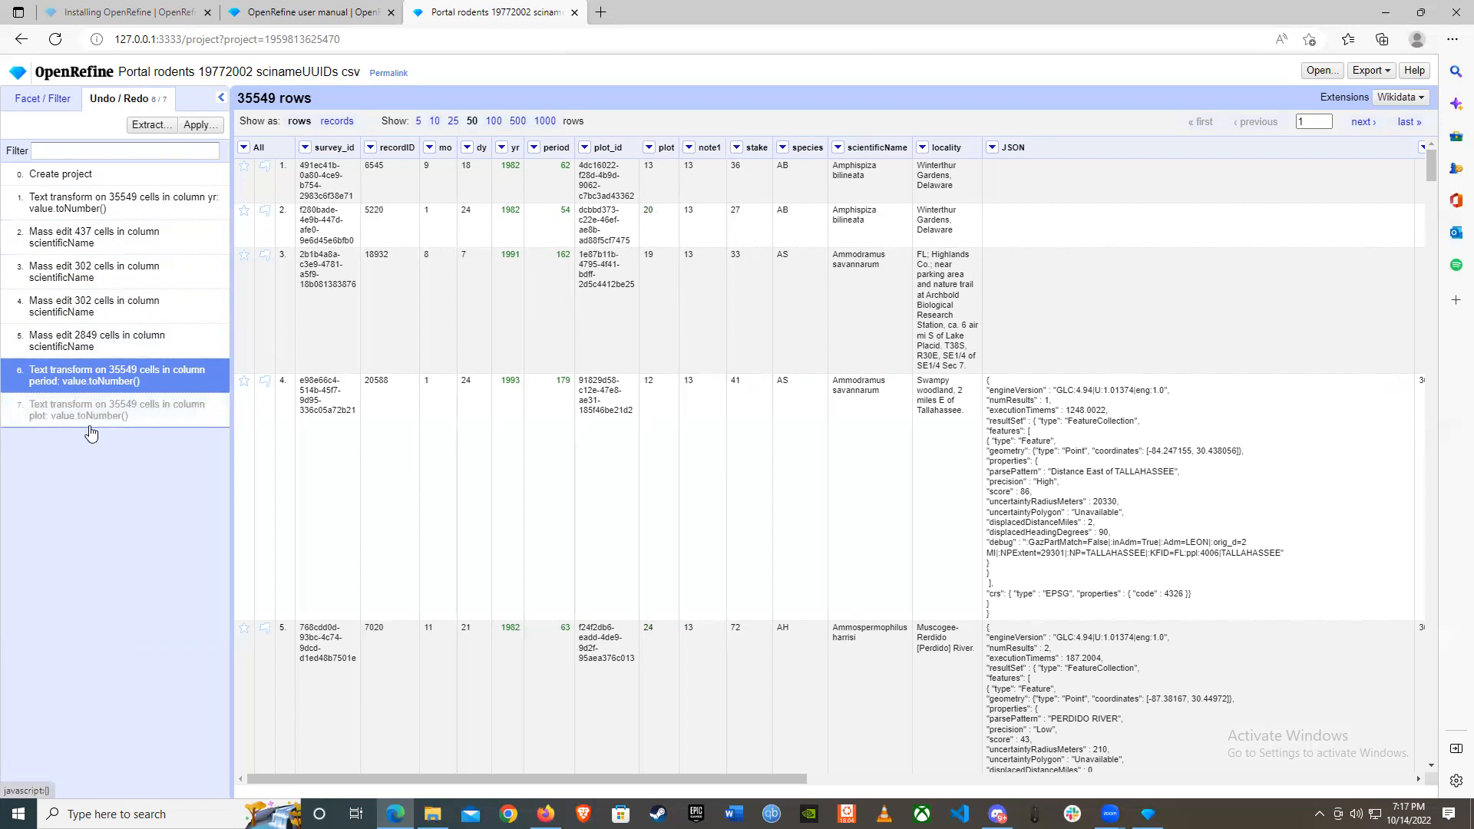
click(58, 415)
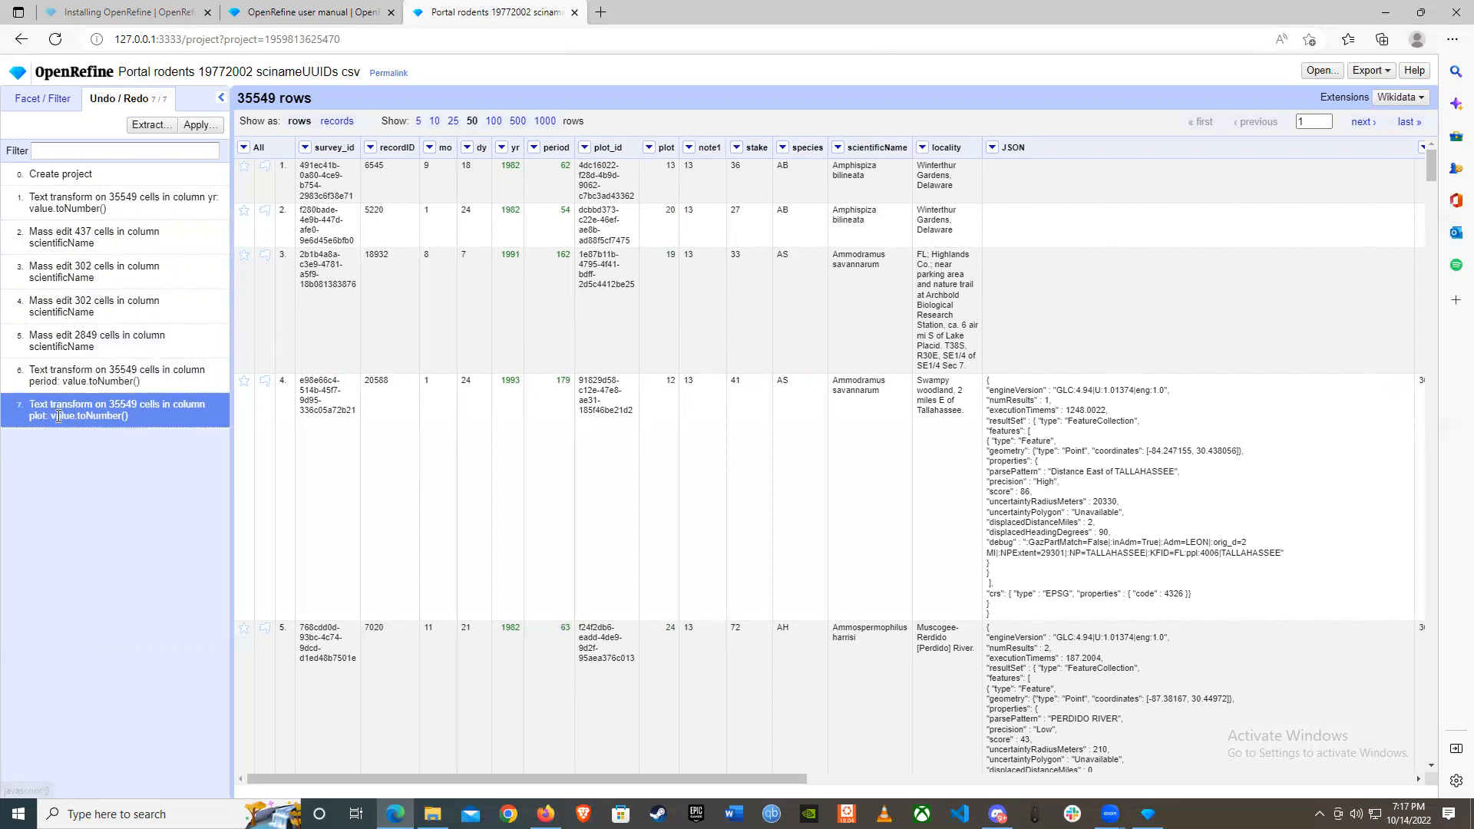
Step: Extract the operation history with all operations included, and copy the complete JSON script
click(140, 125)
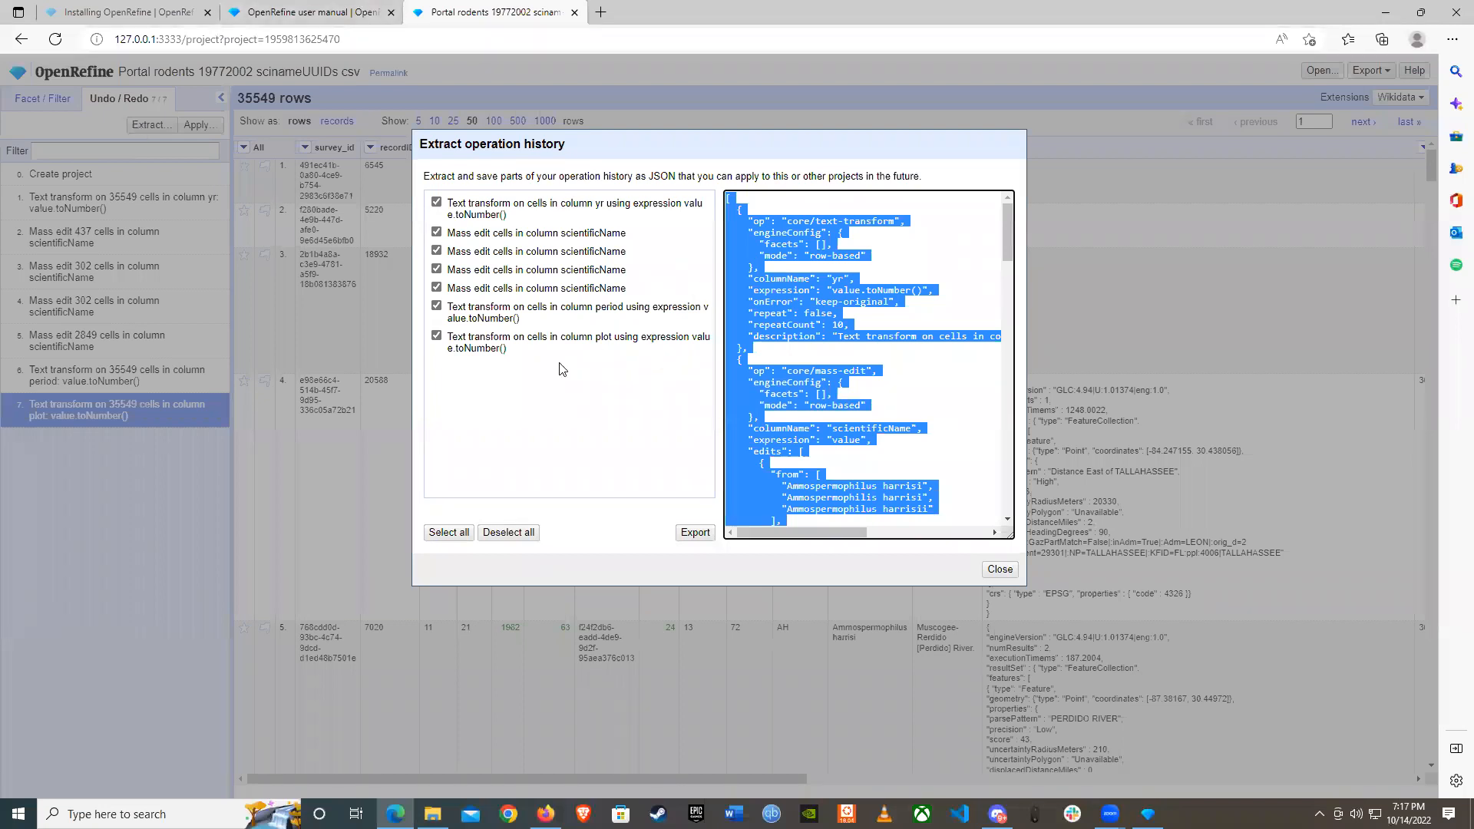
mouse_move(1008, 240)
mouse_down()
mouse_move(982, 410)
mouse_move(986, 506)
mouse_move(1017, 218)
mouse_up()
click(798, 212)
drag(726, 202, 924, 548)
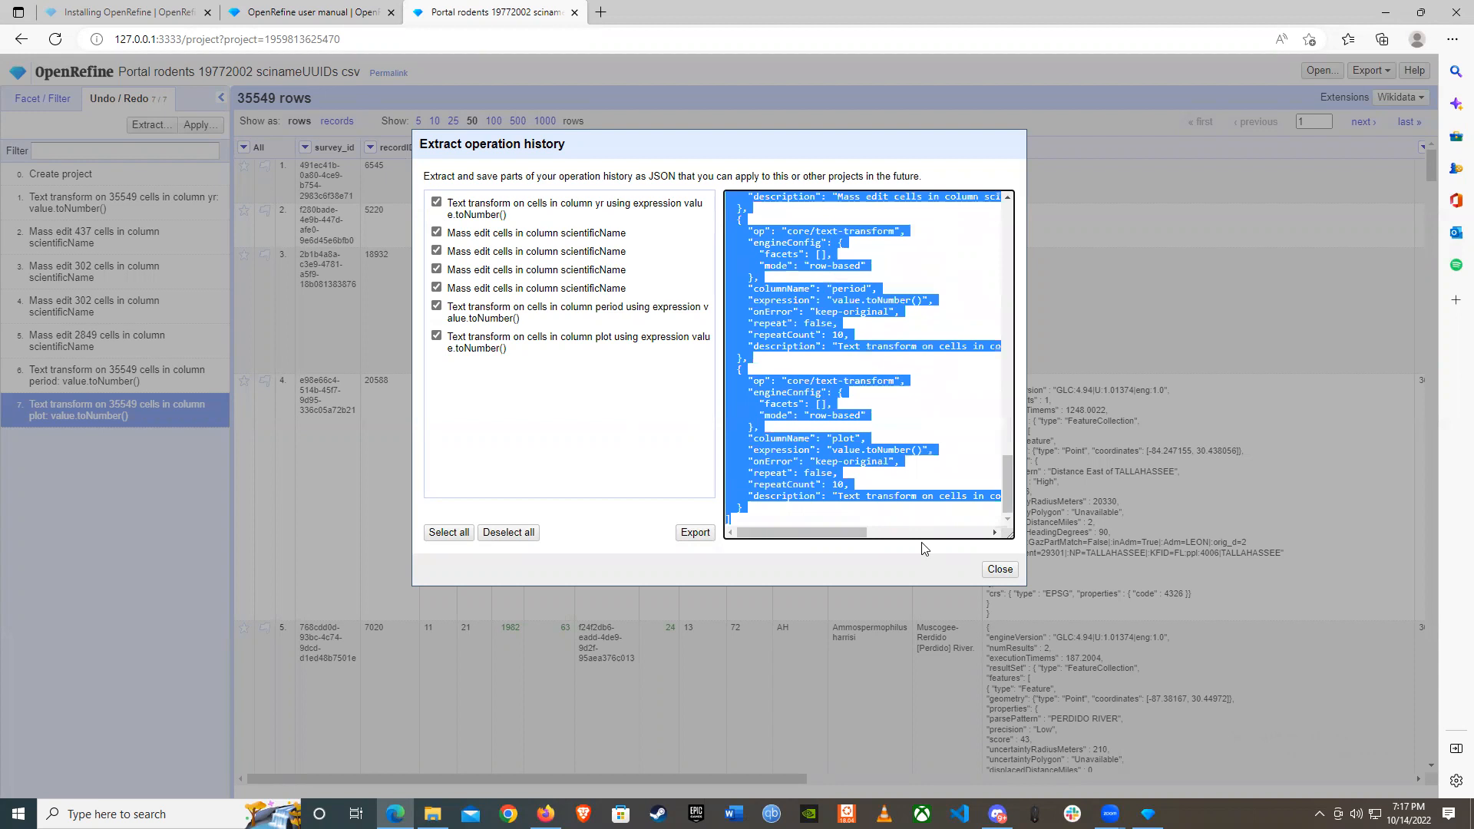
click(741, 516)
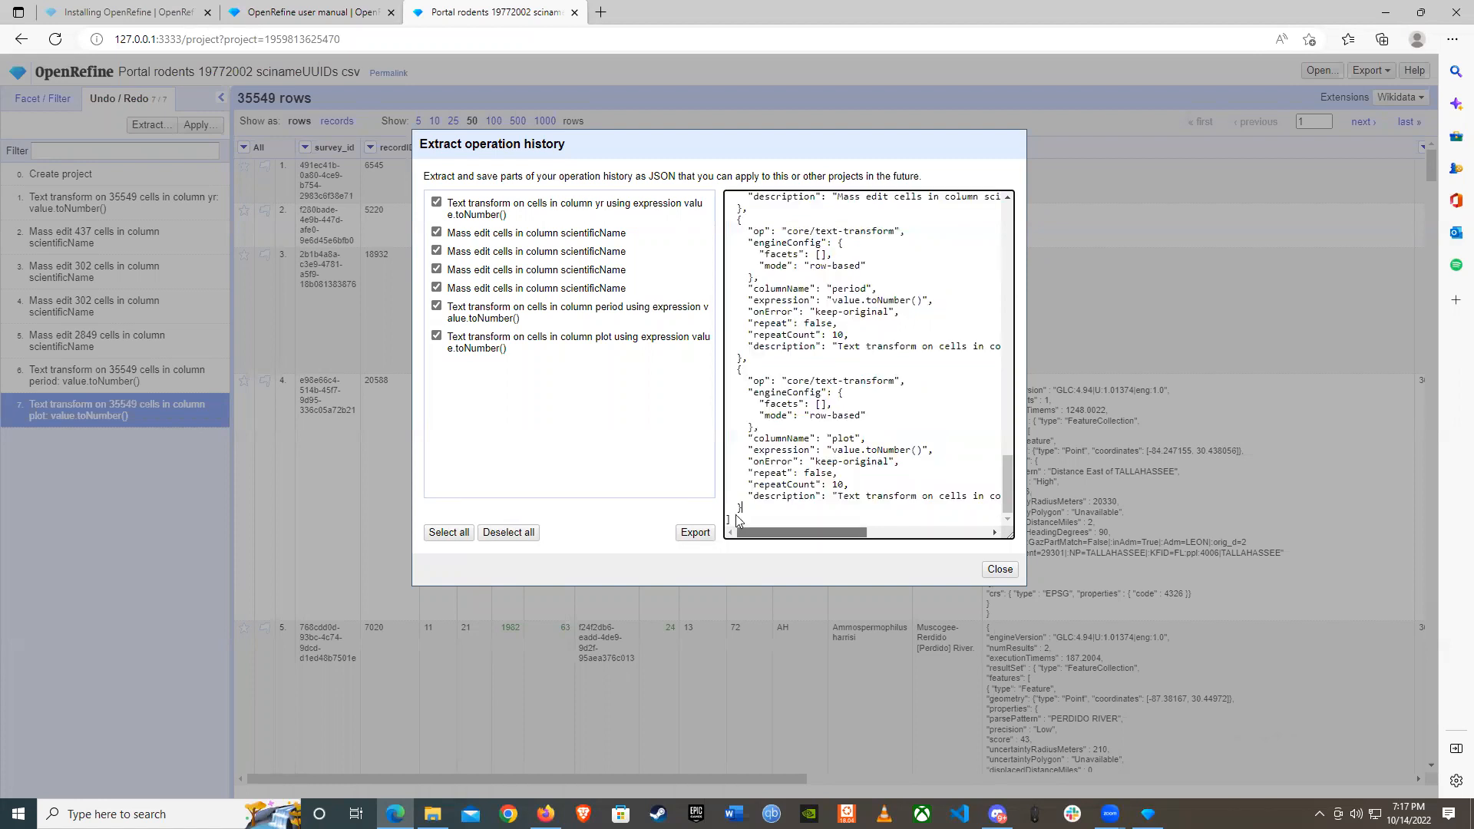
drag(741, 515, 726, 198)
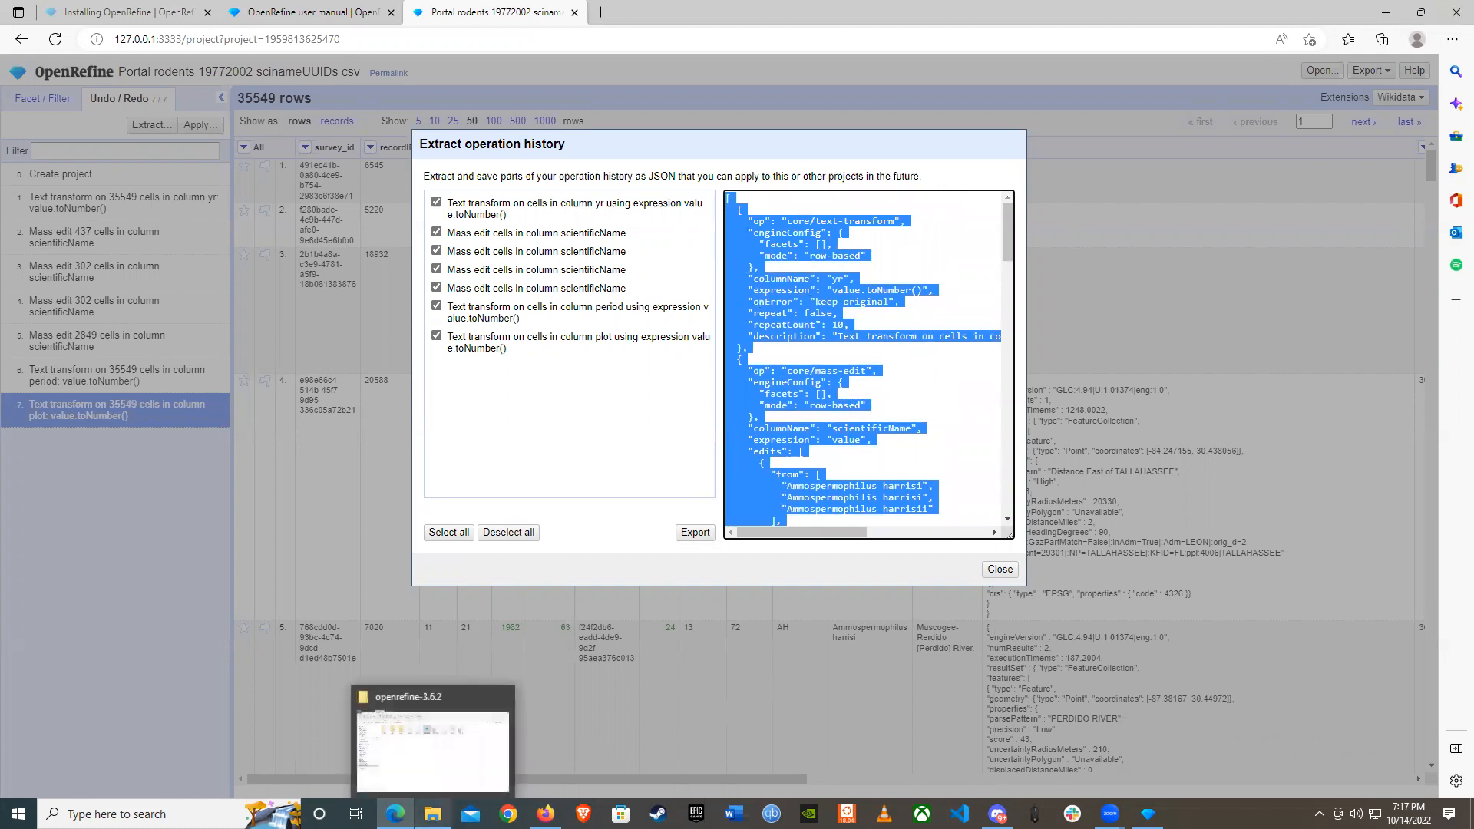
Step: Switch to File Explorer, go back to the CSE713 folder, and create a text document named Script
click(433, 814)
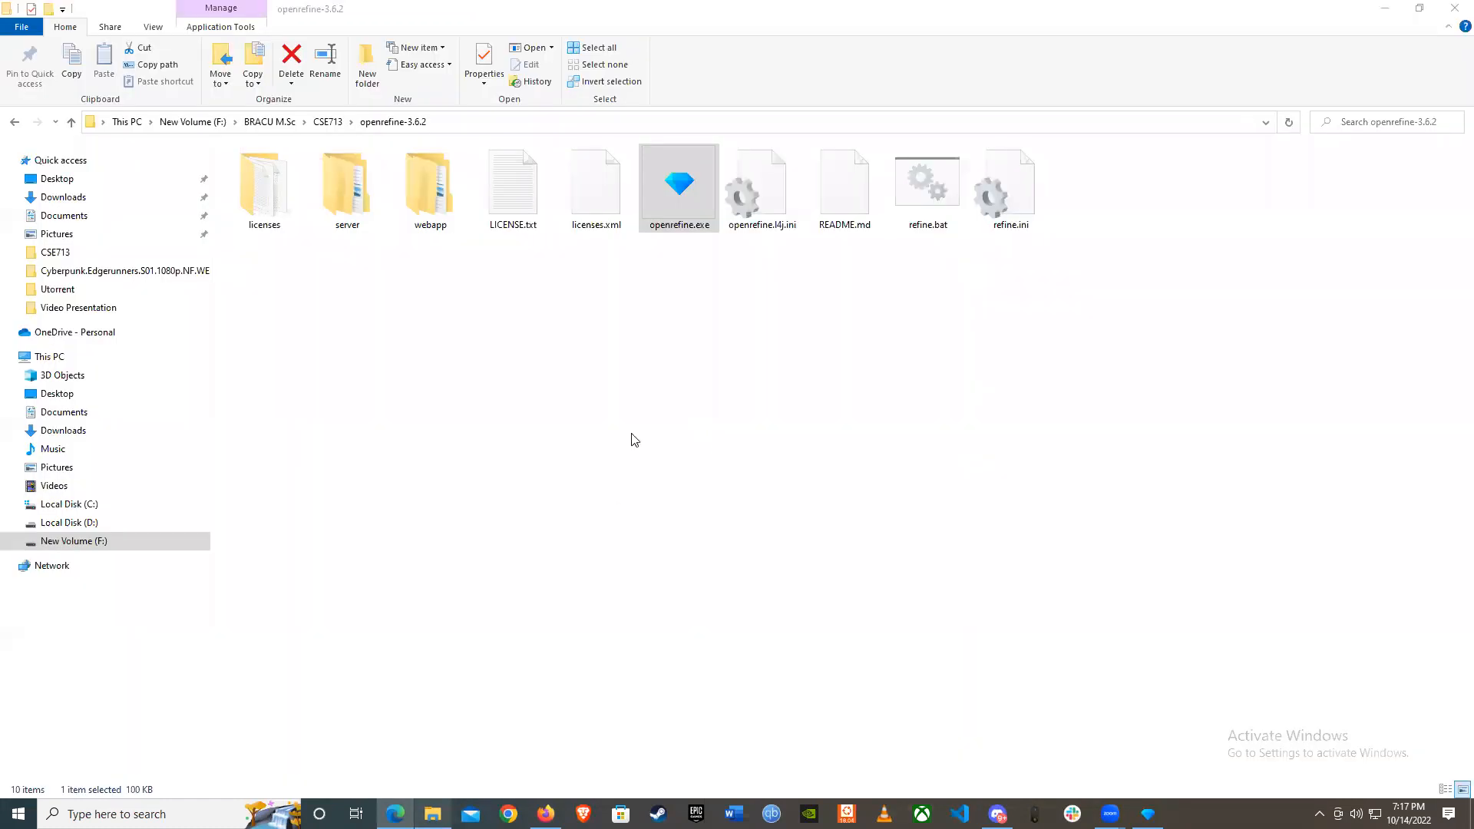
click(17, 125)
right_click(574, 346)
mouse_move(649, 565)
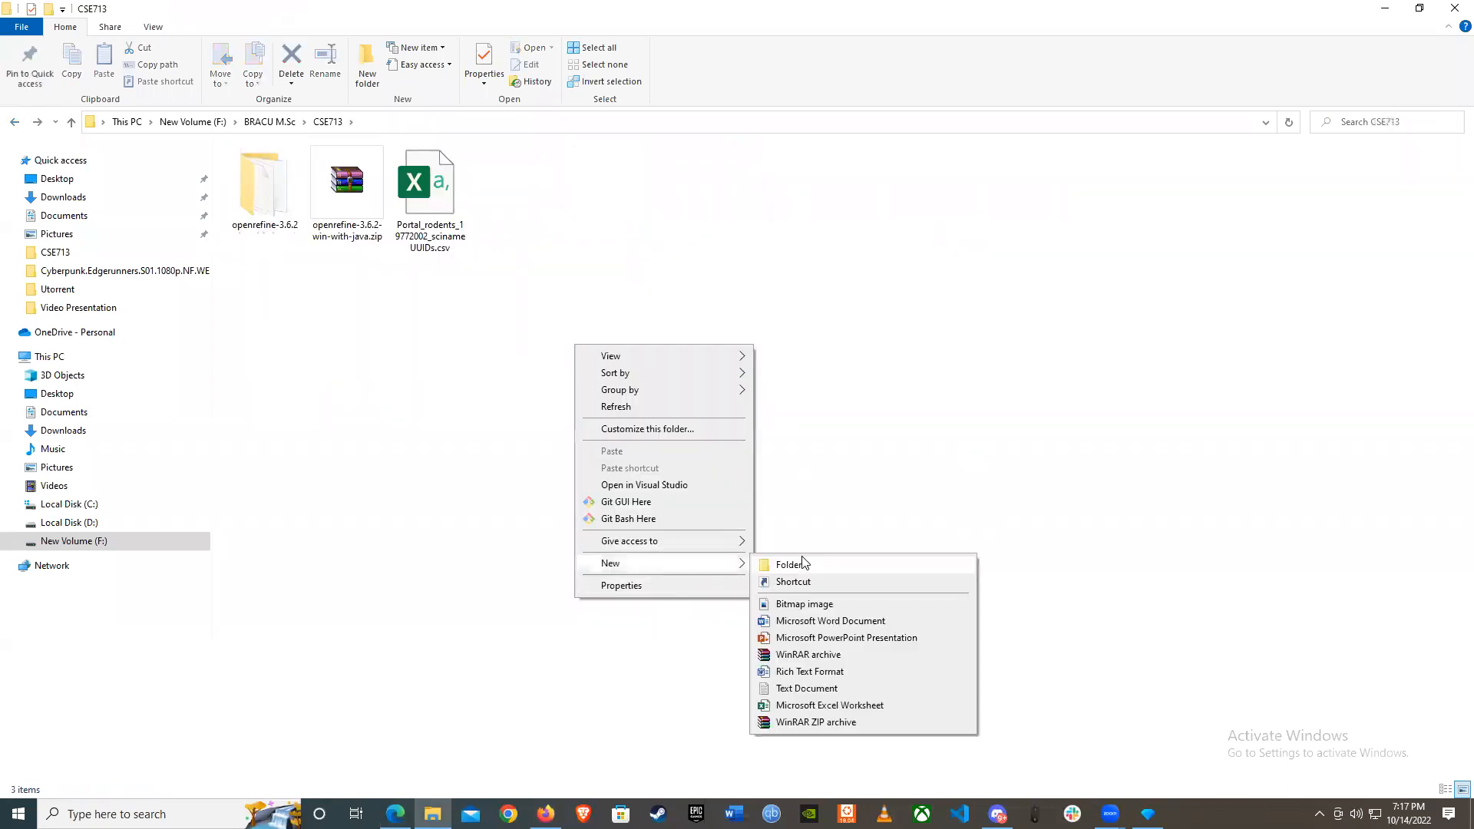
click(772, 691)
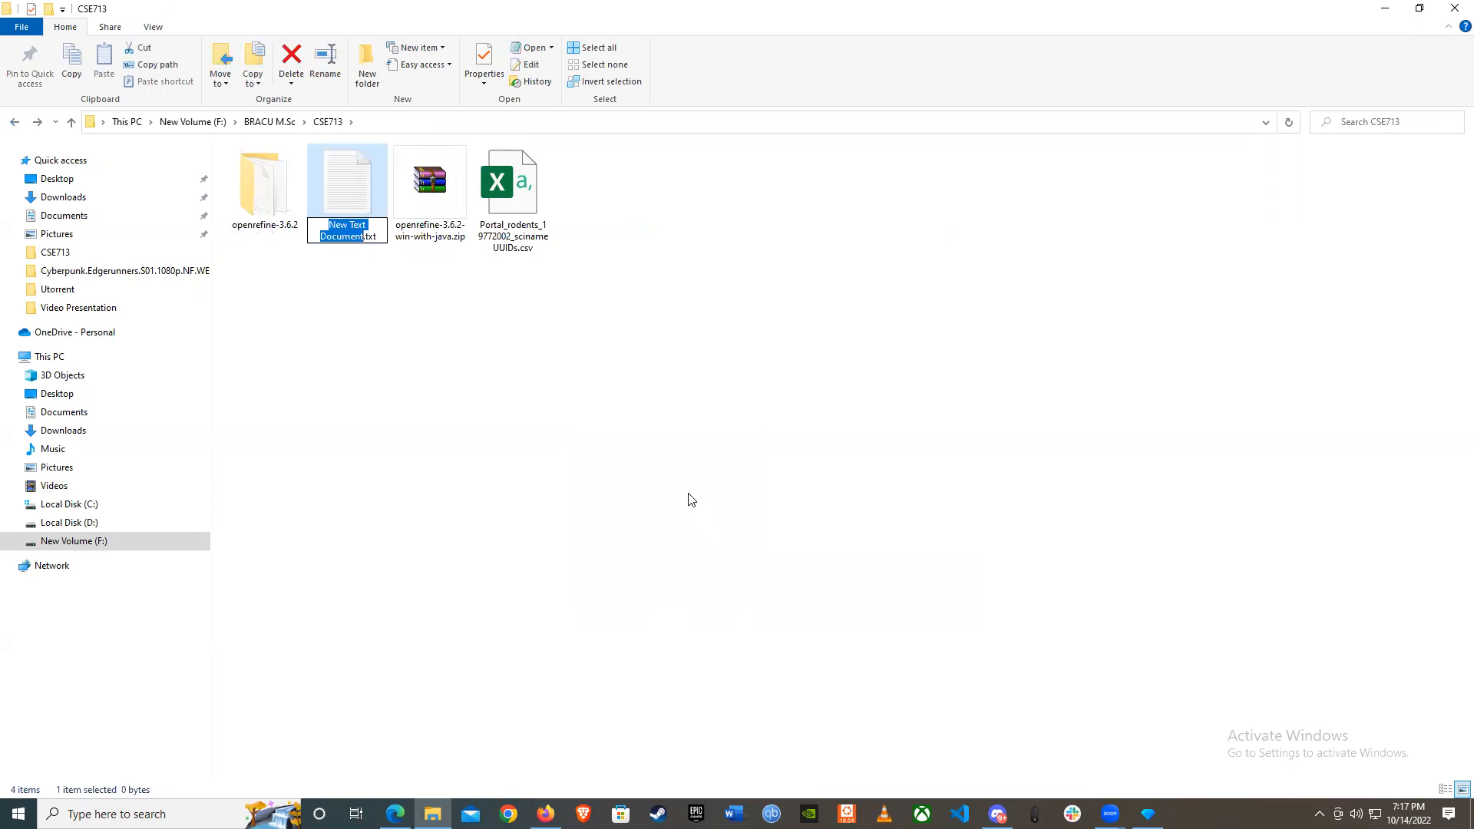
text(Sc)
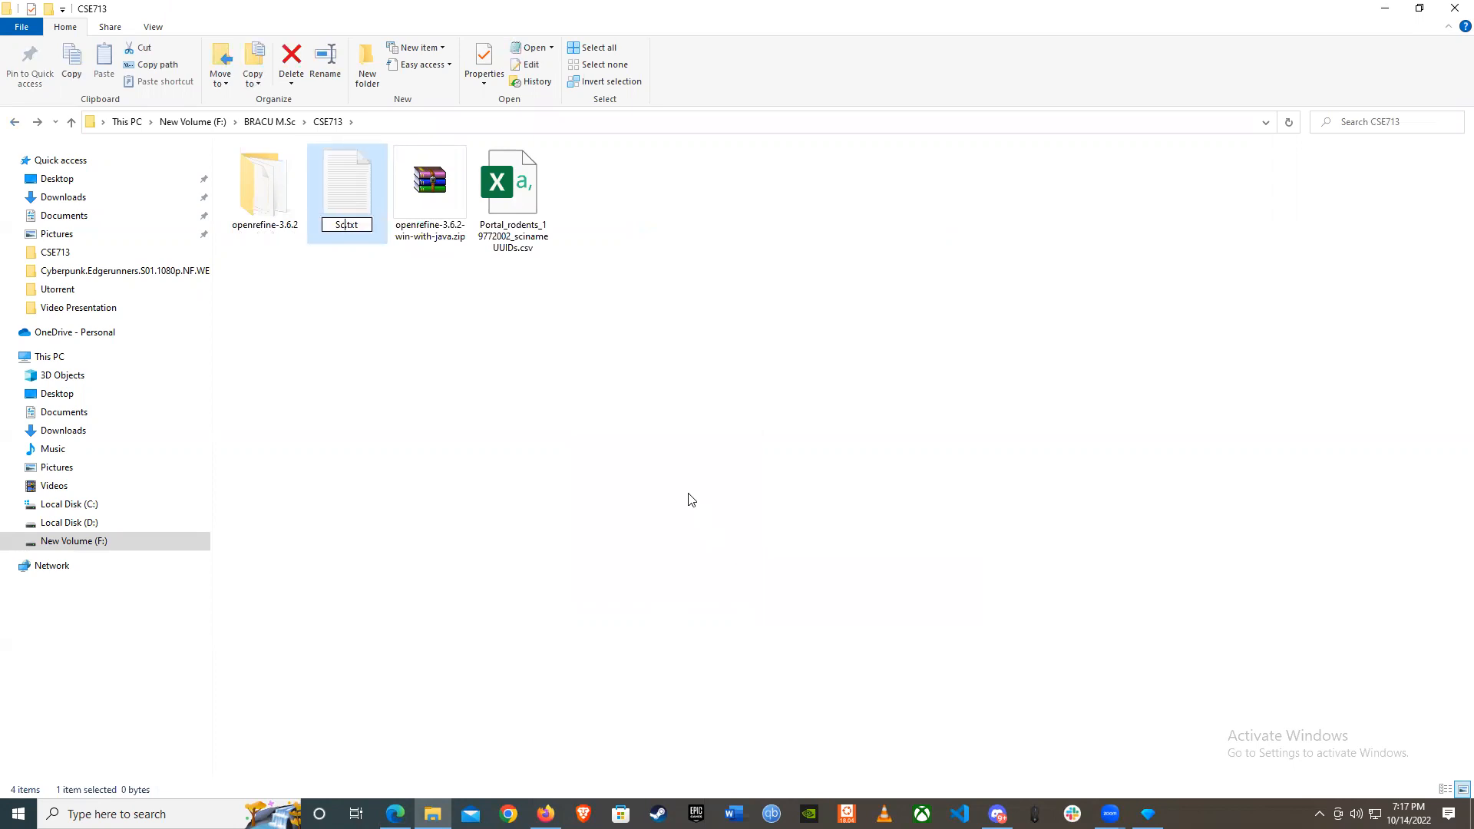
text(ript)
key(Return)
Step: Open Script.txt in Notepad, paste the extracted JSON into it, save the file and close it
double_click(496, 204)
key(ctrl+v)
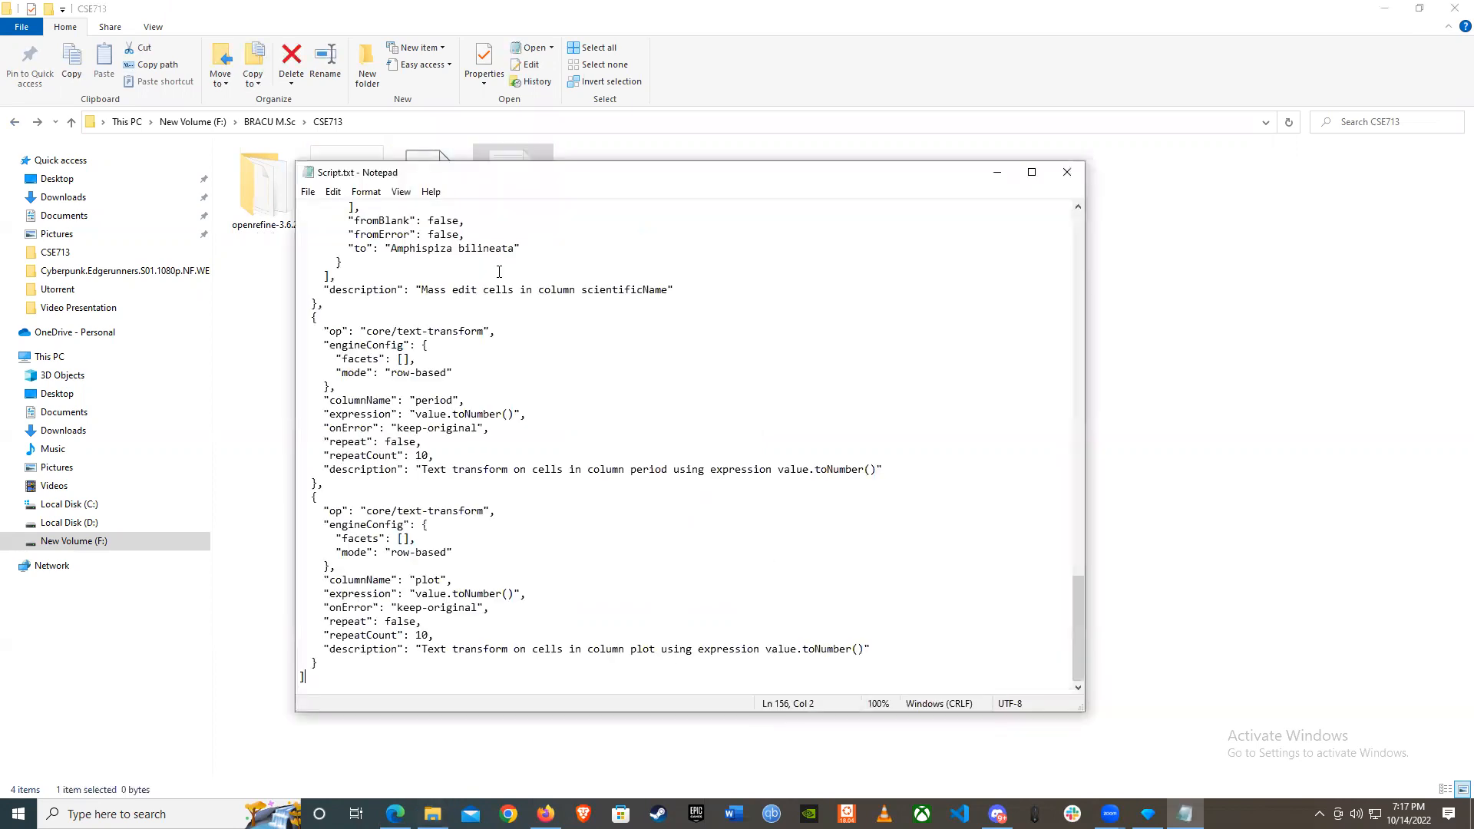
scroll(614, 353, up, 3)
key(ctrl+s)
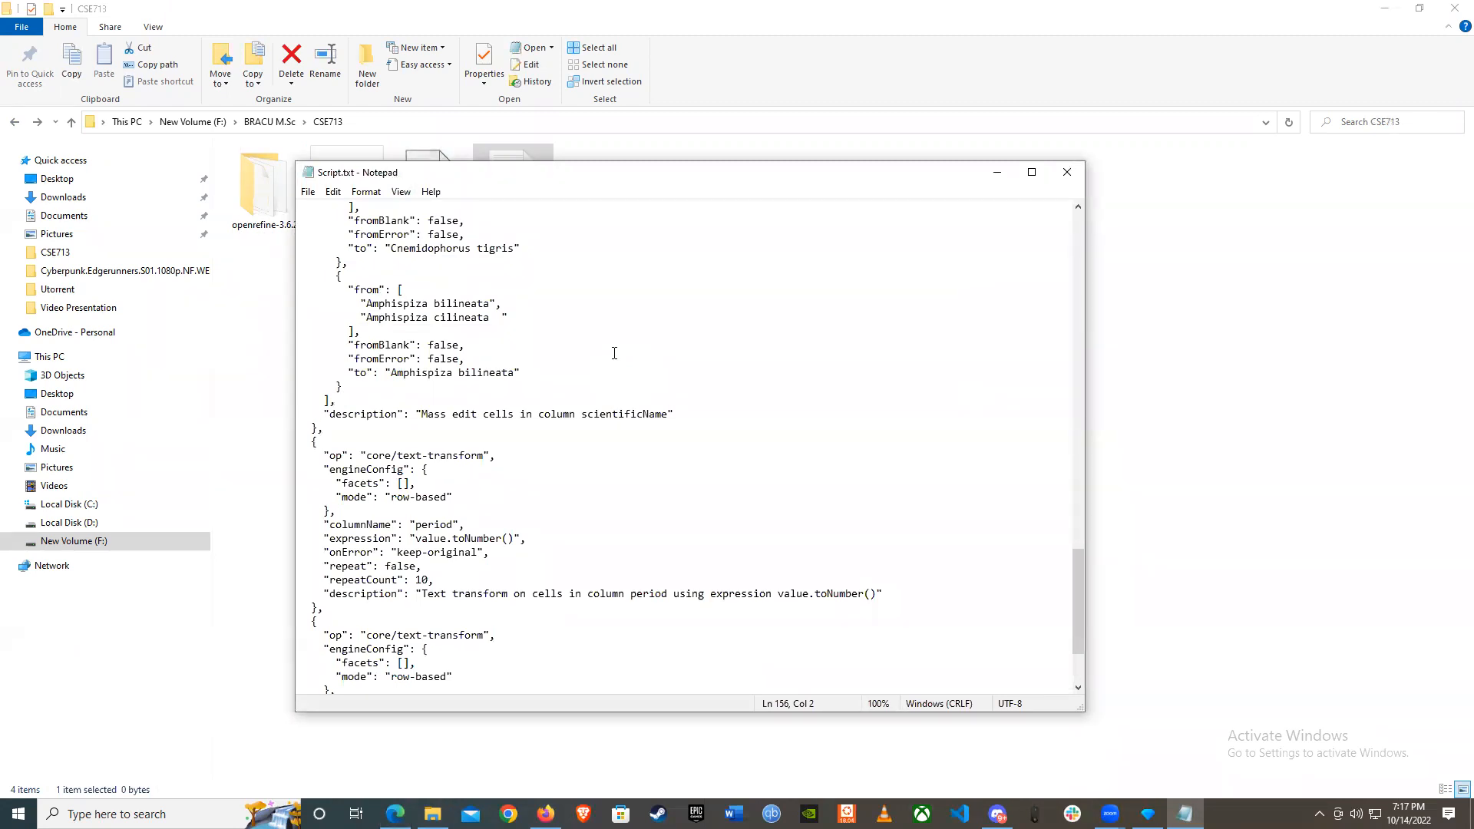
click(1067, 172)
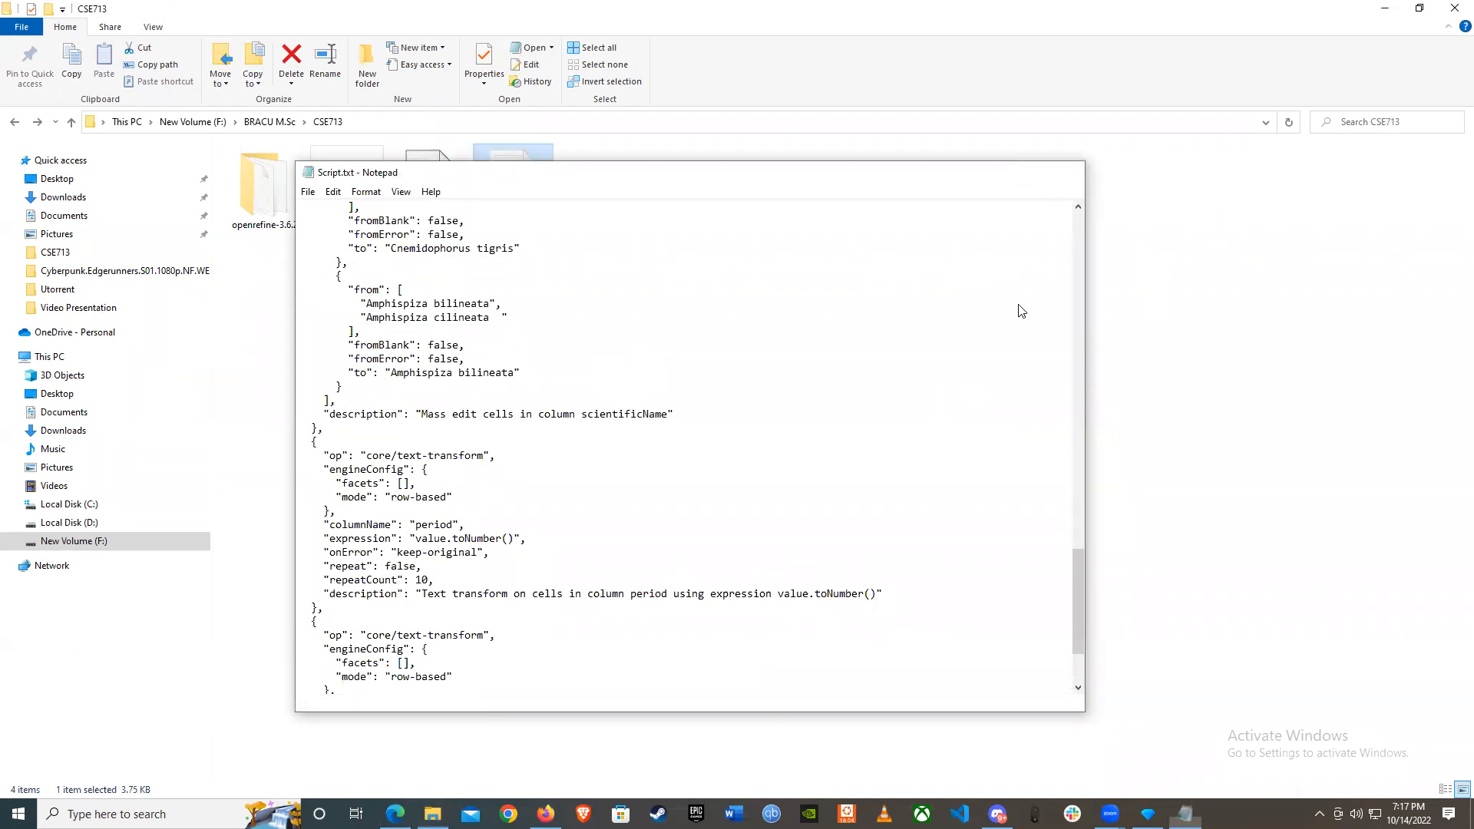
Step: Check the Scripts lesson in Firefox, return to OpenRefine in Edge, and close the extracted operation history
click(545, 813)
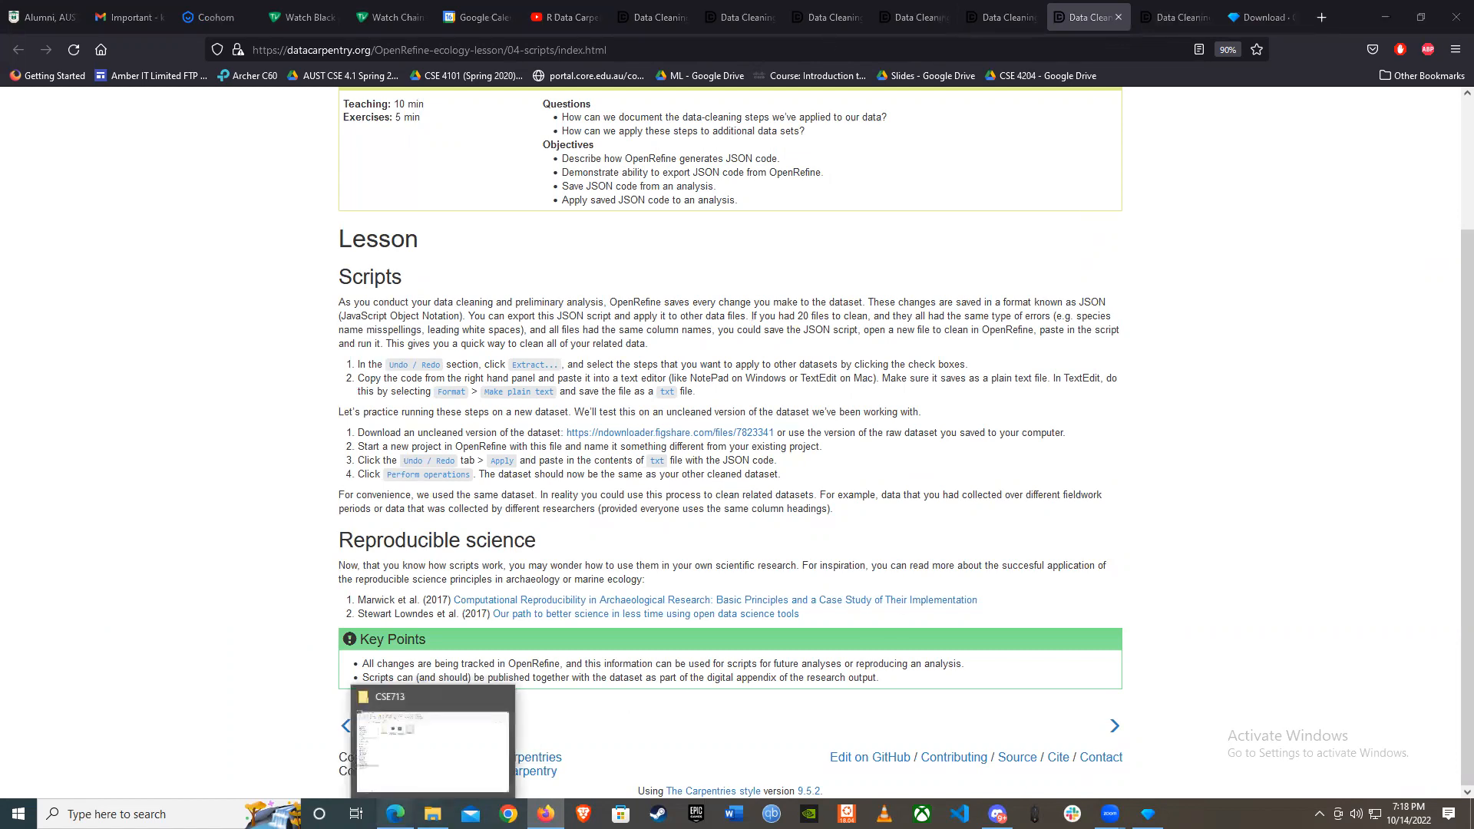
click(394, 814)
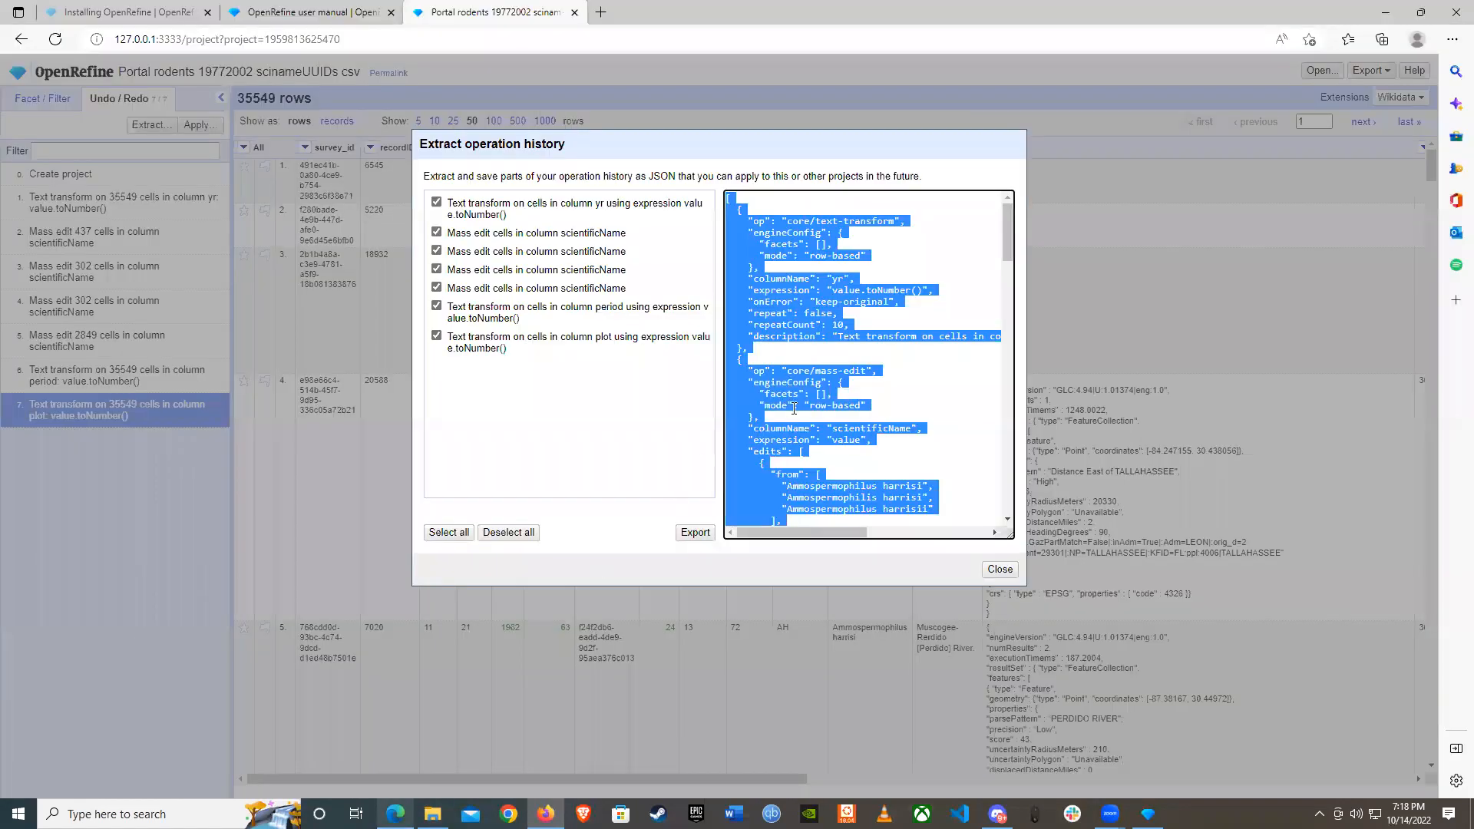
click(1004, 572)
click(1001, 569)
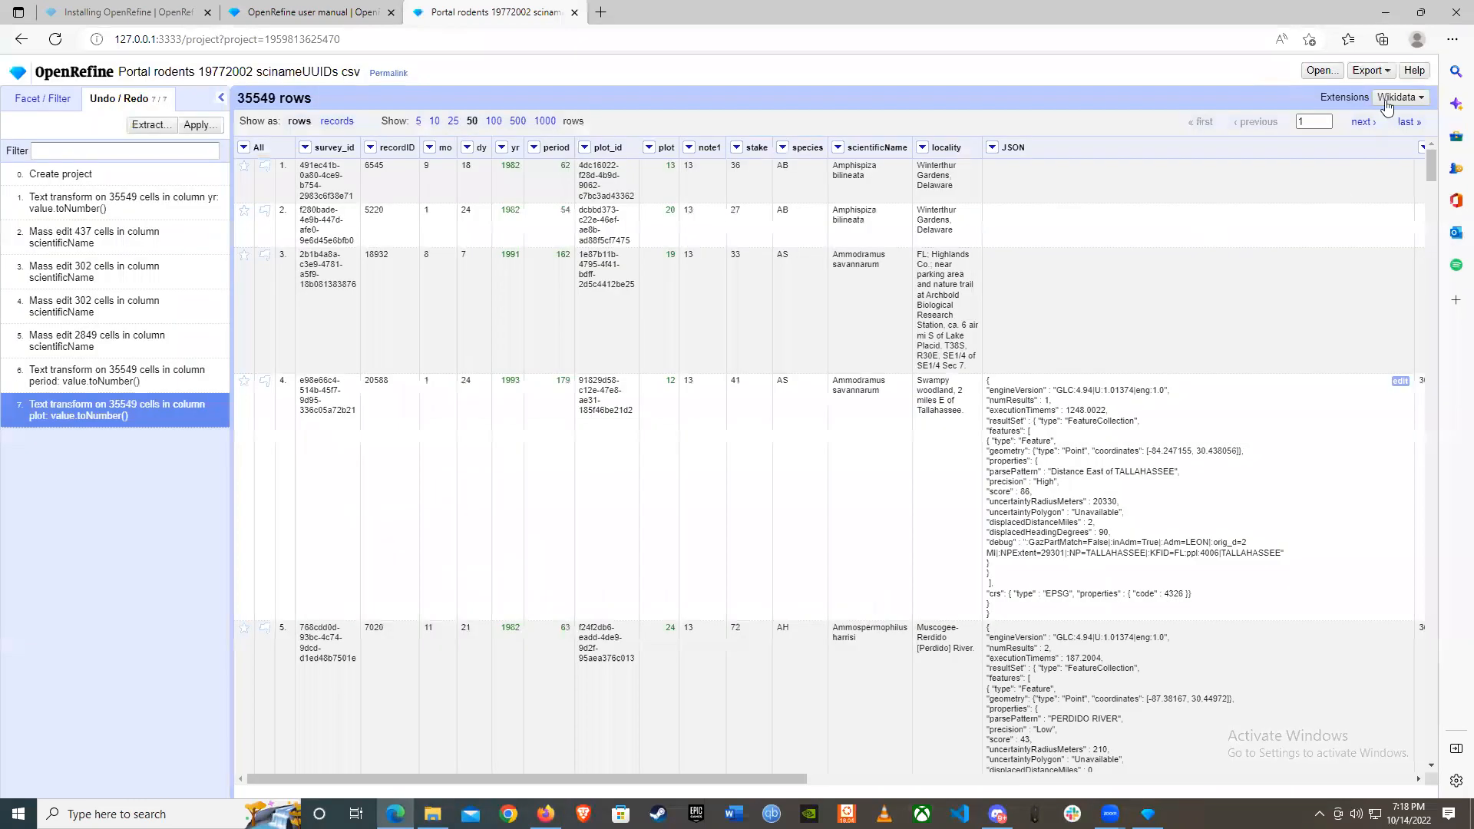
Step: Open the Apply Operation History dialog, load Script.txt from the CSE713 folder in a new Edge tab, and review its JSON
click(206, 128)
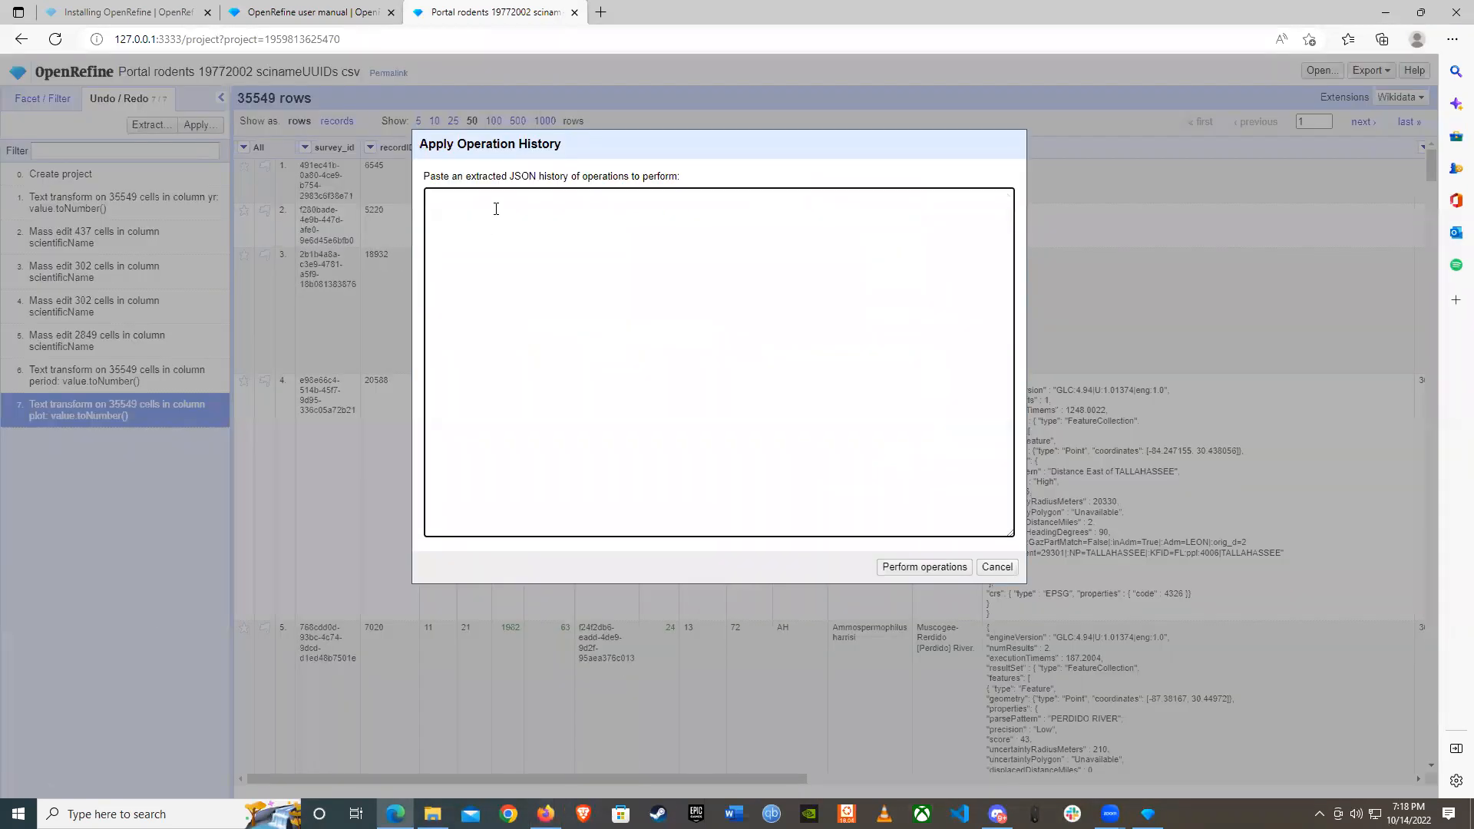
double_click(1270, 11)
click(1376, 14)
drag(550, 153, 622, 511)
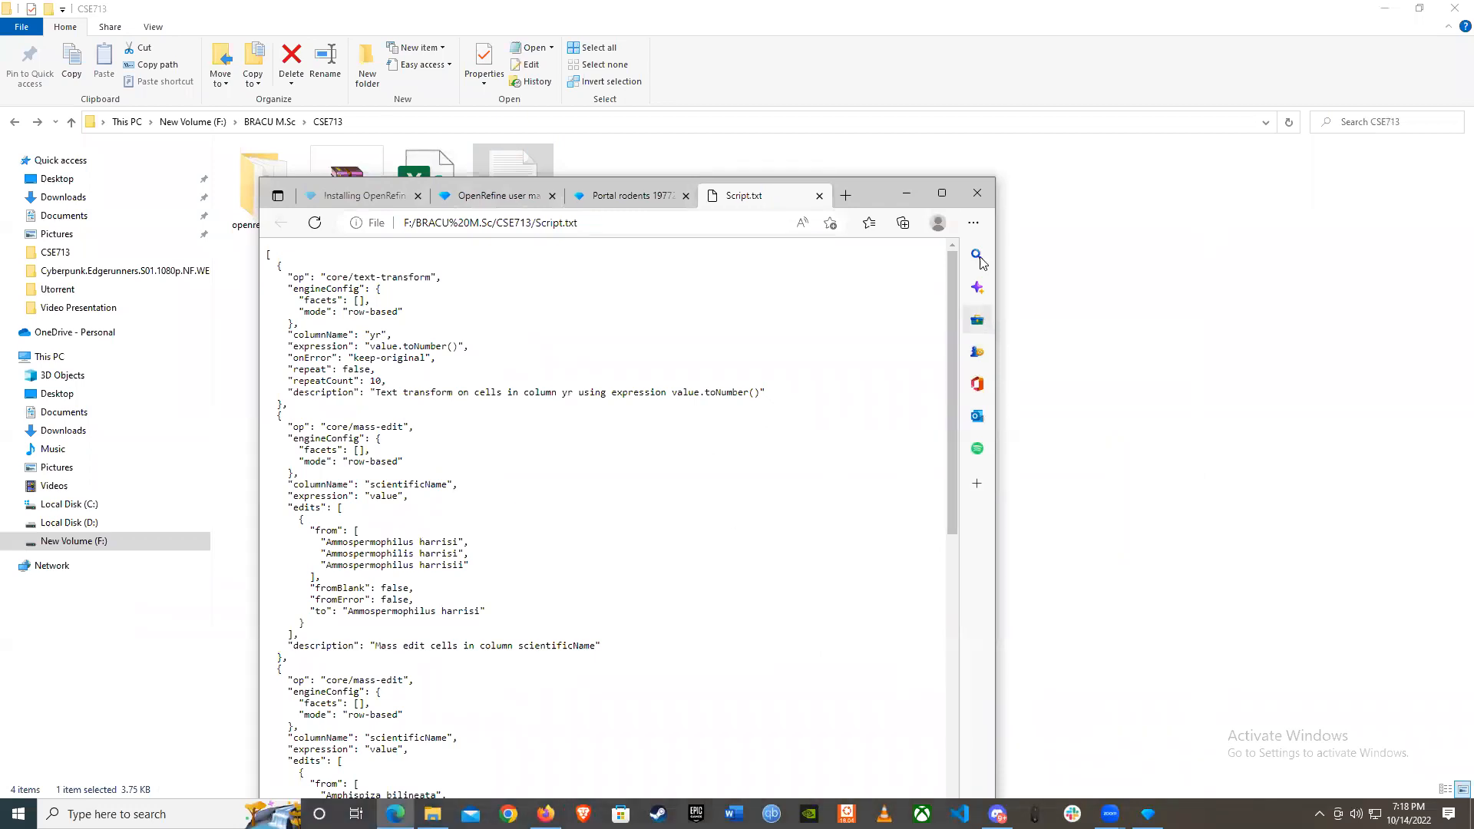
click(942, 193)
scroll(807, 635, down, 10)
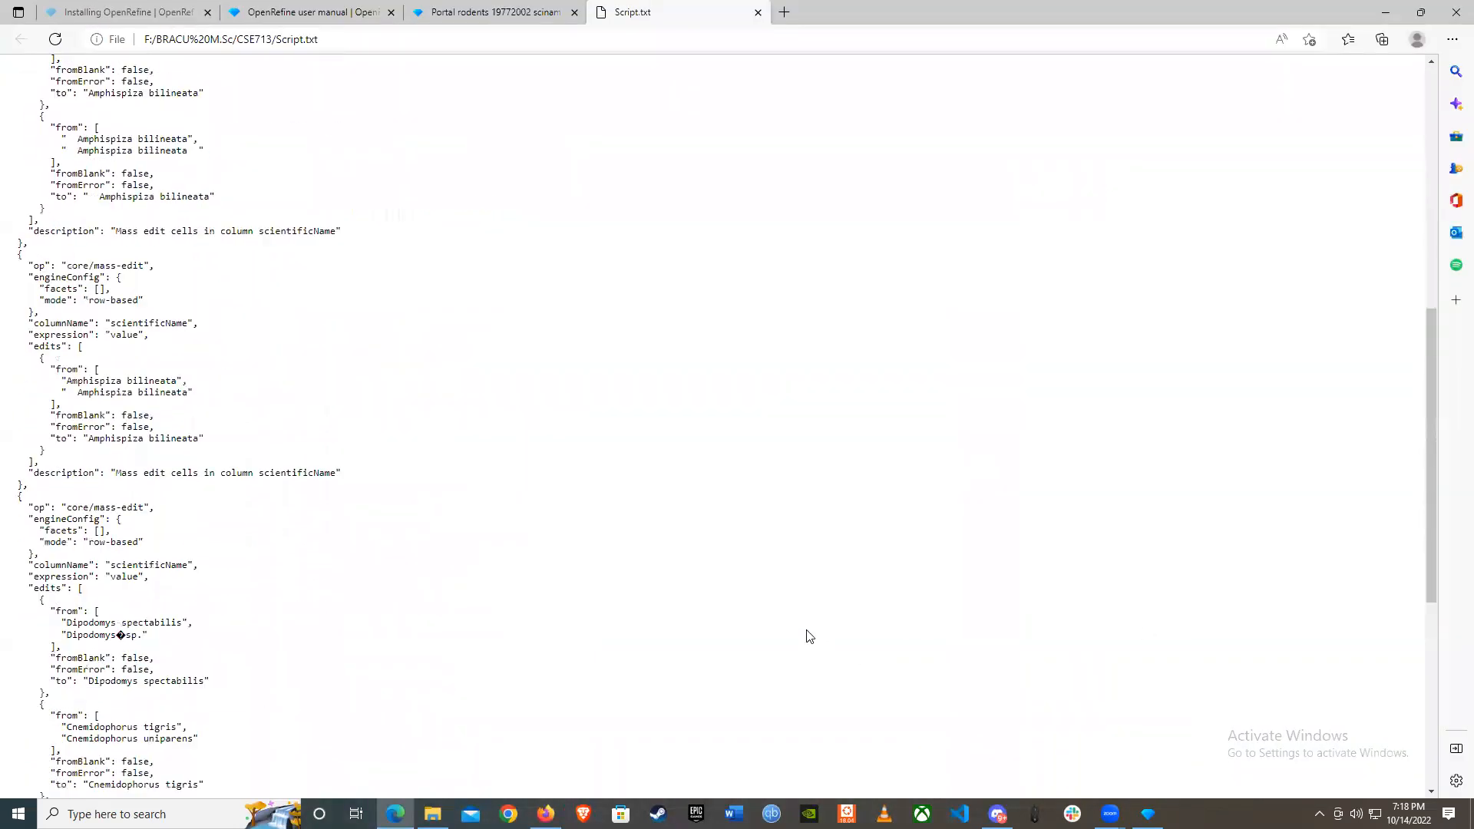
scroll(808, 635, down, 7)
scroll(836, 256, up, 12)
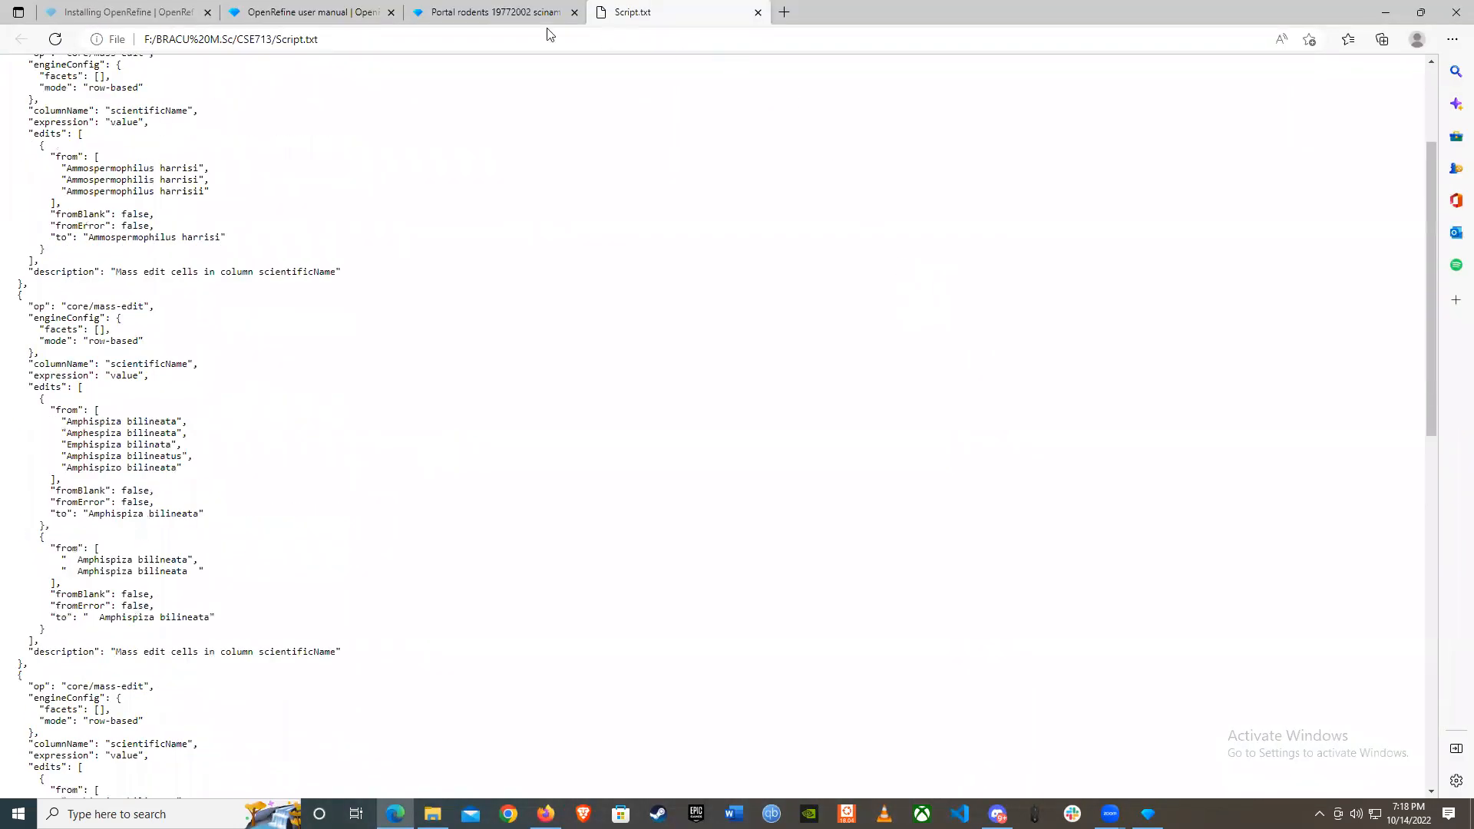
Step: Paste the JSON script into the Apply Operation History dialog, compare it with Script.txt, and cancel without performing the operations
click(548, 28)
click(578, 274)
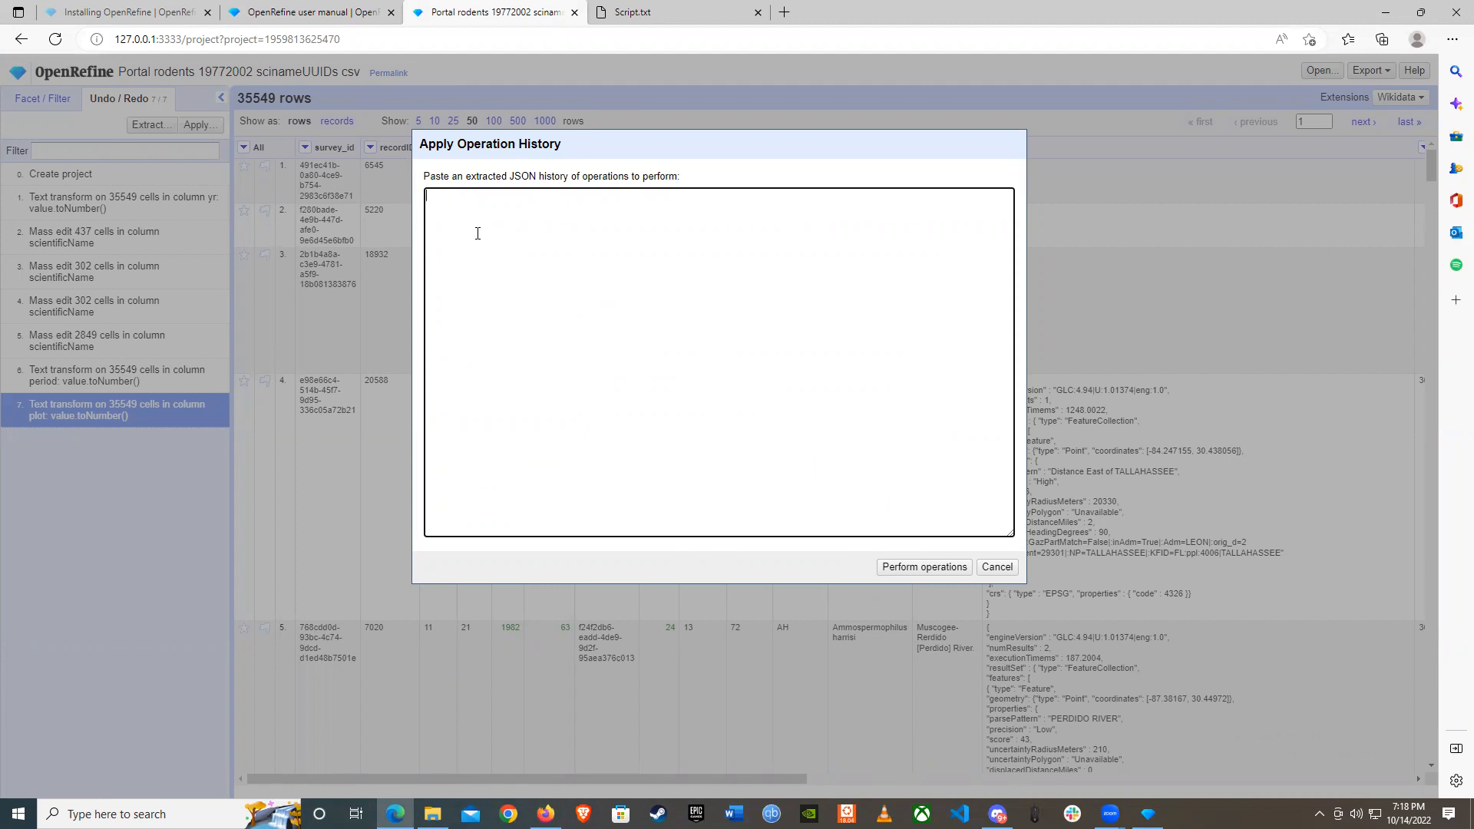
key(ctrl+v)
scroll(611, 390, up, 10)
scroll(611, 389, up, 10)
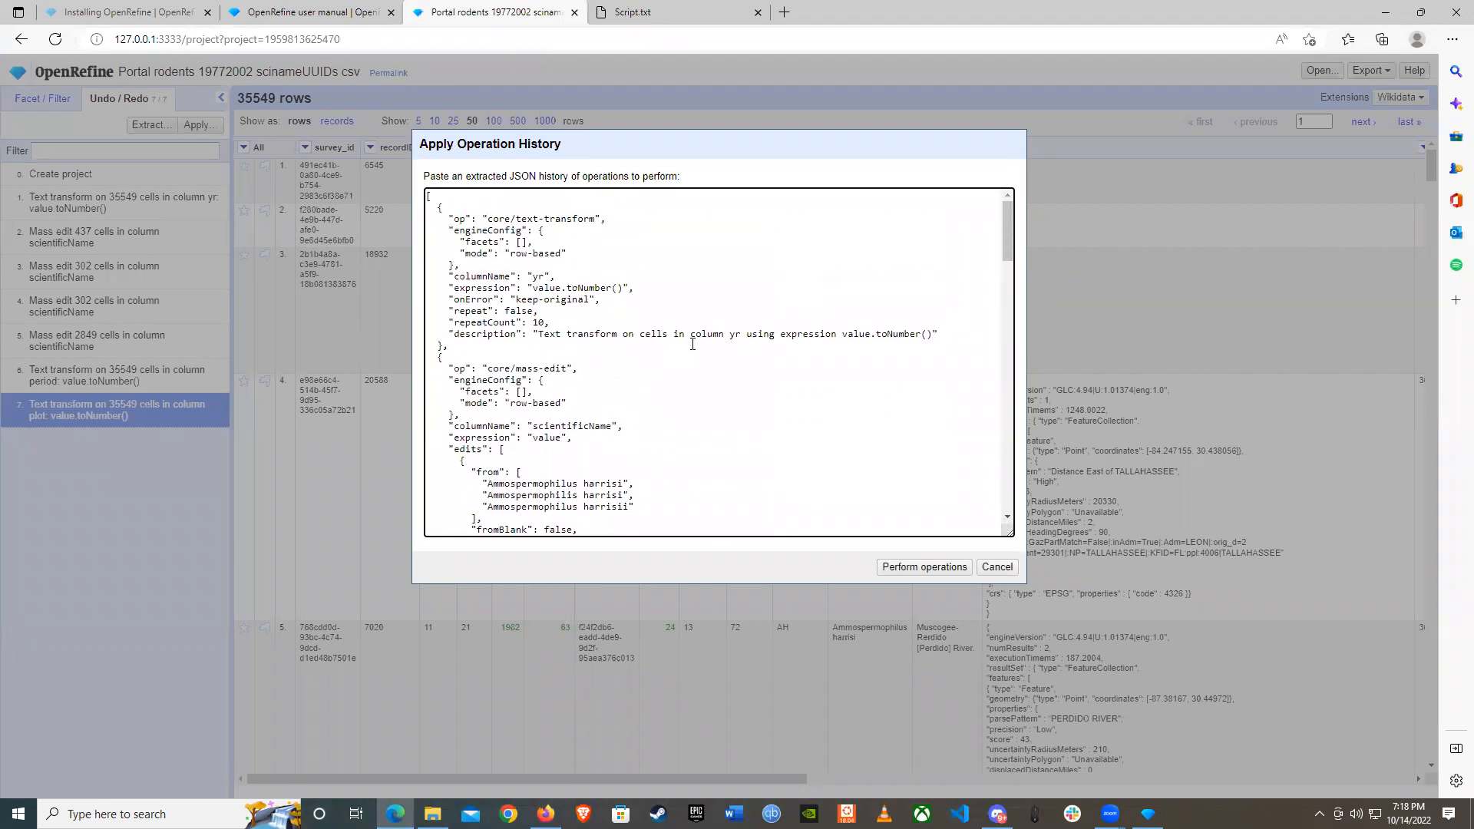
click(606, 17)
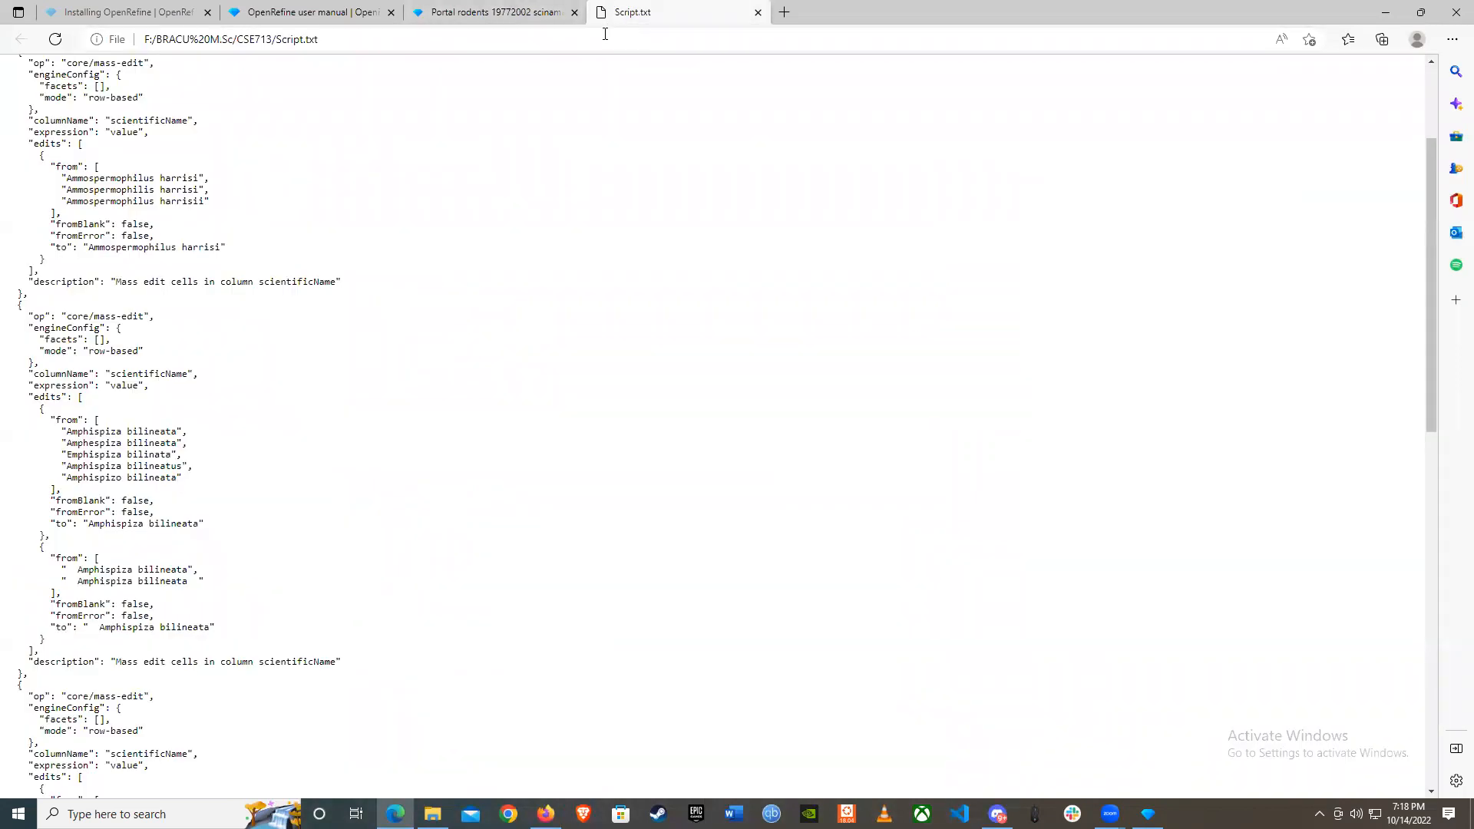
click(496, 28)
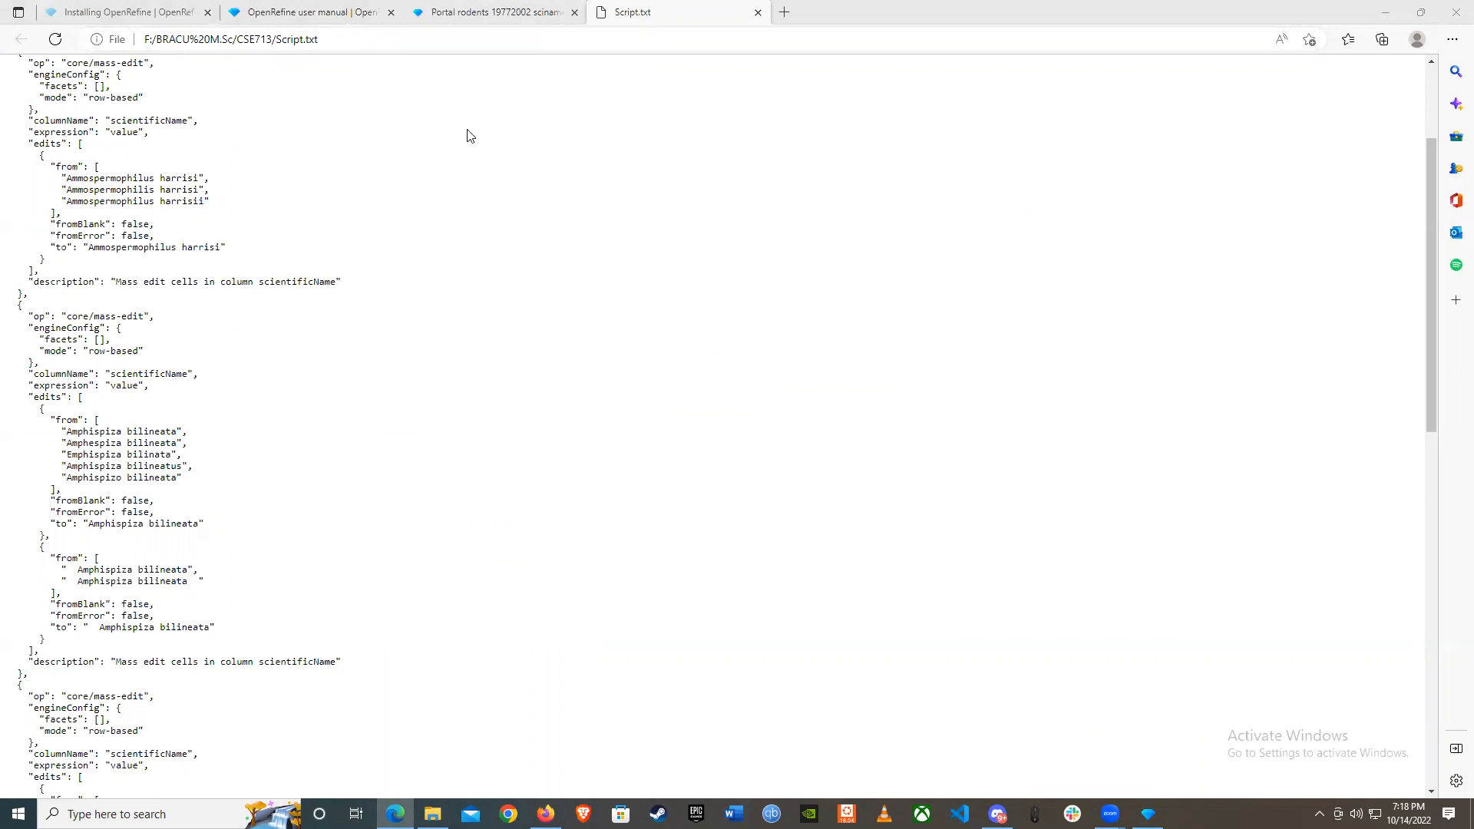
click(495, 14)
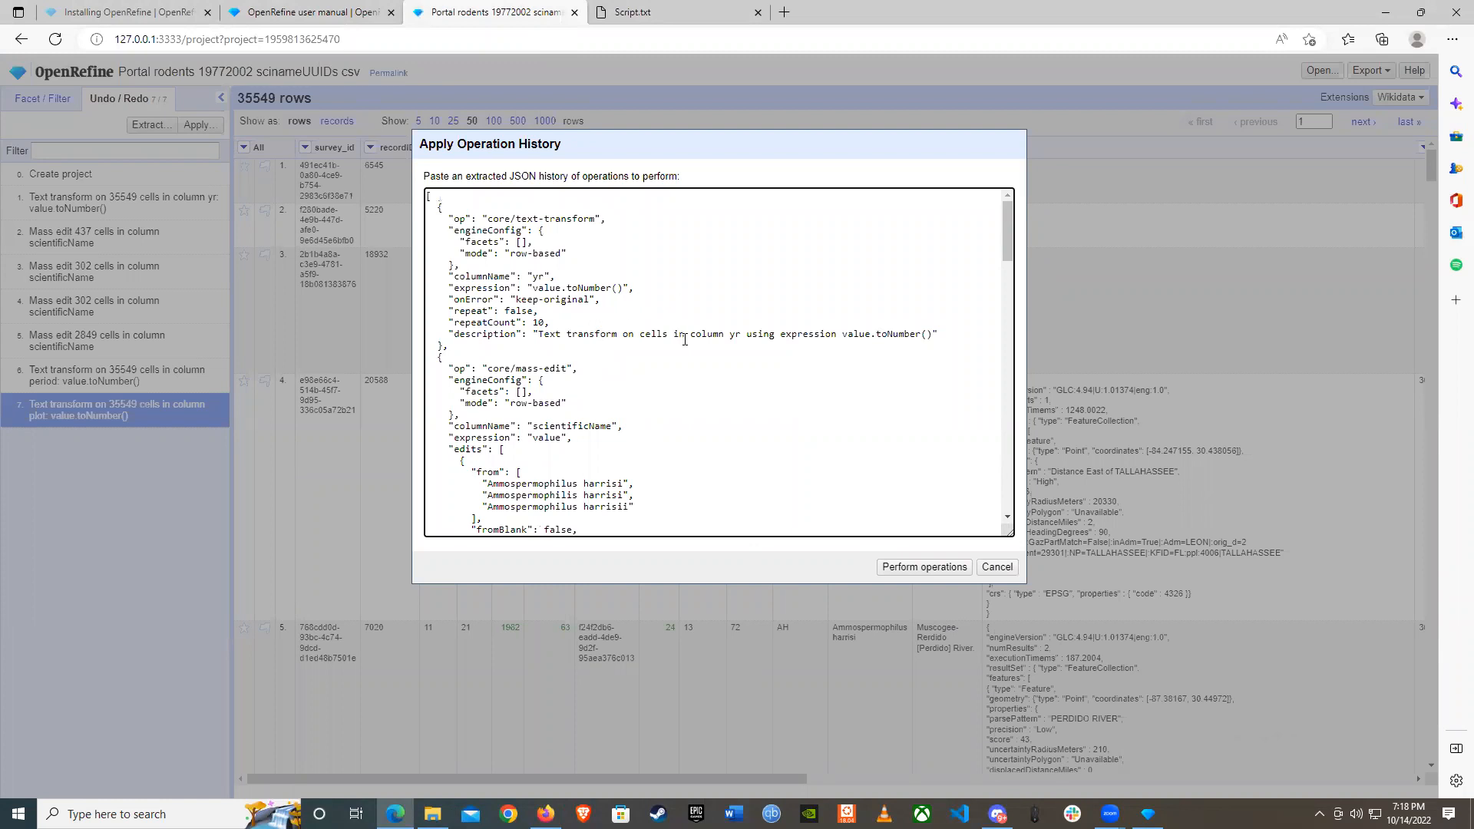
click(998, 568)
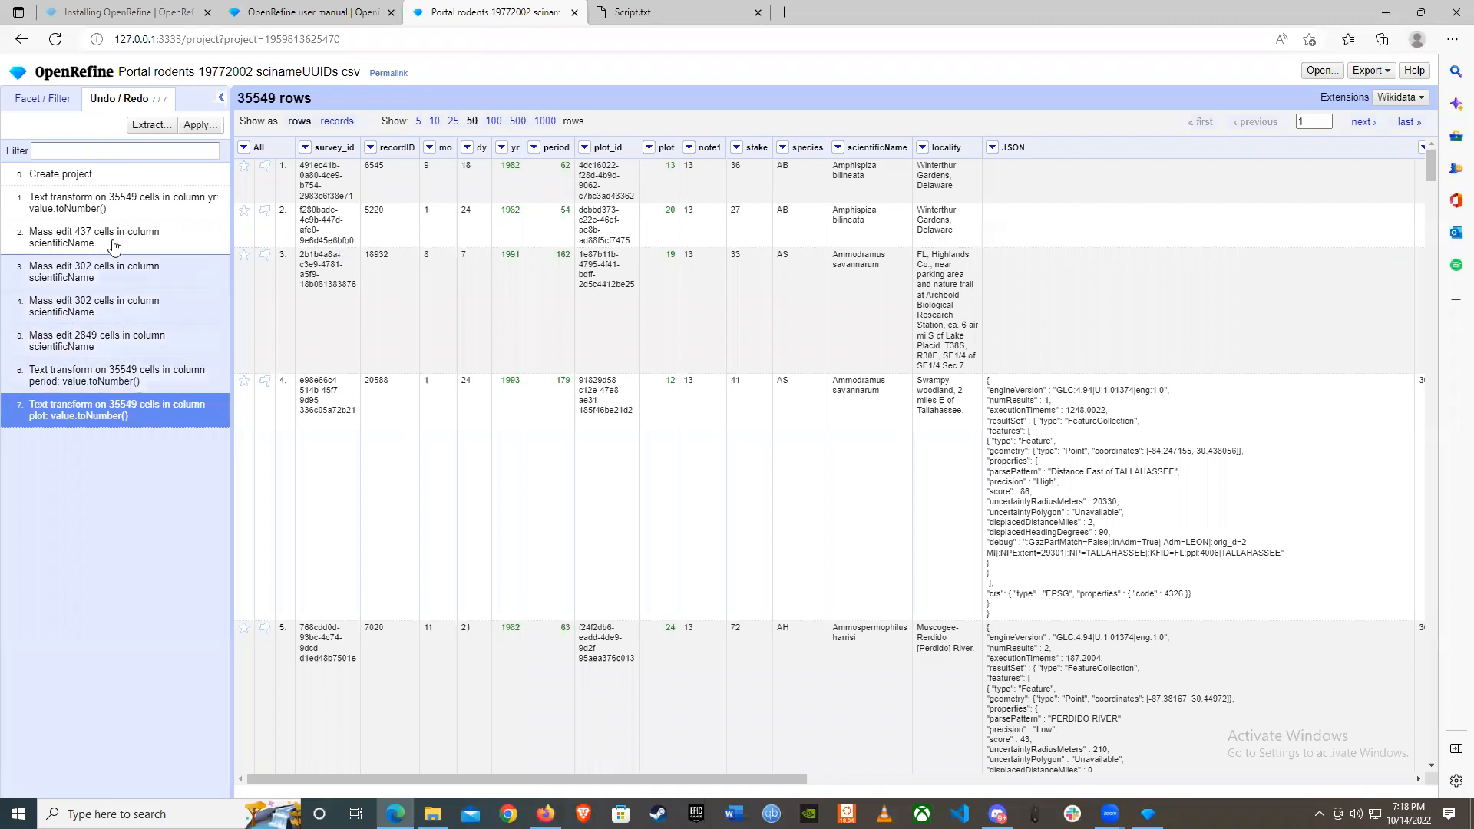
Step: Export the project as an OpenRefine project archive file and switch to File Explorer
click(1384, 75)
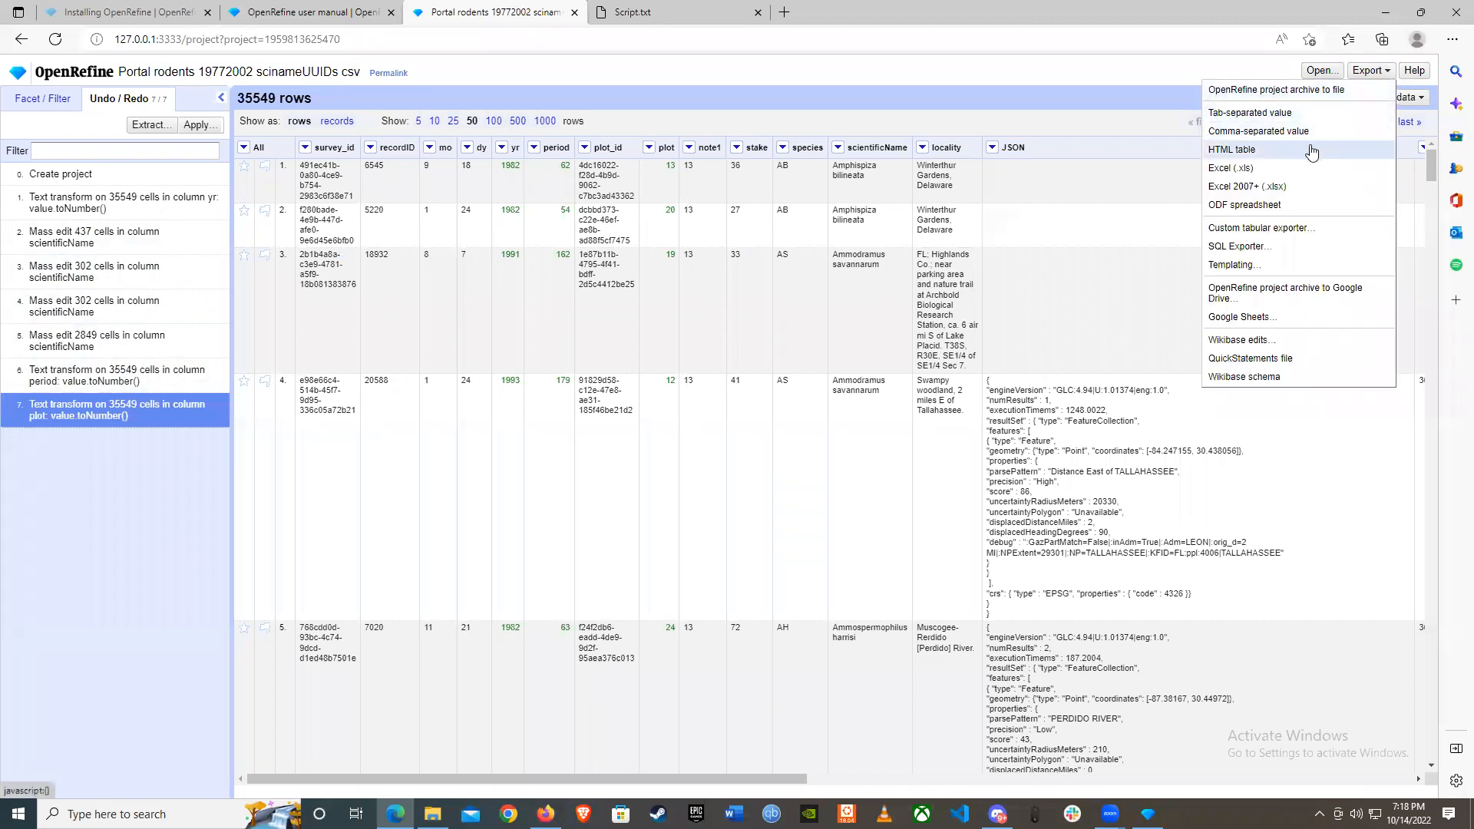
click(1315, 96)
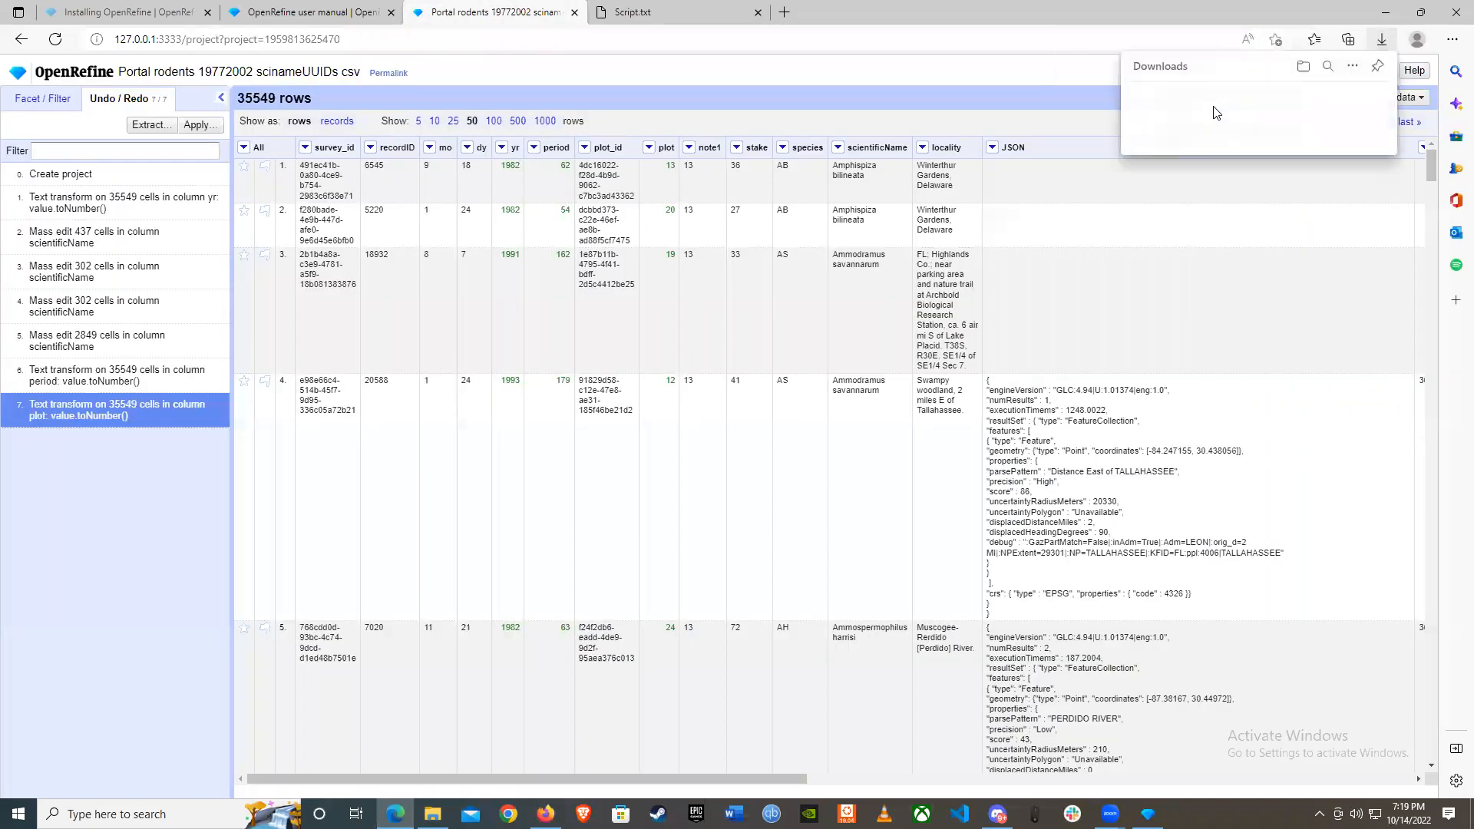
click(1385, 12)
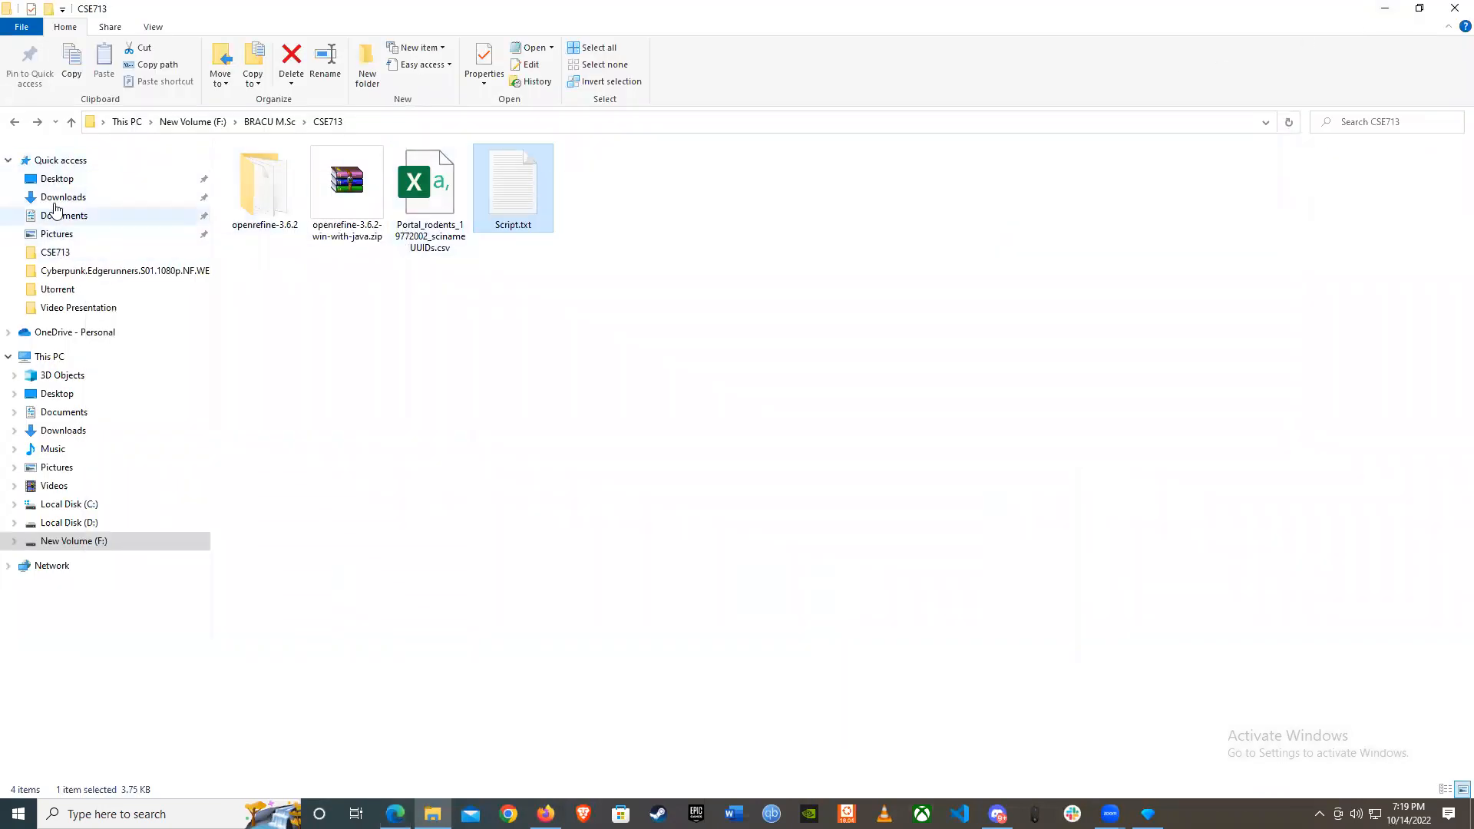
Step: Move the exported Portal-rodents project archive from the Downloads folder into the CSE713 folder
click(62, 199)
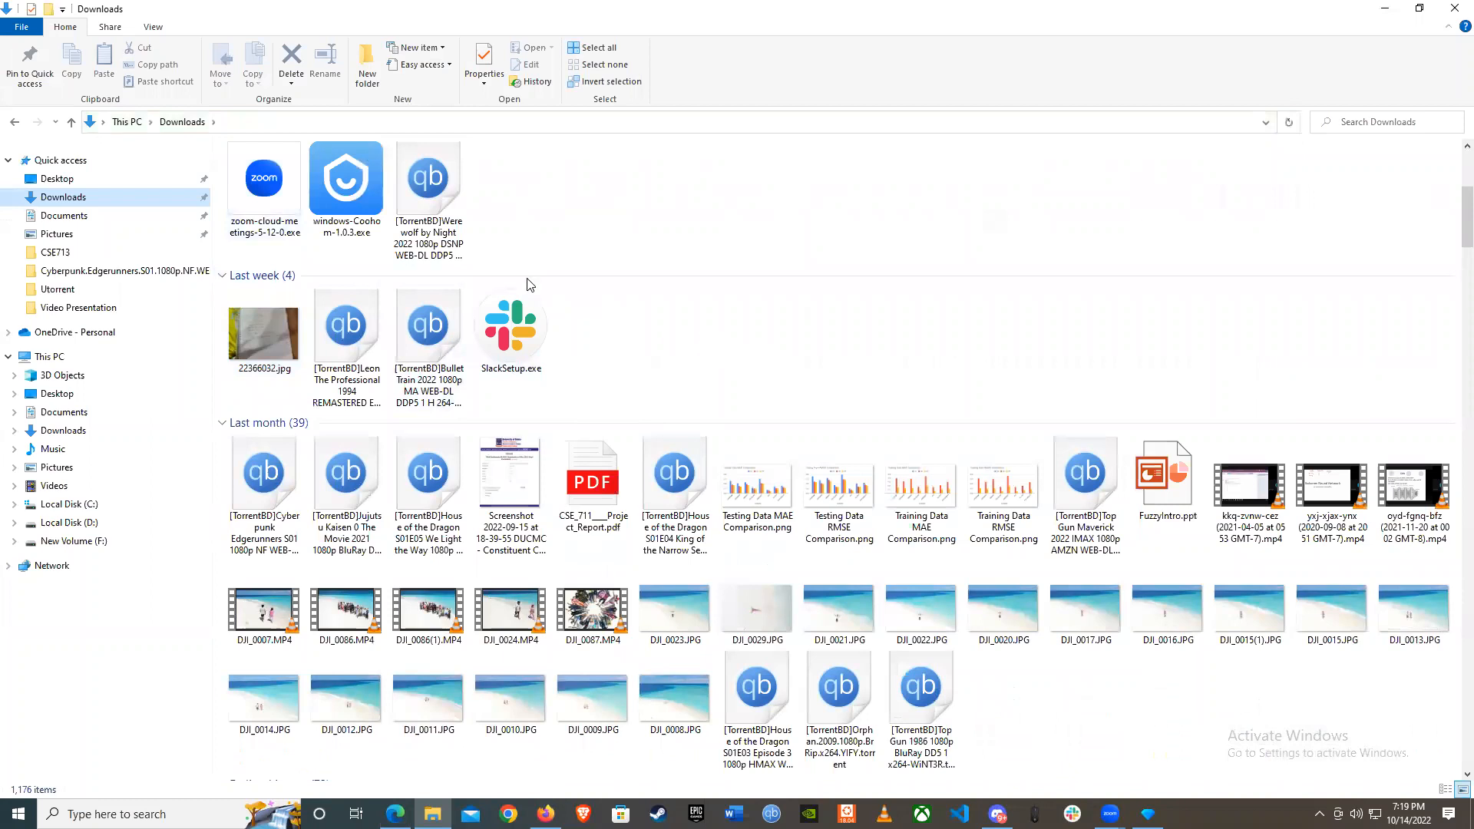
scroll(406, 261, up, 3)
click(267, 222)
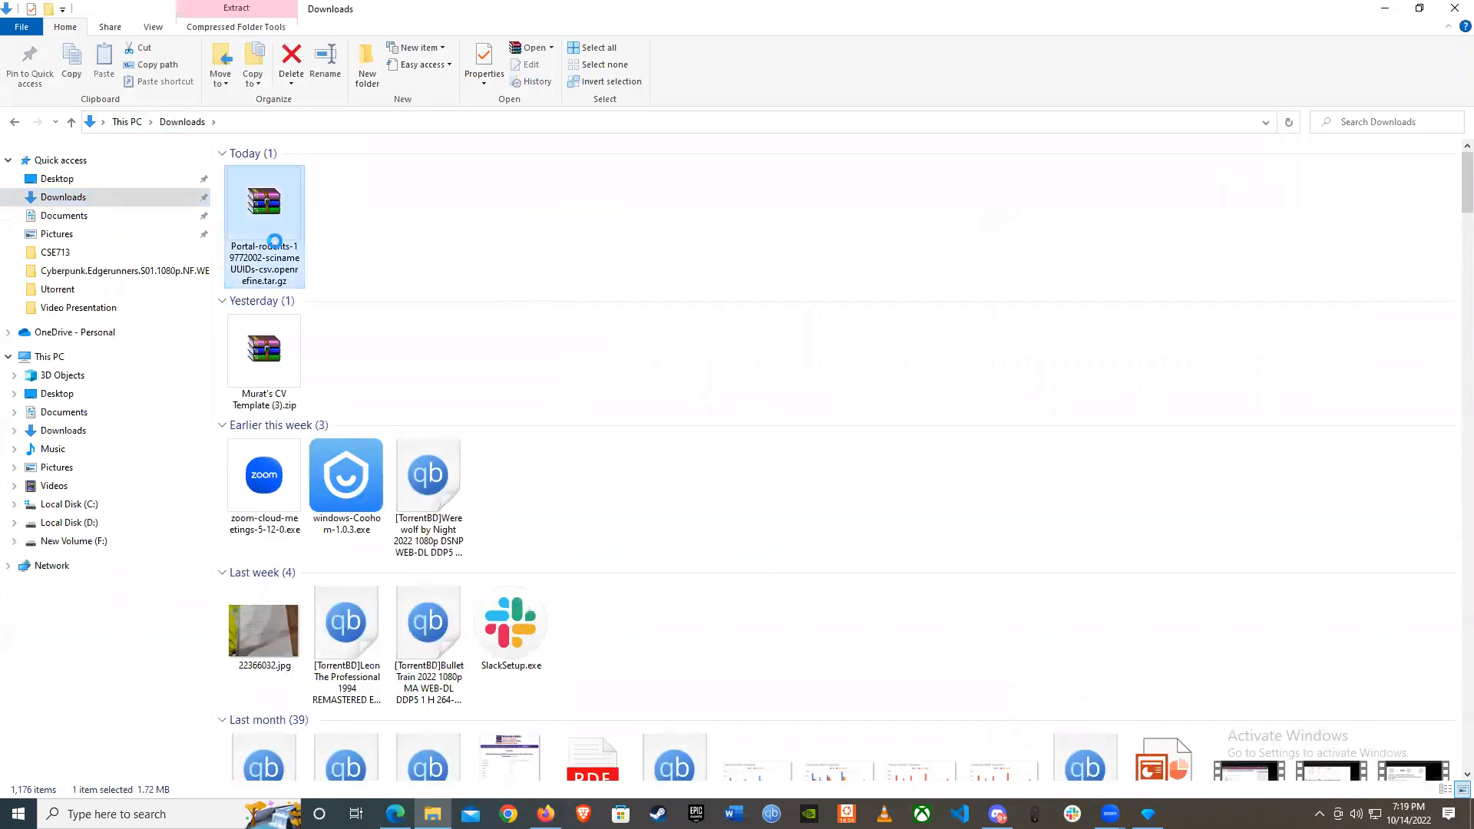
right_click(266, 219)
click(321, 485)
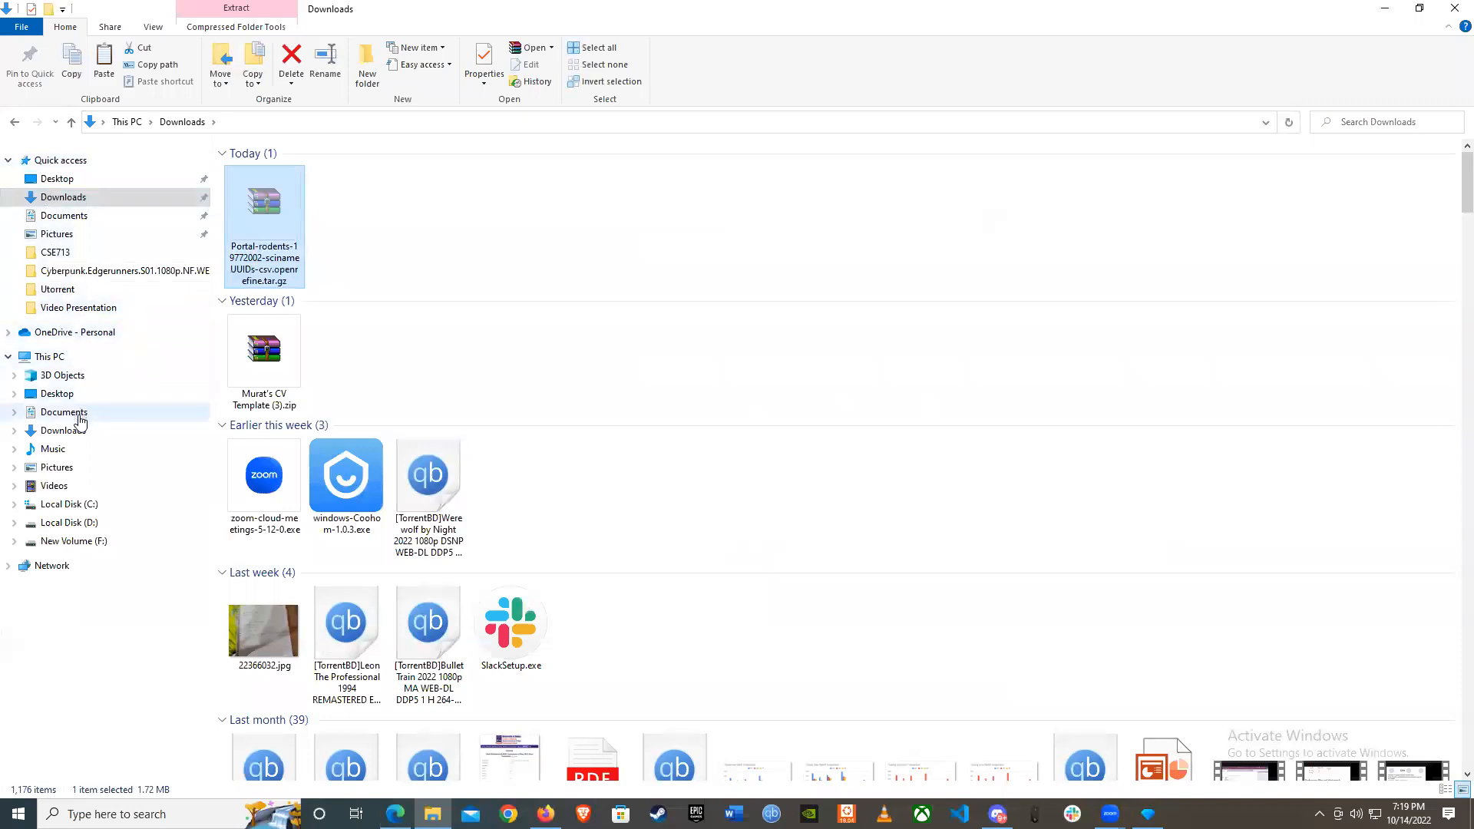
click(15, 123)
right_click(783, 340)
click(834, 449)
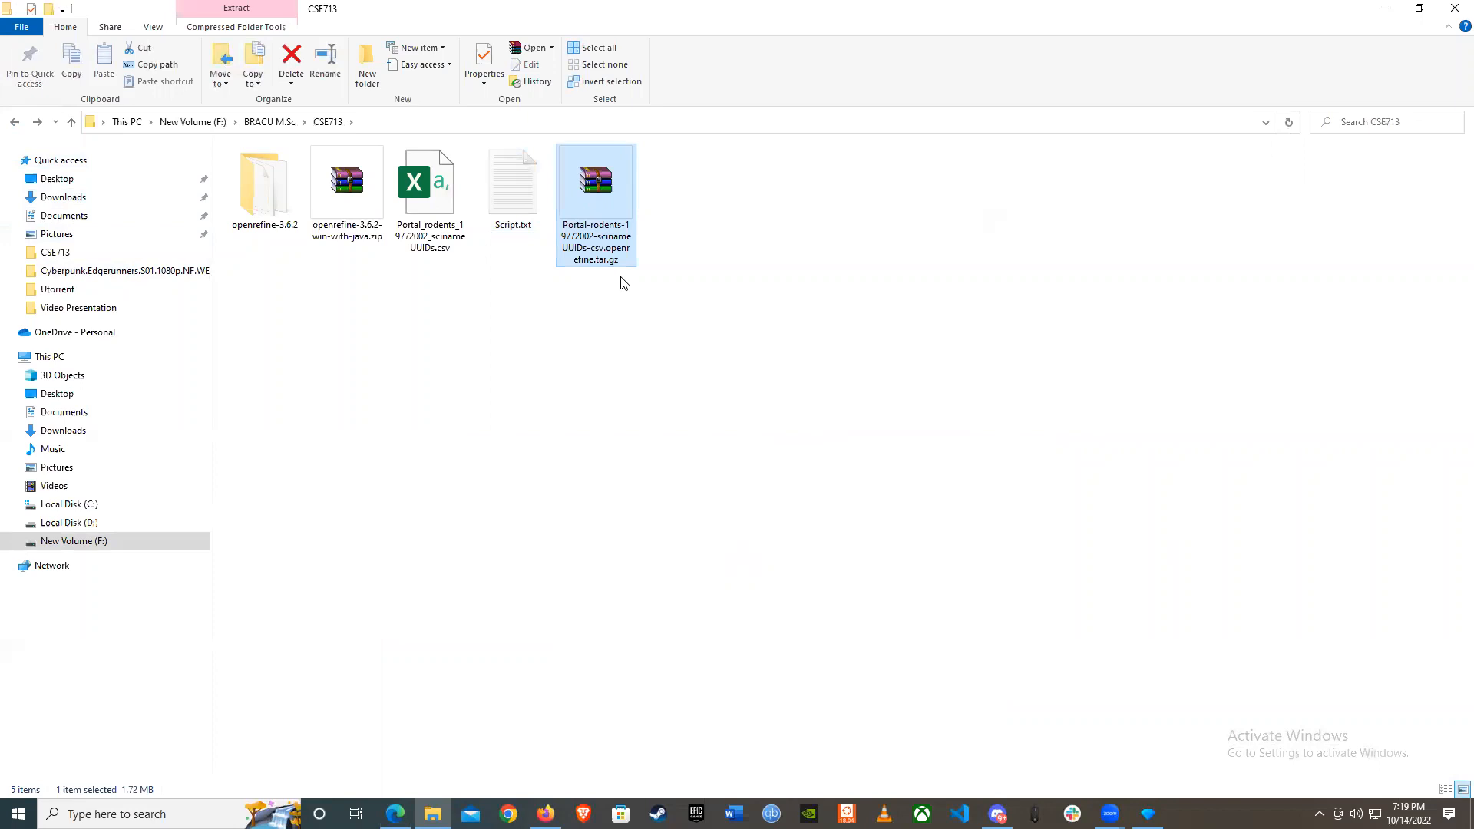
Step: Extract the Portal-rodents project archive's contents directly into the CSE713 folder and undo the archive's move from Downloads
right_click(608, 208)
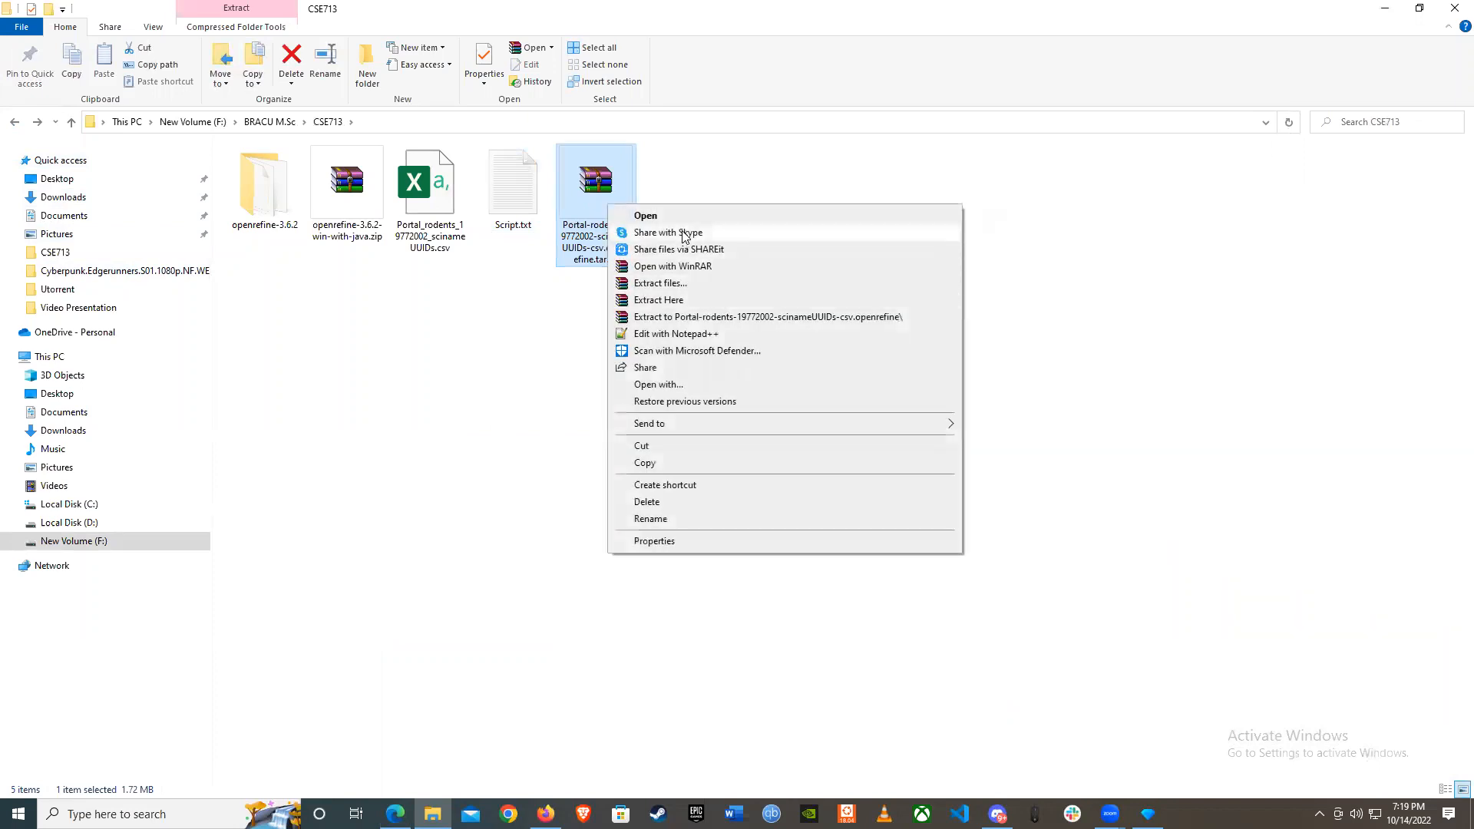
click(678, 306)
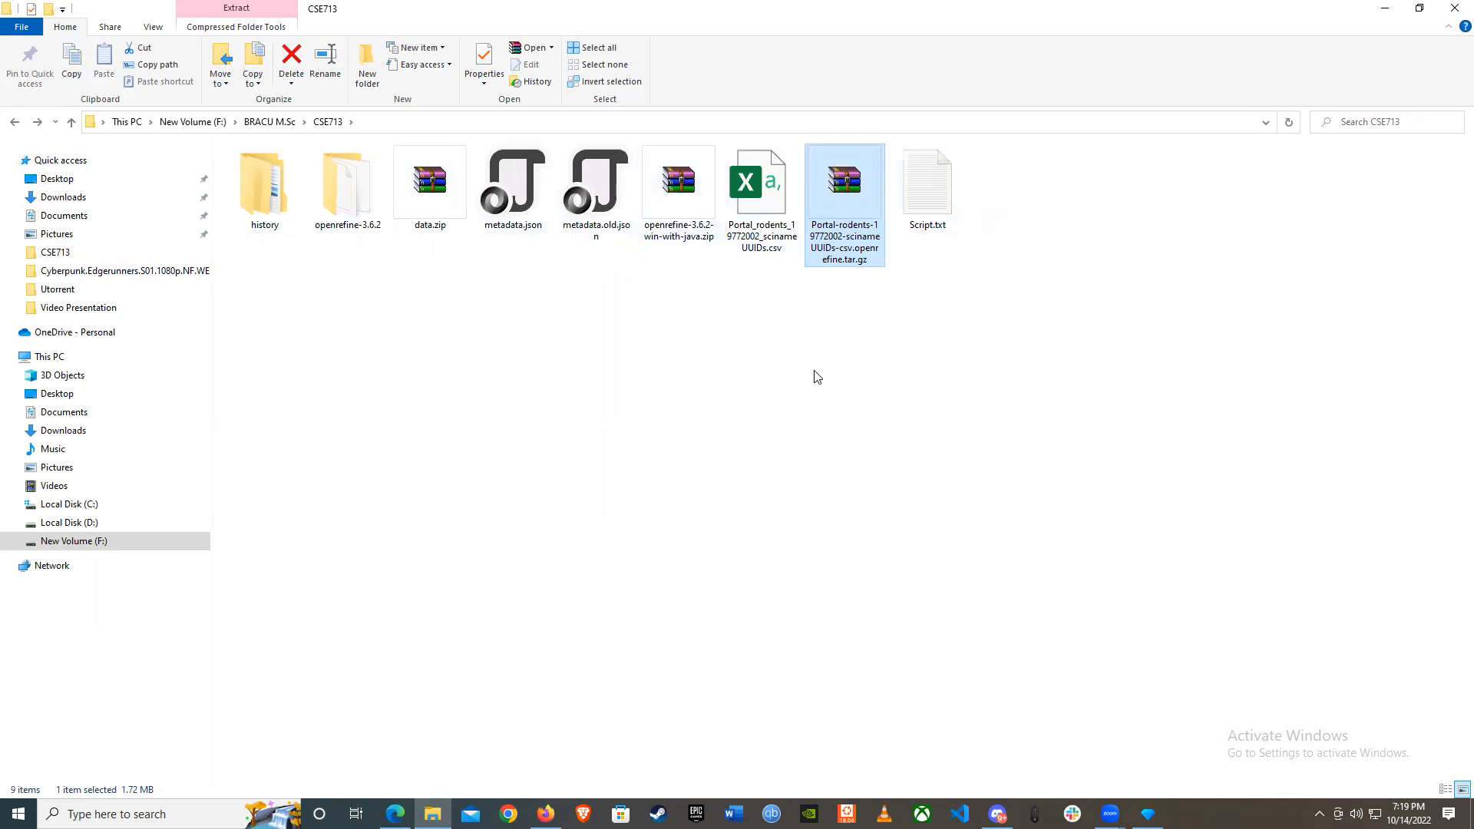
key(Delete)
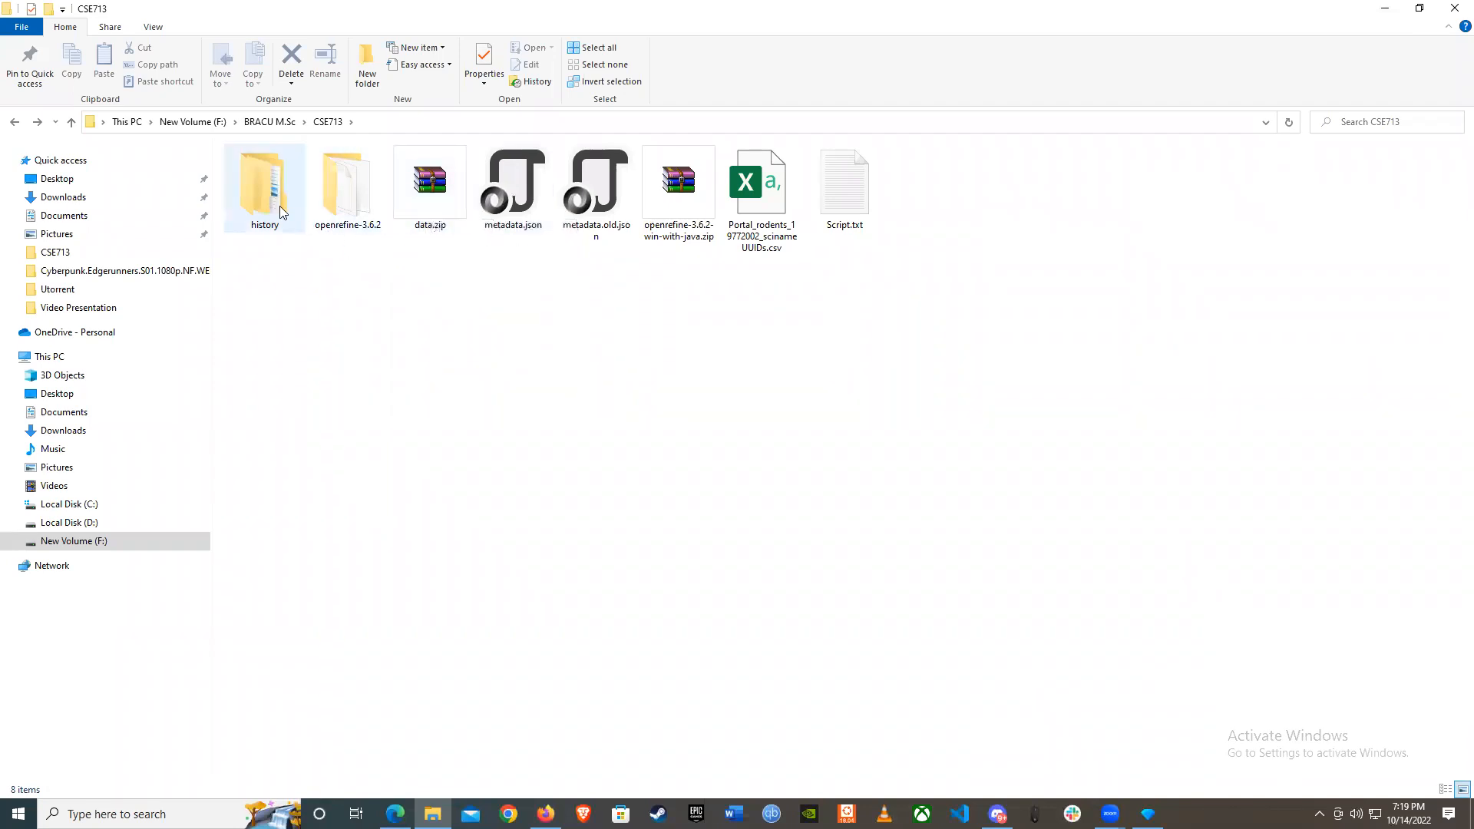
right_click(638, 370)
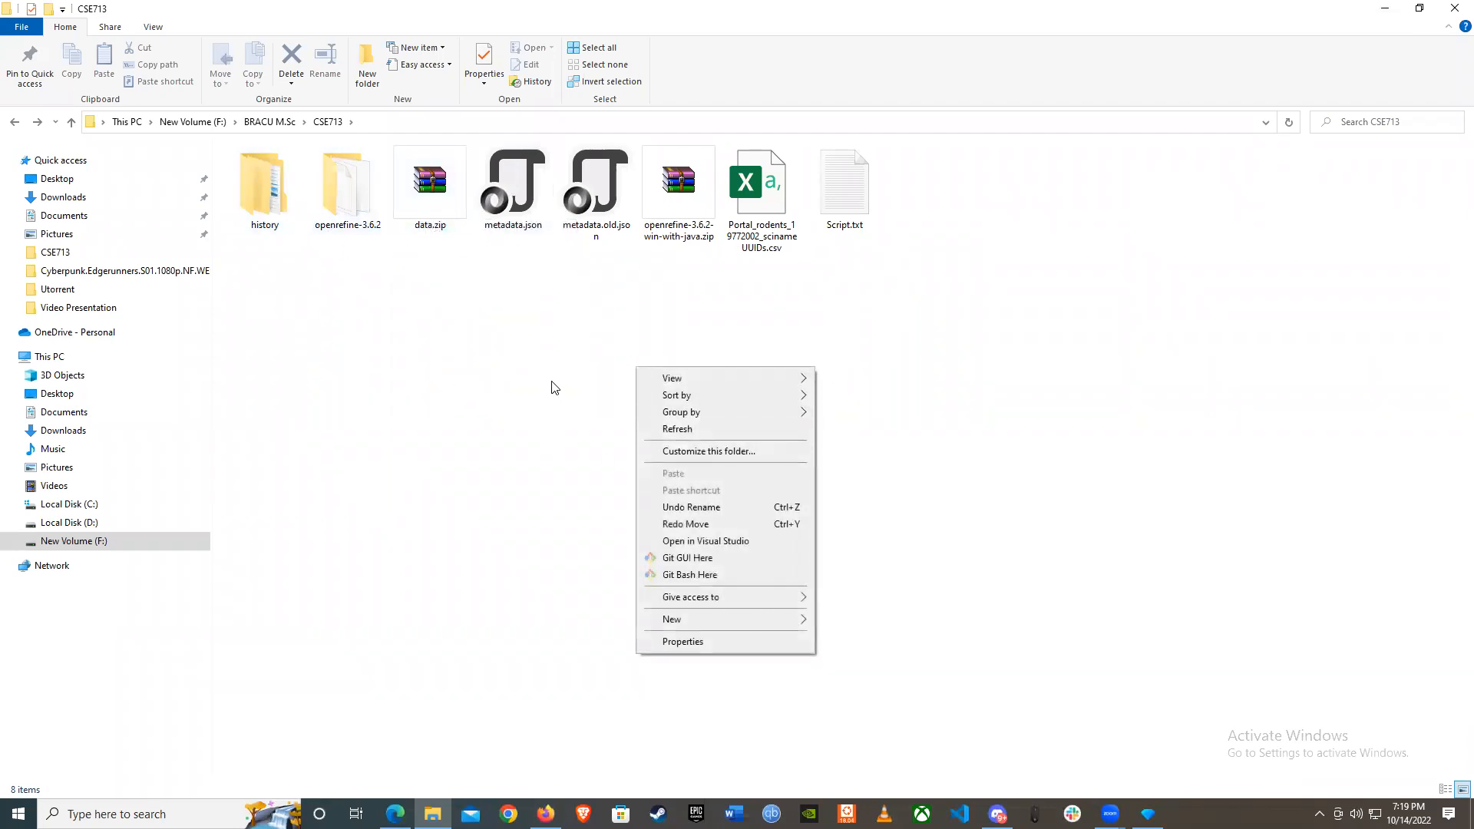
click(577, 378)
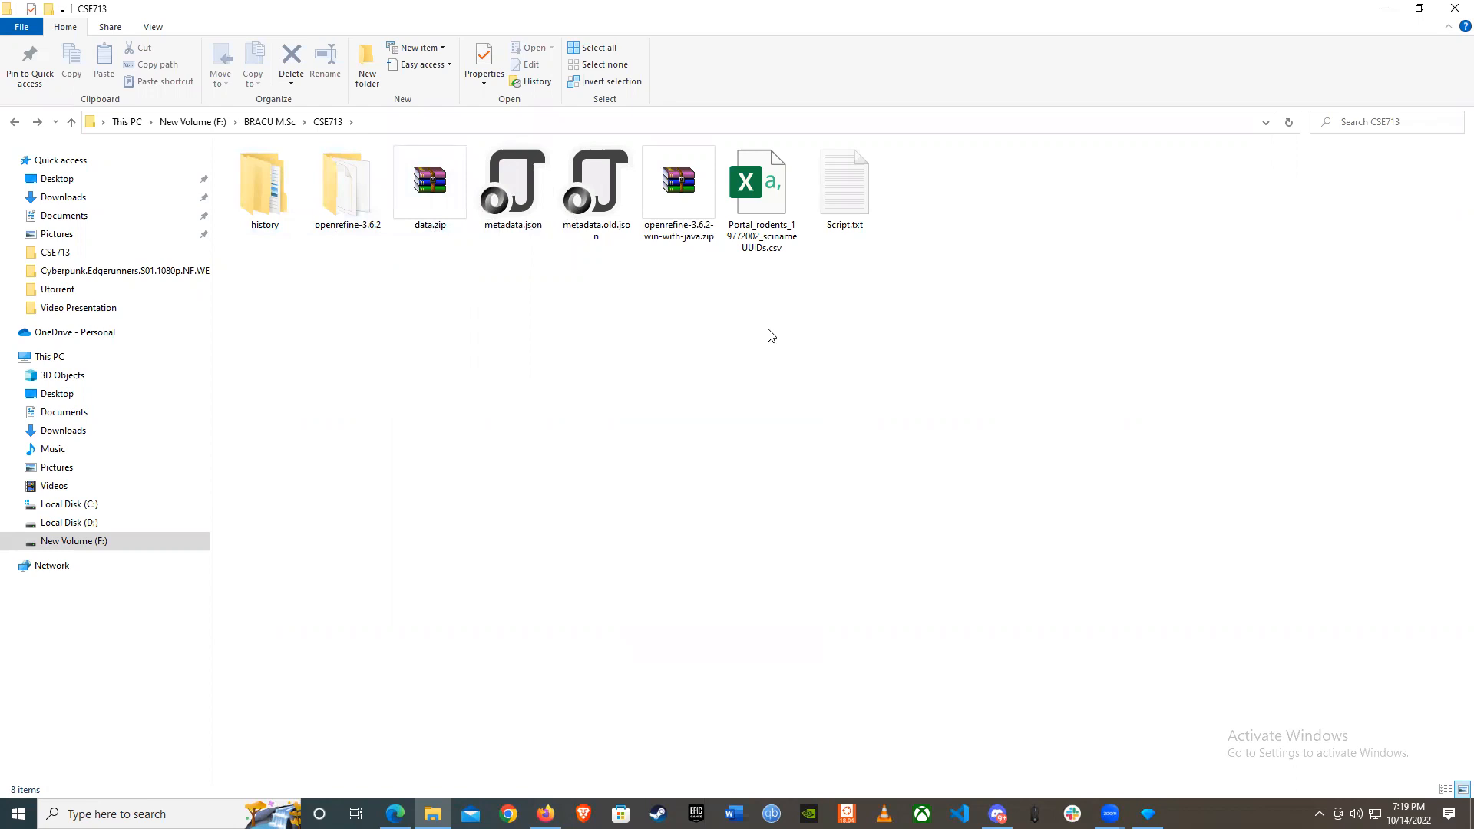
right_click(973, 261)
Step: Cut the Portal-rodents project archive from the Downloads folder and return to the CSE713 folder
click(89, 202)
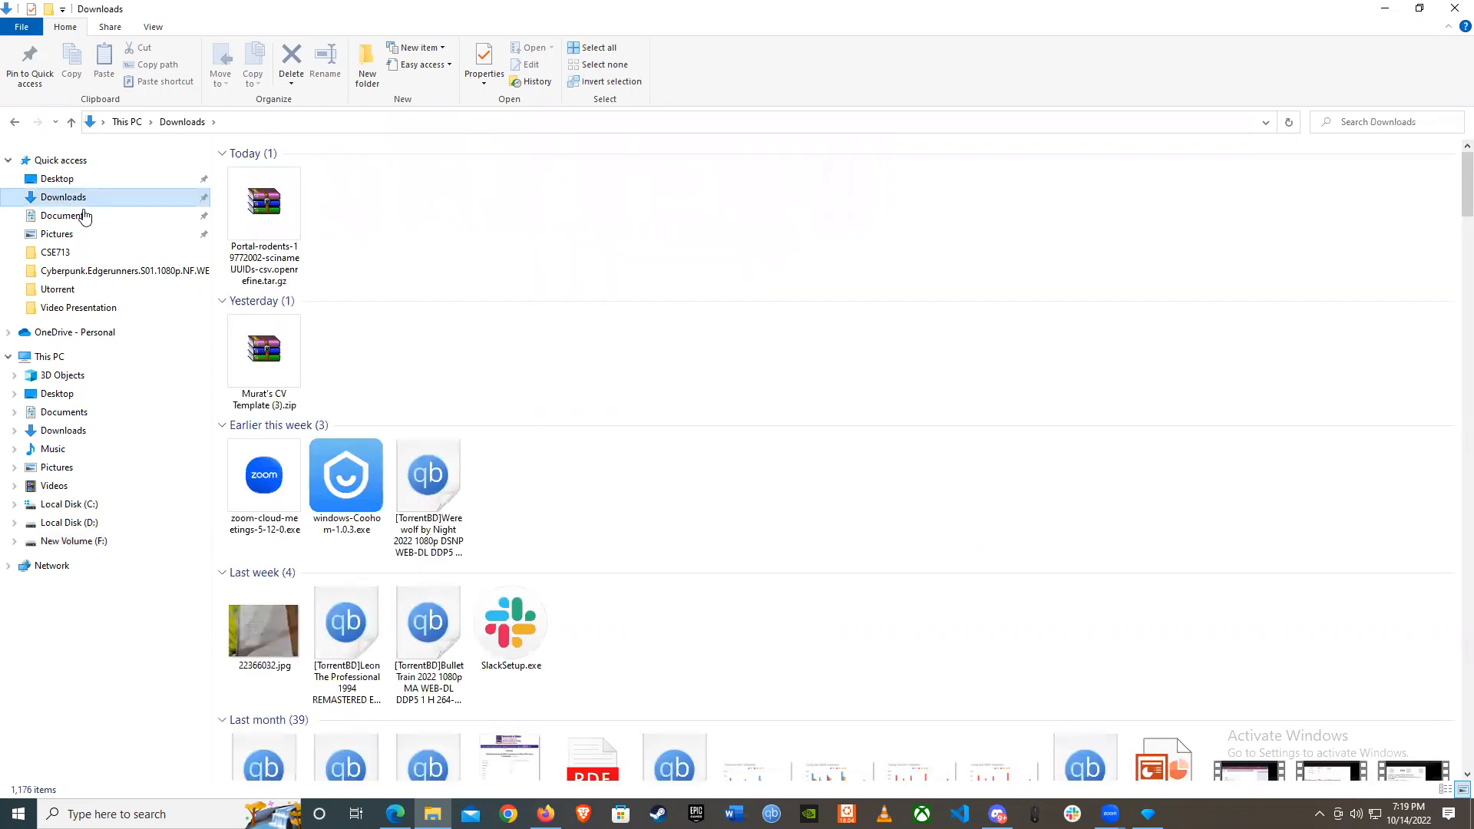
click(261, 219)
right_click(259, 224)
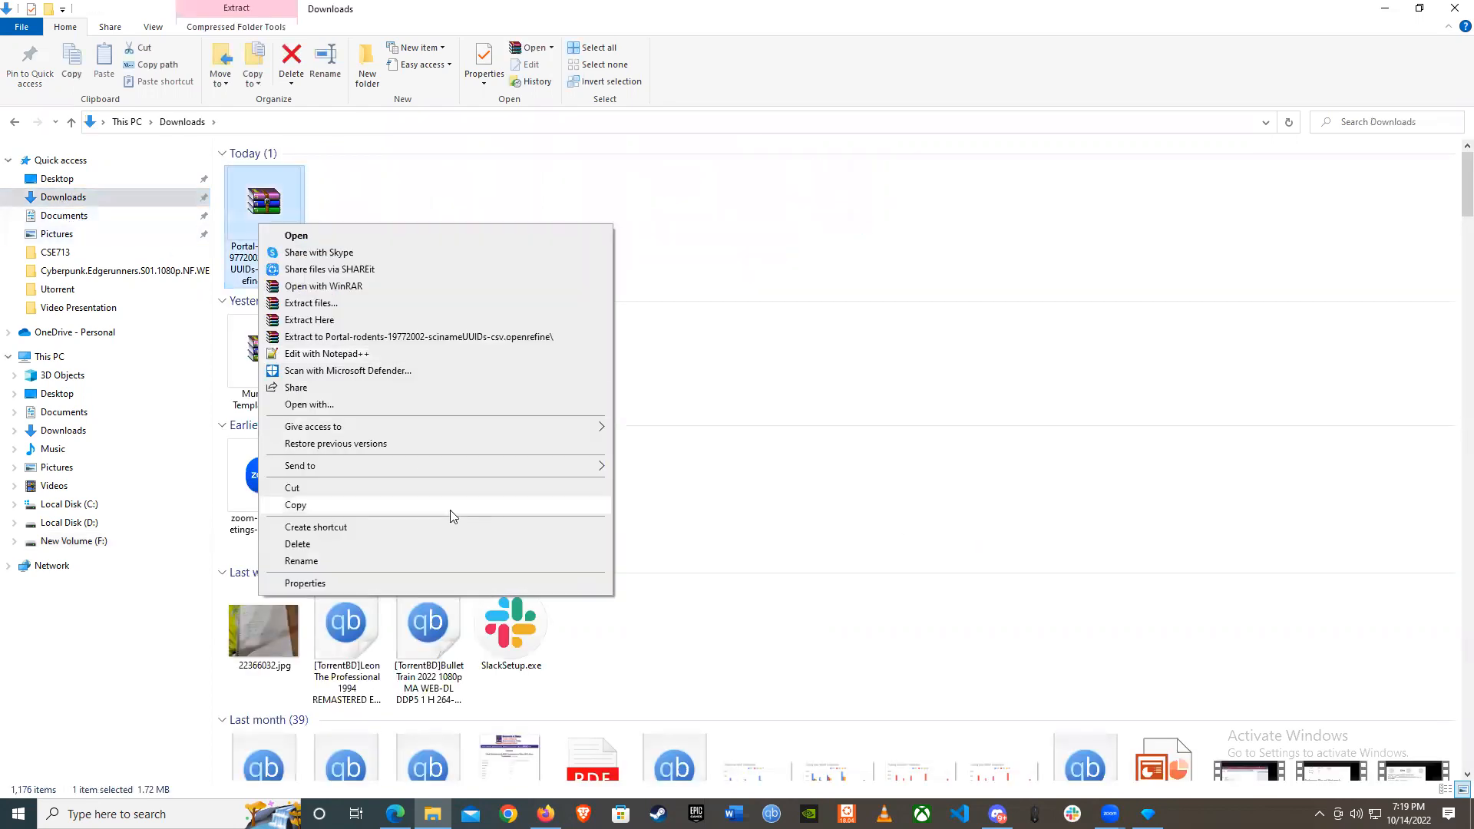
click(297, 491)
click(13, 126)
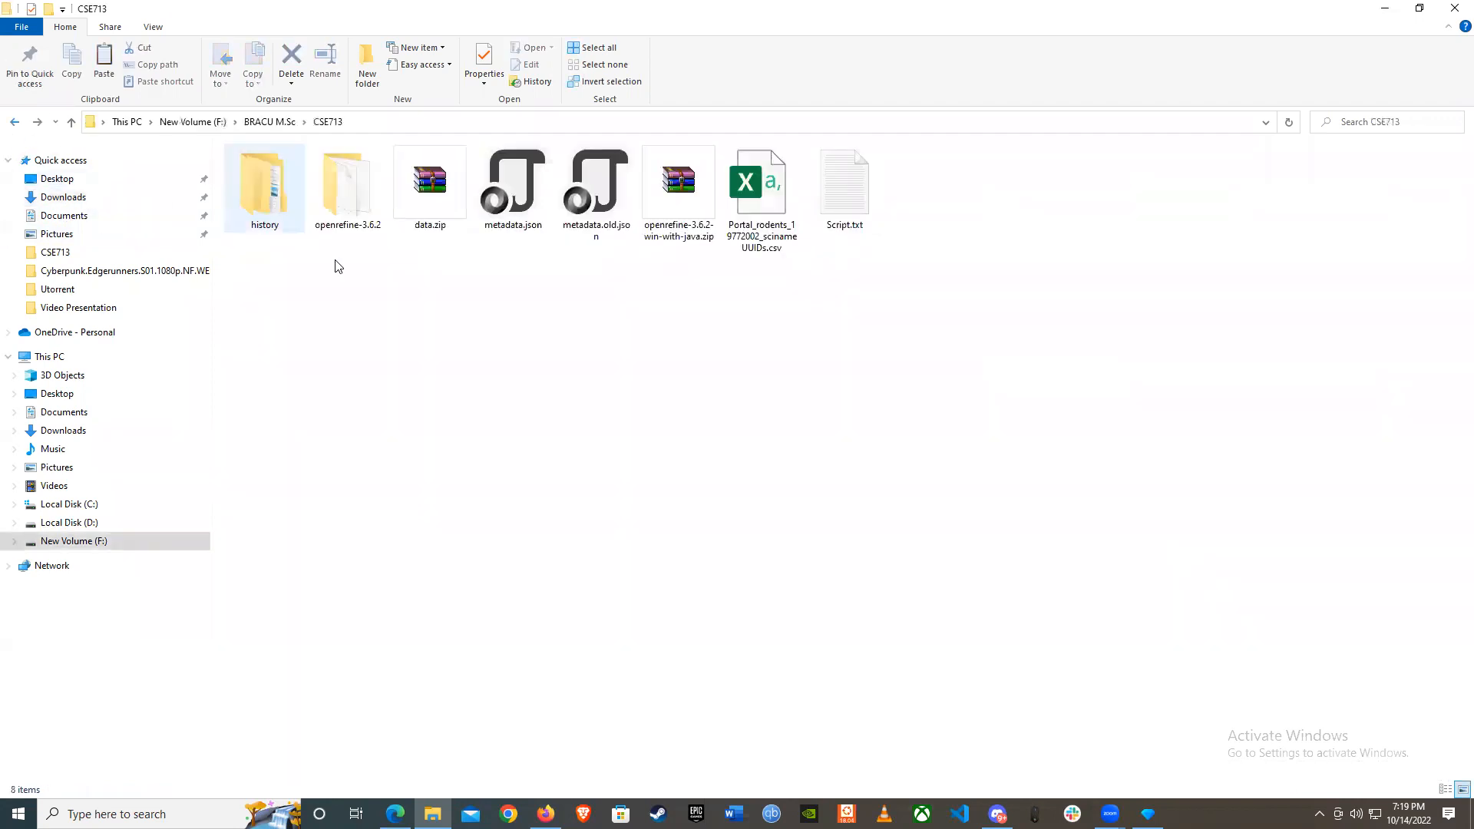
Step: Delete the loose history folder, data.zip, metadata.json and metadata.old.json from the CSE713 folder
click(265, 208)
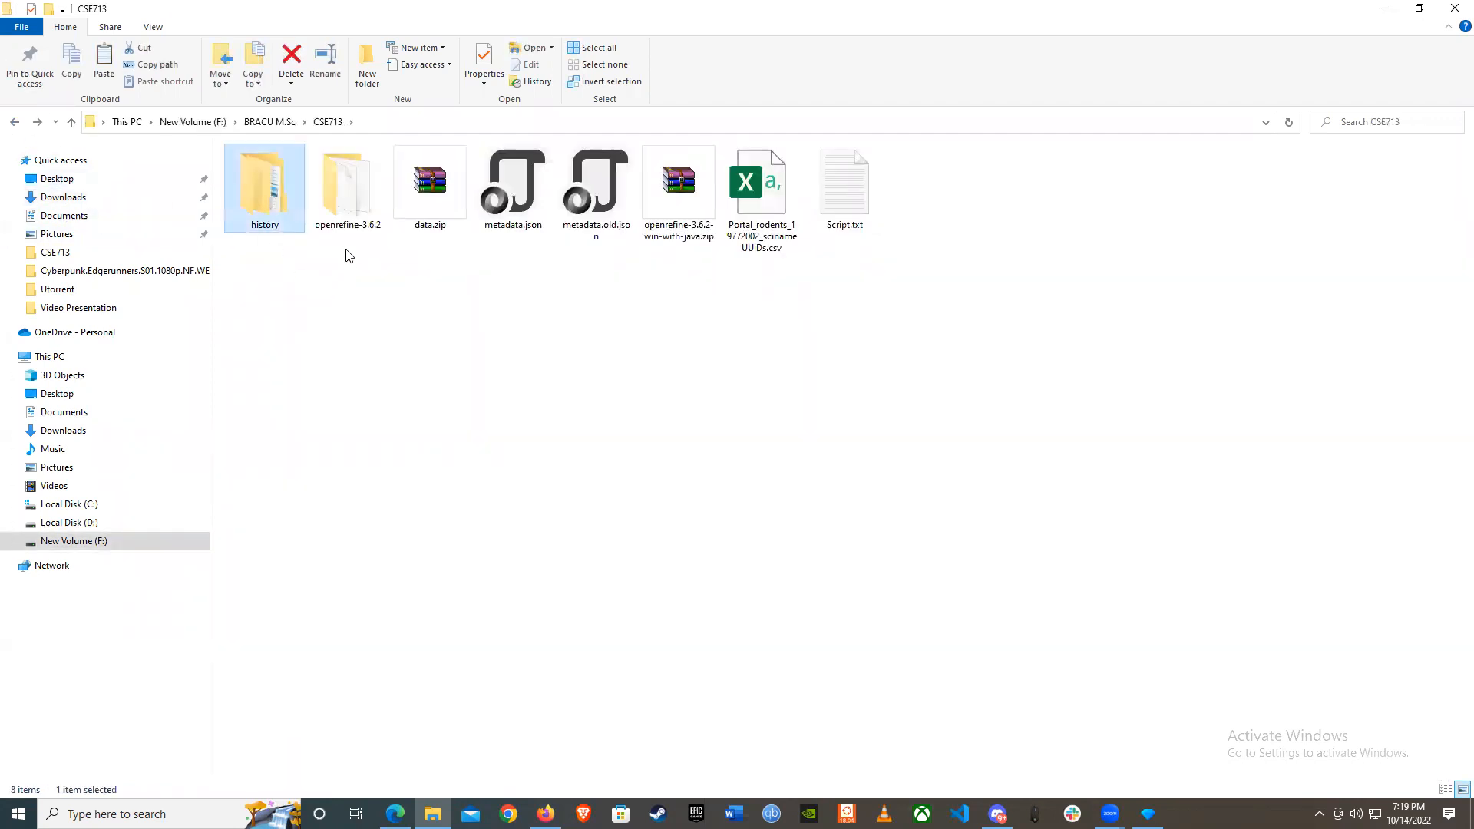
ctrl+click(433, 211)
ctrl+click(526, 215)
ctrl+click(587, 219)
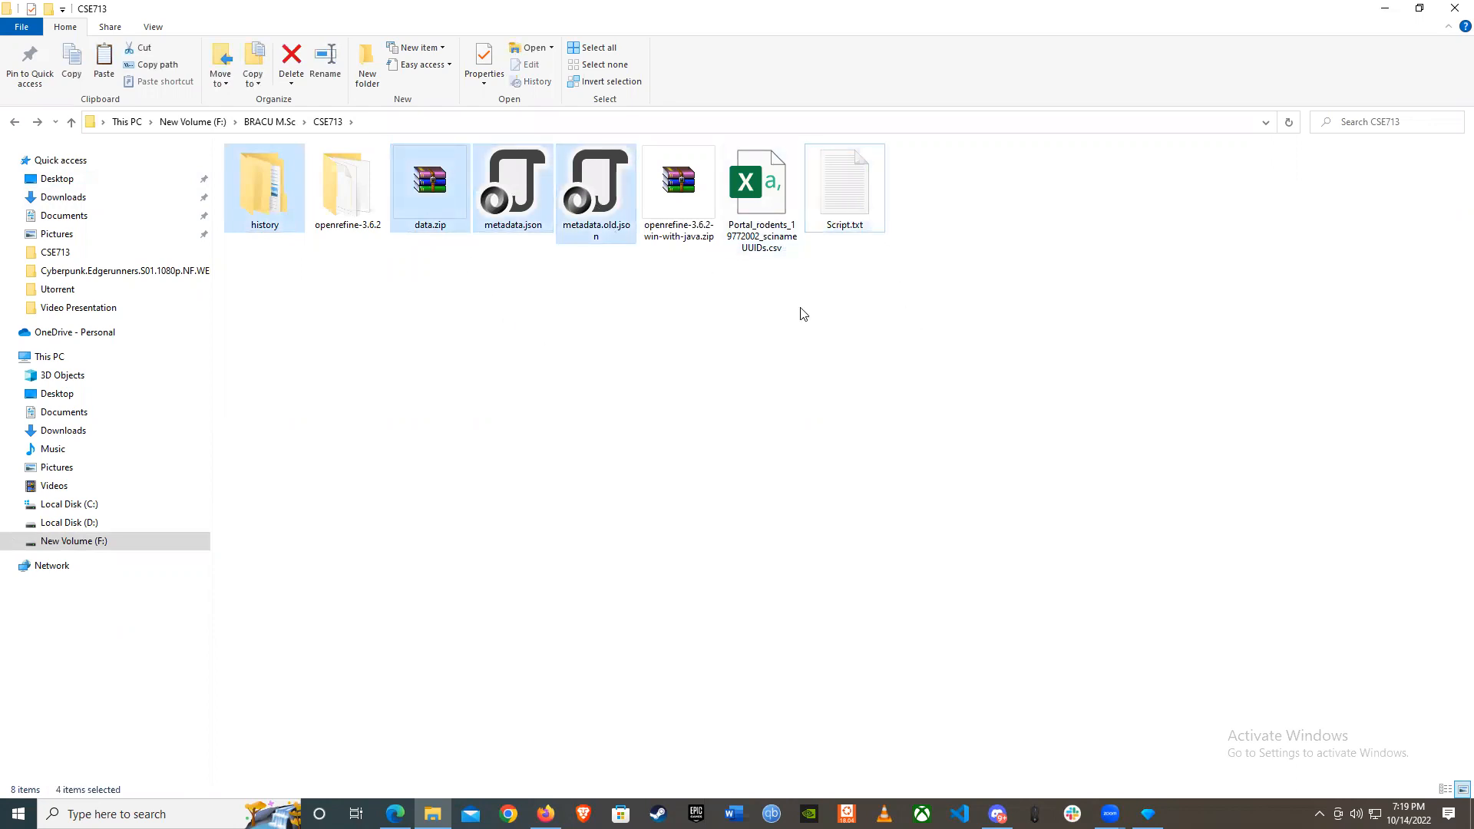
right_click(741, 317)
click(765, 585)
Step: Paste the Portal-rodents archive into CSE713 and extract it into its own folder, Portal-rodents-19772002-scinameUUIDs-csv.openrefine
right_click(635, 384)
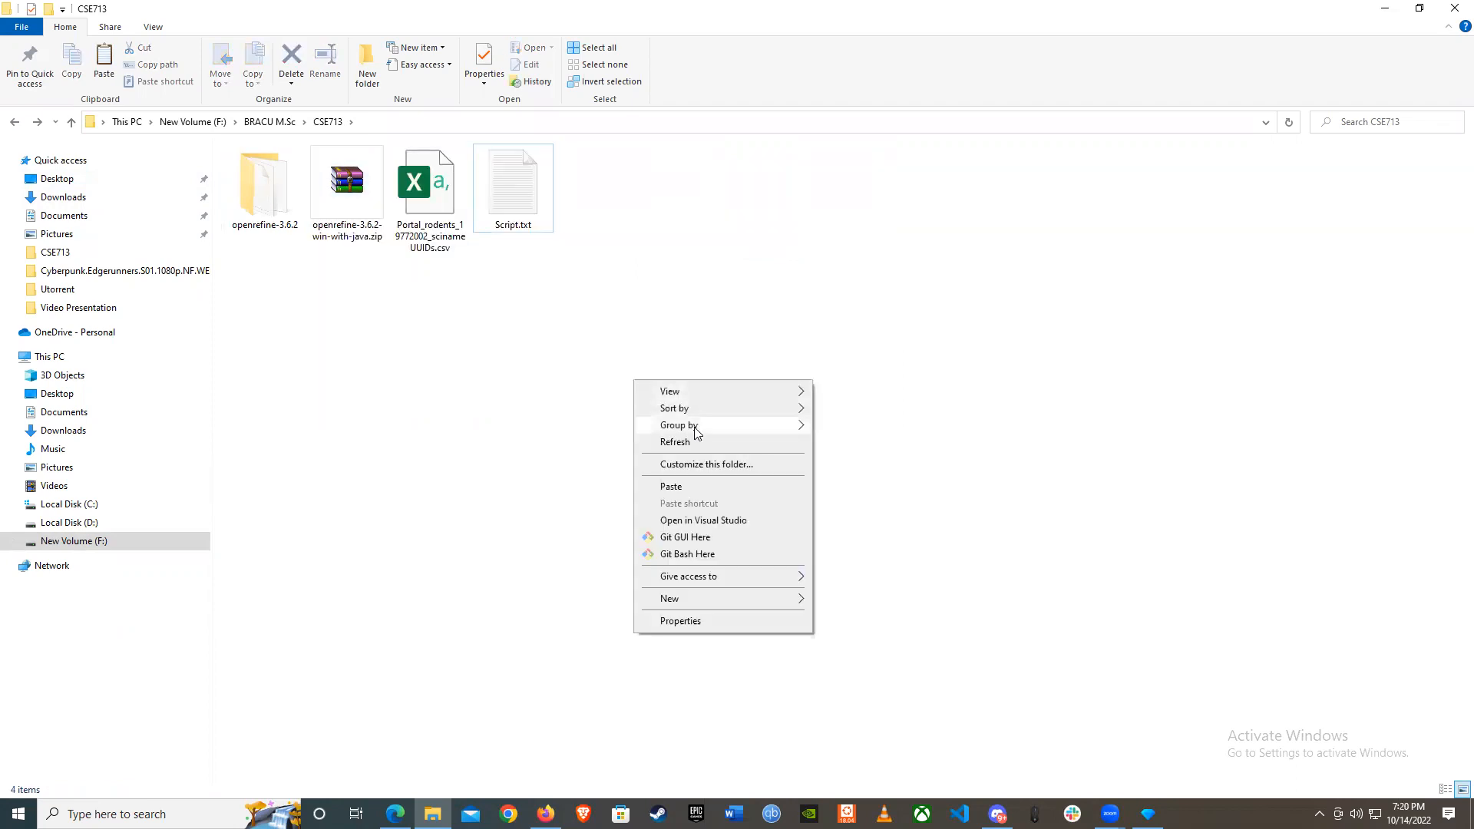
click(675, 485)
right_click(593, 200)
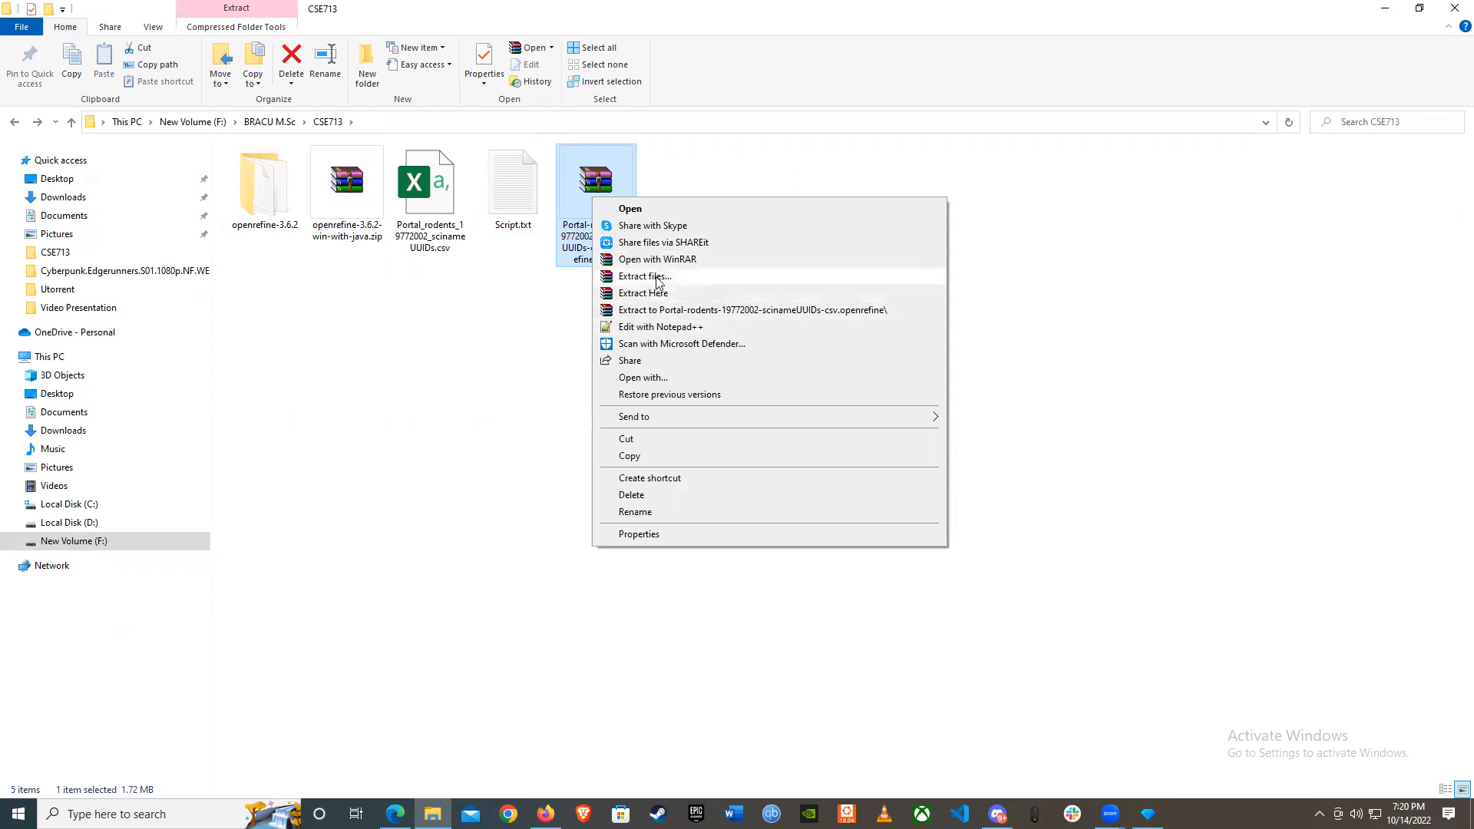
click(781, 310)
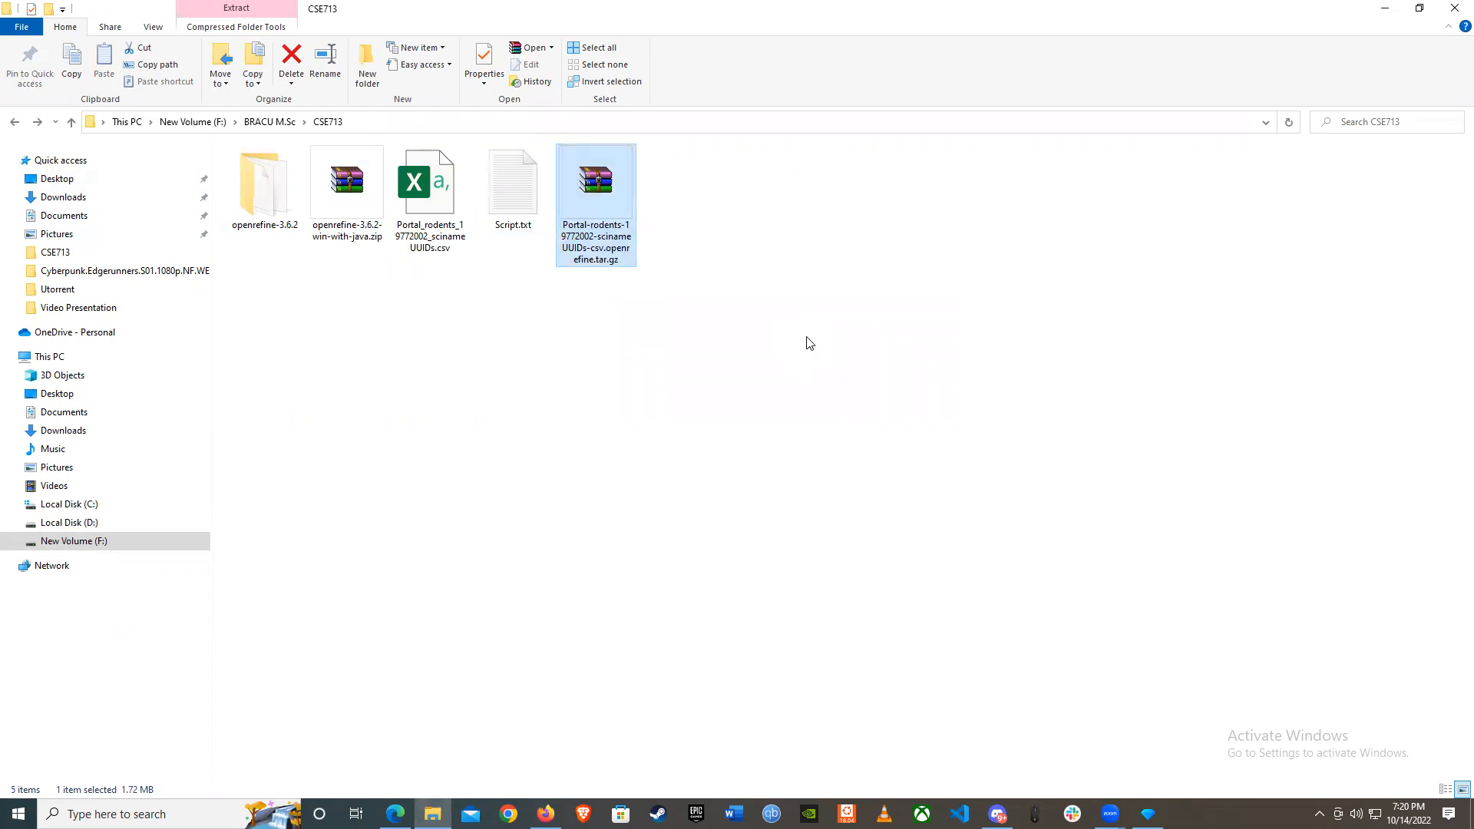
Step: Examine the contents of the extracted Portal-rodents folder and switch back to the OpenRefine project in Edge
double_click(338, 208)
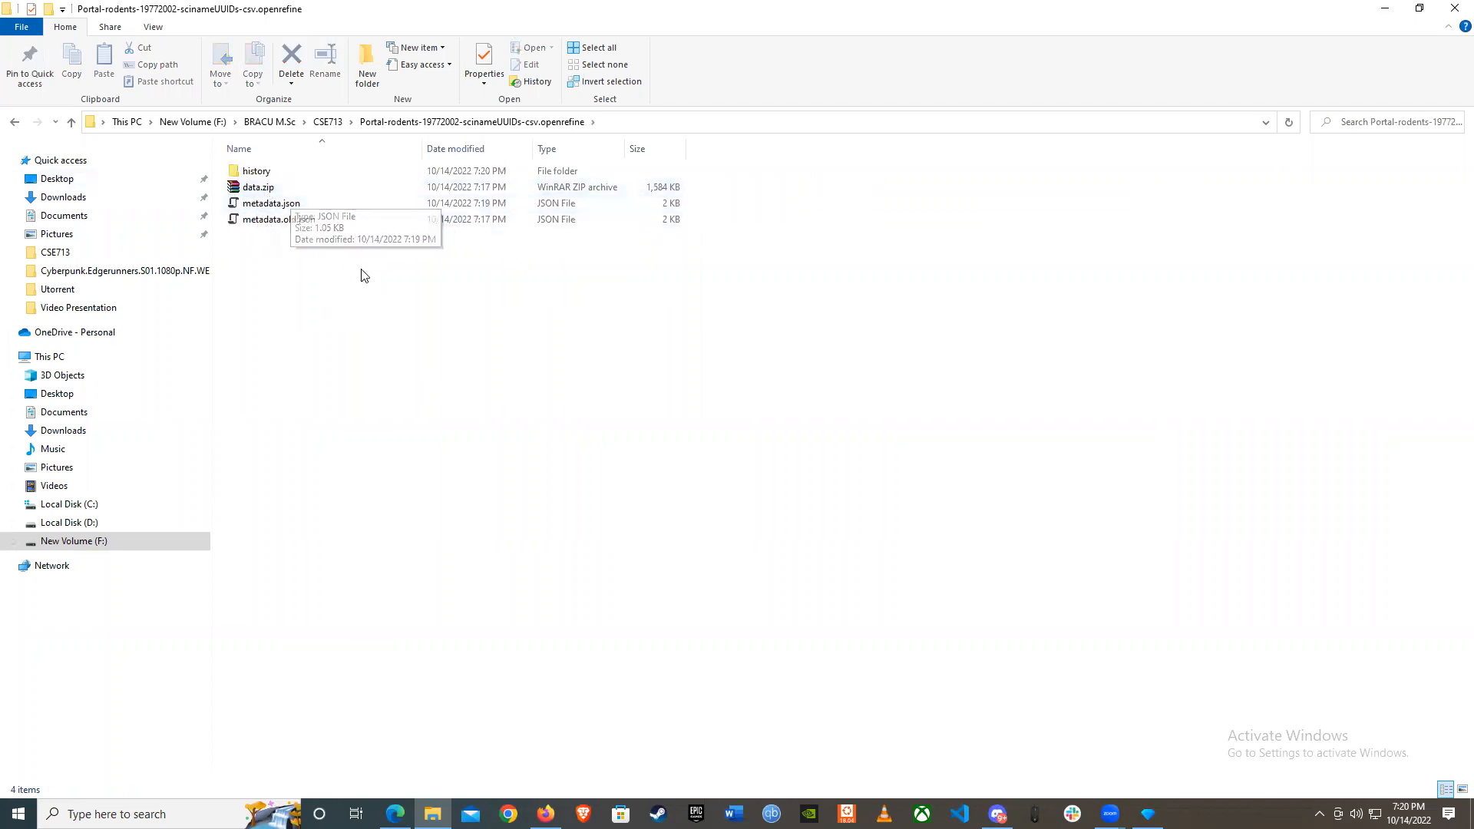
click(15, 123)
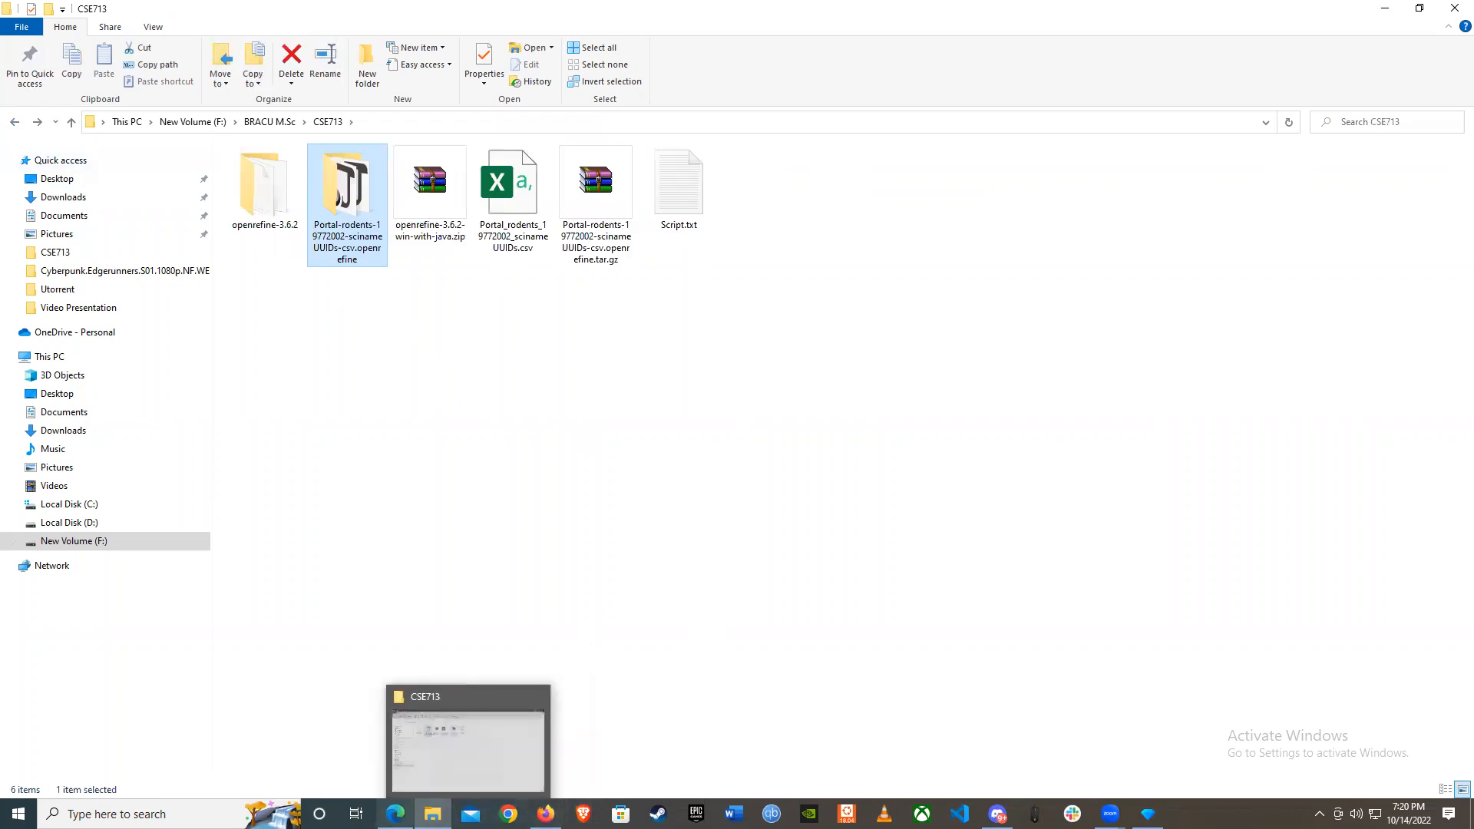
mouse_move(546, 812)
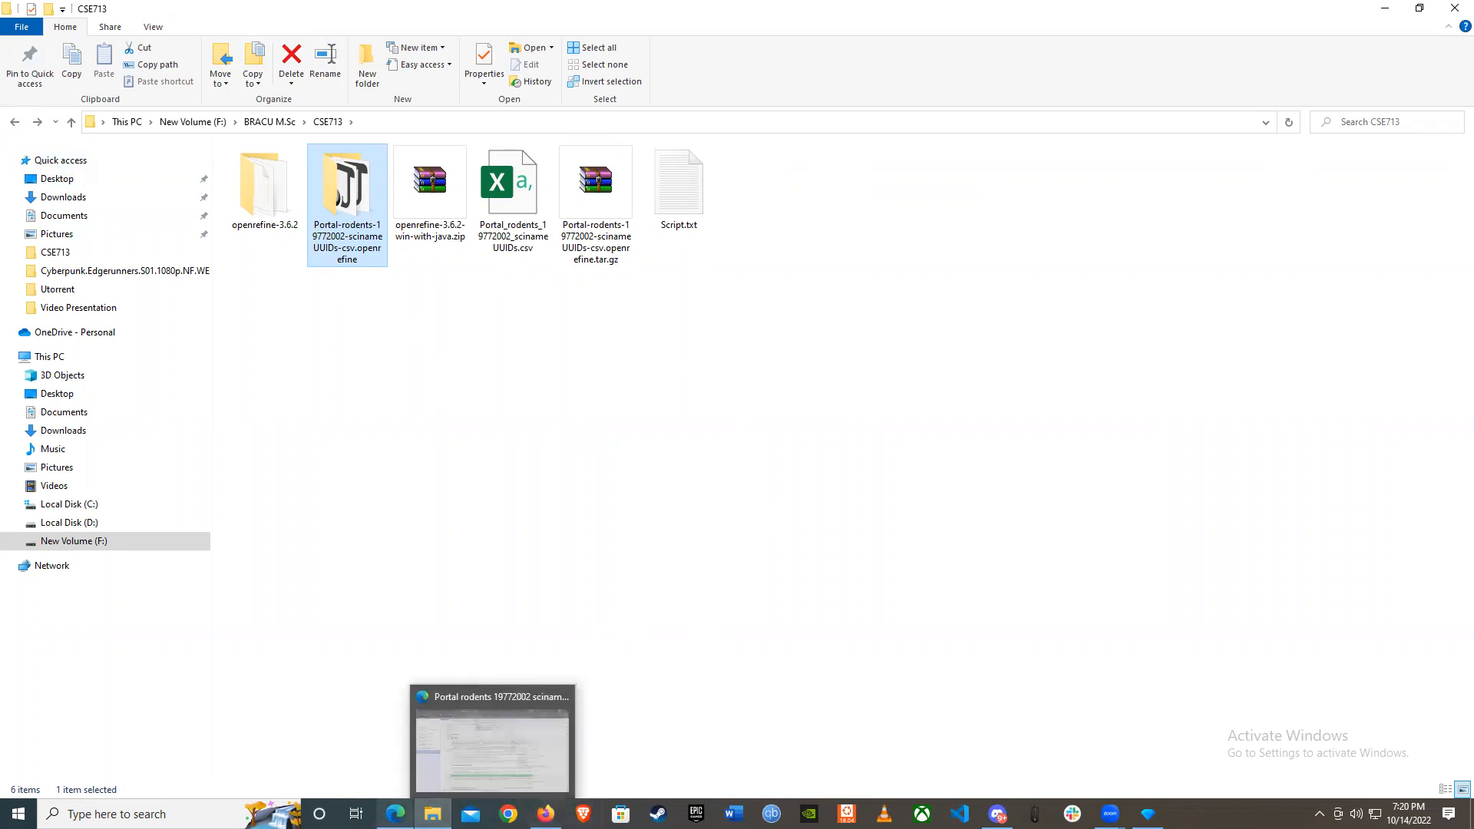
click(433, 813)
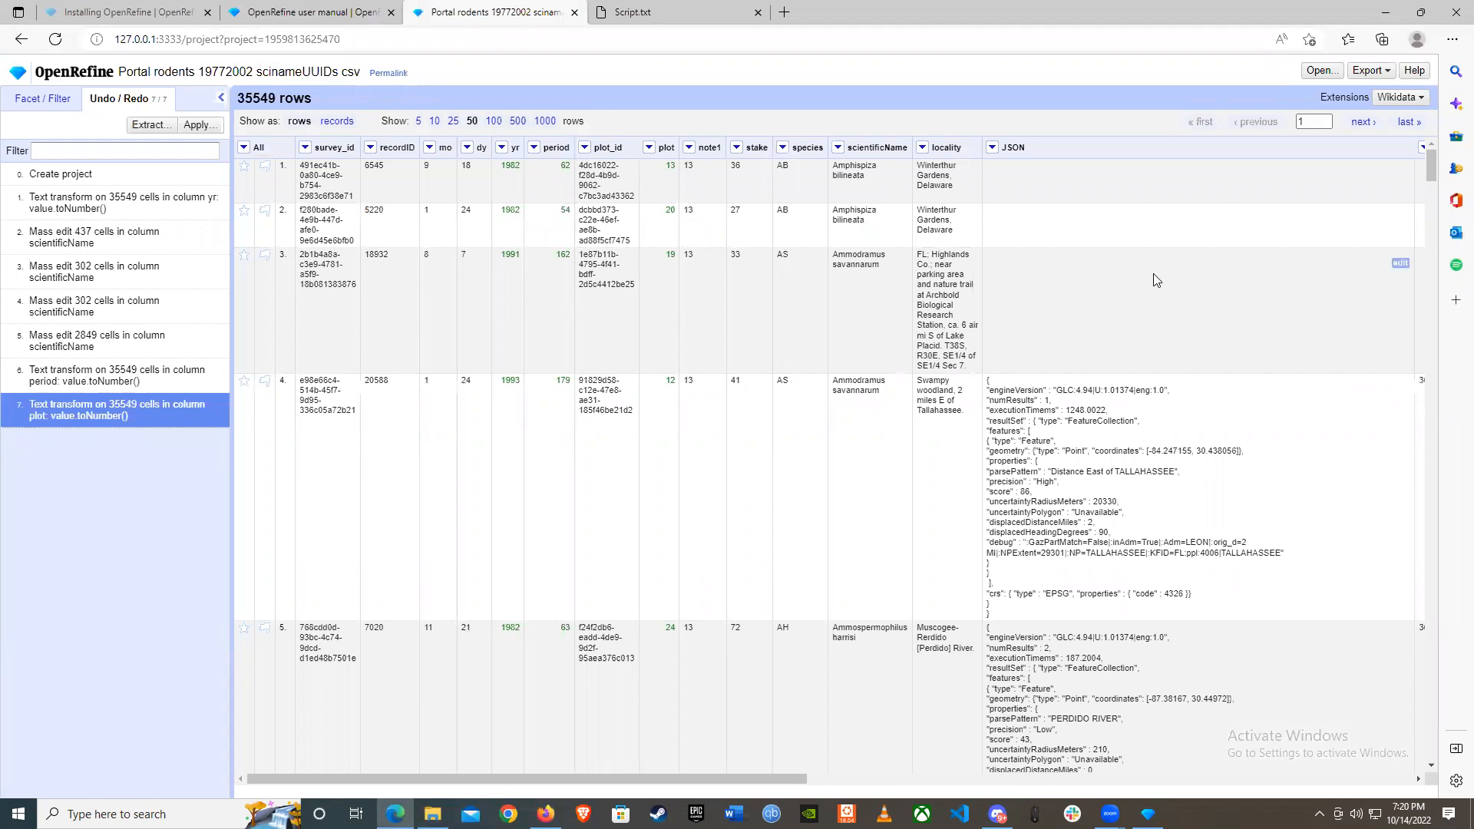
Step: Switch to the Data Cleaning with OpenRefine lesson in Firefox
mouse_move(996, 812)
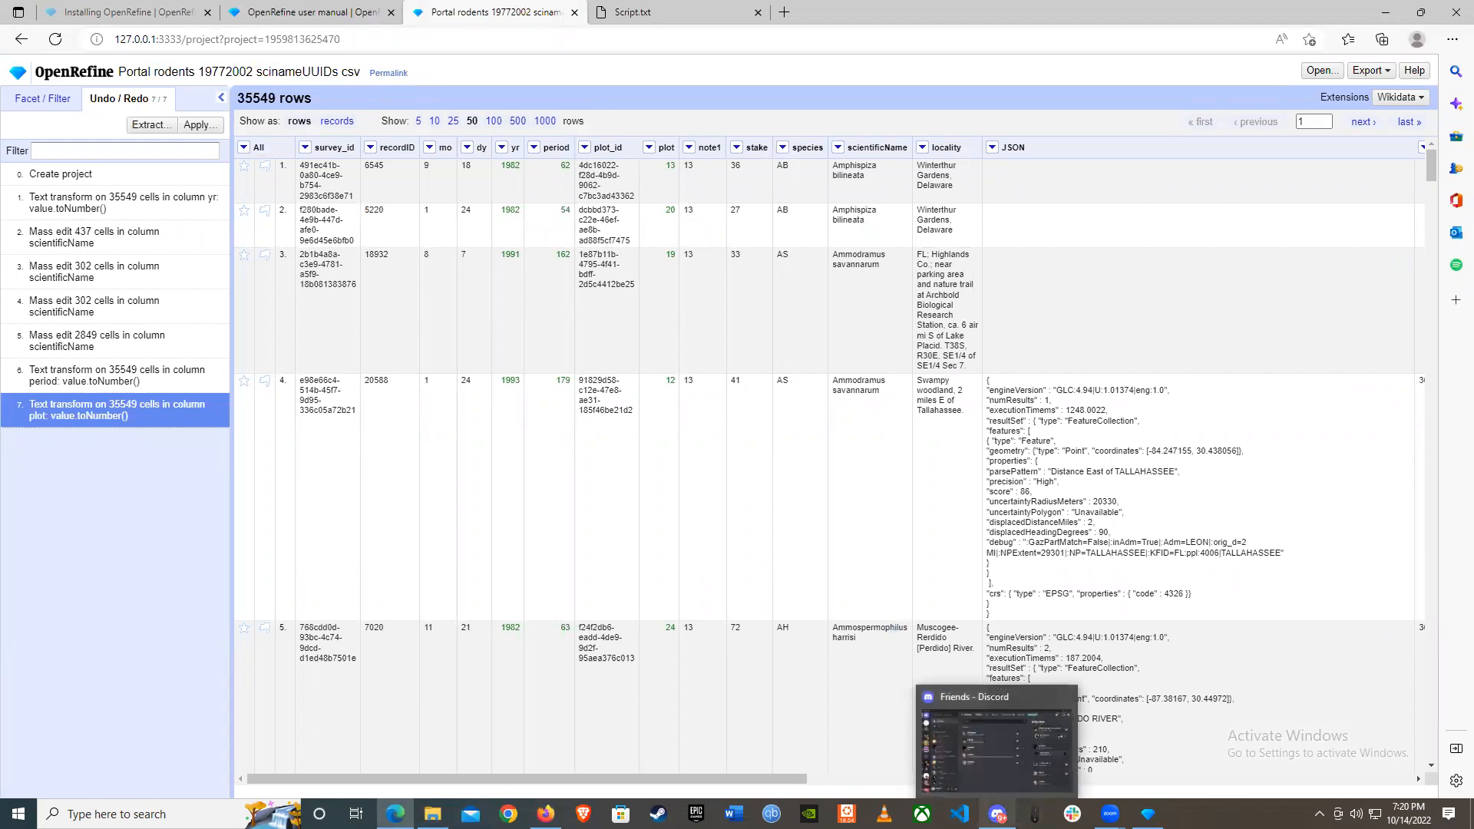
mouse_move(546, 814)
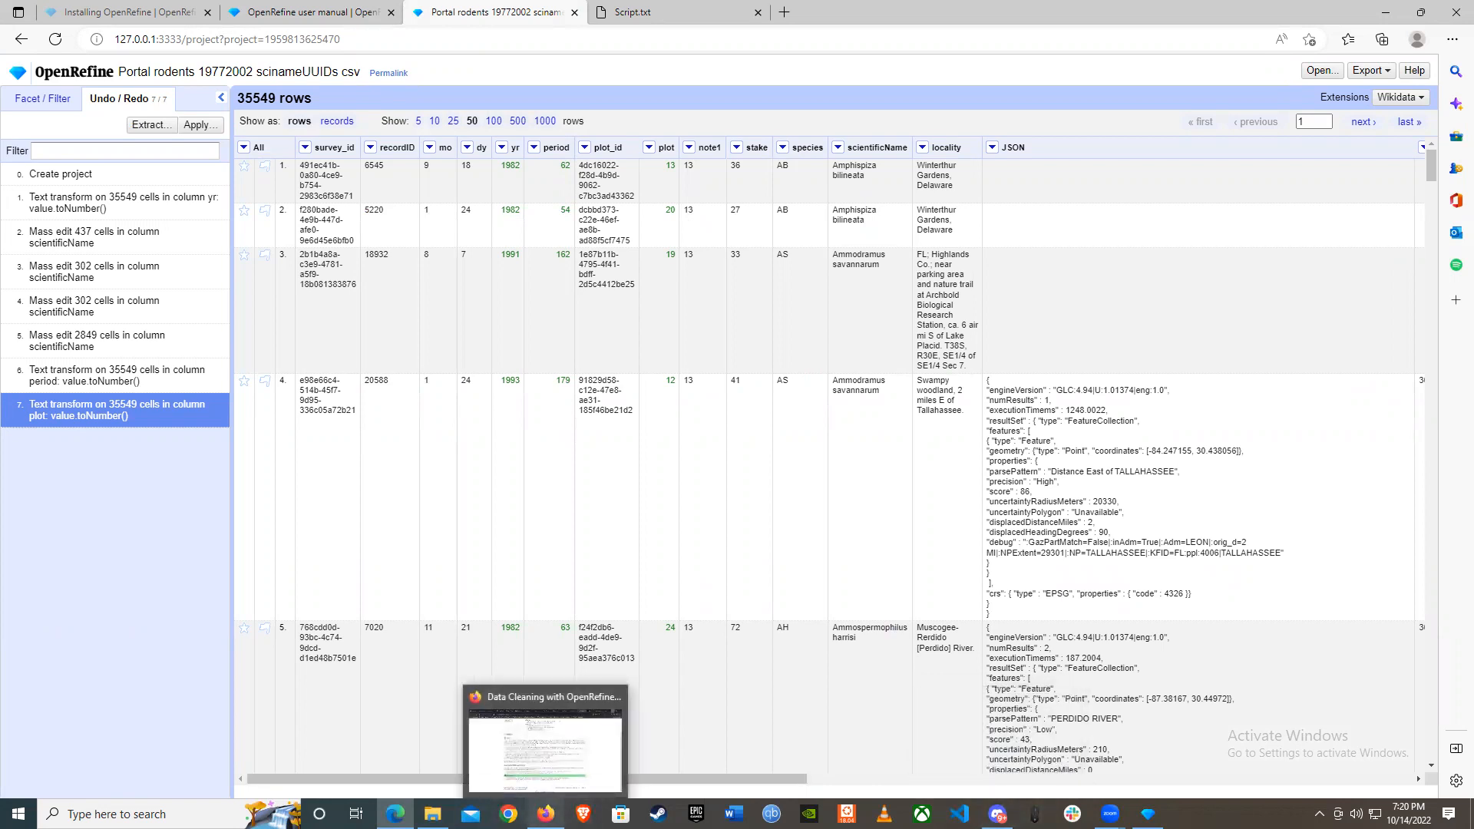